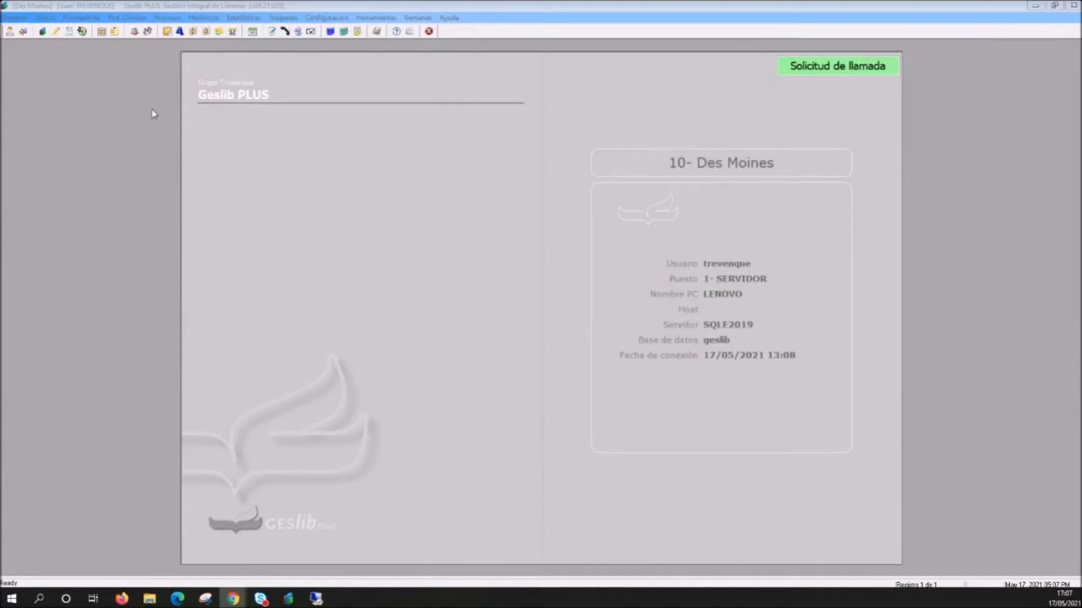
click(325, 204)
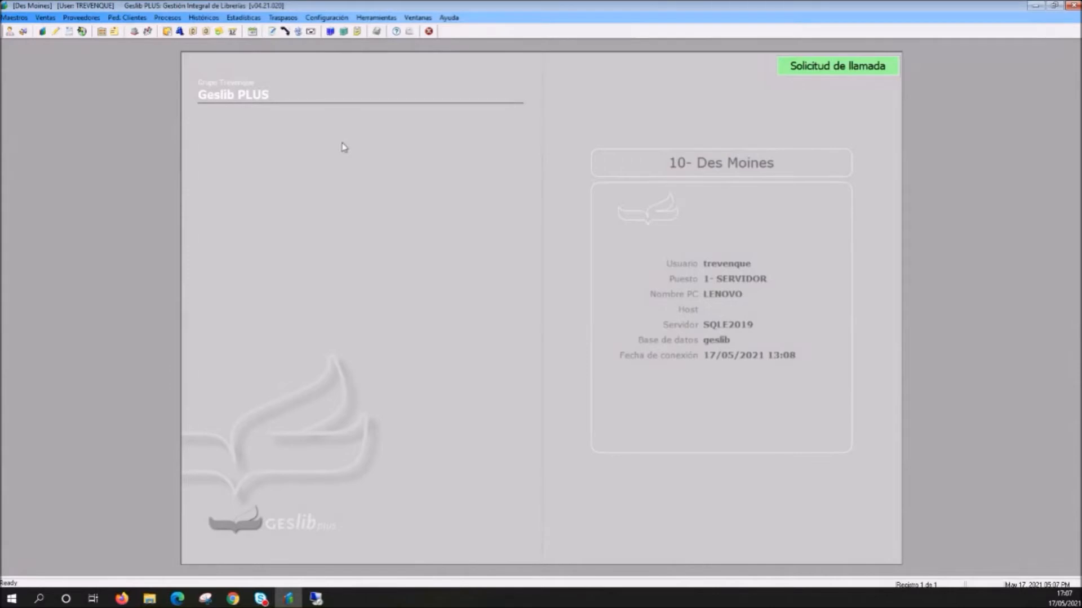
click(45, 18)
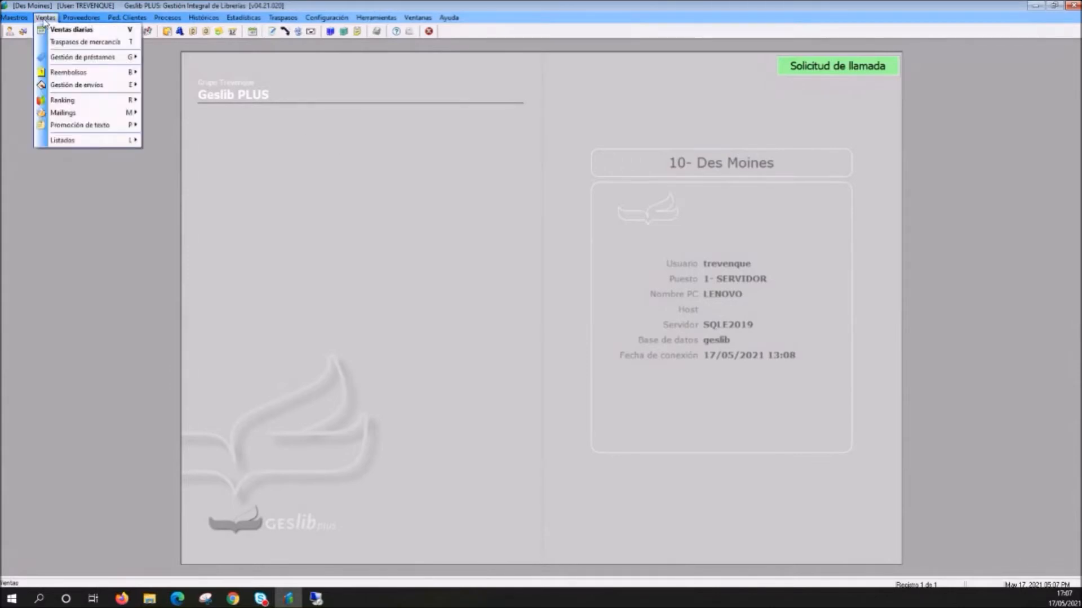
mouse_move(89, 130)
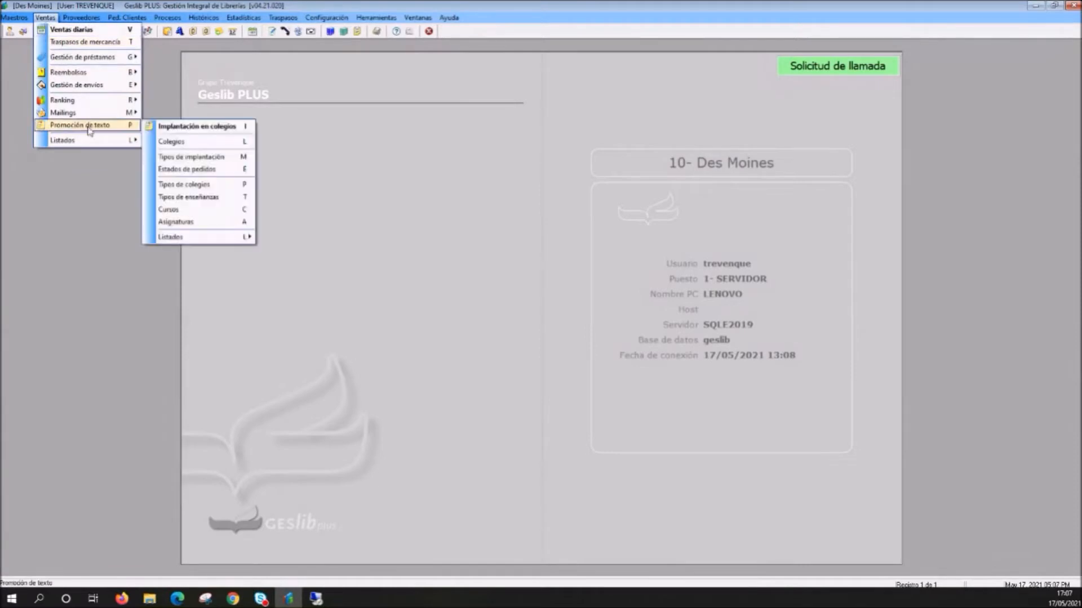
click(231, 127)
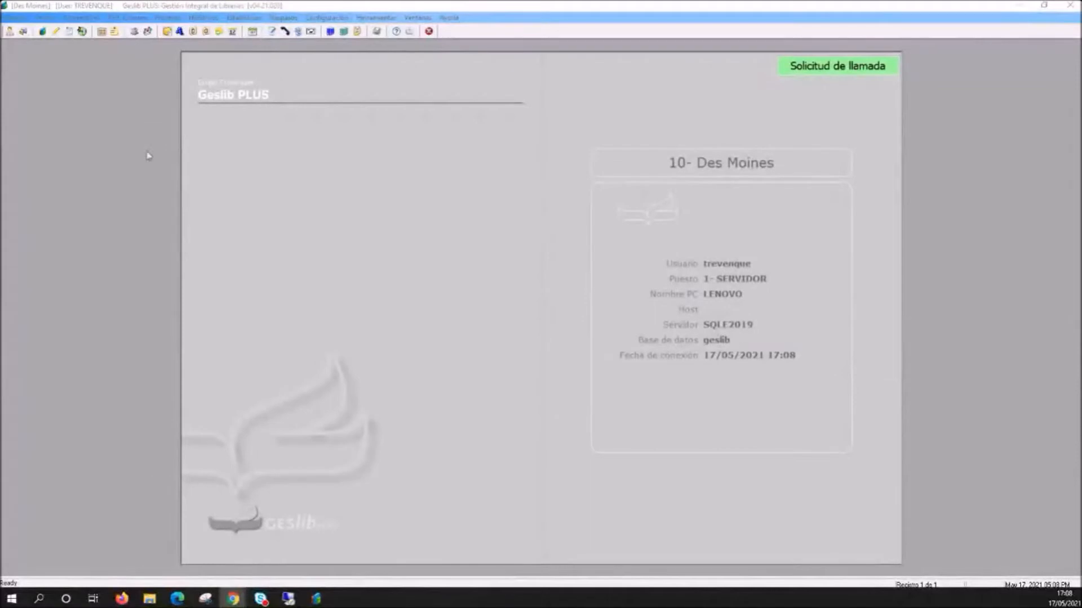
- Open the school book adoption window, Implantación en colegios, and move it toward the middle of the workspace
click(44, 19)
mouse_move(82, 128)
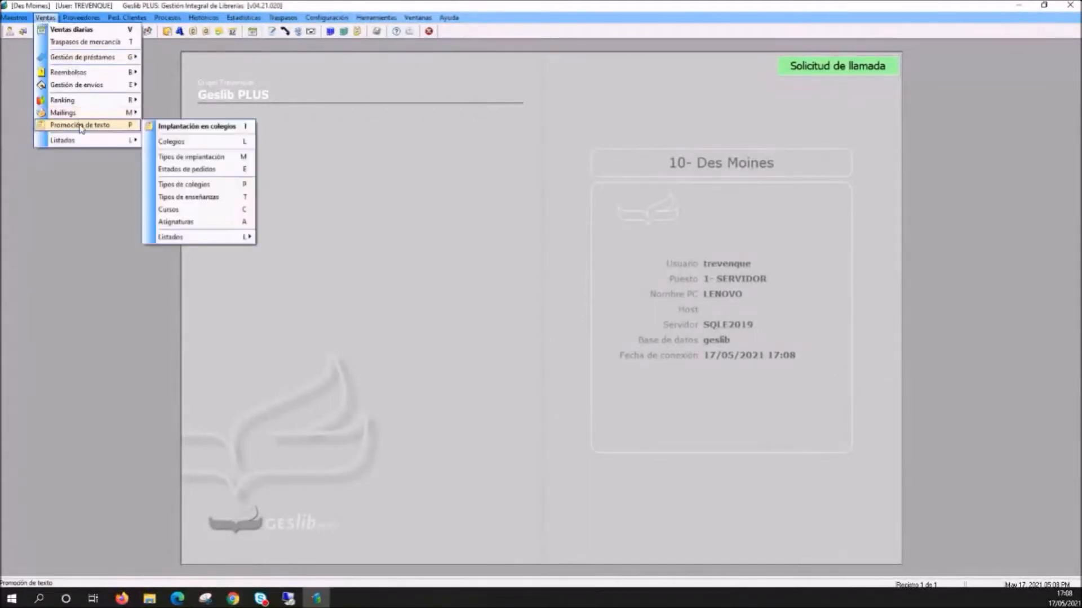
click(212, 128)
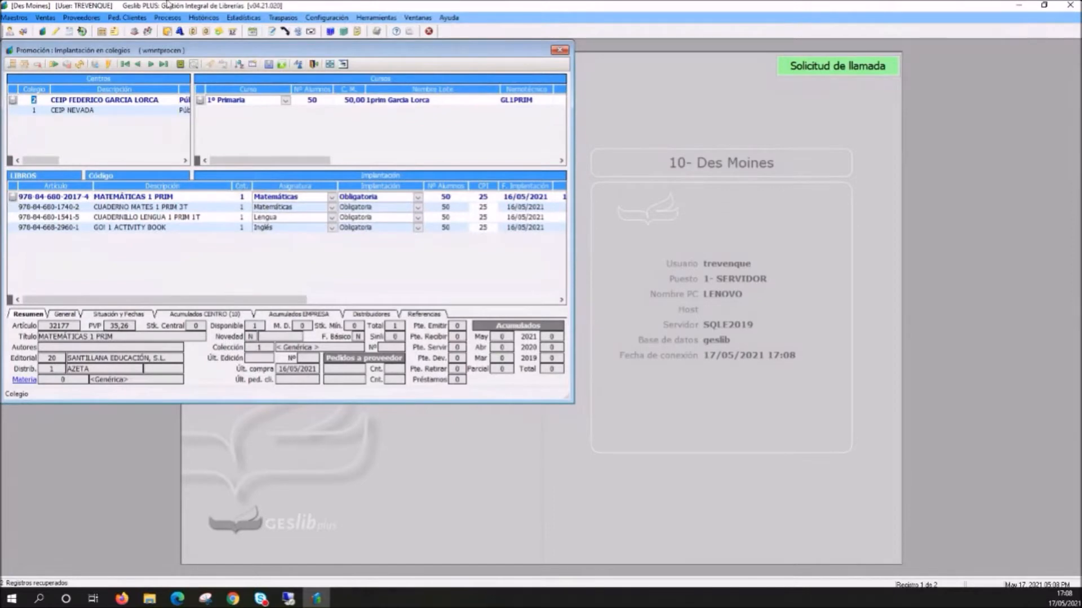
drag(135, 53, 300, 99)
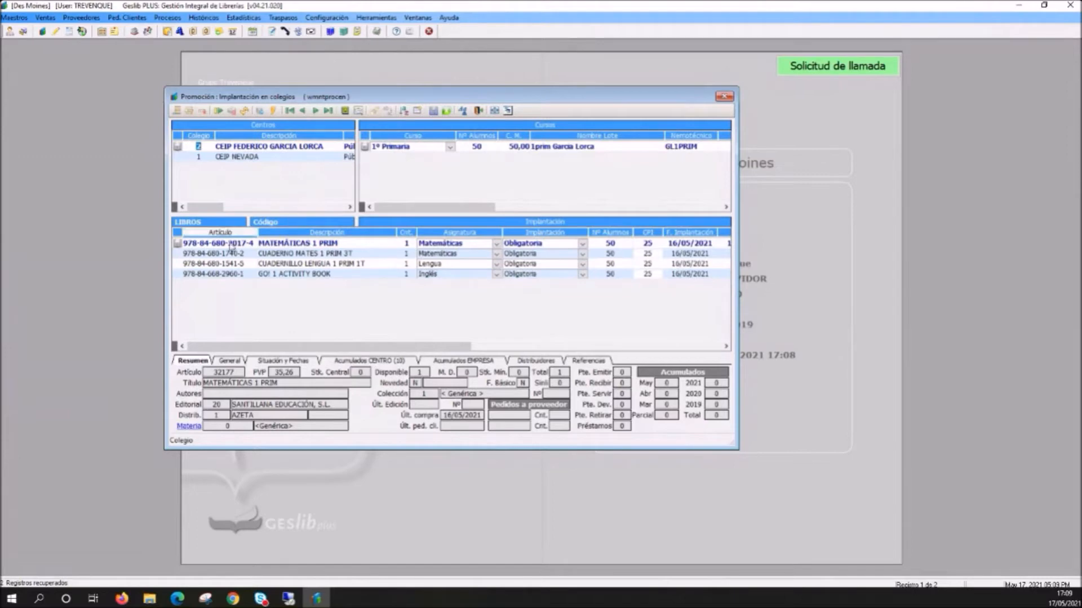
- Review the 1º Primaria book list of CEIP FEDERICO GARCIA LORCA, going through the individual titles and their details
click(310, 255)
click(307, 263)
click(304, 274)
click(300, 264)
click(292, 255)
click(292, 245)
click(286, 254)
click(284, 265)
click(286, 275)
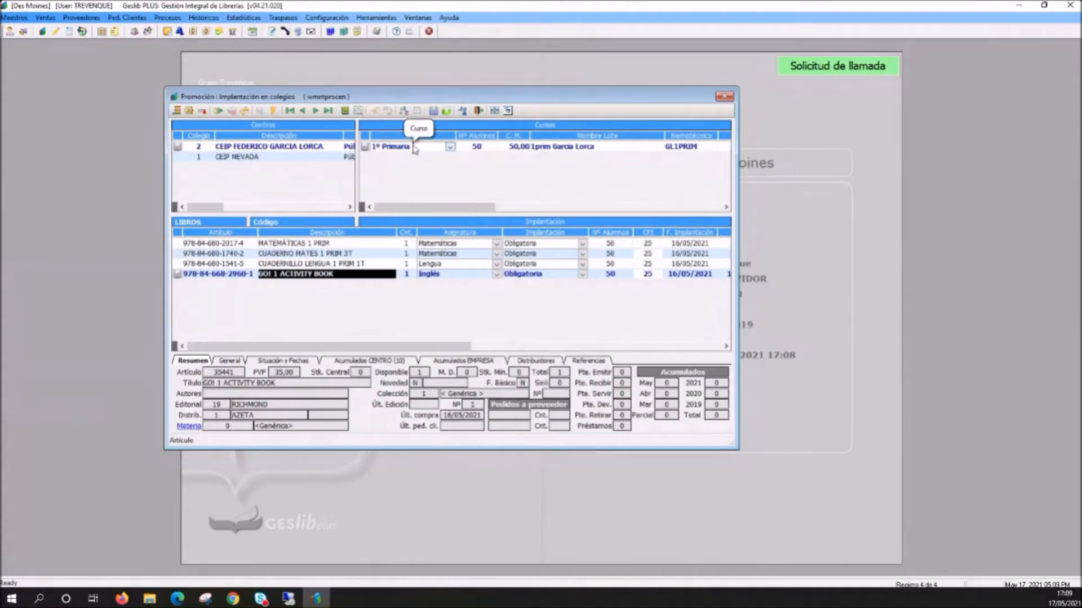
click(249, 159)
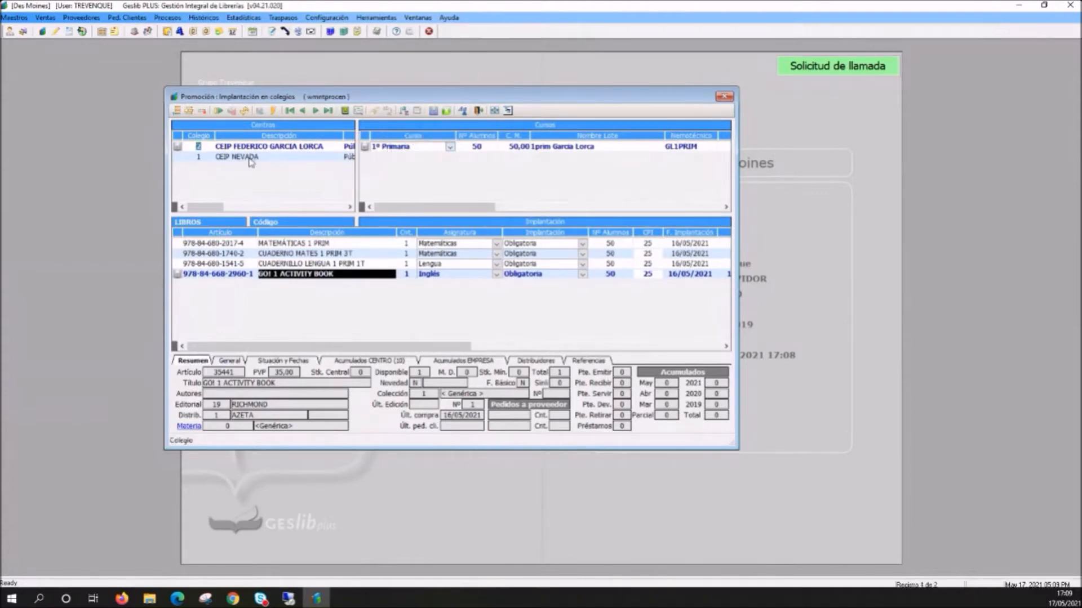
click(249, 148)
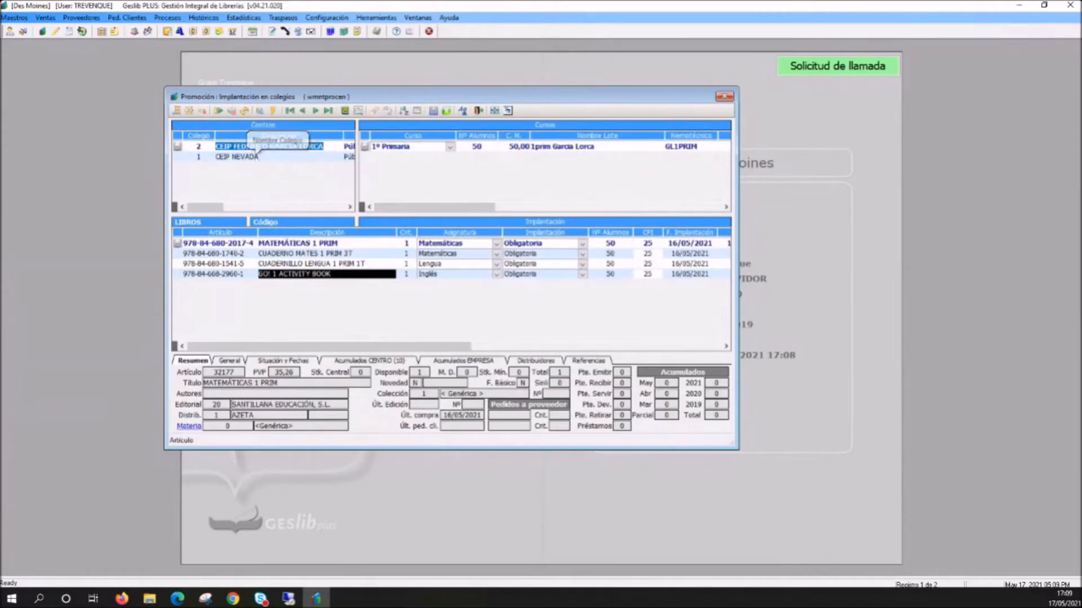
drag(455, 96, 474, 107)
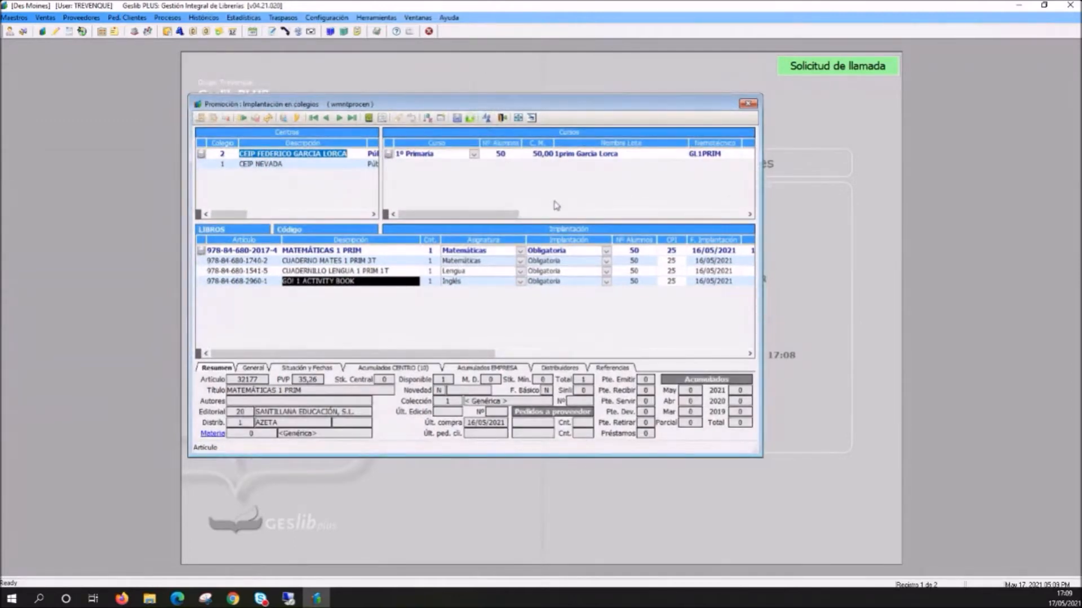
- Open the Colegios maintenance form of the text promotion module and place it over the adoption window
right_click(285, 182)
click(280, 182)
click(45, 17)
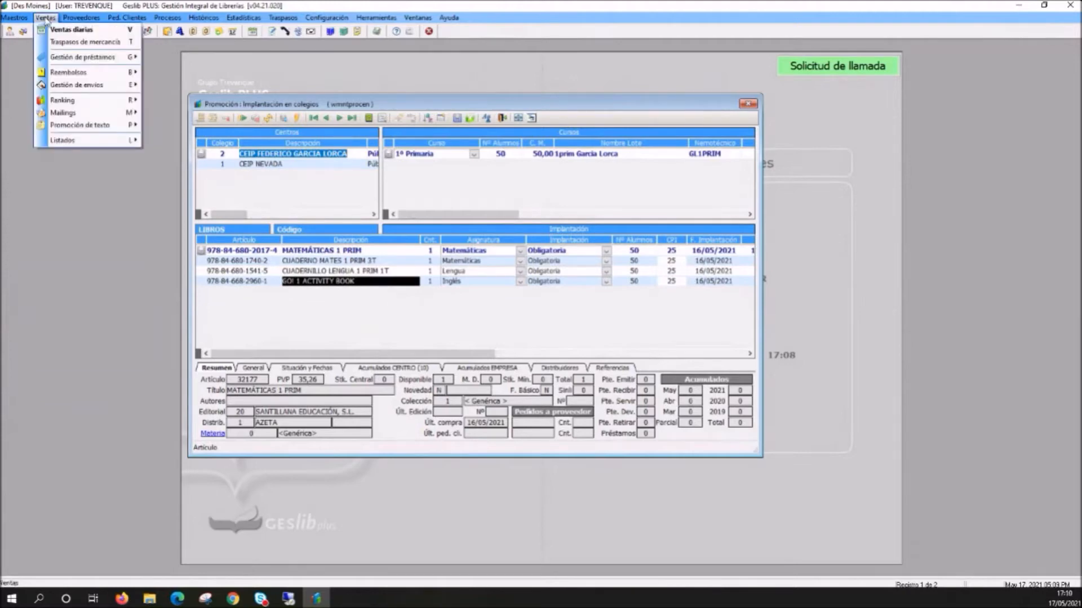
mouse_move(82, 128)
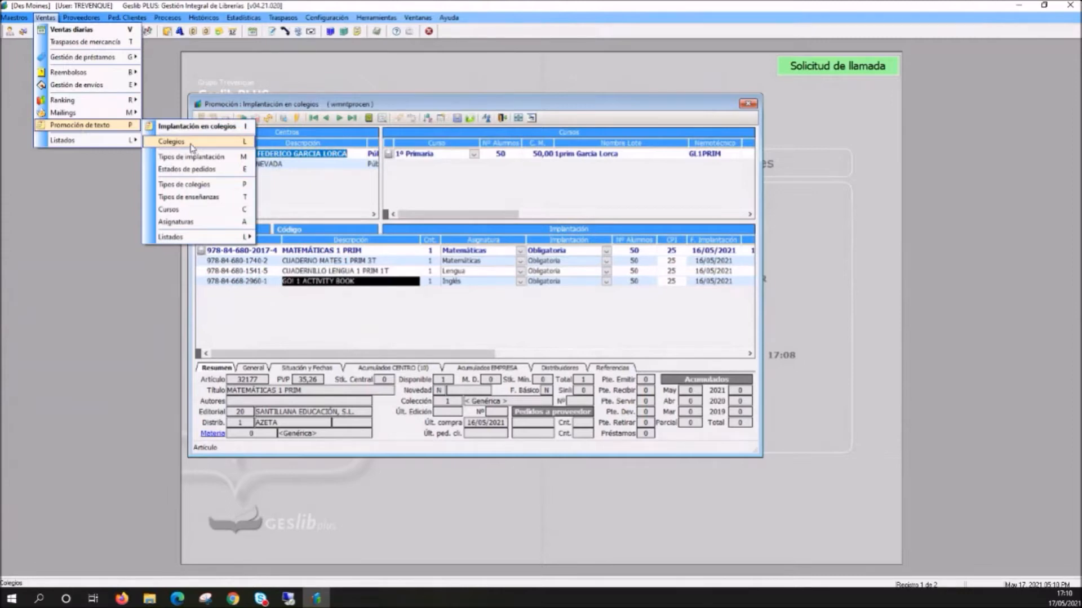
click(193, 145)
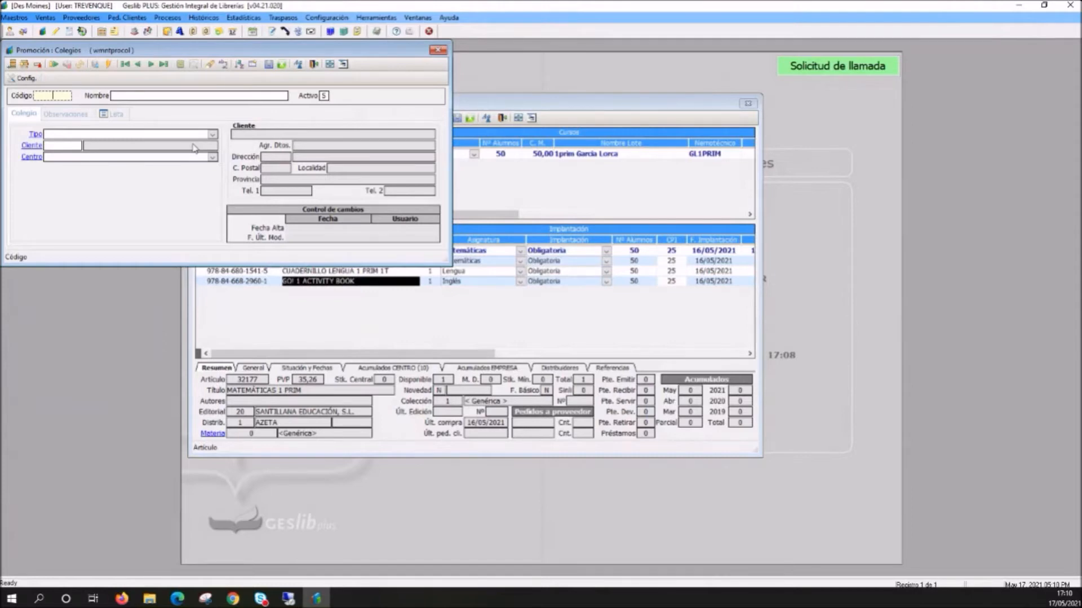
drag(240, 51, 464, 141)
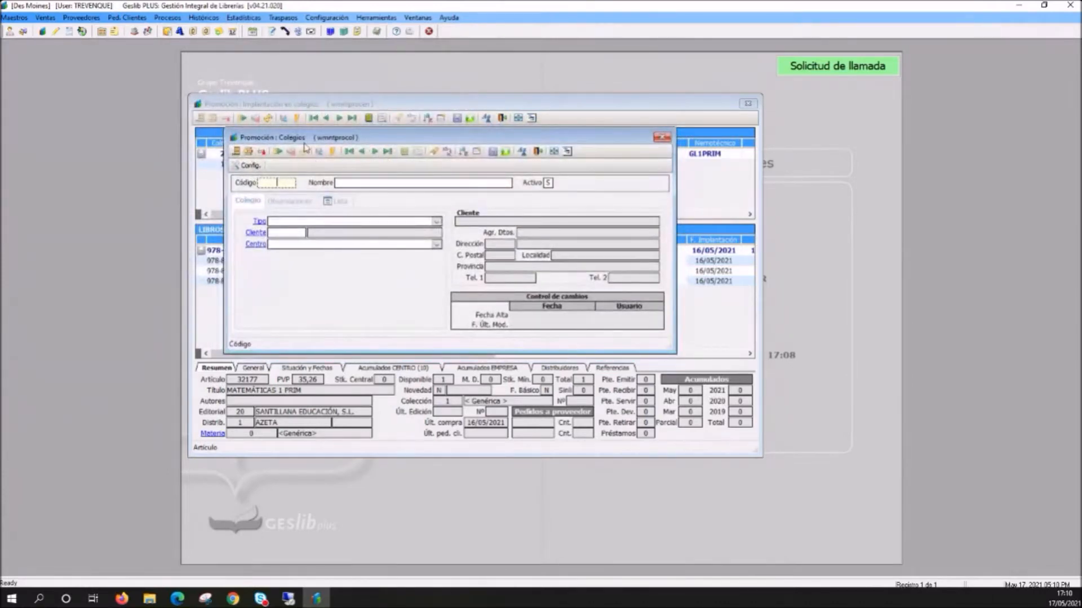
drag(310, 138, 315, 139)
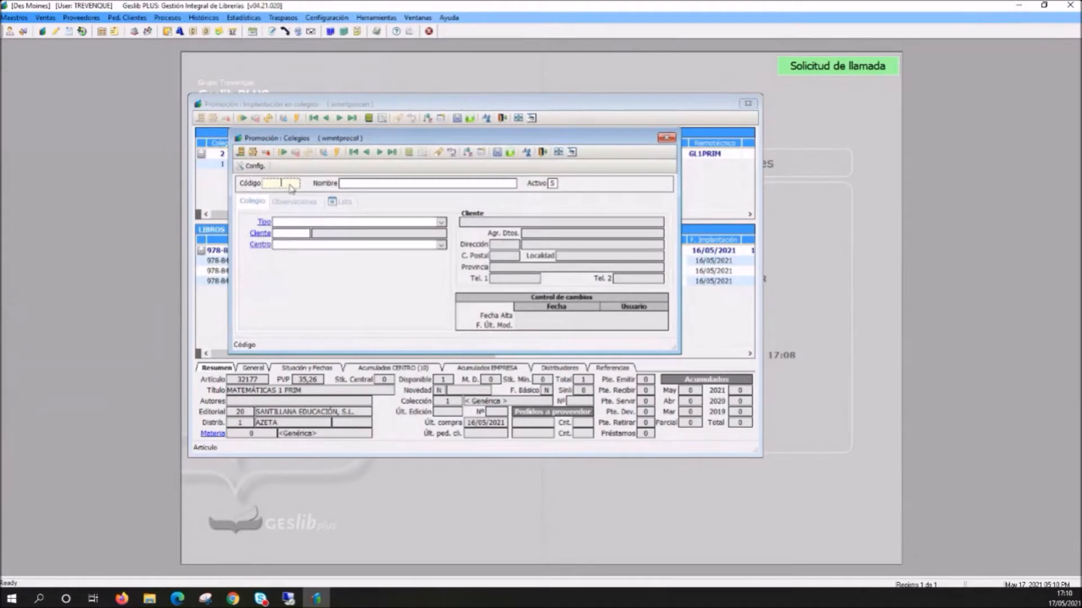
- Enter code 3 and the name "colegio Curso Webinar" for a new school
text(3)
key(Return)
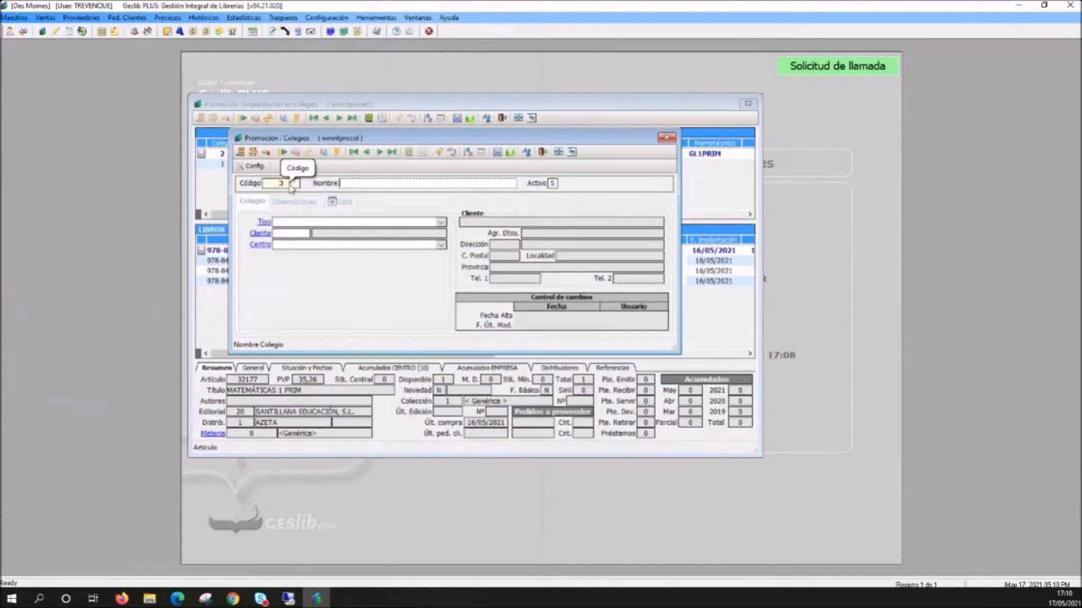
text(colegio)
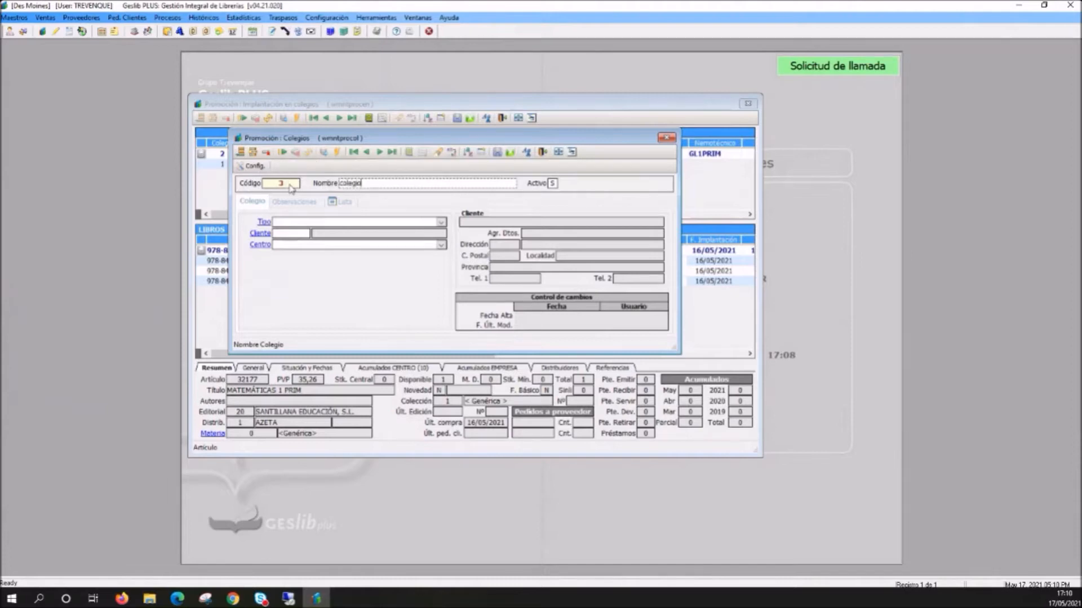
text( Curso Webinar)
- Set the school's type to Concertado and its centre to Des Moines (10), then save the record and close the form
click(314, 223)
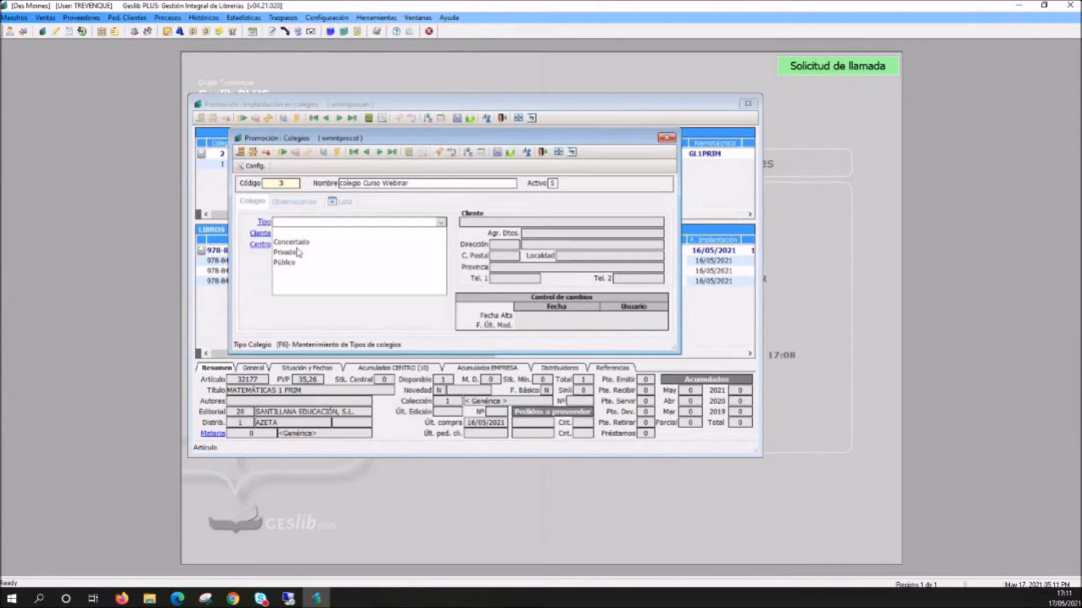
click(295, 237)
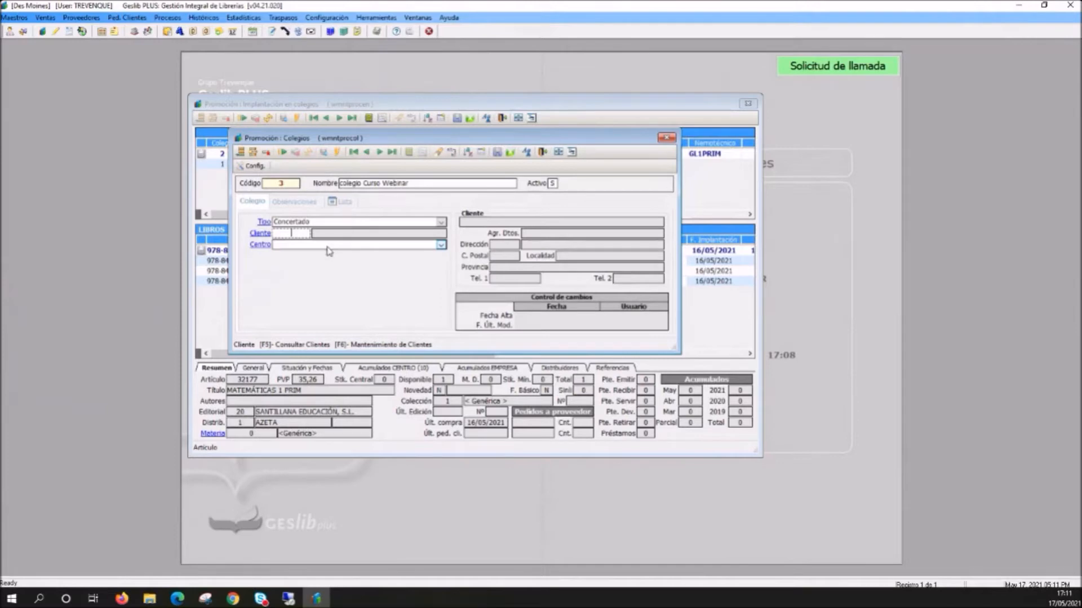
click(354, 246)
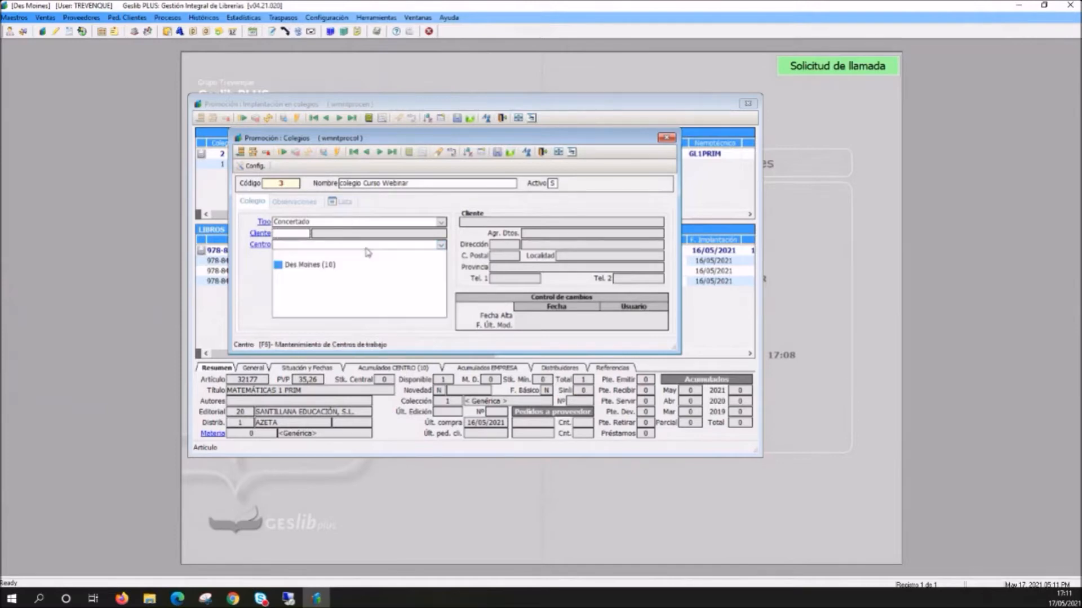
click(305, 268)
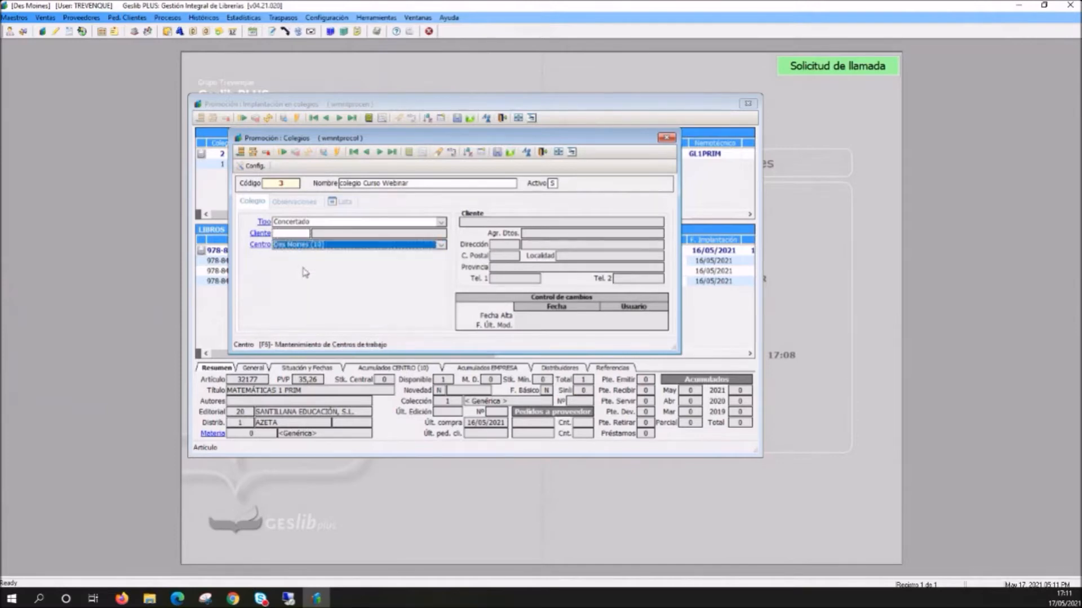
key(ctrl+s)
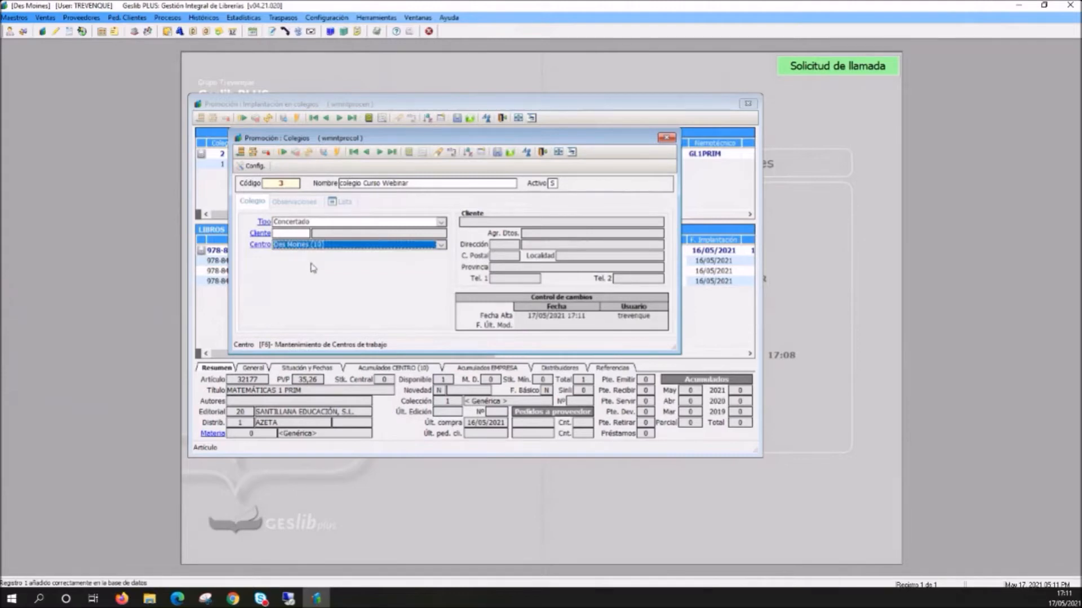
click(666, 137)
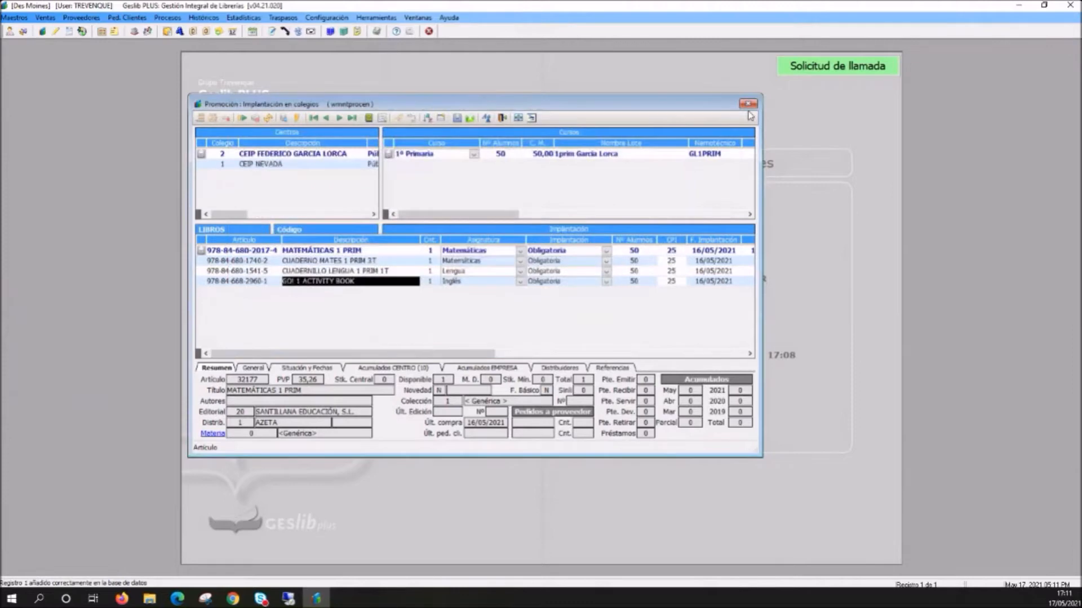
- Close and reopen Implantación en colegios to refresh the school list, and select colegio Curso Webinar
click(749, 104)
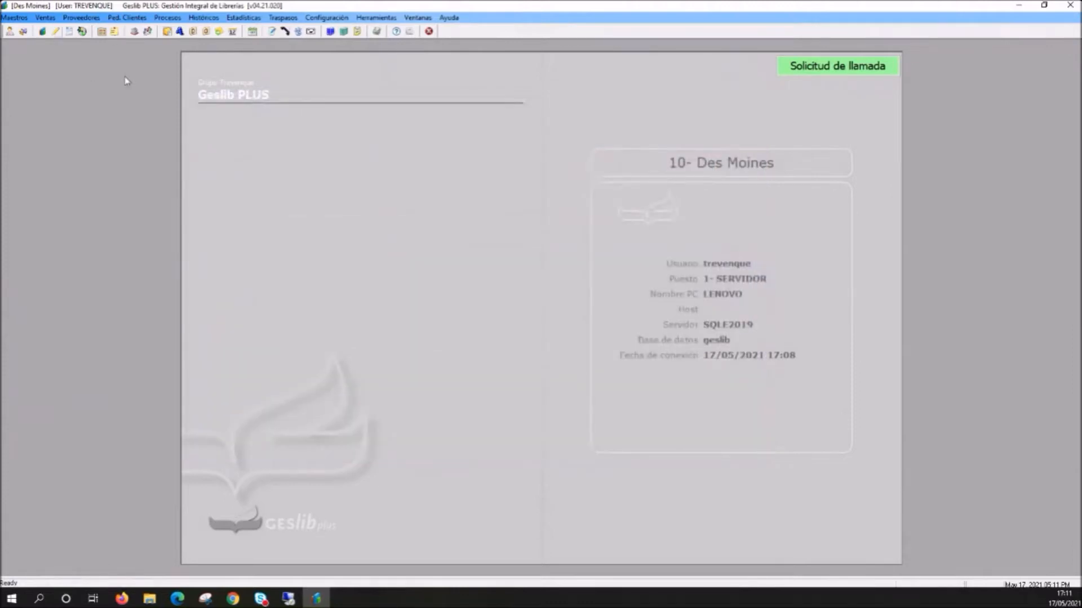
click(45, 17)
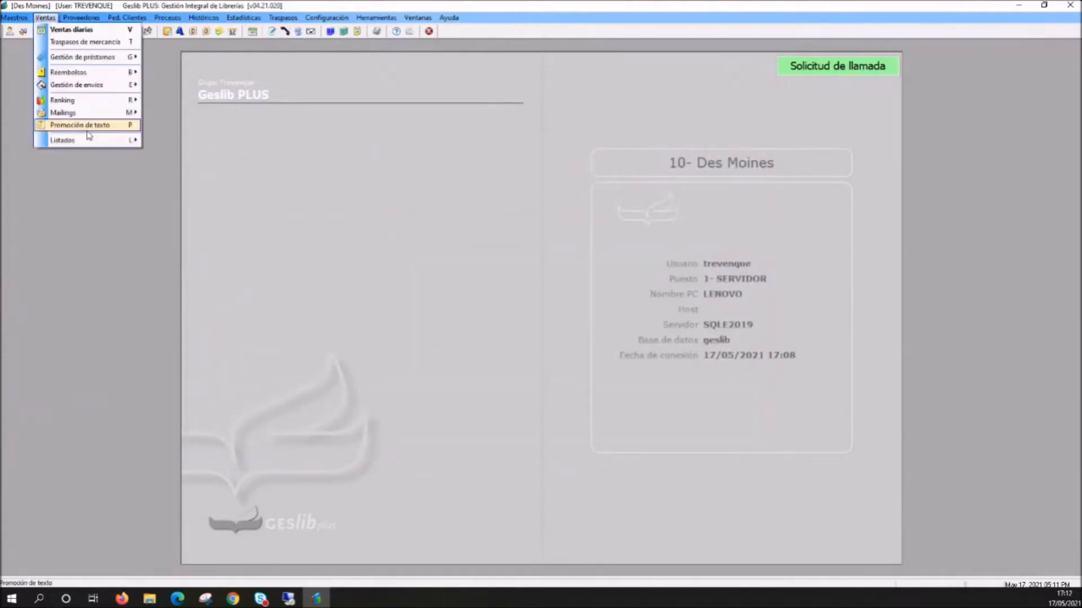
mouse_move(90, 125)
click(206, 129)
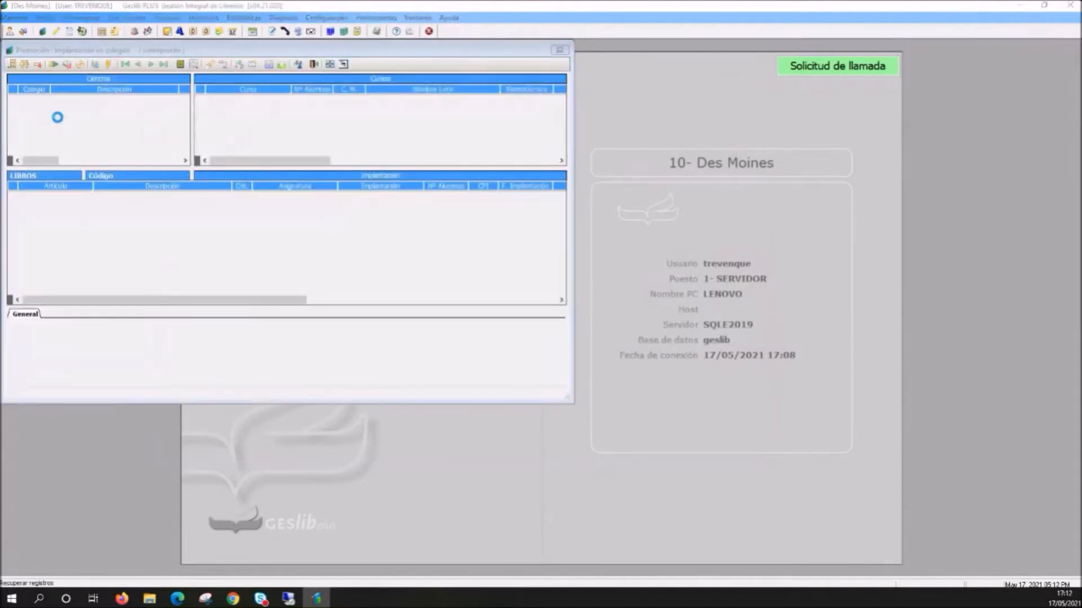
click(63, 121)
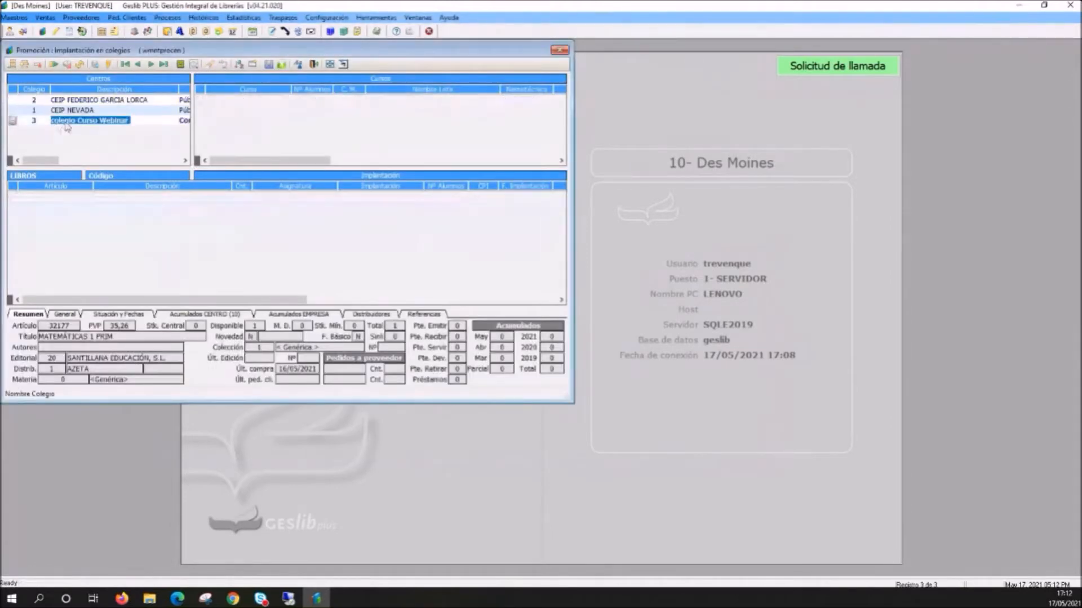
key(Up)
click(70, 121)
- Select CEIP FEDERICO GARCIA LORCA and add a new blank row to its courses
click(77, 101)
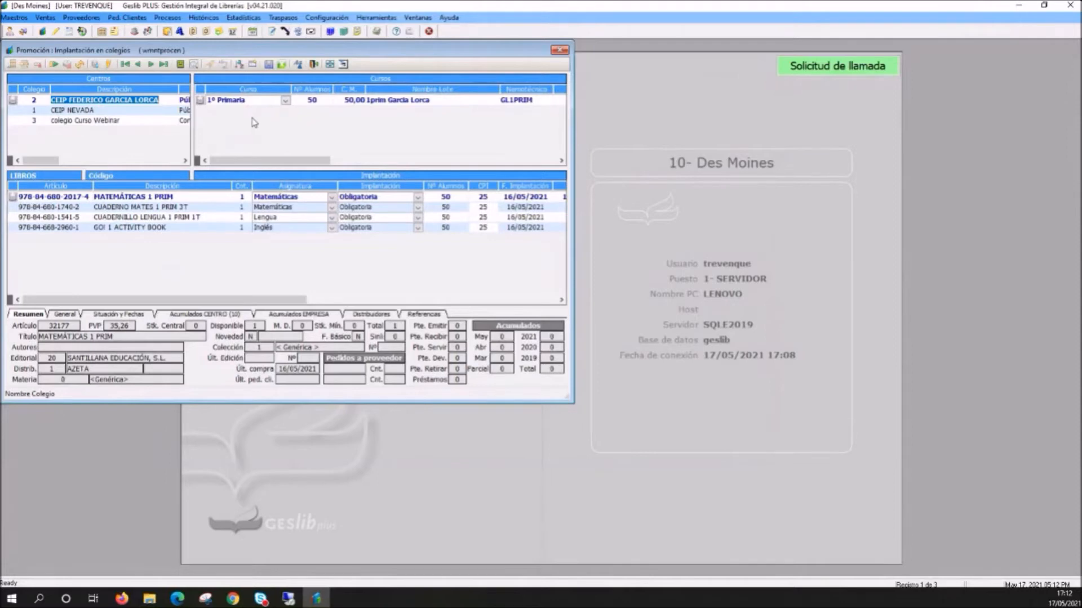
right_click(252, 120)
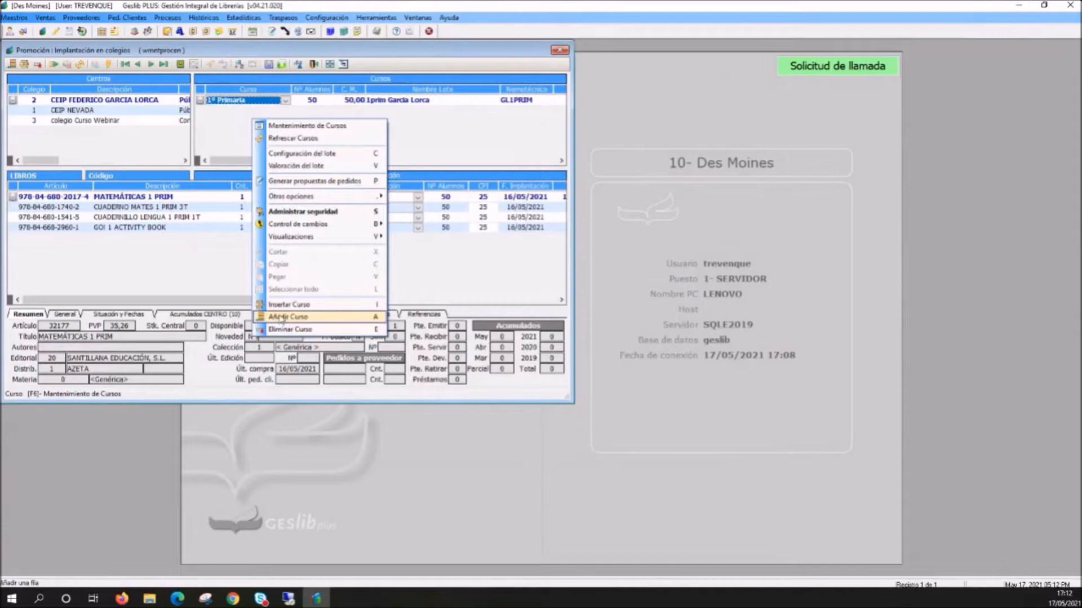
click(278, 320)
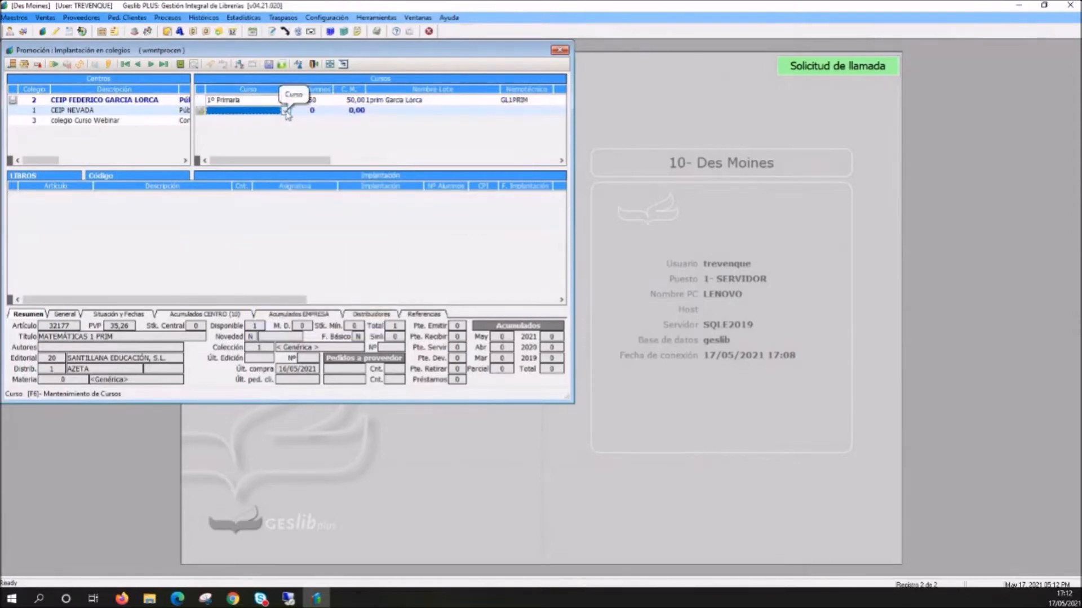
- Try to assign 1º Primaria as the course of the new row
click(286, 111)
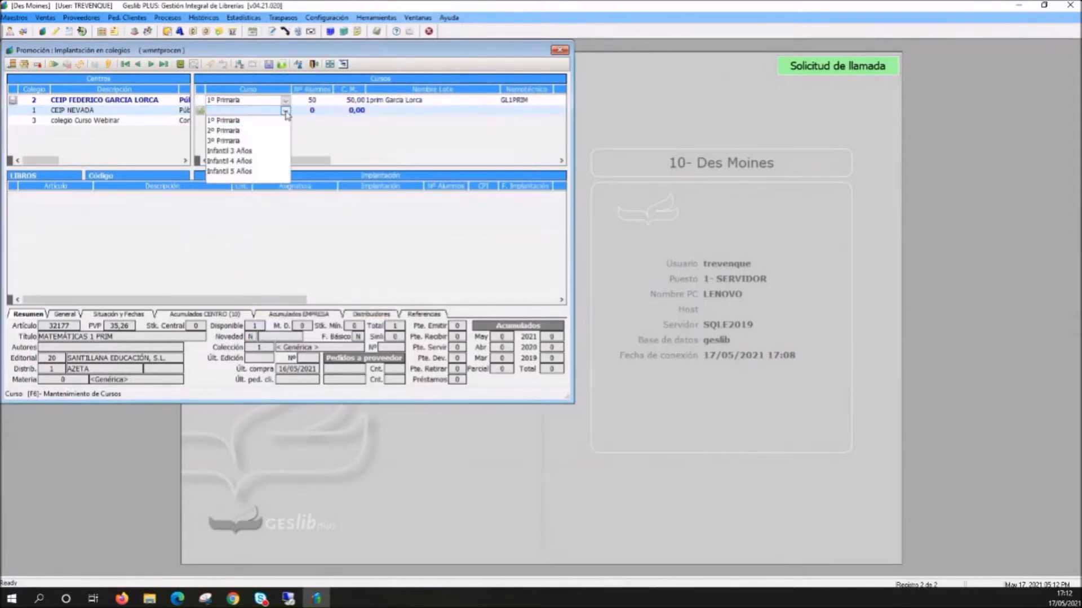
click(207, 108)
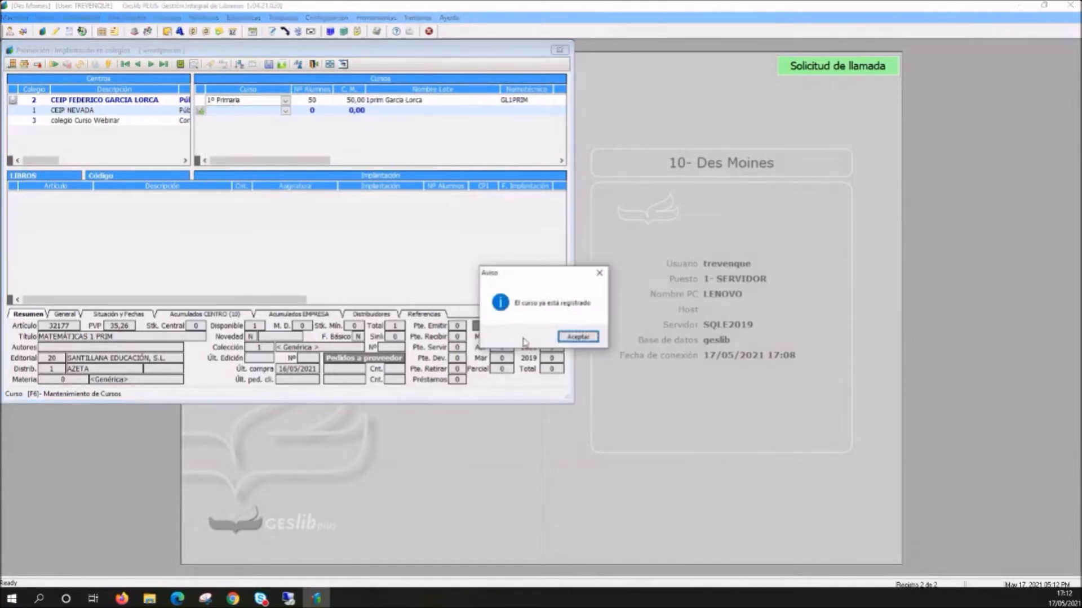
click(580, 338)
click(287, 111)
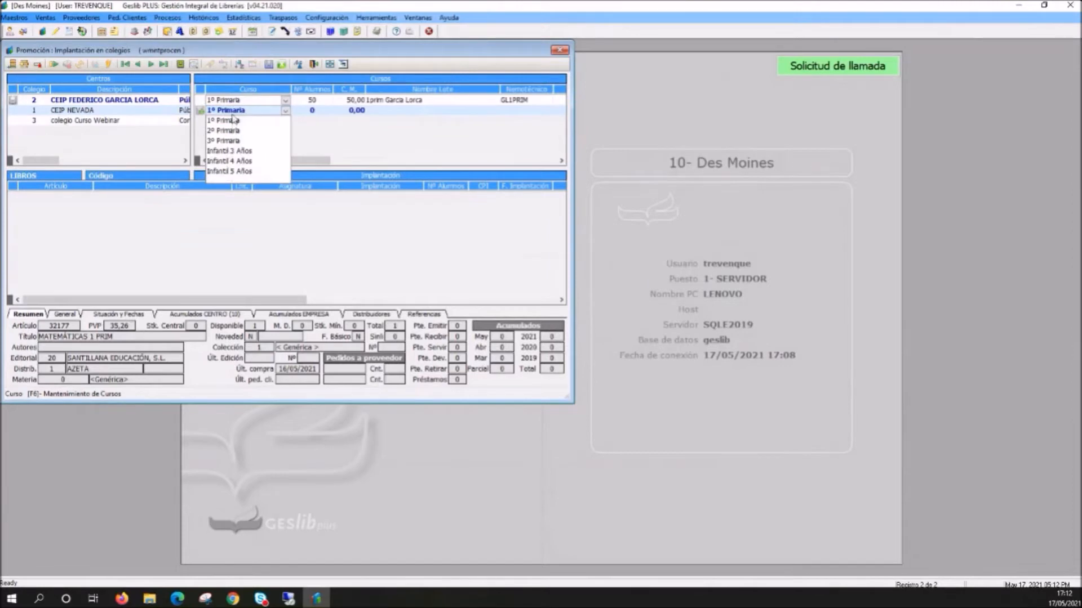
click(233, 118)
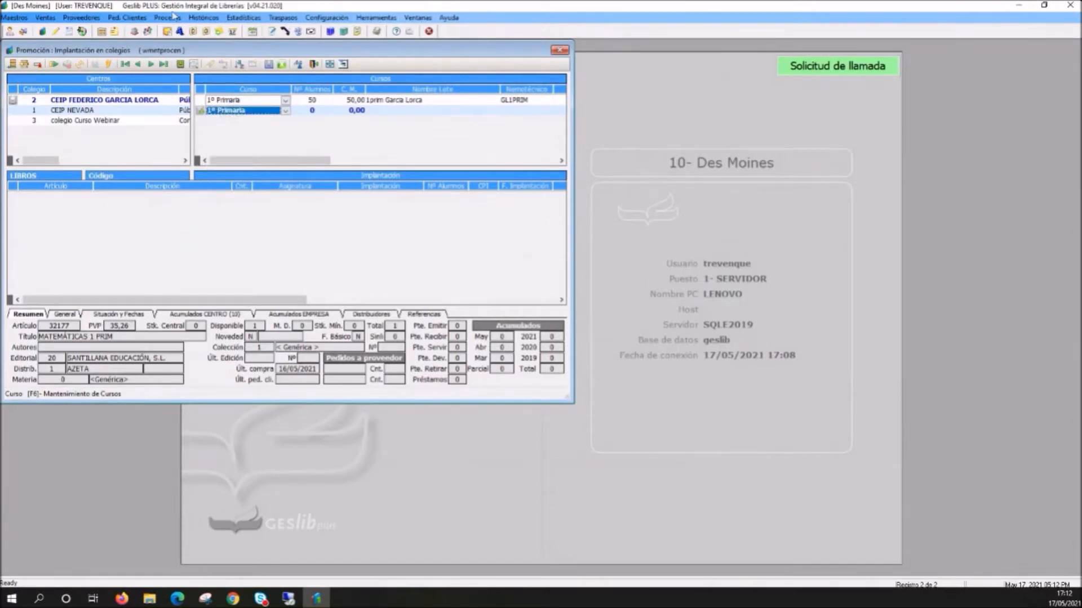
- Open the Cursos maintenance of the text promotion module and add a course with code 4PRI and description "4º Primaria"
click(49, 18)
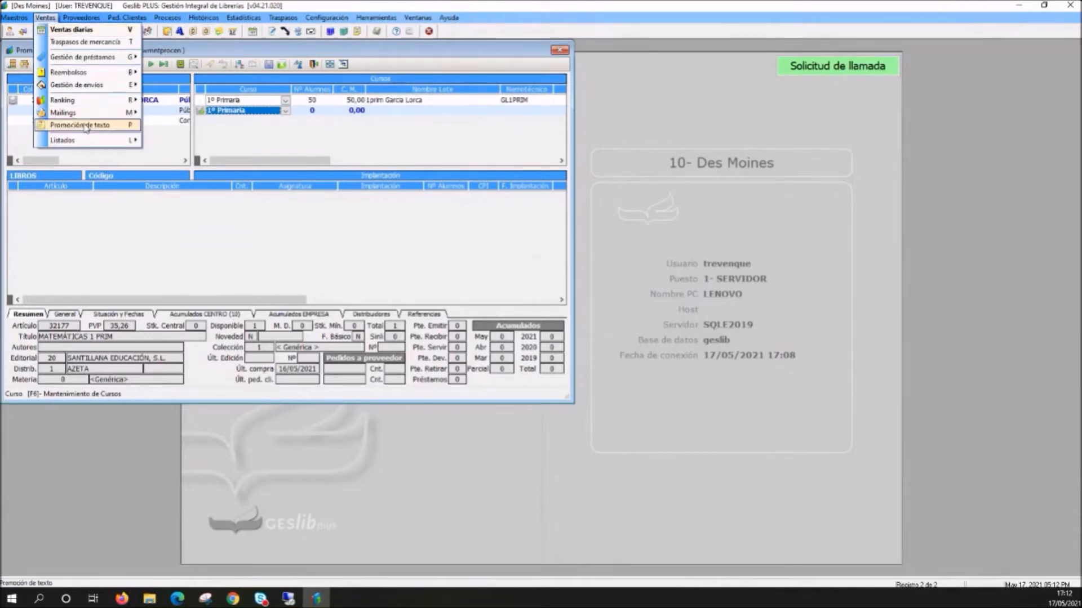
mouse_move(85, 128)
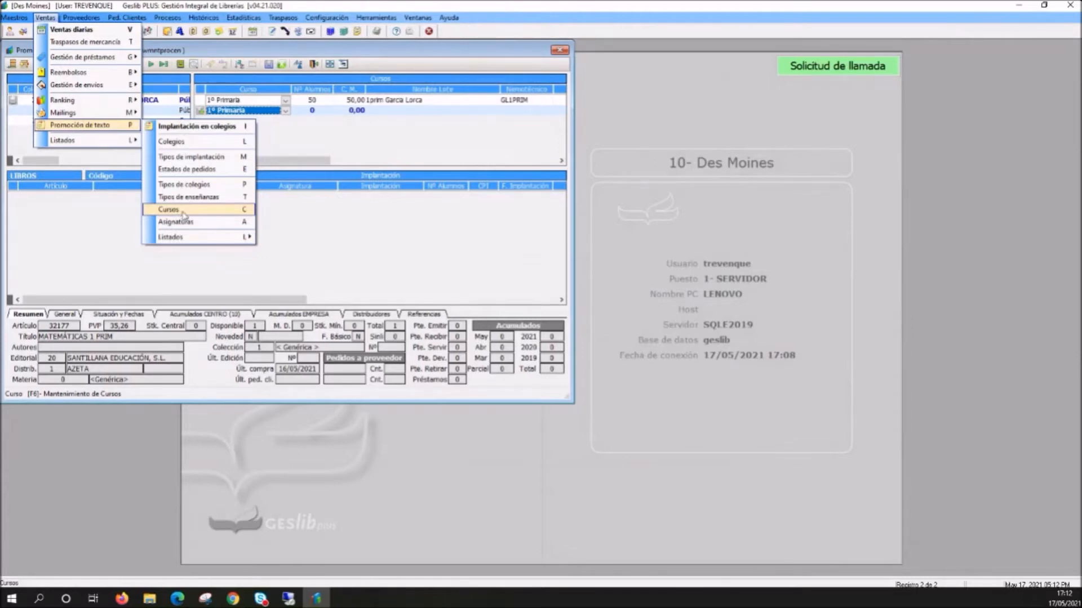
click(184, 214)
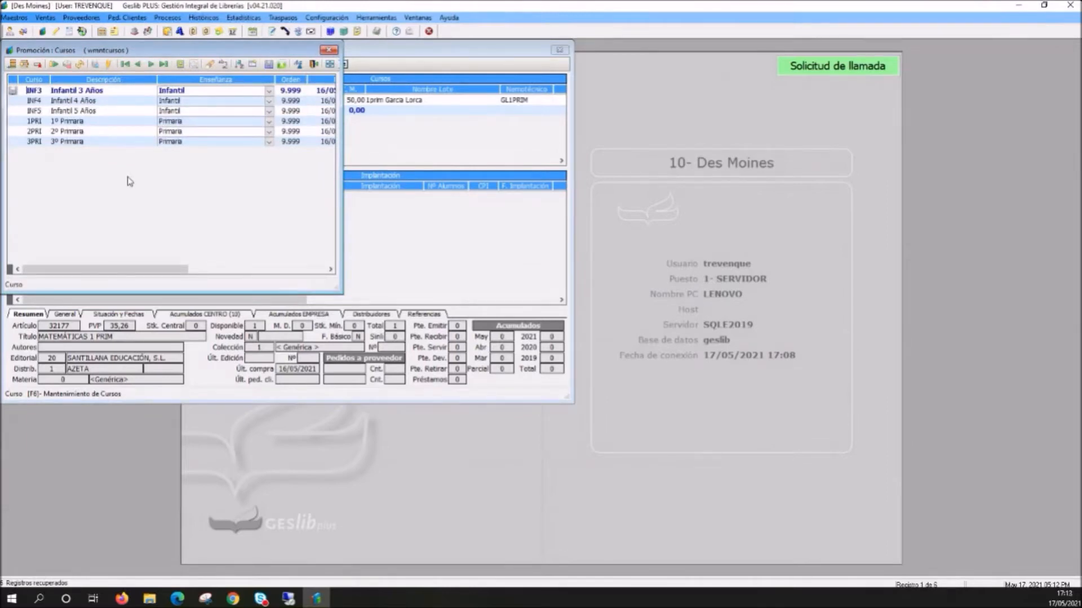
click(10, 65)
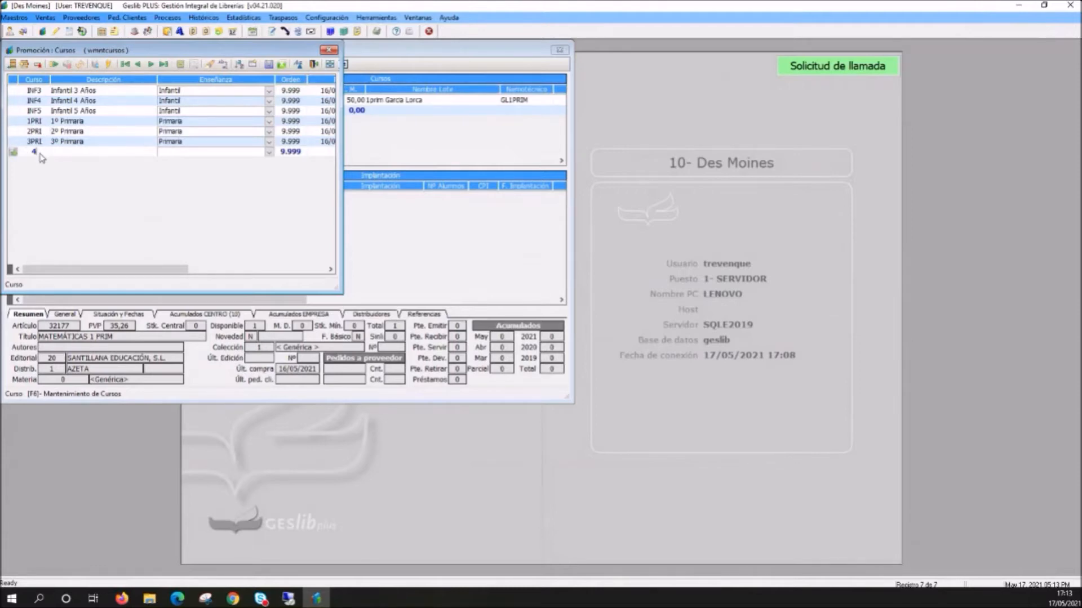
text(PRI)
click(91, 154)
text(4º Primaria)
key(Tab)
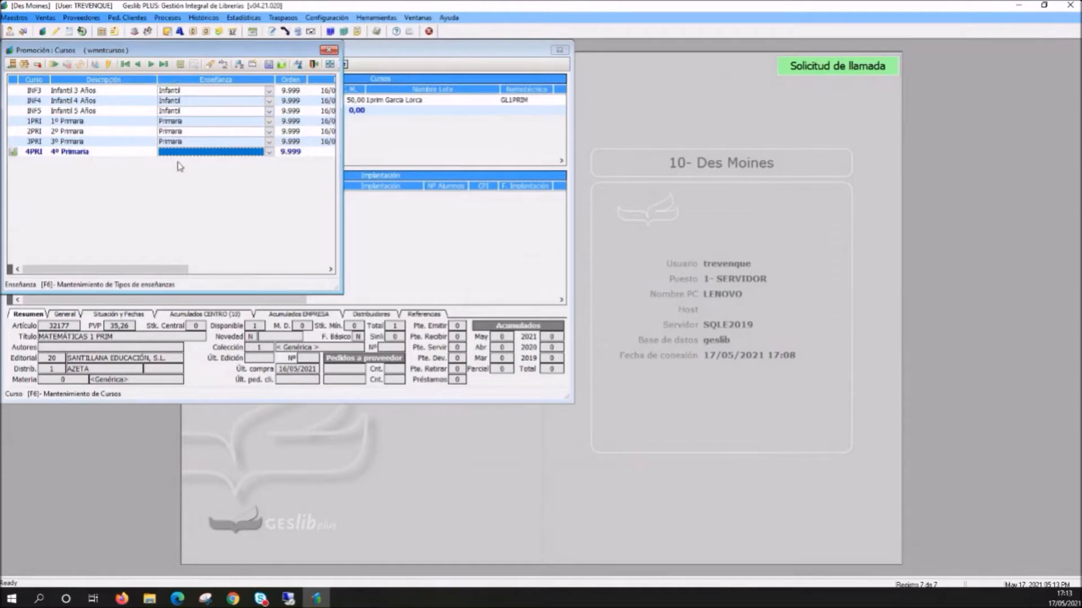
- Set the teaching type of 4º Primaria to Primaria, then save the course and close the Cursos form
click(269, 153)
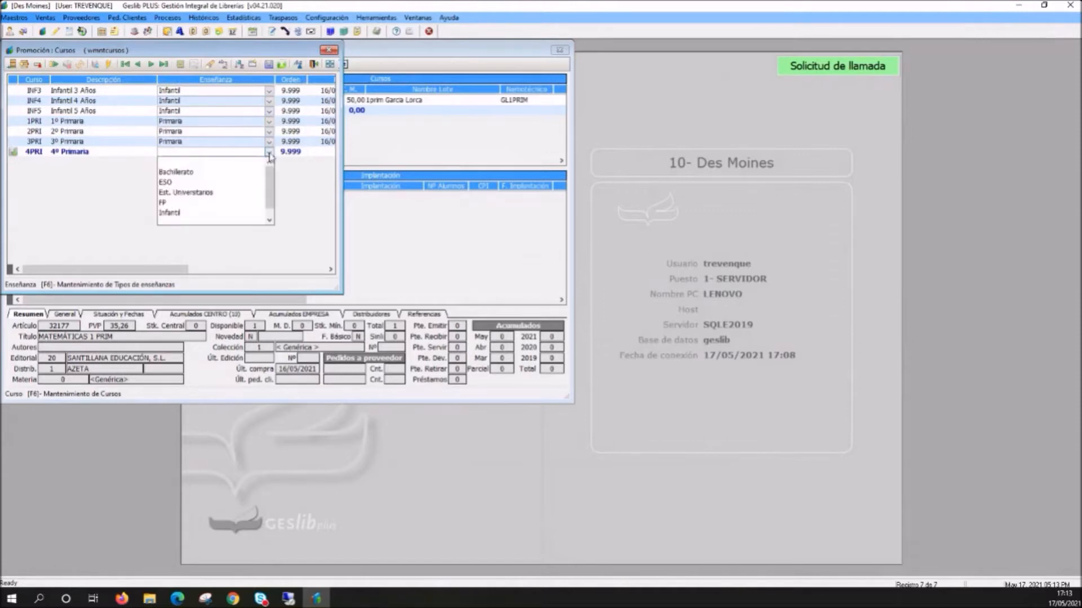
mouse_move(271, 179)
mouse_down()
mouse_move(271, 193)
mouse_move(272, 173)
mouse_move(259, 181)
mouse_up()
drag(270, 196, 269, 205)
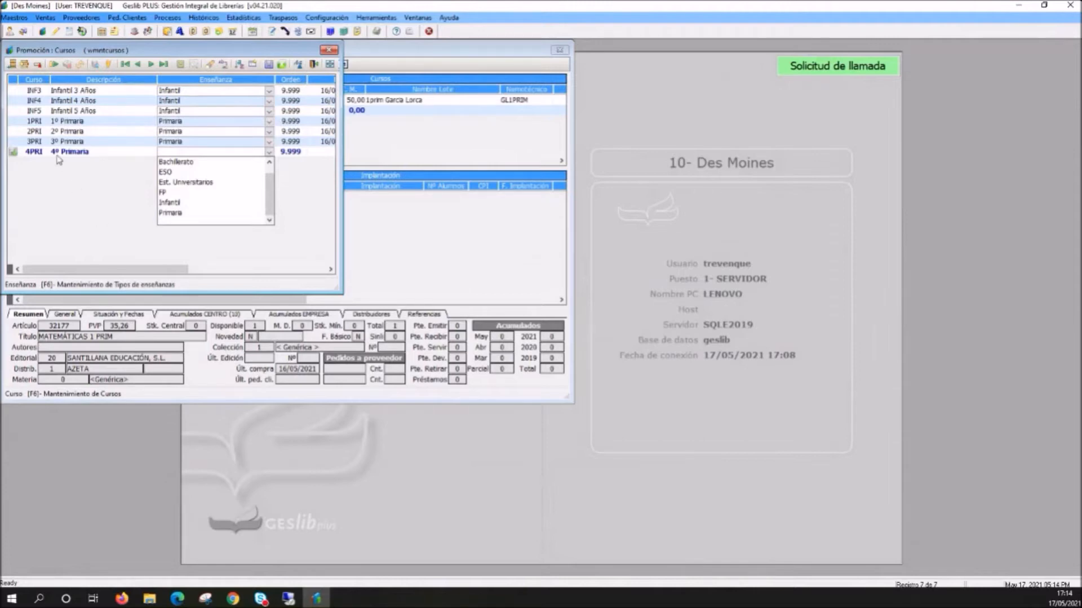
click(174, 214)
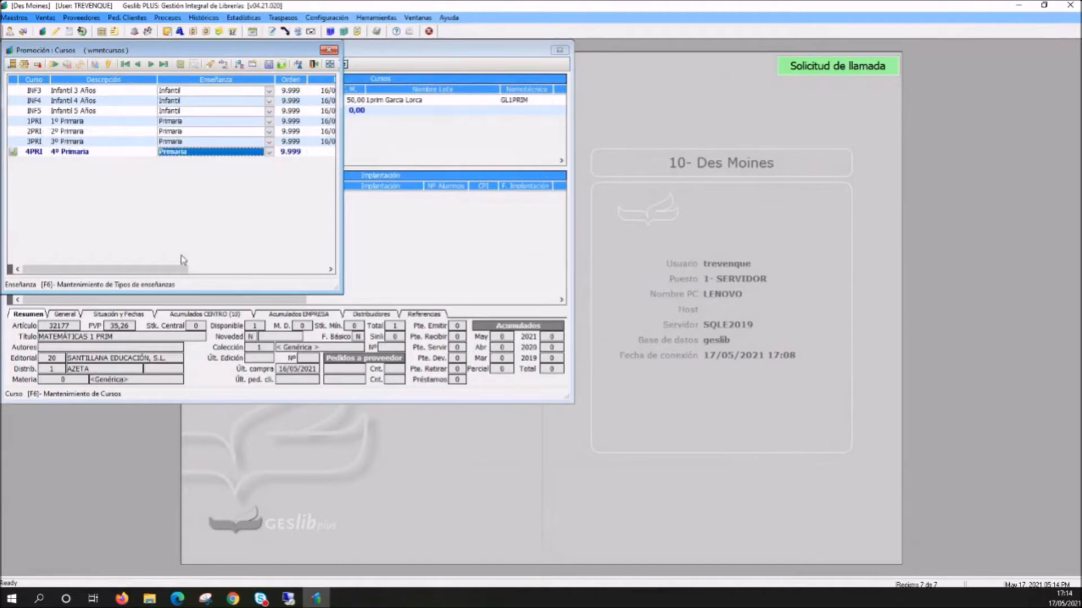
key(ctrl+s)
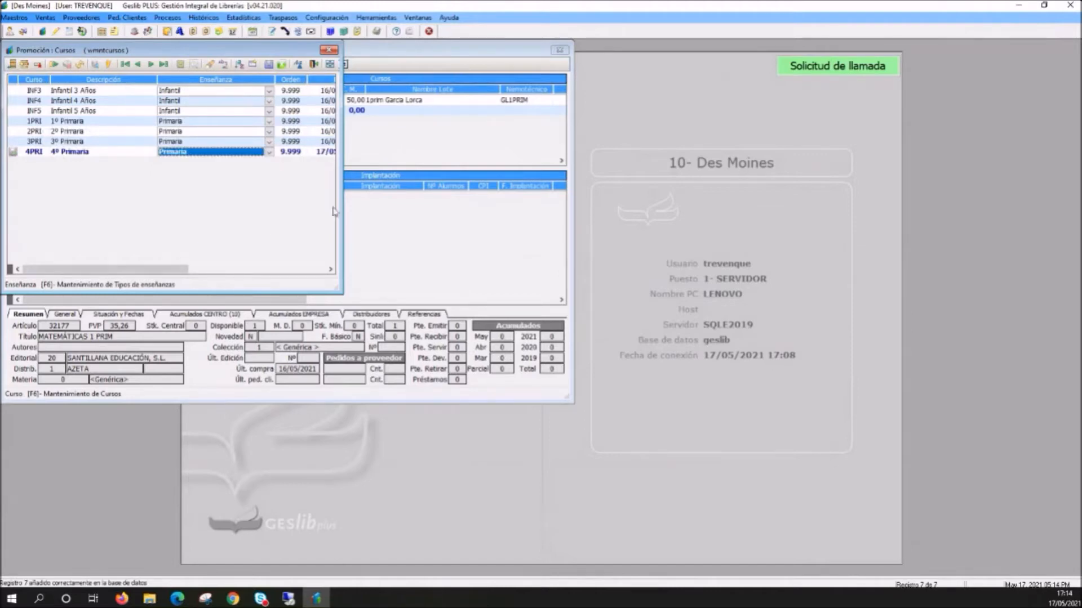
click(330, 50)
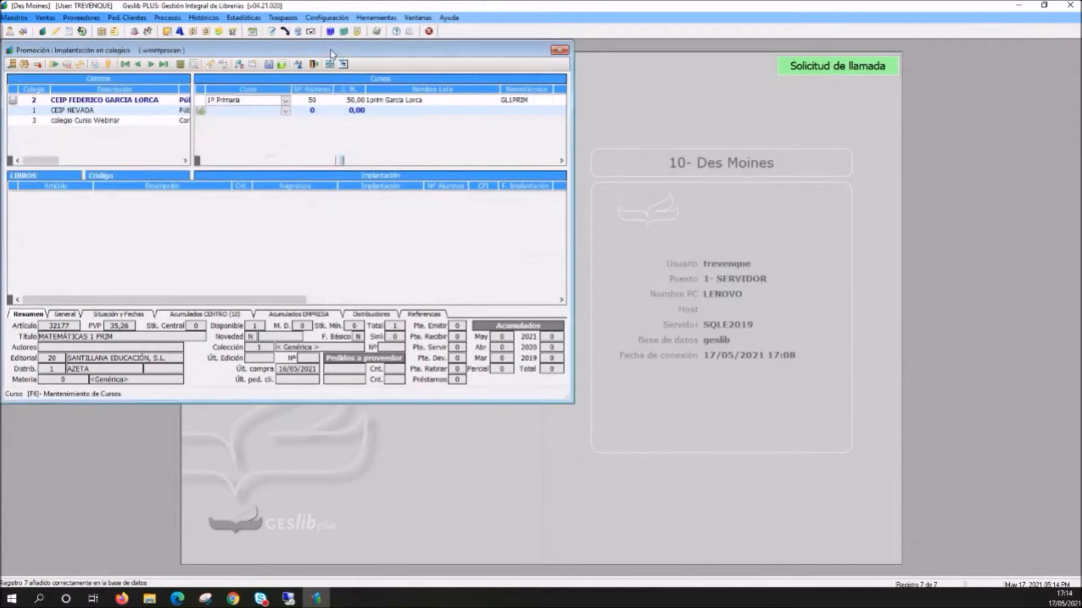
- Assign 4º Primaria to the school's new course row and set its number of pupils to 50
click(286, 111)
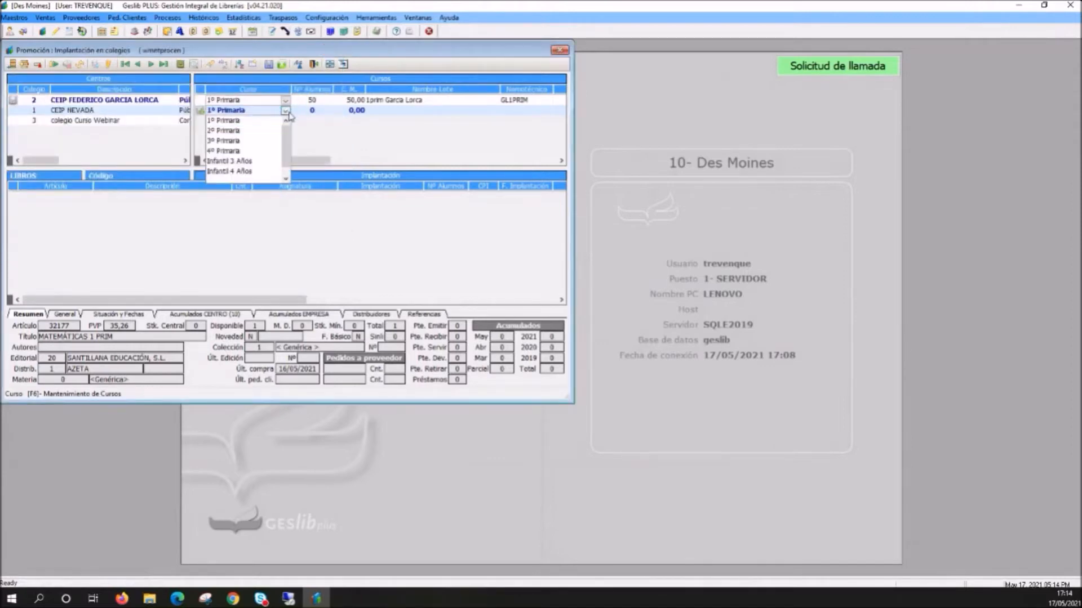
click(227, 151)
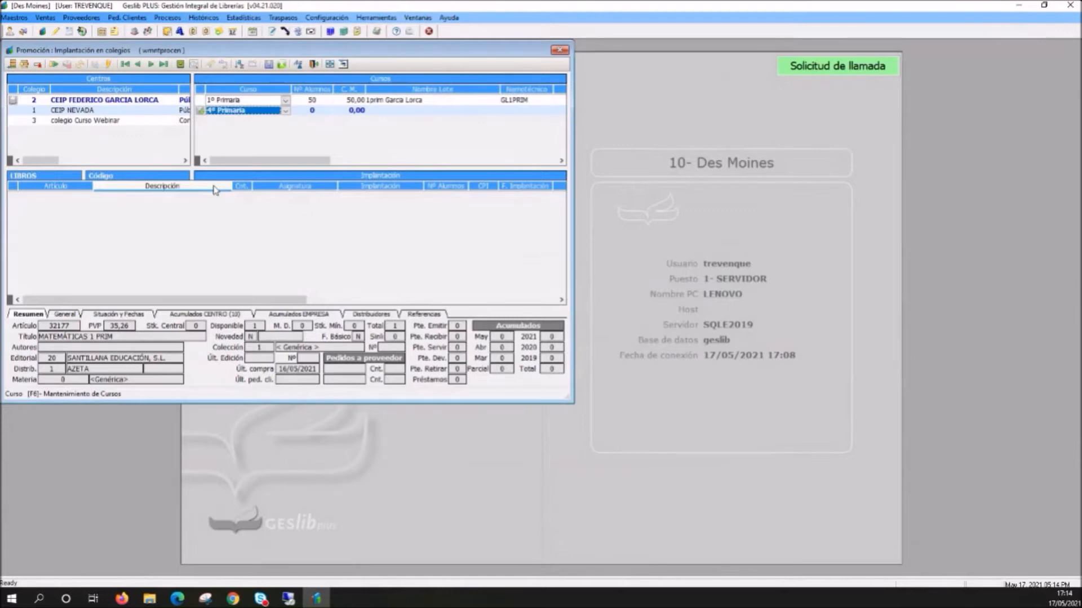
click(312, 101)
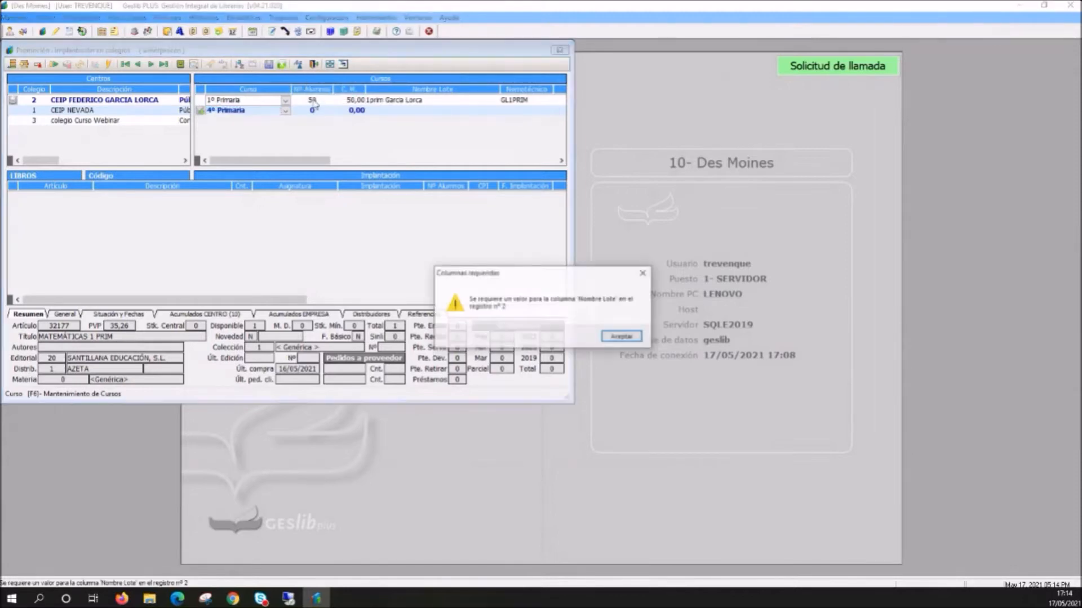
click(621, 337)
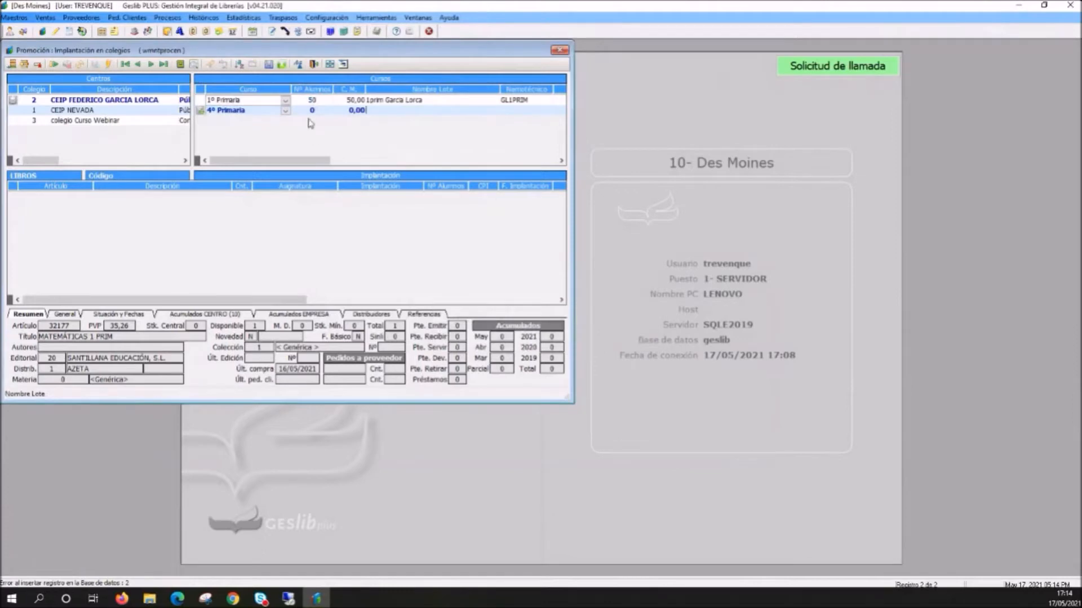
text(5)
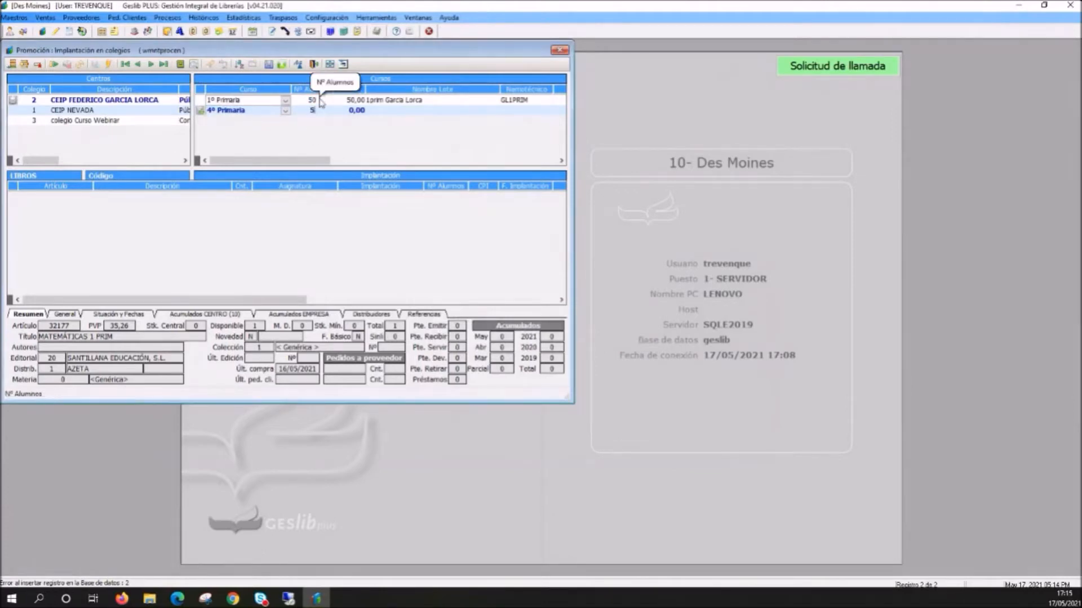
text(0)
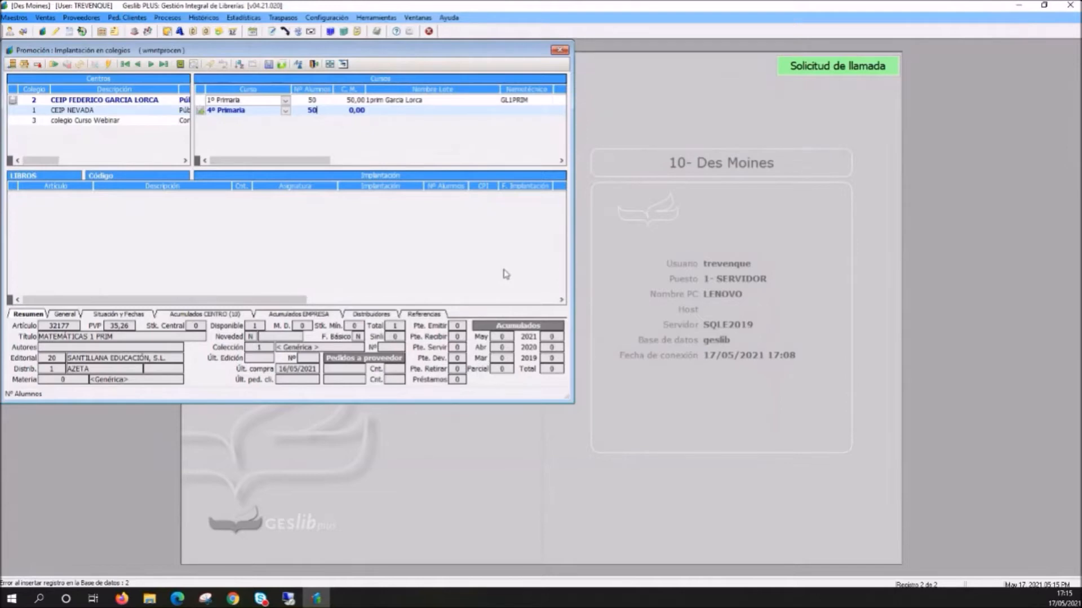
drag(320, 111, 302, 191)
- Try market share (C. M.) values of 50, 100 and 25,00 on the 4º Primaria row
mouse_move(355, 115)
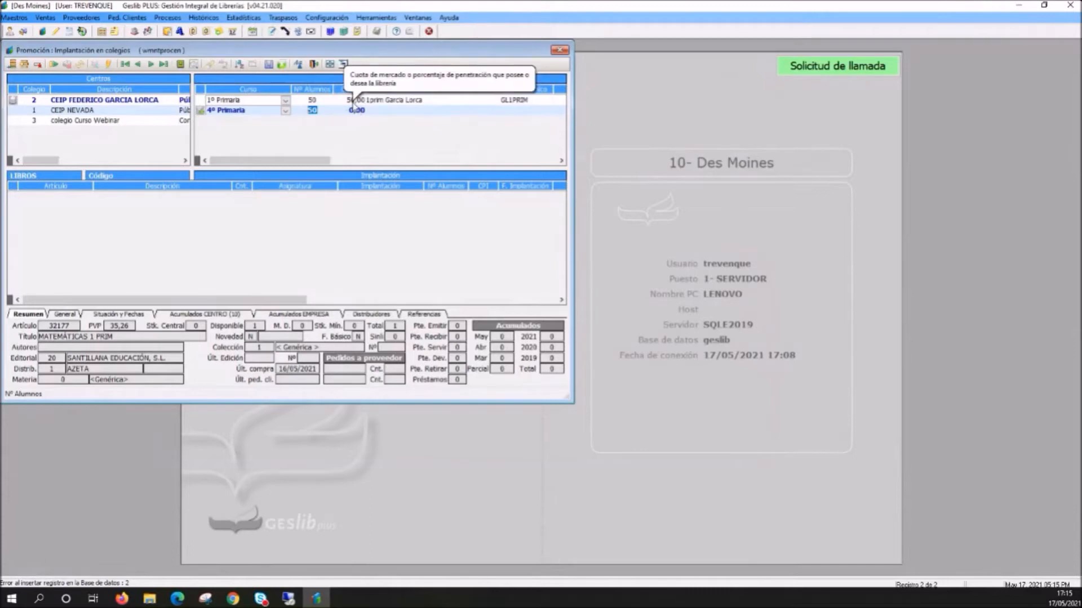
click(356, 113)
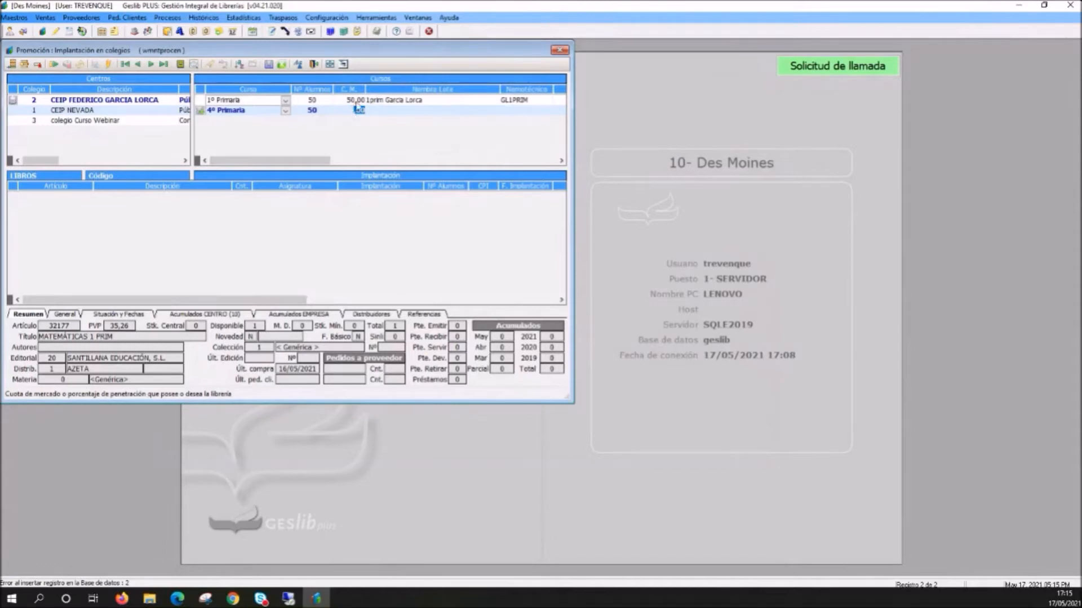
text(50)
click(346, 111)
text(100)
key(Return)
double_click(351, 111)
drag(354, 114, 362, 107)
text(25,00)
- Set the market share (C. M.) of the 4º Primaria row to 50
drag(344, 113, 363, 119)
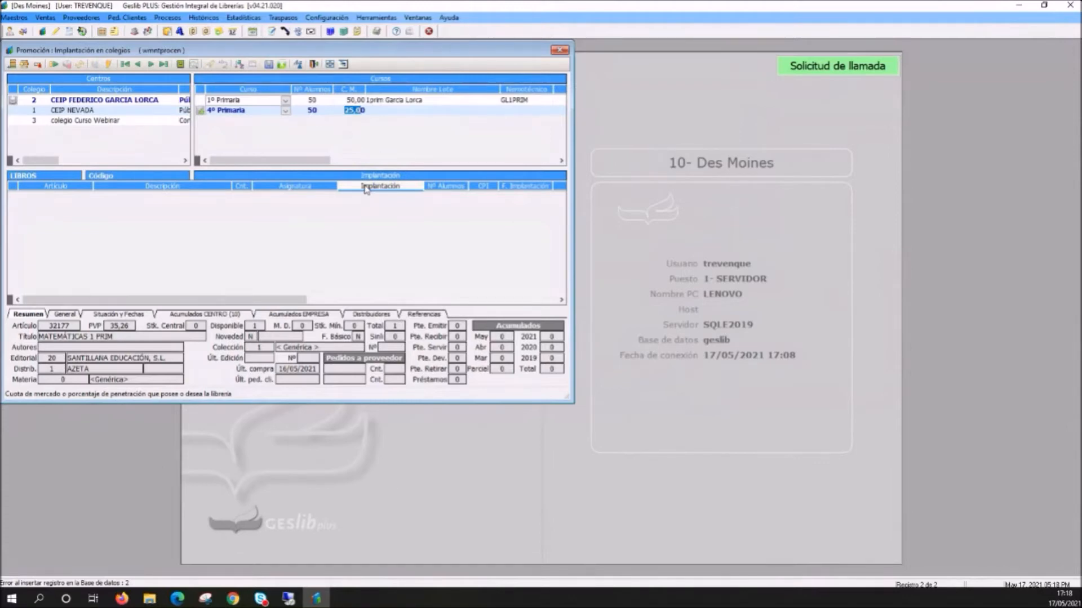
text(50)
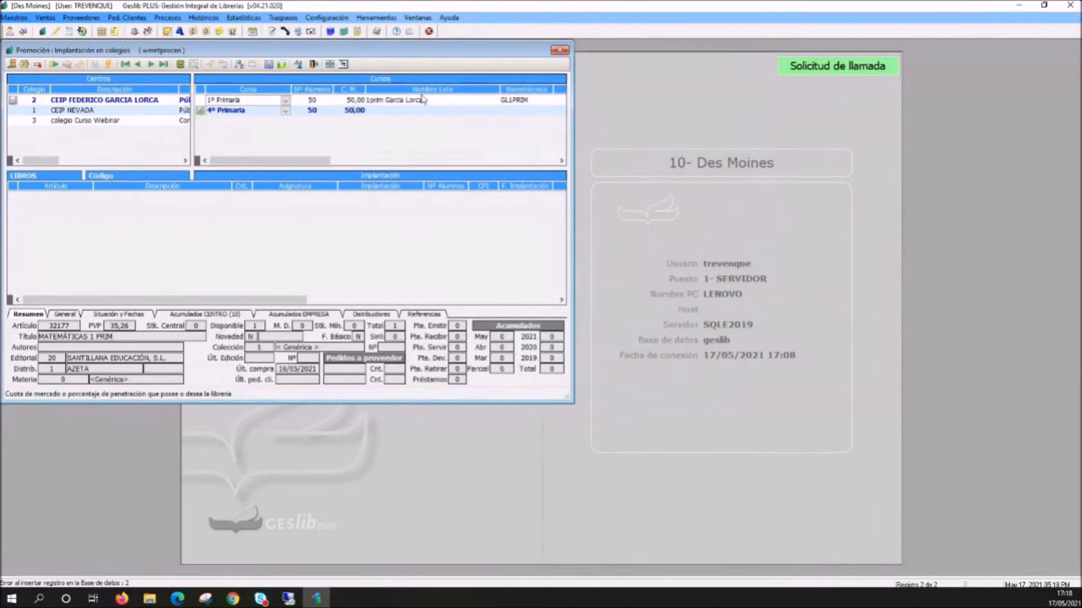
- Begin the required lot name of the 4º Primaria row with "4prim Garcia"
click(405, 116)
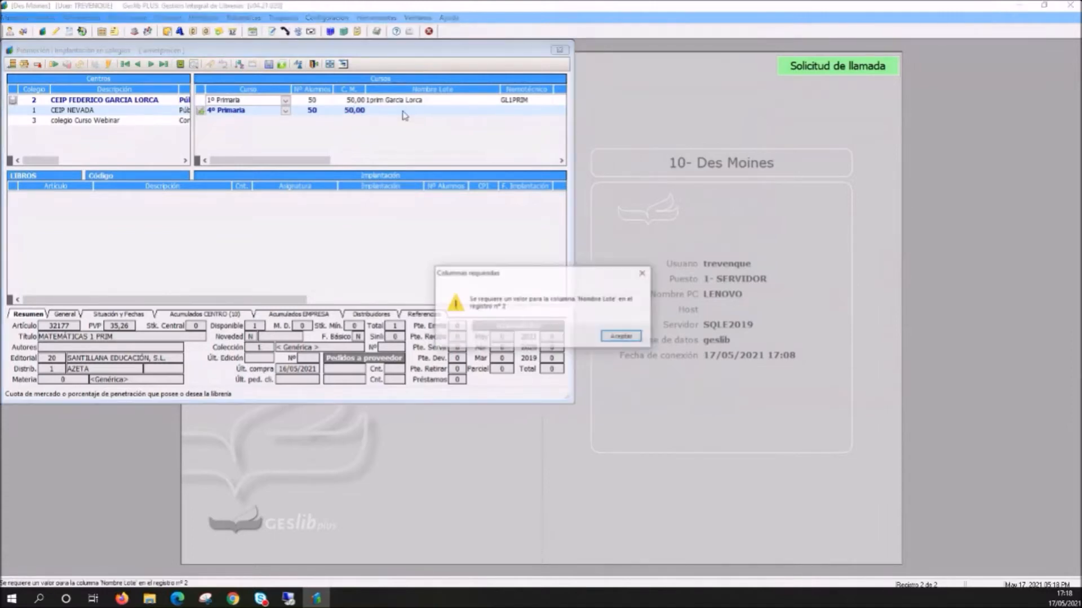
click(624, 337)
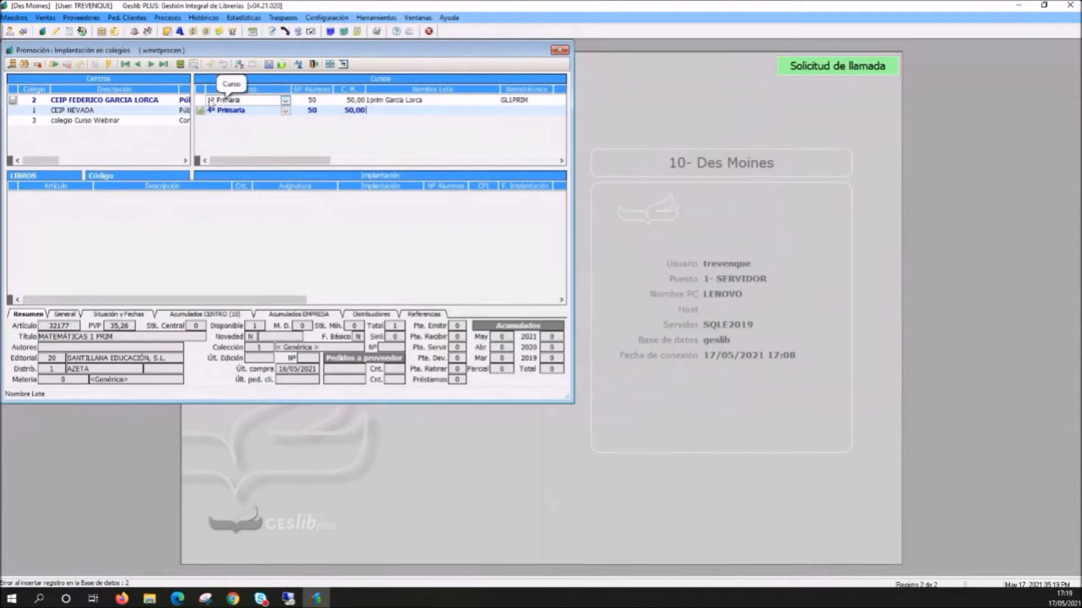
text(1)
key(BackSpace)
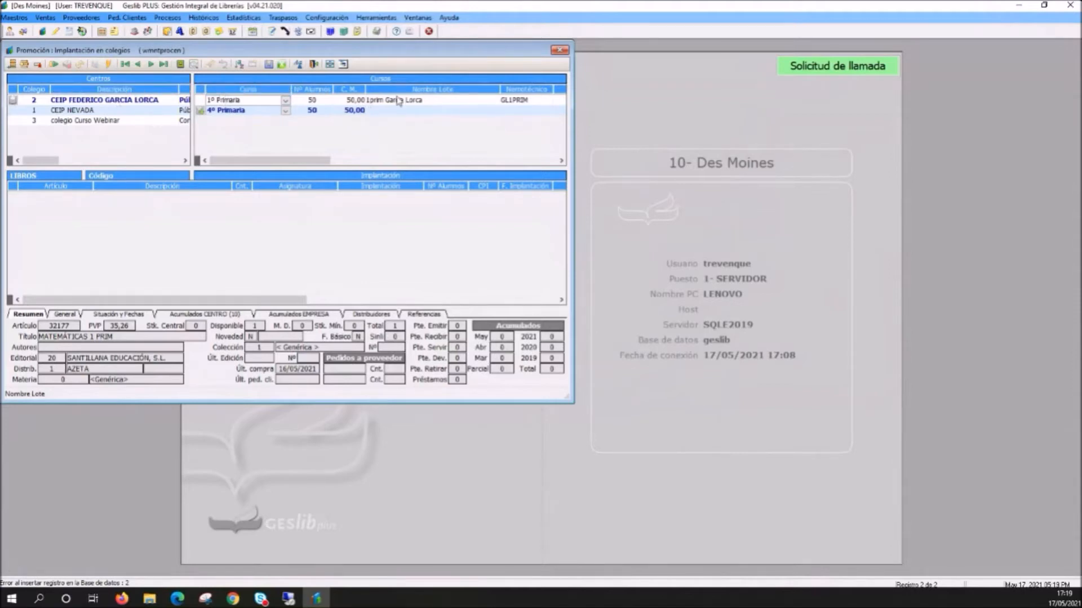
text(4prim Garcia Ñ)
key(Return)
text(L)
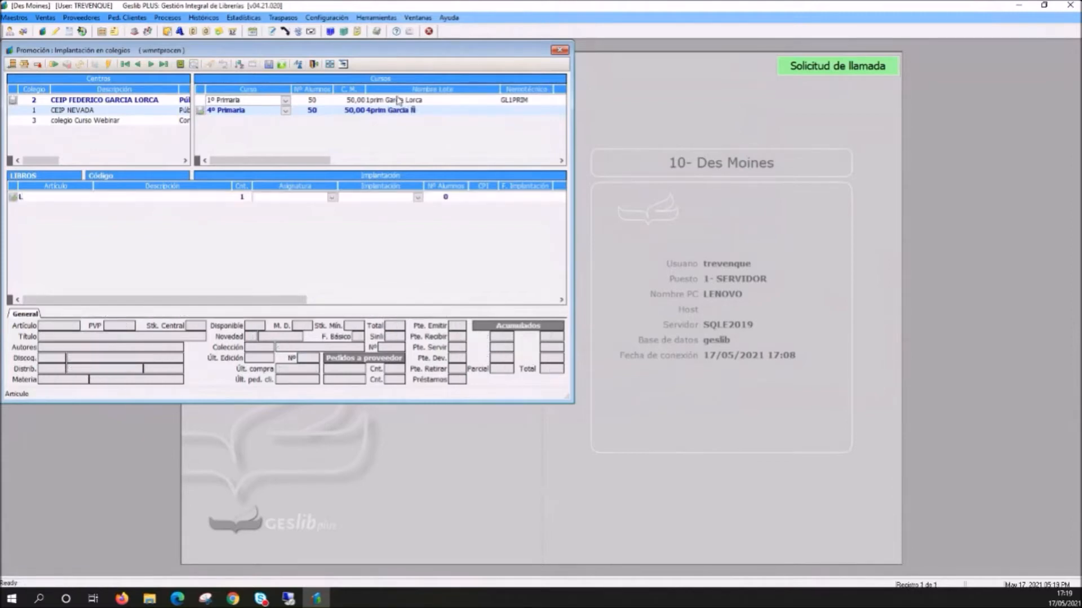
- Correct the lot name to "4prim Garcia Lorca" and set the row's mnemonic to GL4PRIM
click(435, 110)
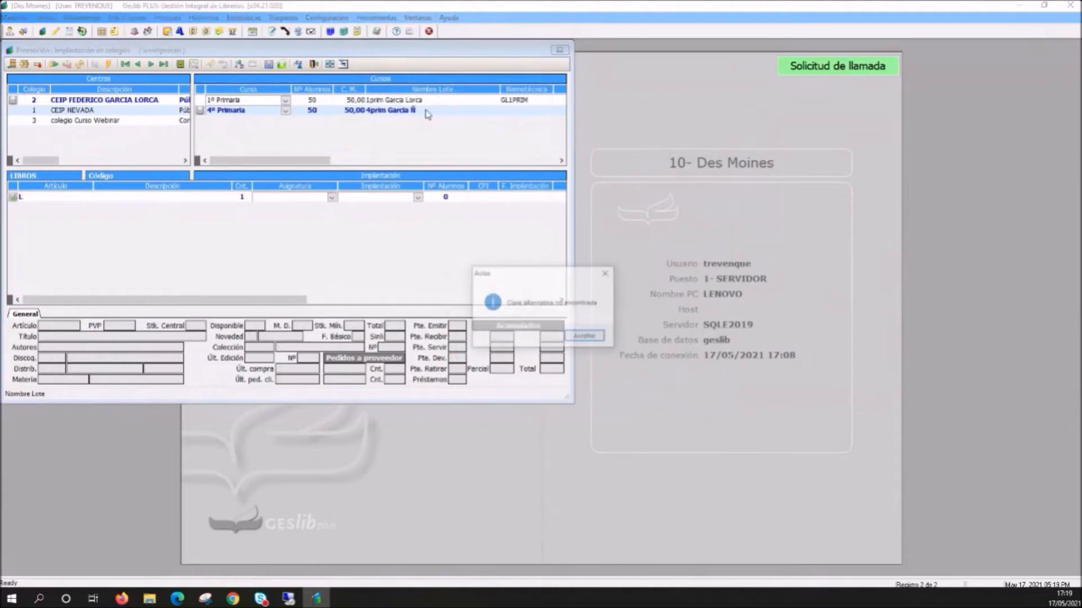
click(566, 340)
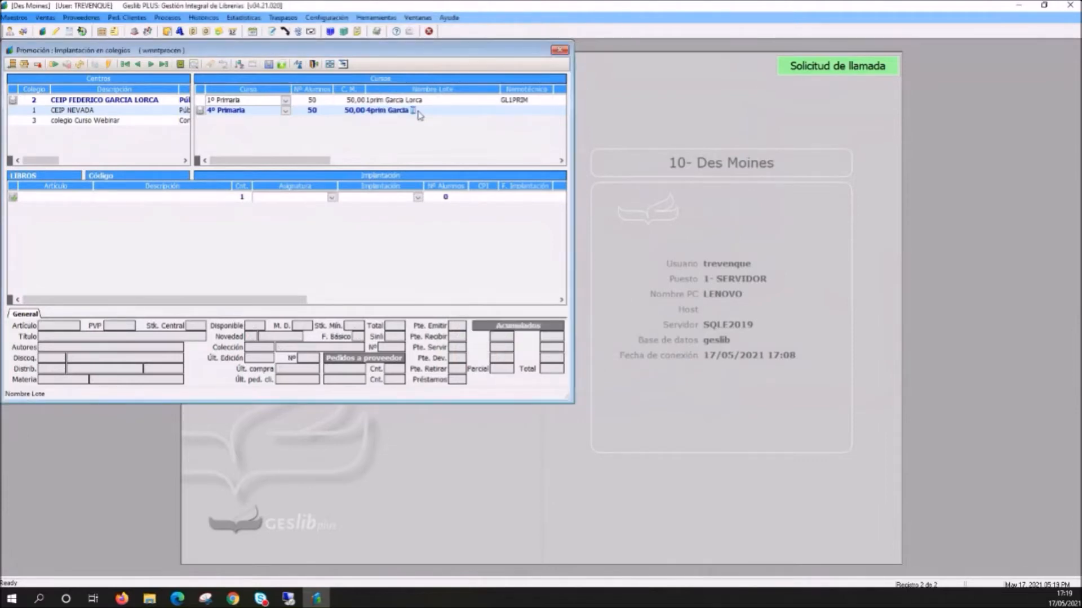
text(Lorca)
key(Return)
text(GL4)
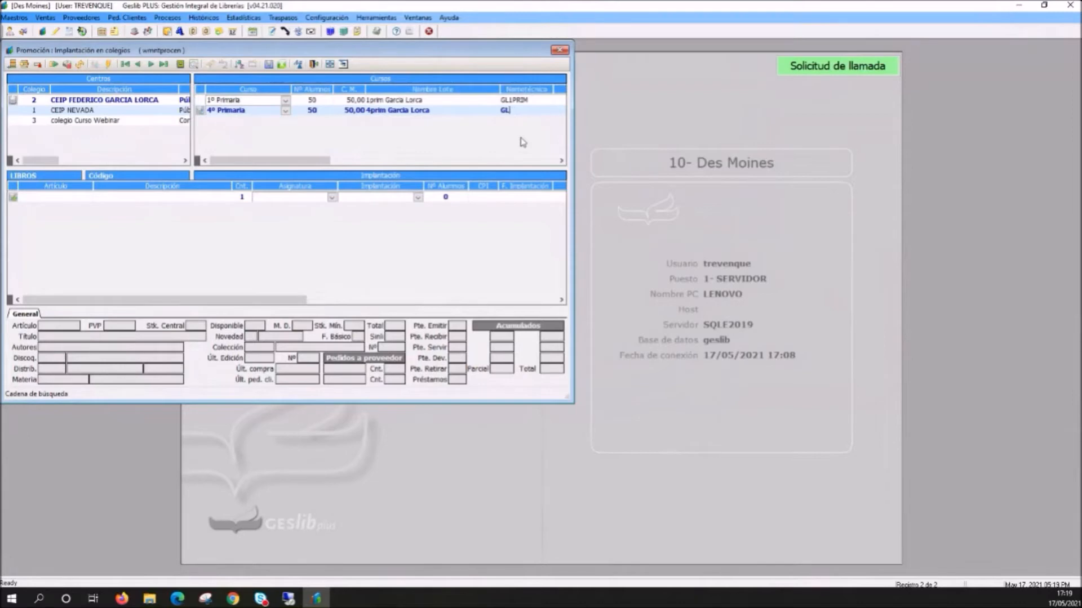
text(PRIM)
key(Tab)
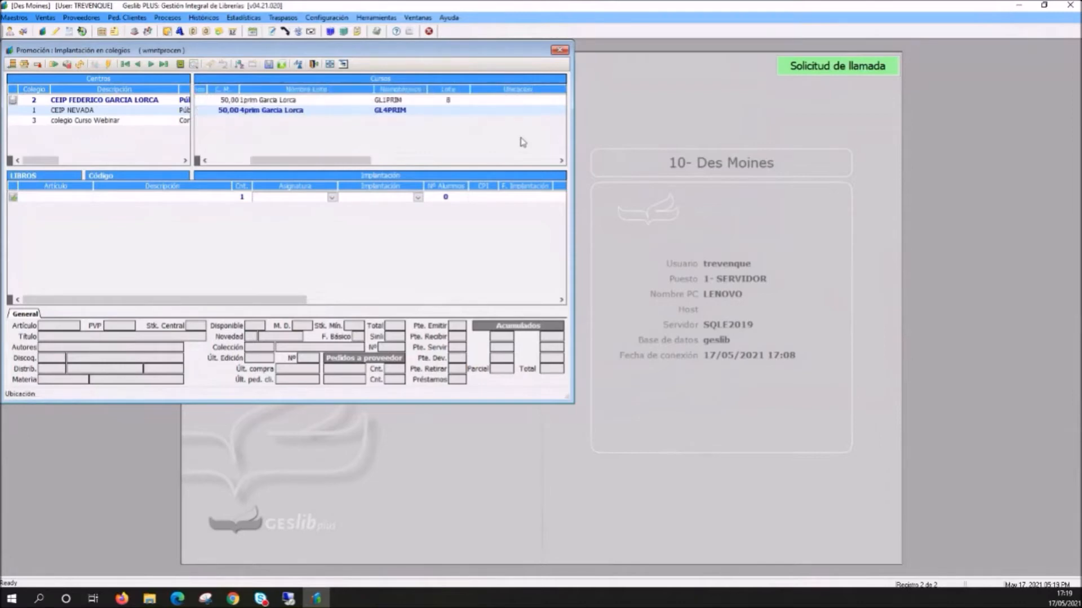
- Save the 4º Primaria course record and compare its market share (C. M.) with that of the 1º Primaria row
key(ctrl+s)
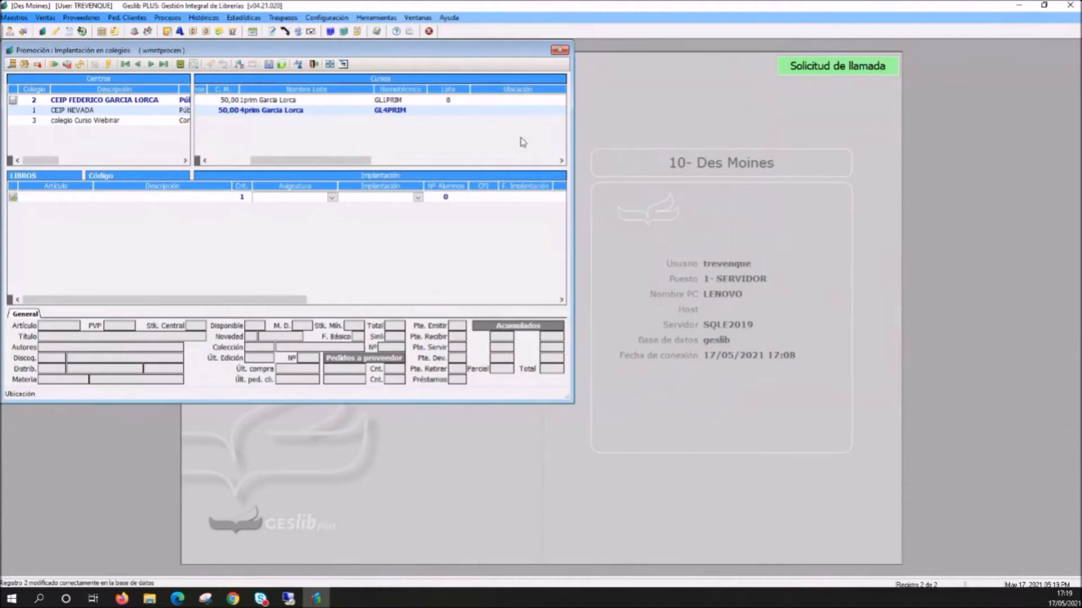
drag(268, 300, 177, 302)
drag(304, 161, 262, 163)
click(349, 110)
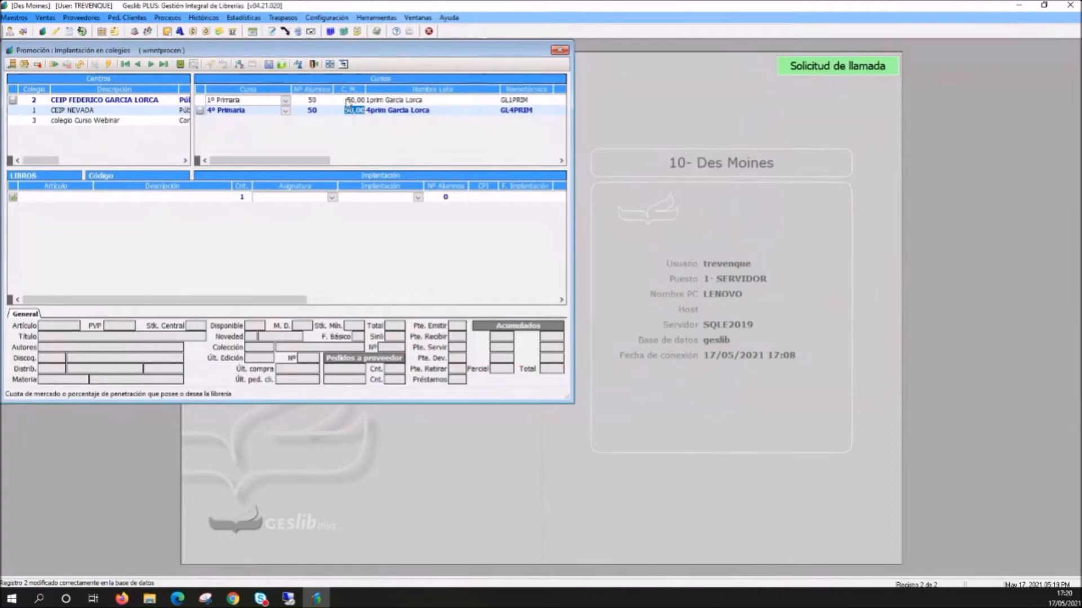
click(347, 100)
click(341, 111)
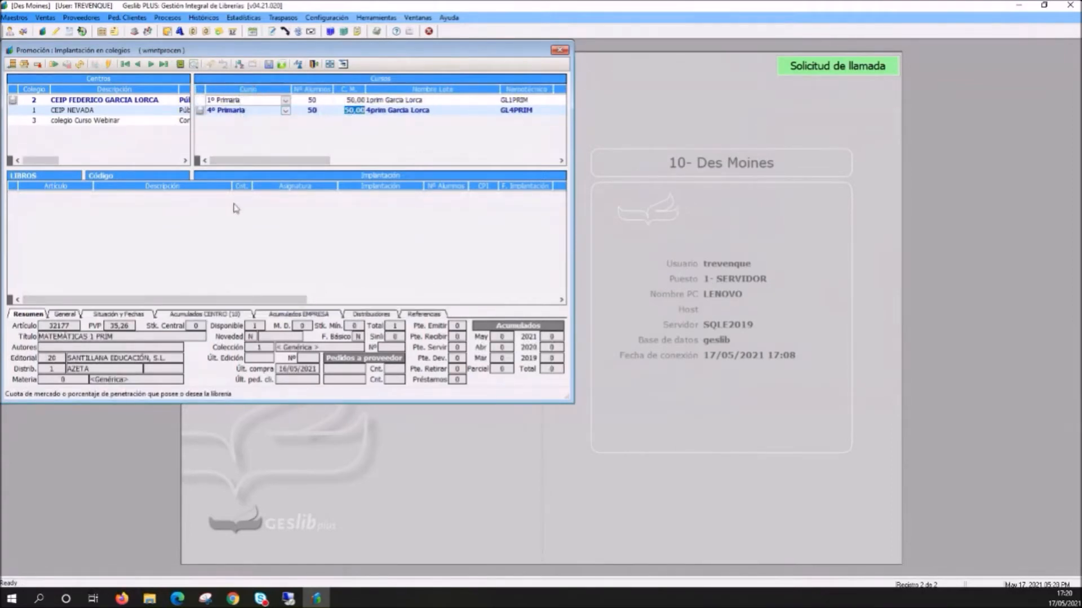
- Add a blank article line to the book list of the 4º Primaria course
click(86, 219)
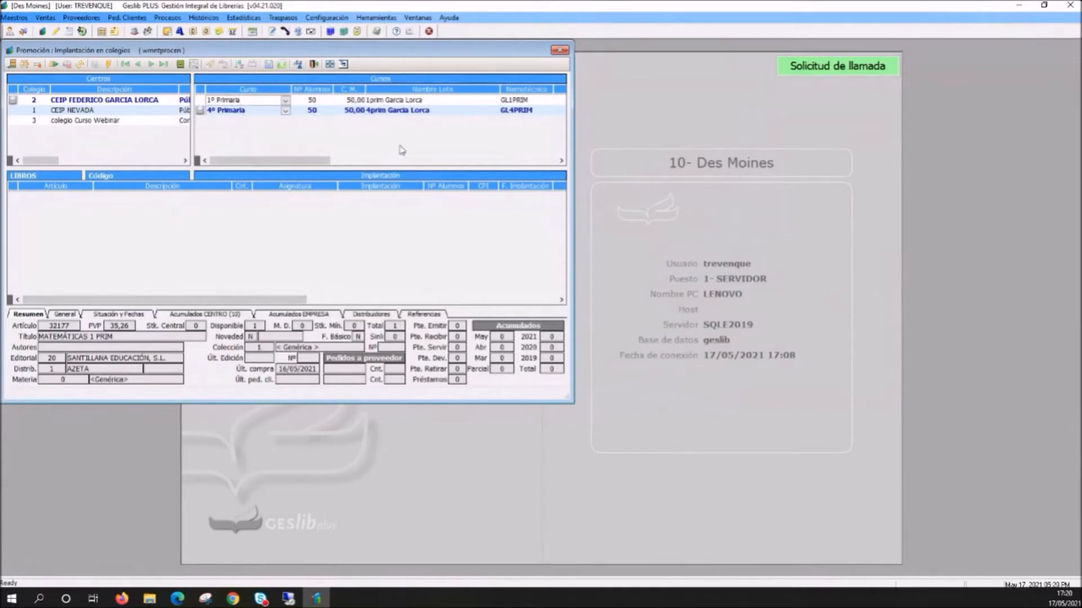
right_click(170, 204)
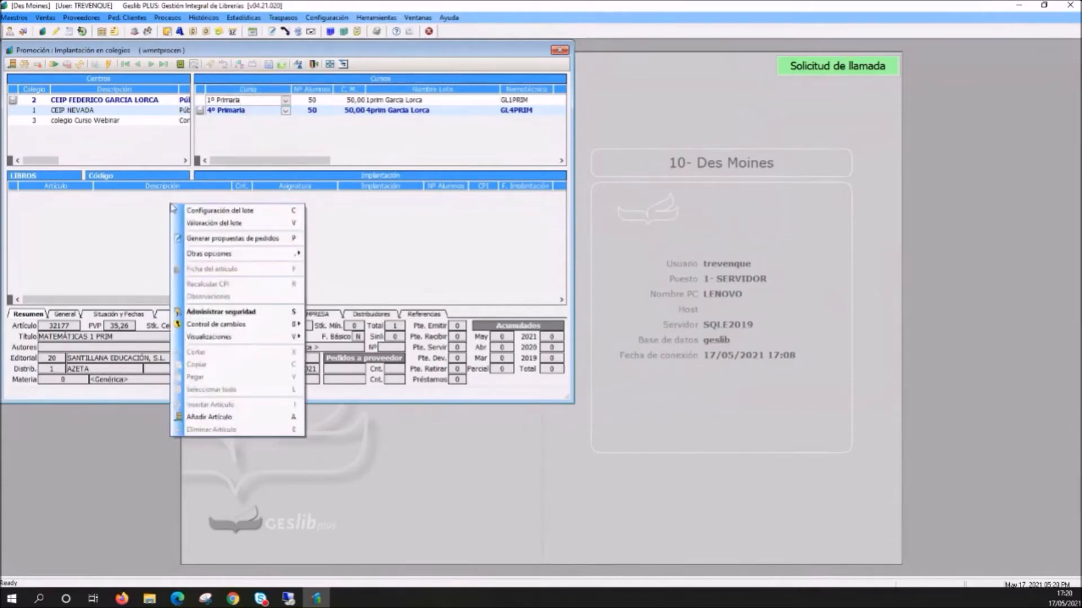
click(224, 418)
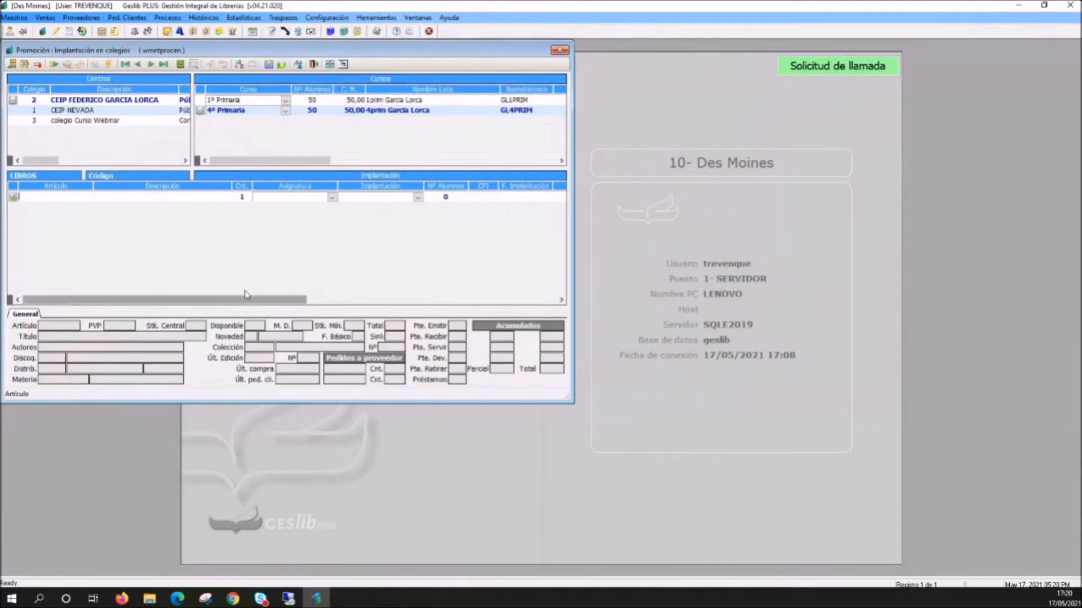
- Display the books adopted for the 1º Primaria course and check the student numbers of both courses
click(221, 102)
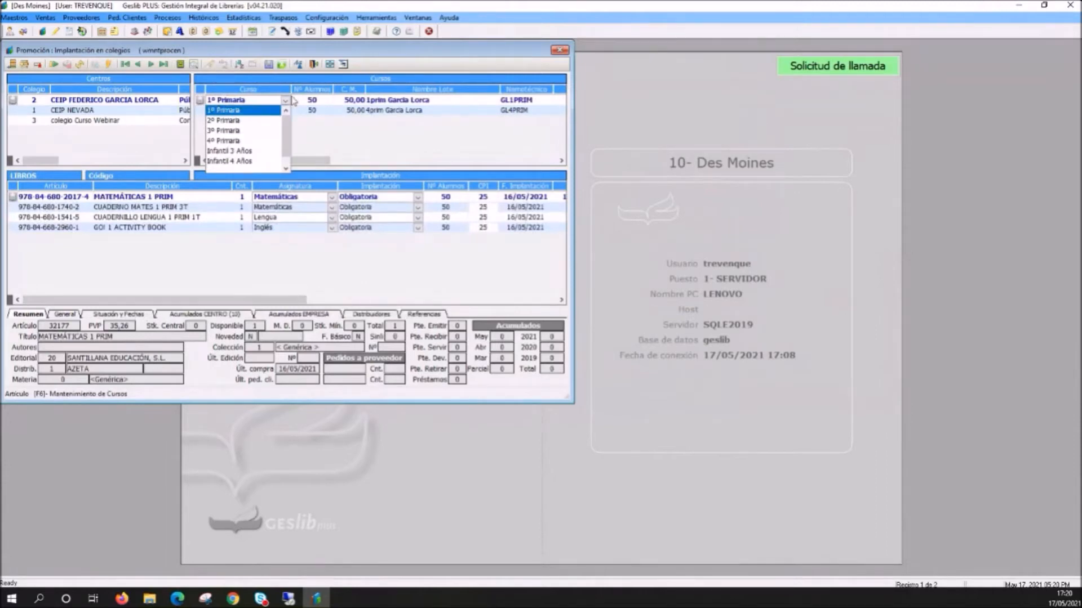
click(312, 111)
click(306, 102)
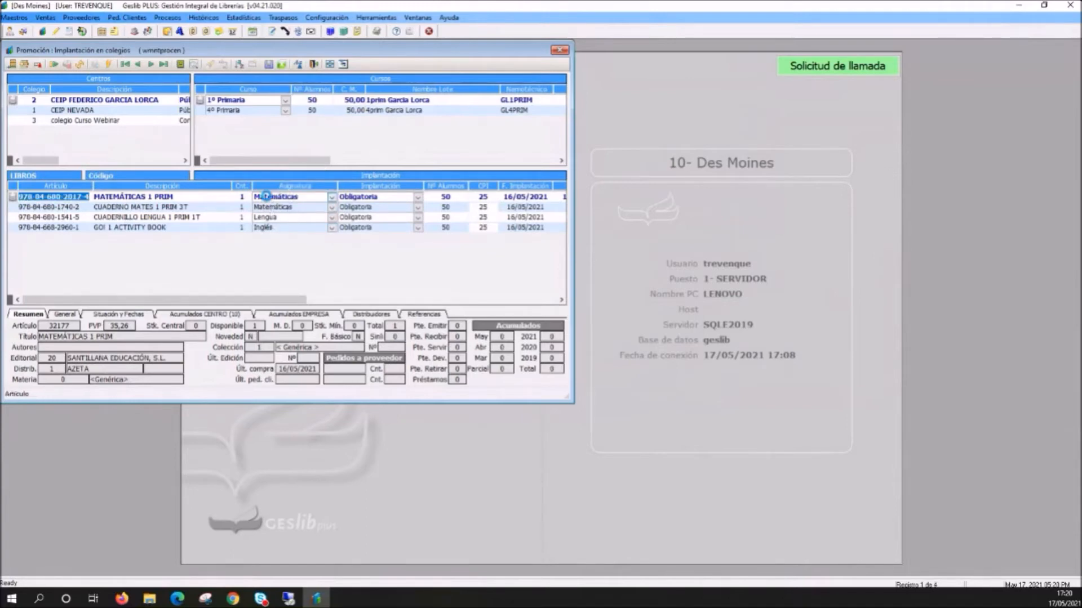
- Register a new subject named Plástica in the subject maintenance, save it and return to the school's book list
right_click(269, 199)
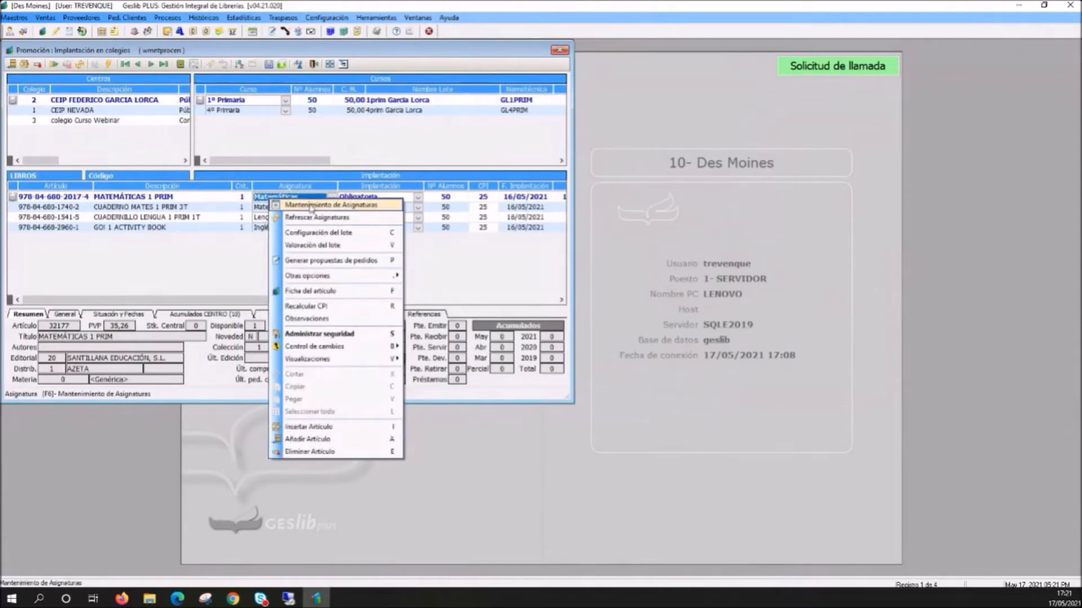
click(356, 207)
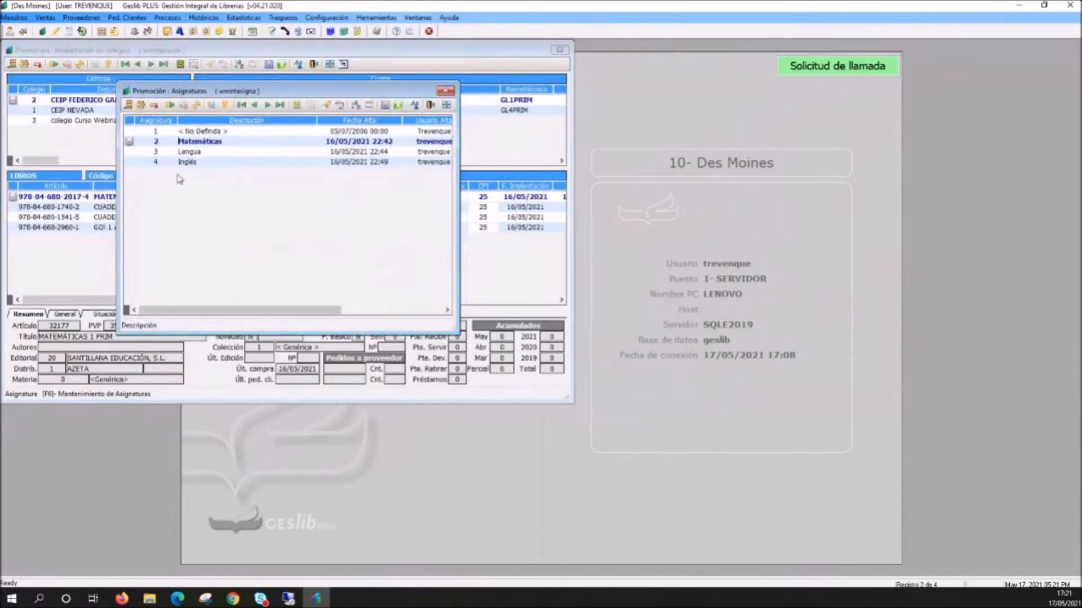
click(129, 106)
text(Plástica)
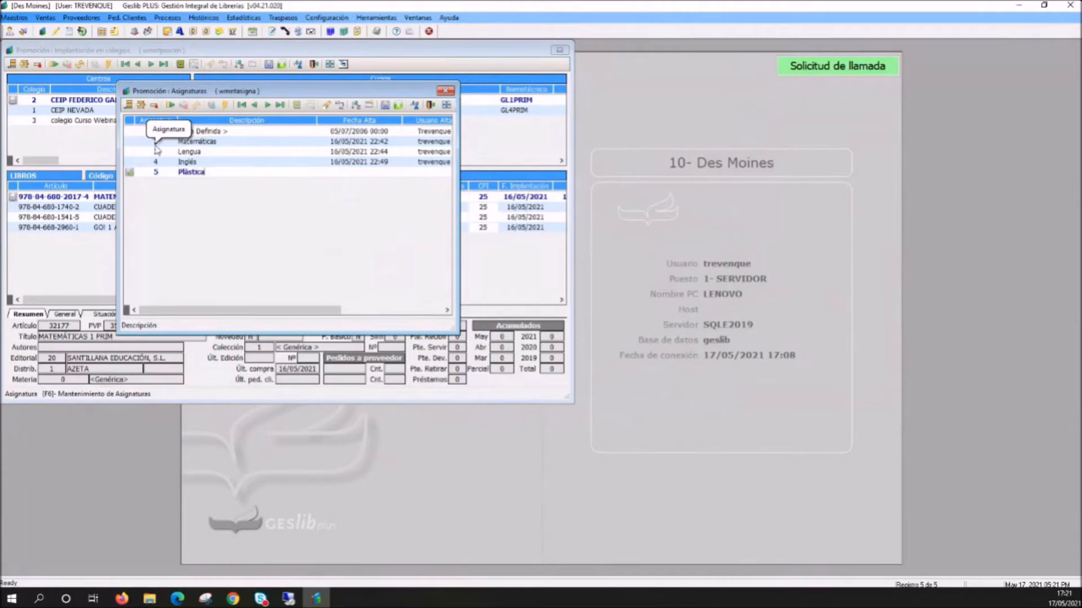
key(Tab)
key(ctrl+s)
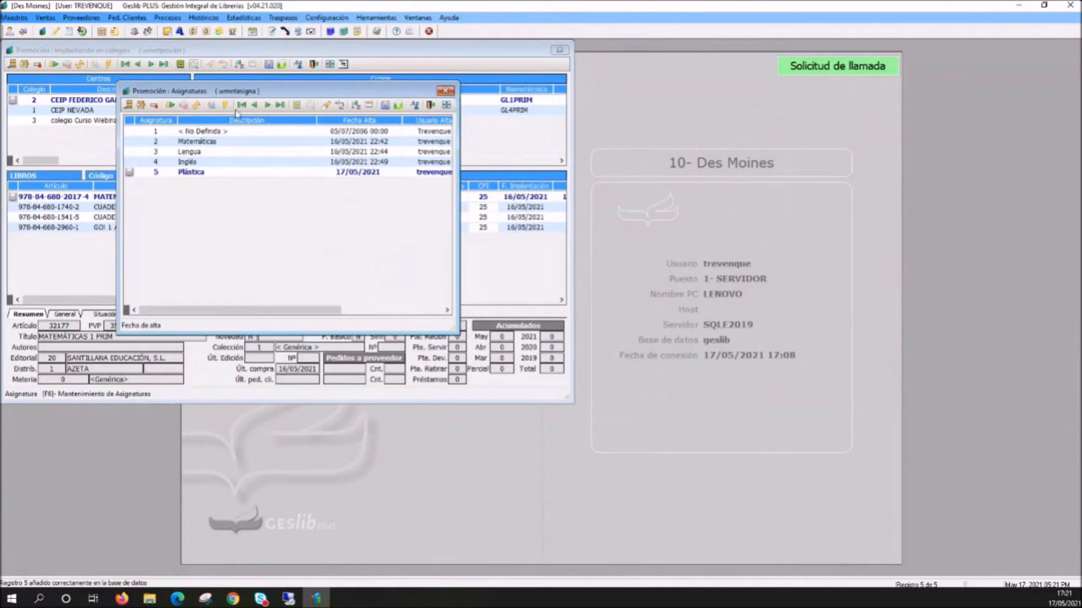
click(446, 91)
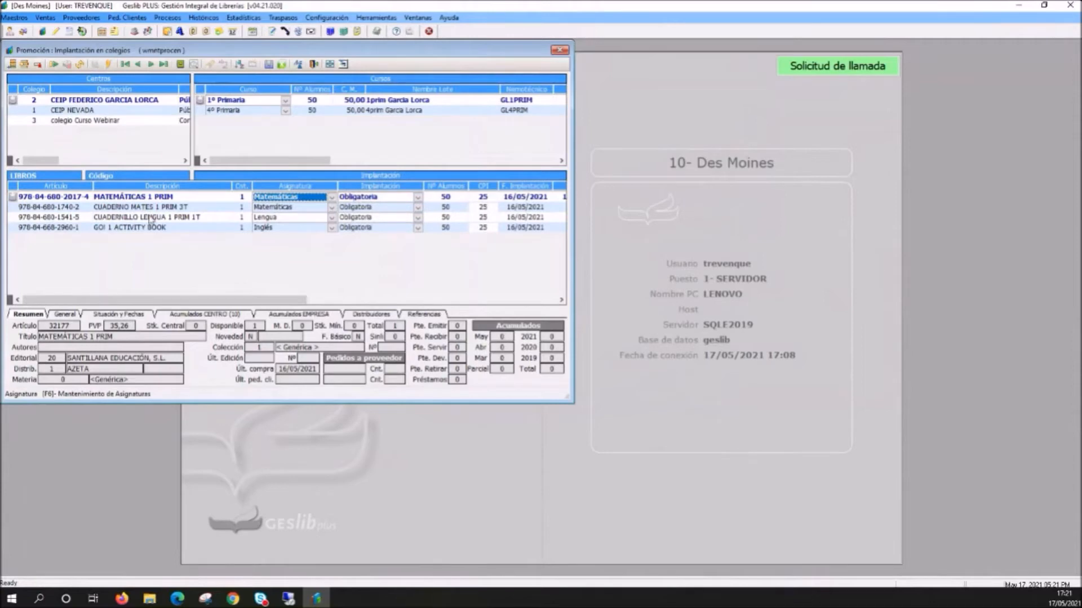
- Review the adoption types offered for GO! 1 ACTIVITY BOOK, plus the student number and lot options of the 1º Primaria course
click(417, 229)
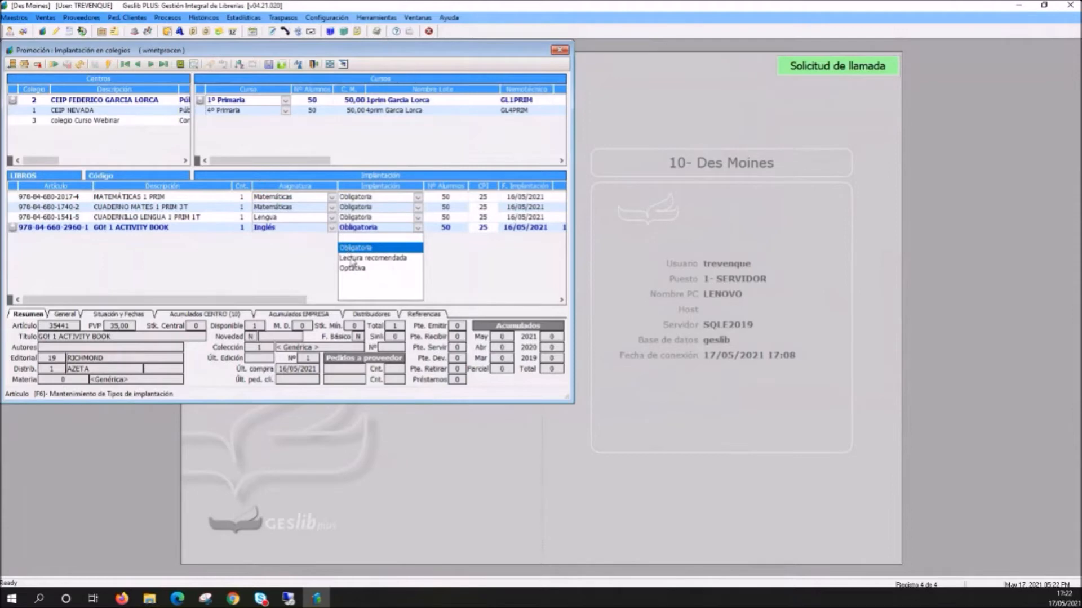
click(265, 276)
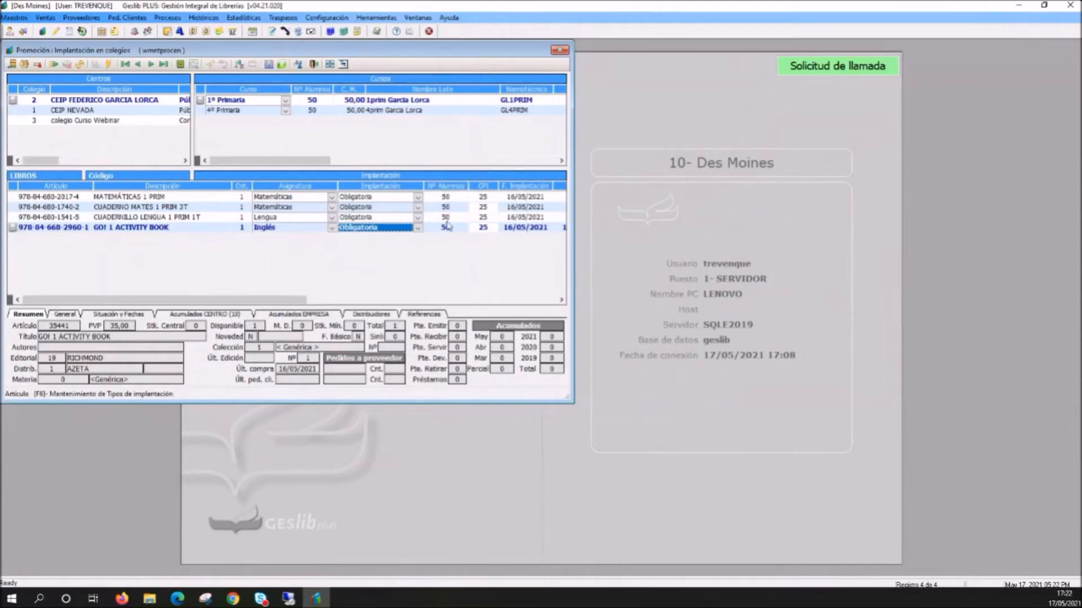
click(311, 102)
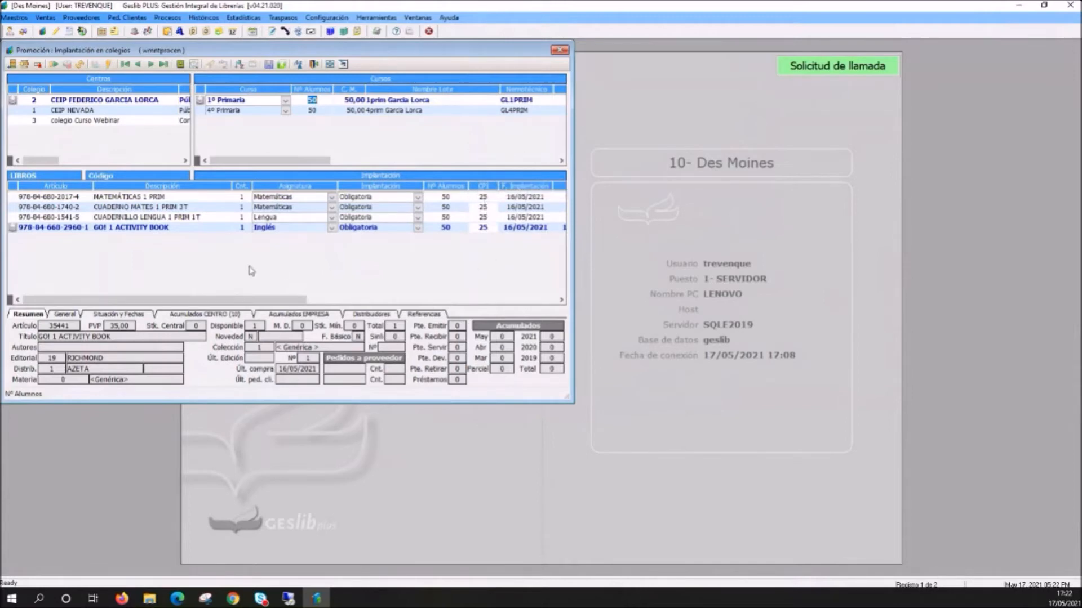
right_click(391, 102)
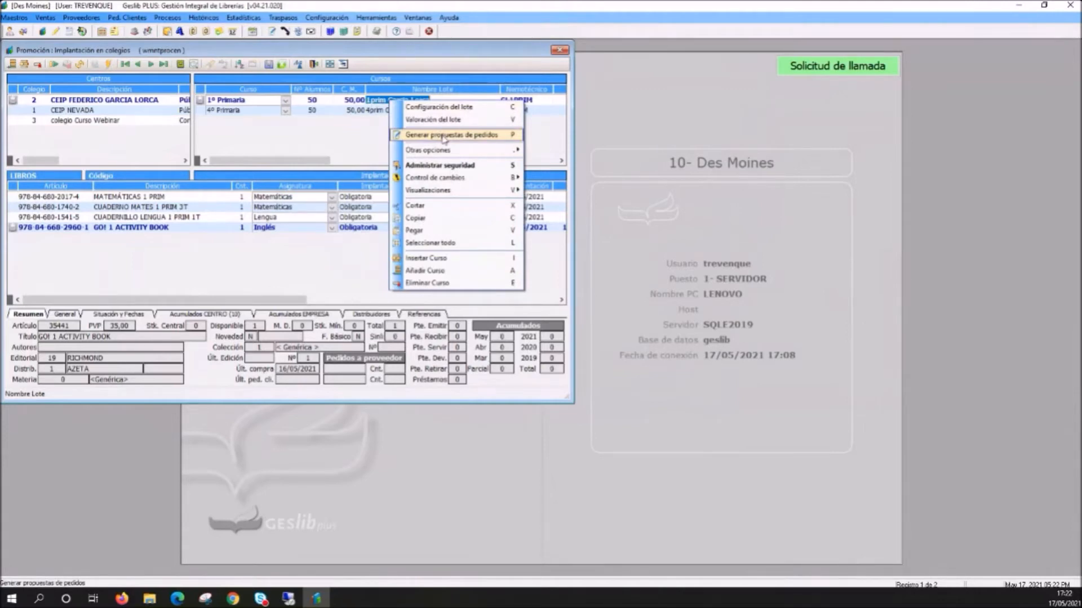
click(250, 286)
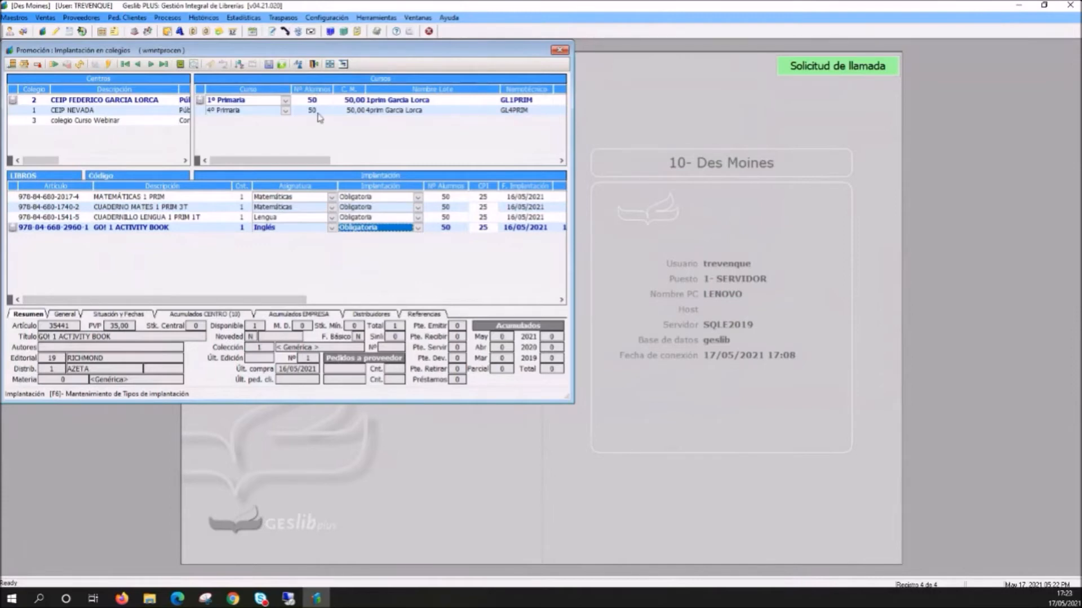
- Generate the order proposals for the 1º Primaria lot with the order status Definitivo
right_click(348, 100)
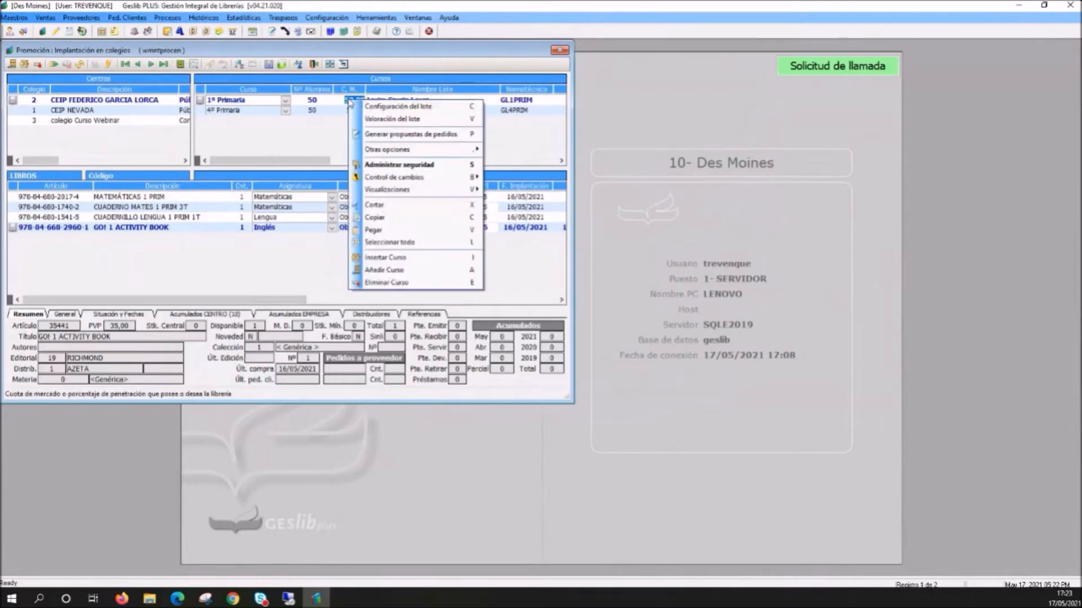
click(394, 135)
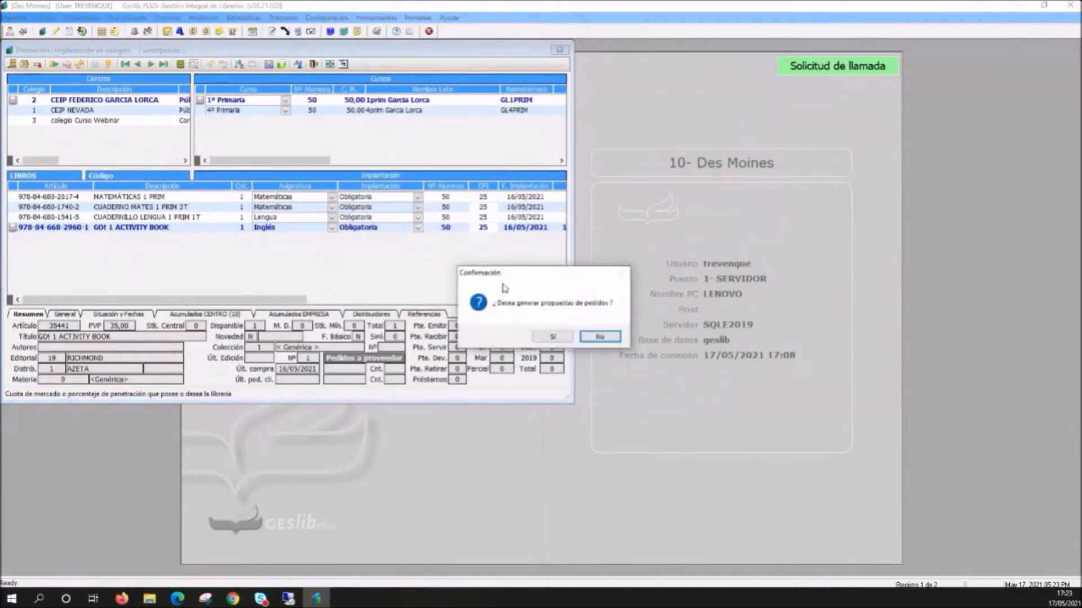
click(551, 337)
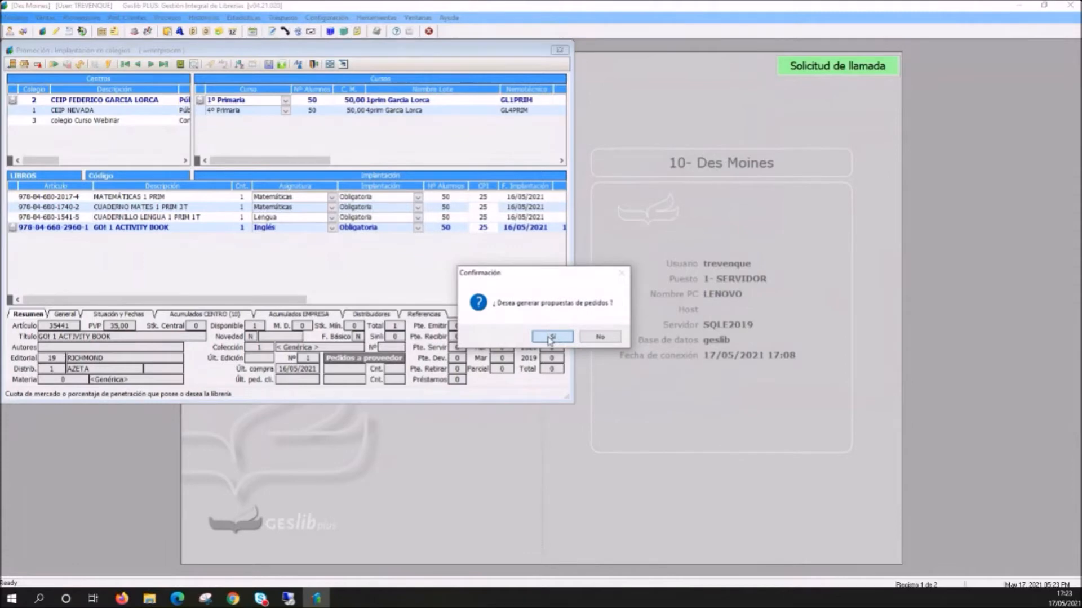
click(551, 337)
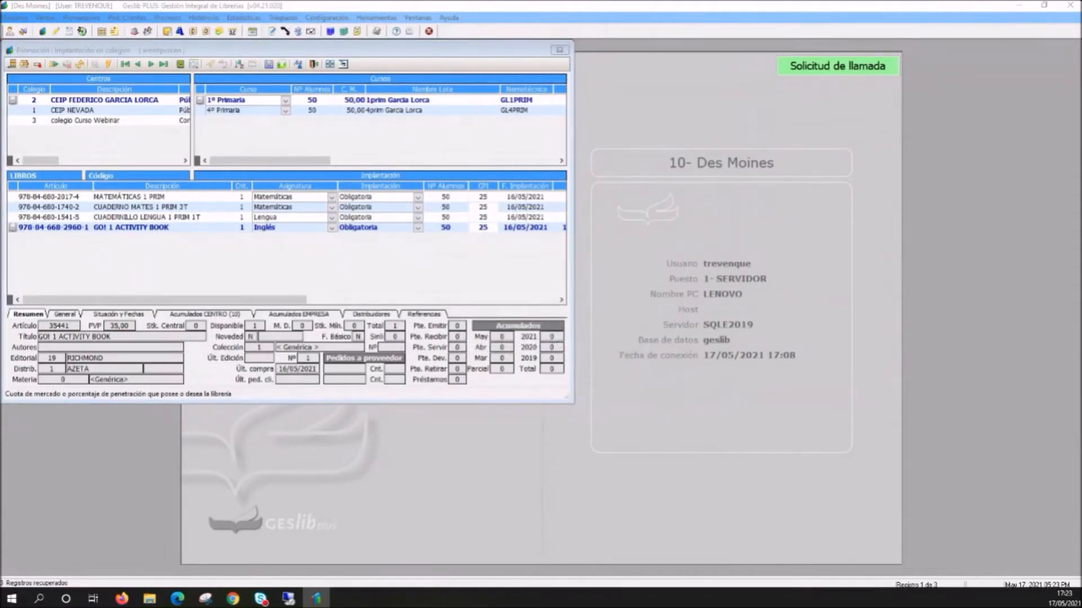
drag(374, 188, 720, 236)
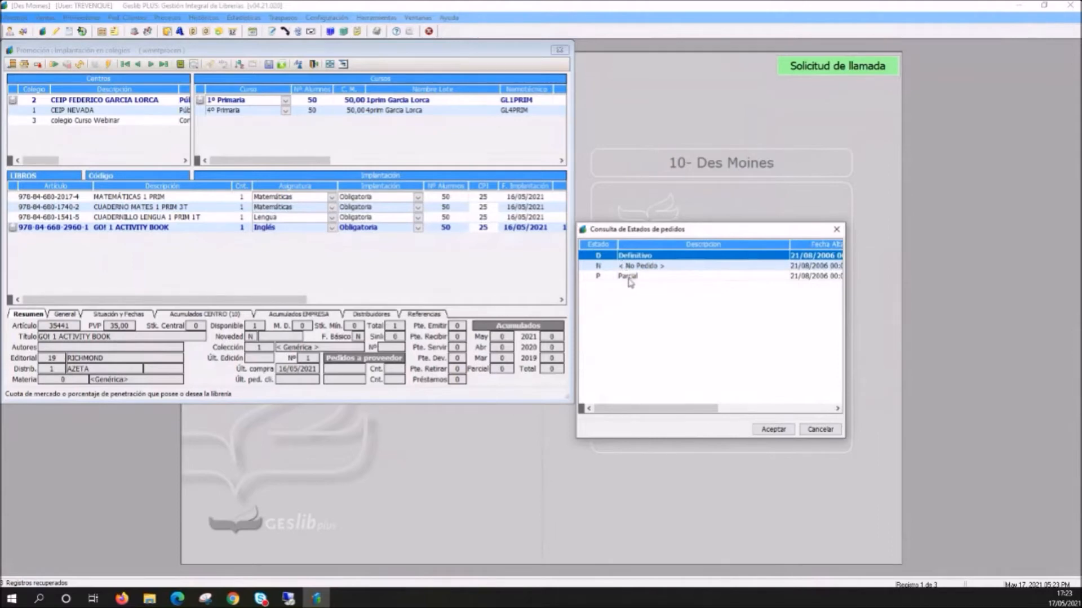
click(629, 279)
click(625, 258)
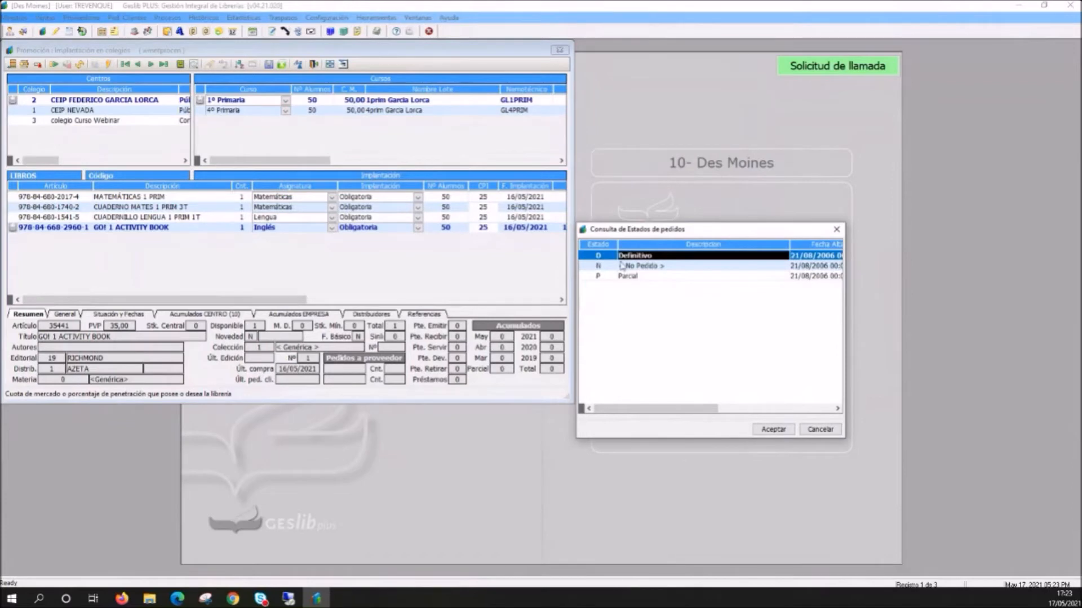
drag(639, 231, 636, 213)
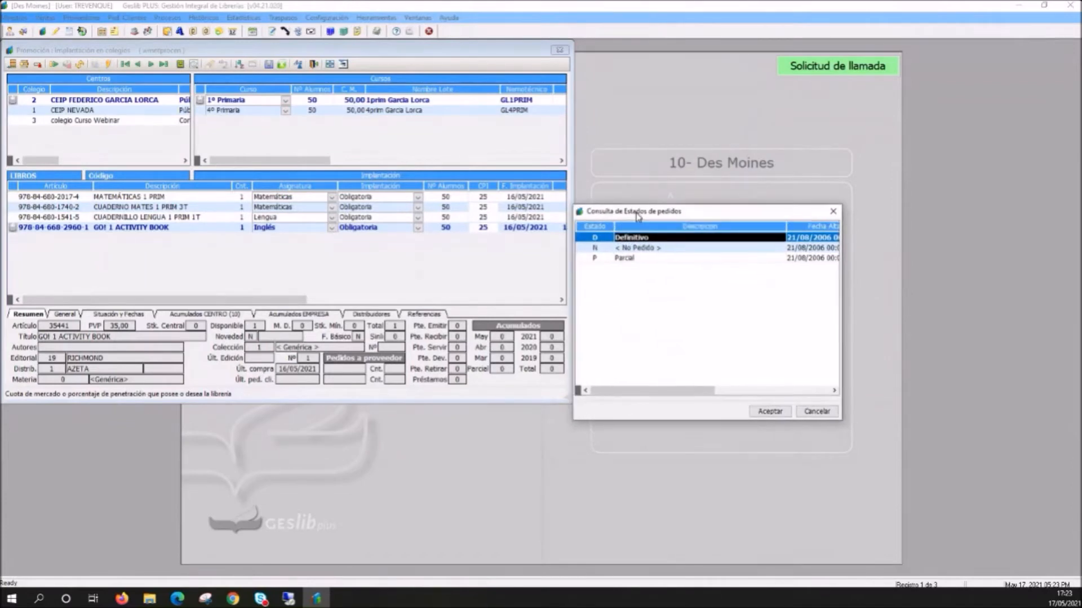
click(766, 414)
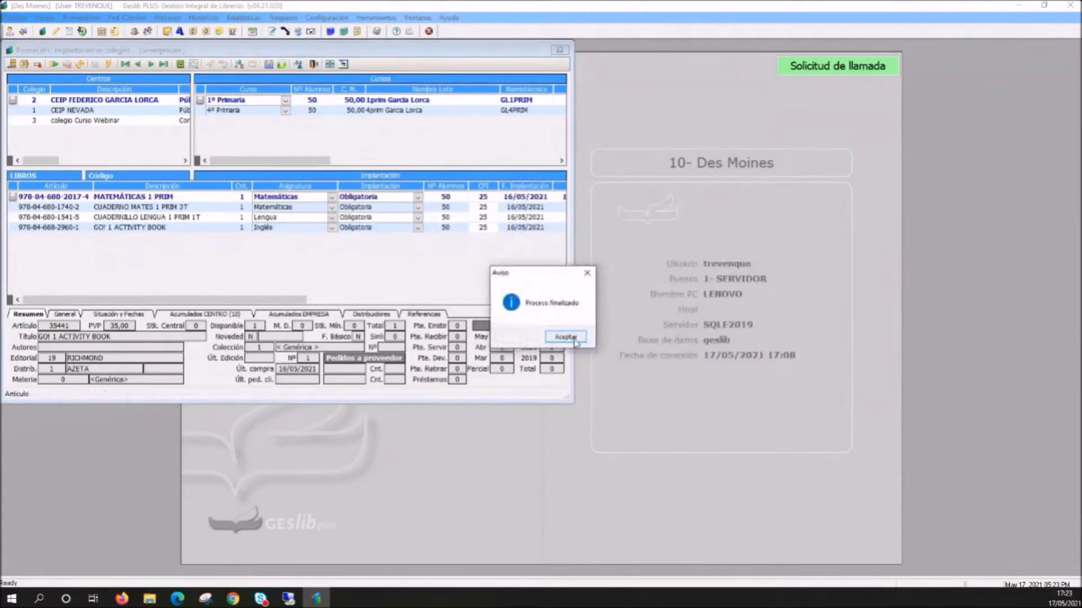
click(563, 338)
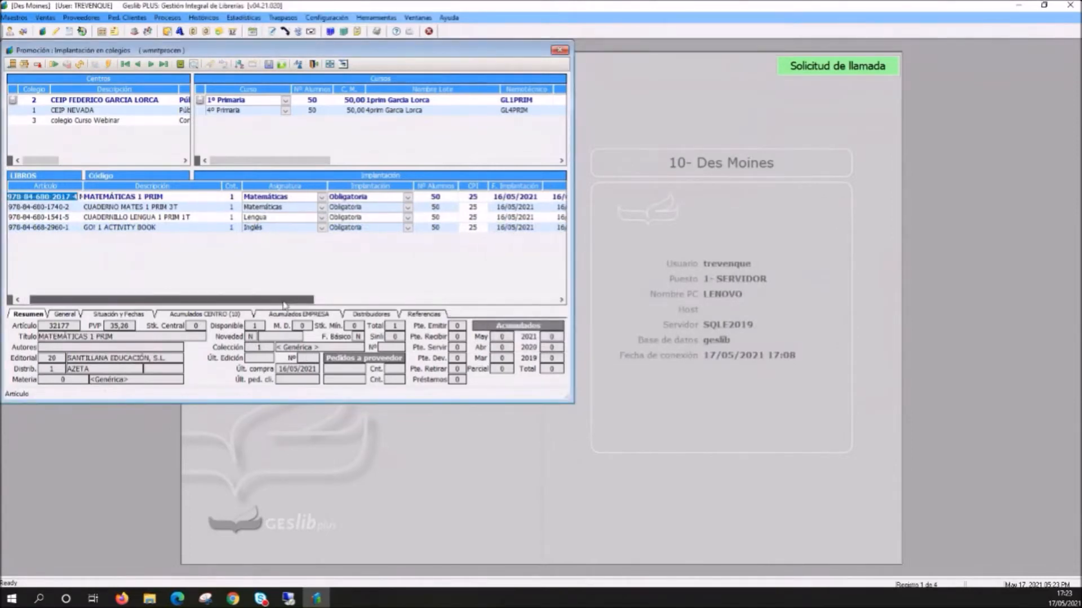
- Check the order status and order date of the 1º Primaria course, and close the school adoption window
drag(257, 161, 360, 164)
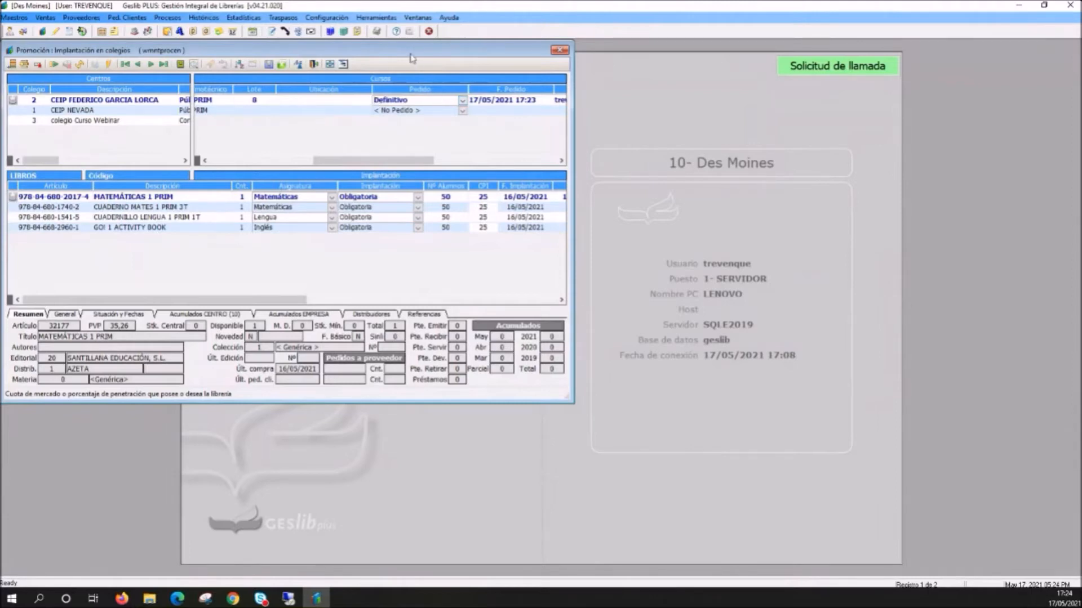
drag(415, 56, 574, 105)
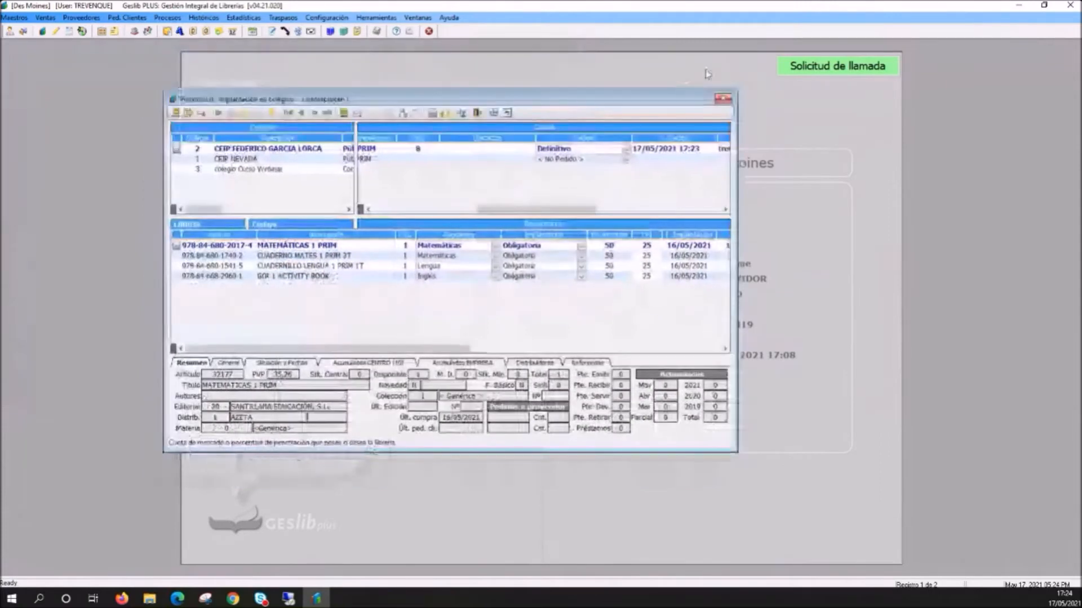
click(723, 99)
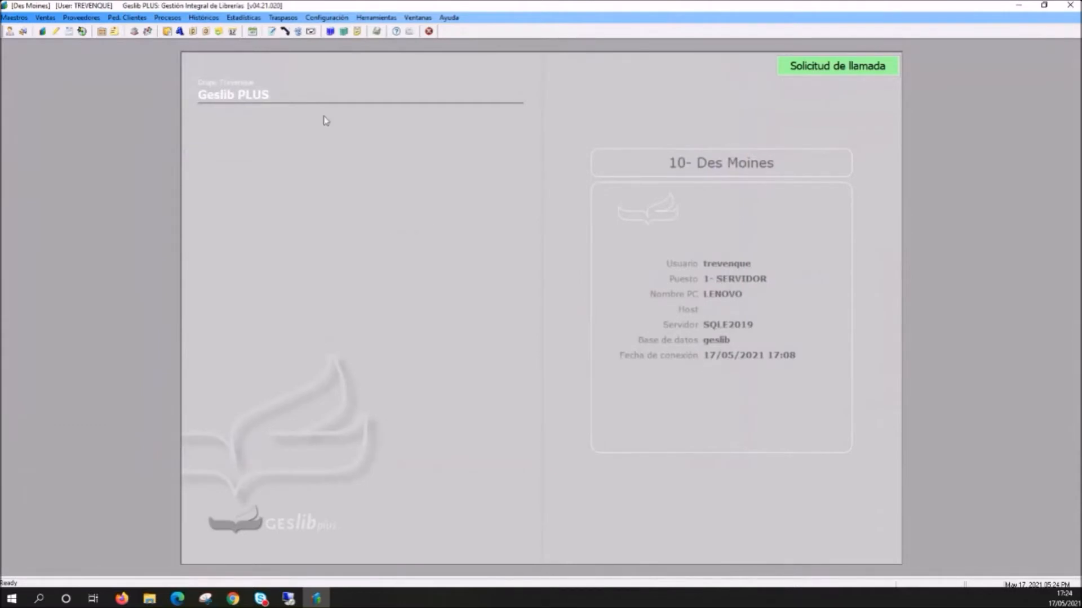
- Open the supplier order draft (Borrador de pedidos) and mark every line of the GL1PRIM promotion as reviewed
click(88, 18)
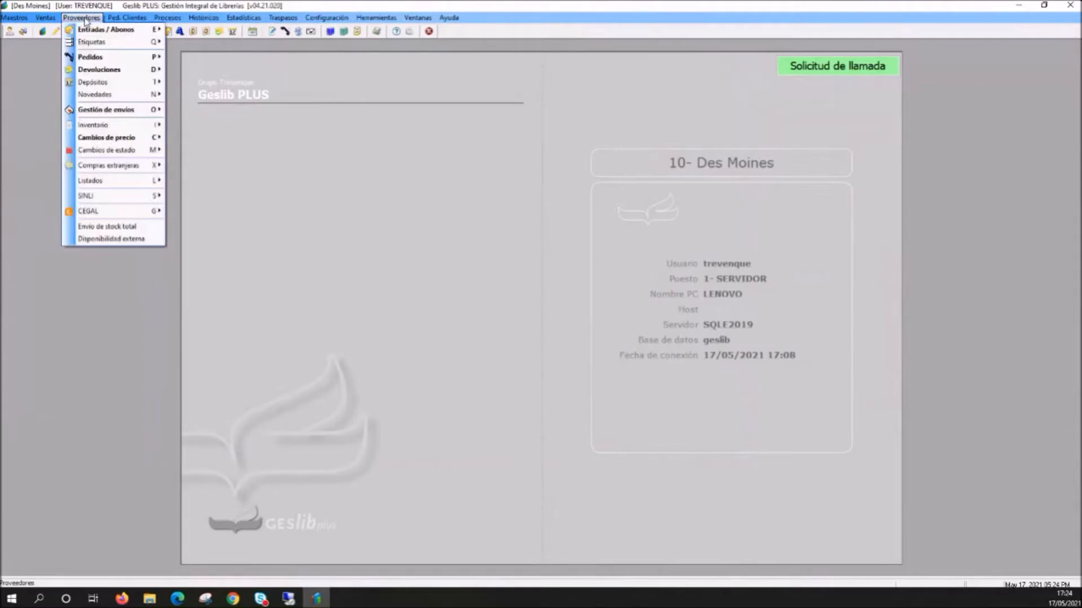
mouse_move(90, 61)
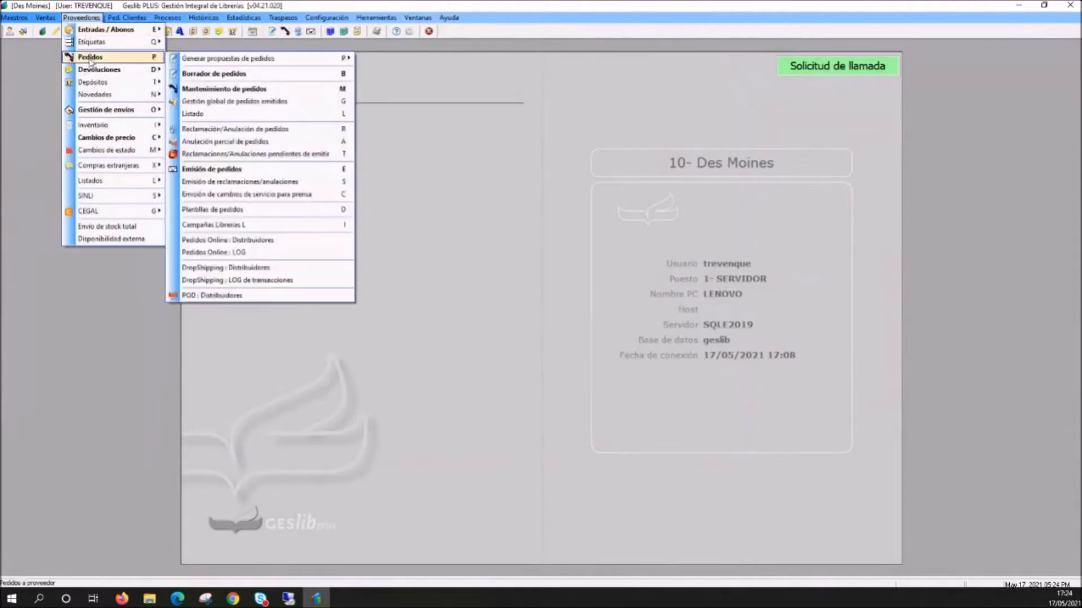
click(237, 76)
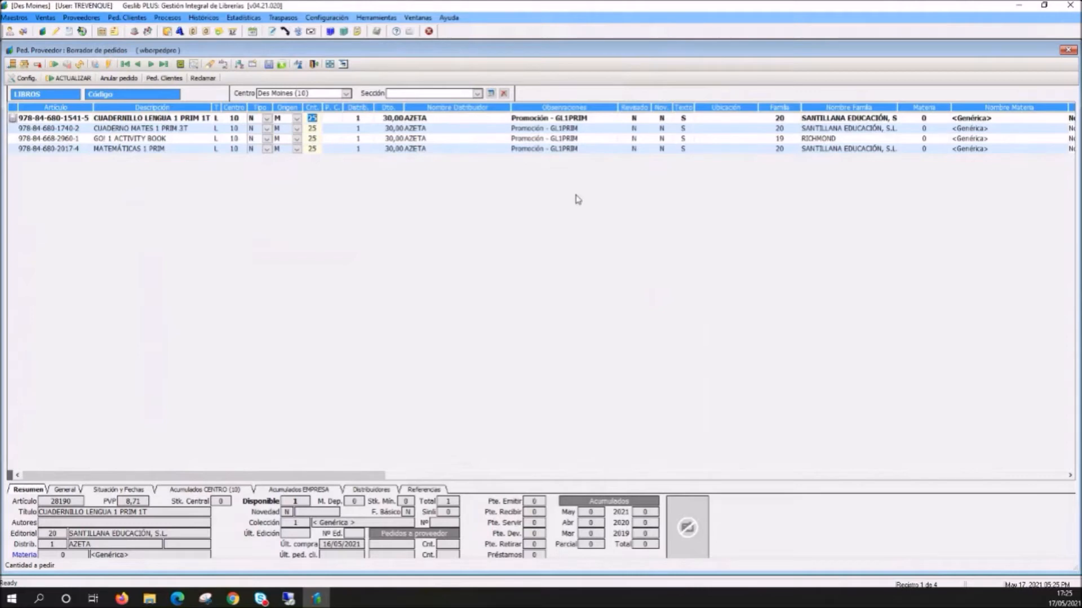
click(70, 121)
click(70, 129)
click(71, 139)
click(72, 148)
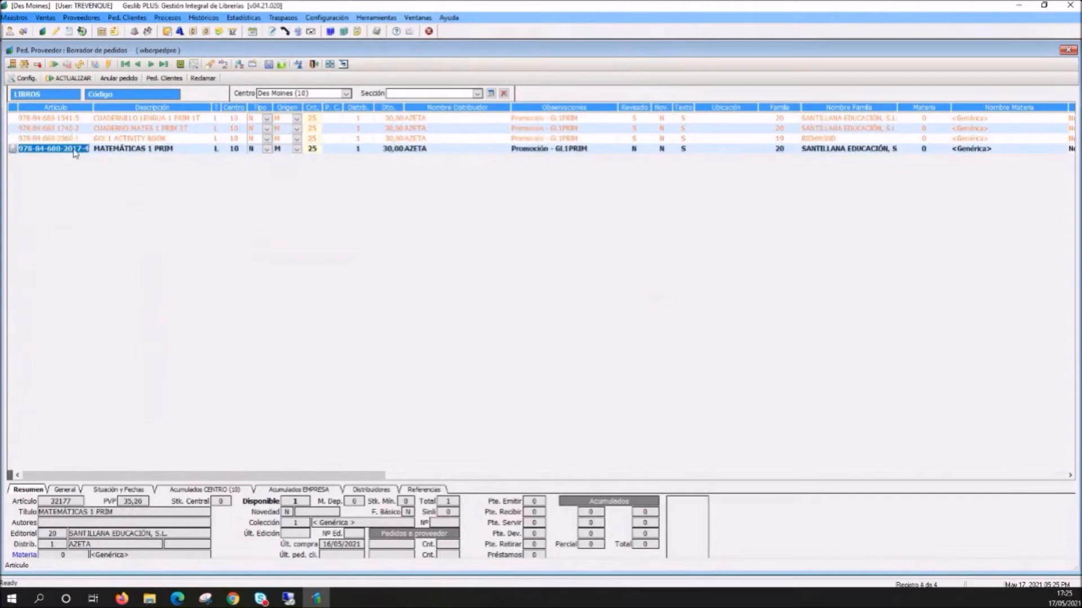
click(75, 161)
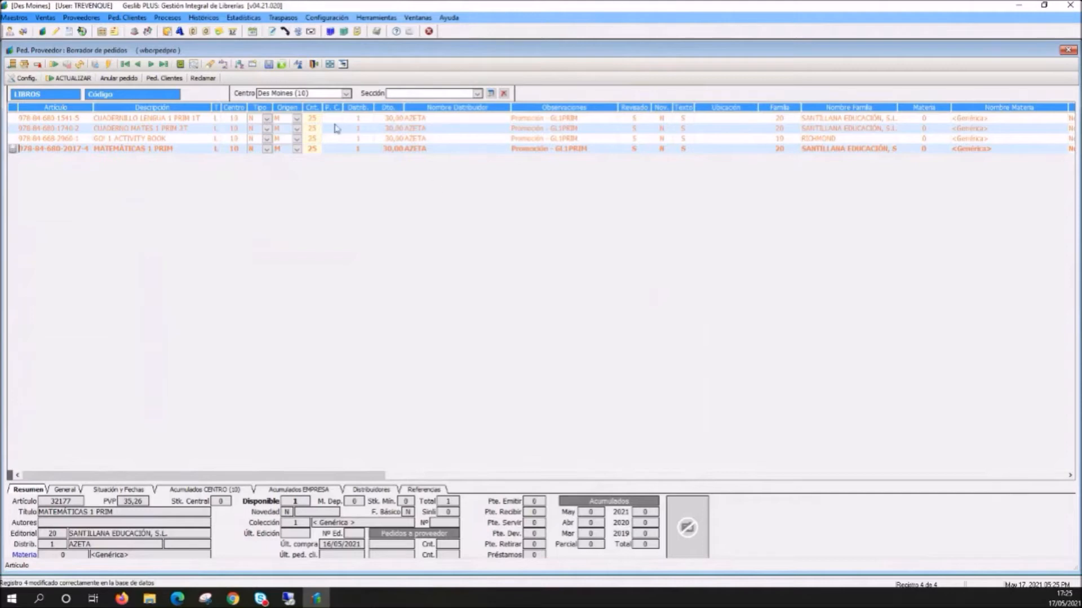
- Transfer the reviewed GL1PRIM lines for center Des Moines to definitive supplier orders and close the order draft
click(311, 119)
click(359, 129)
click(361, 122)
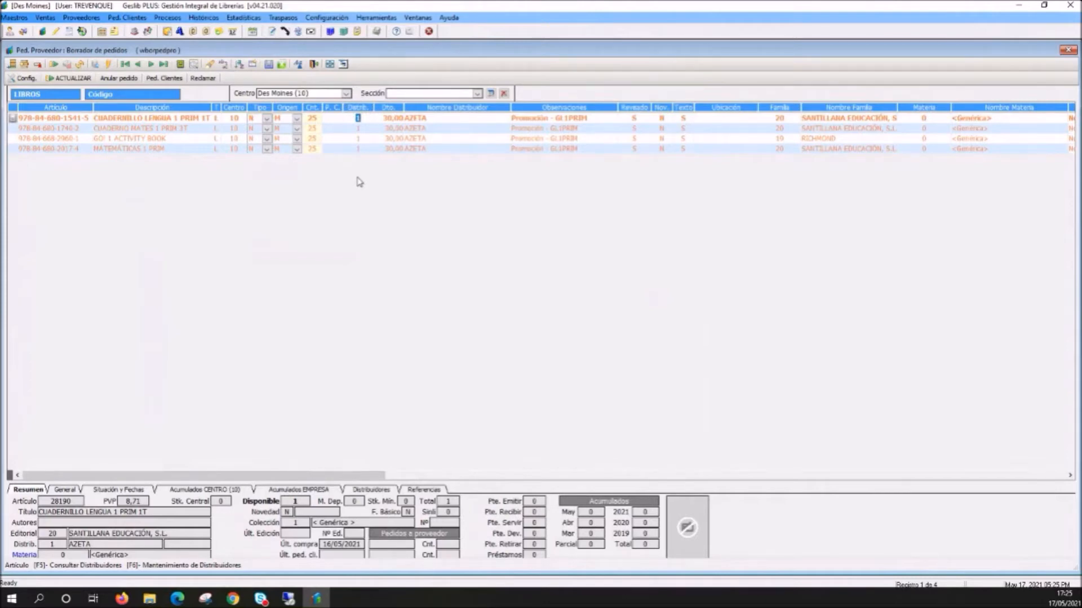
click(73, 78)
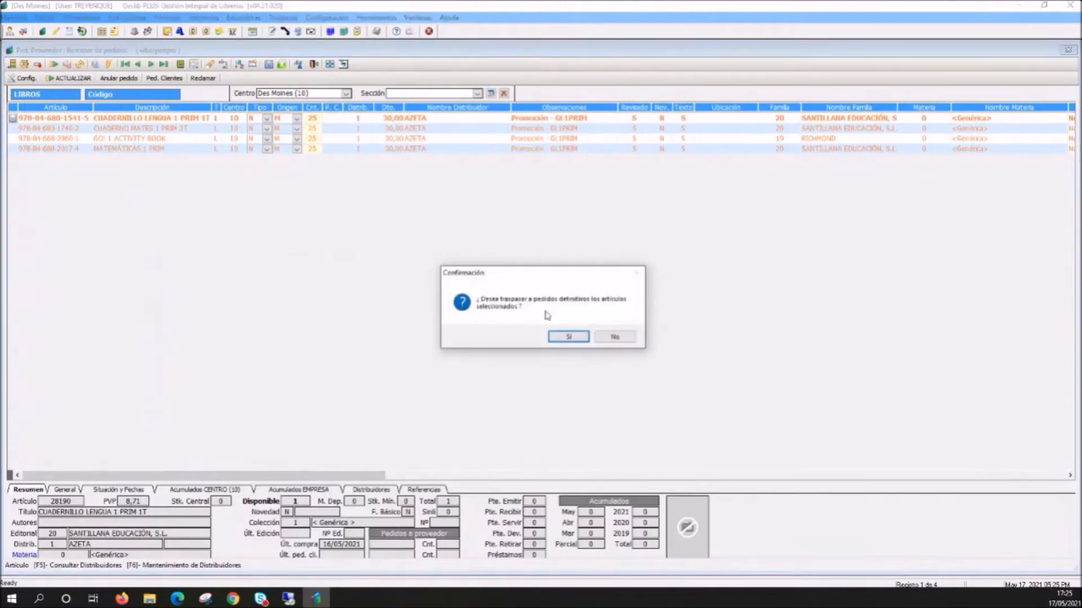
click(562, 337)
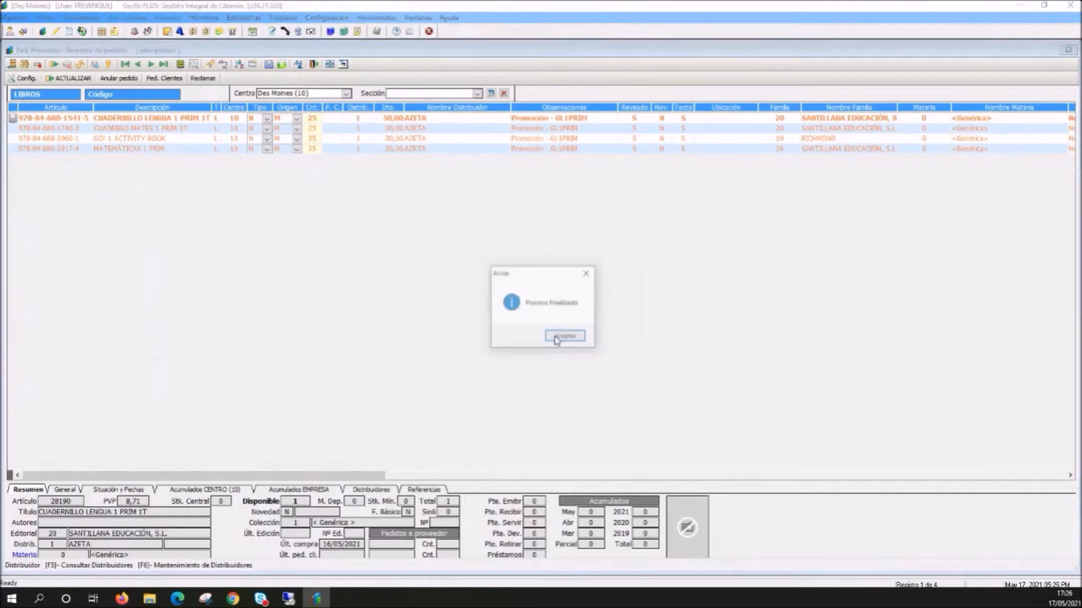
click(563, 337)
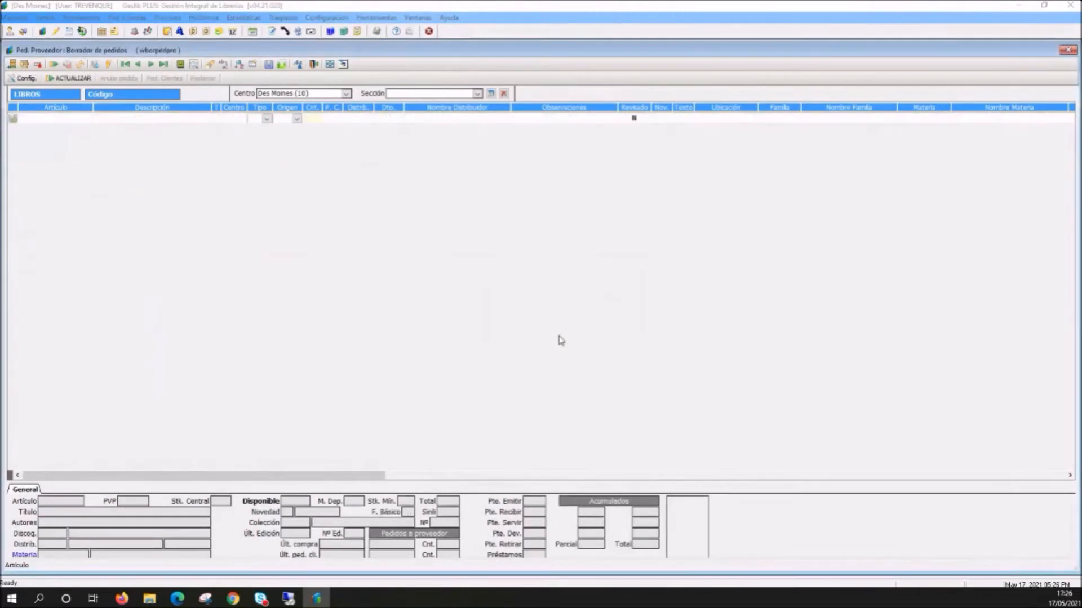
click(1066, 51)
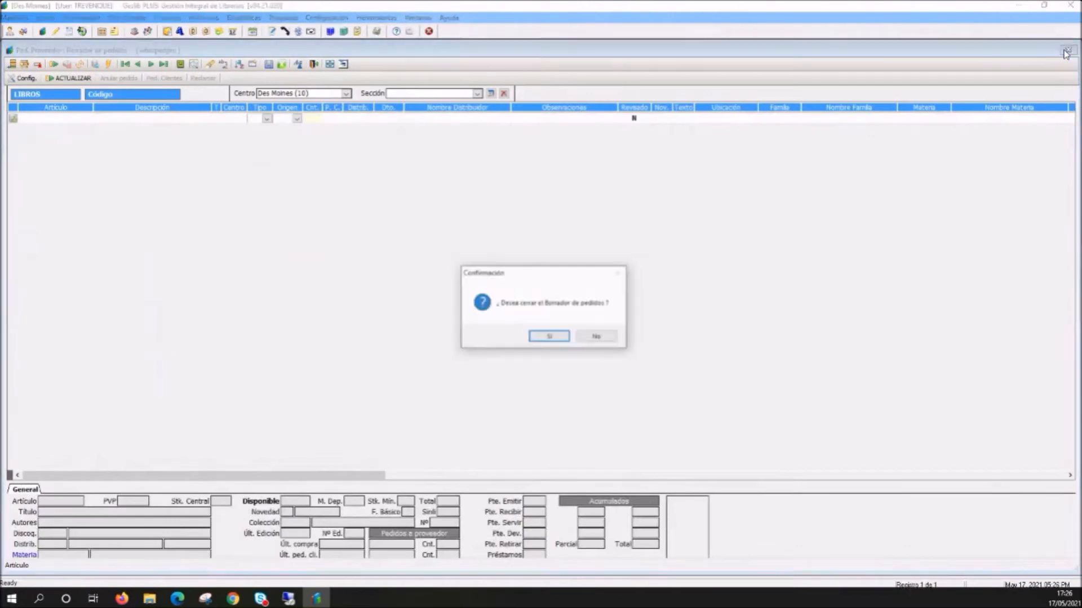
click(550, 339)
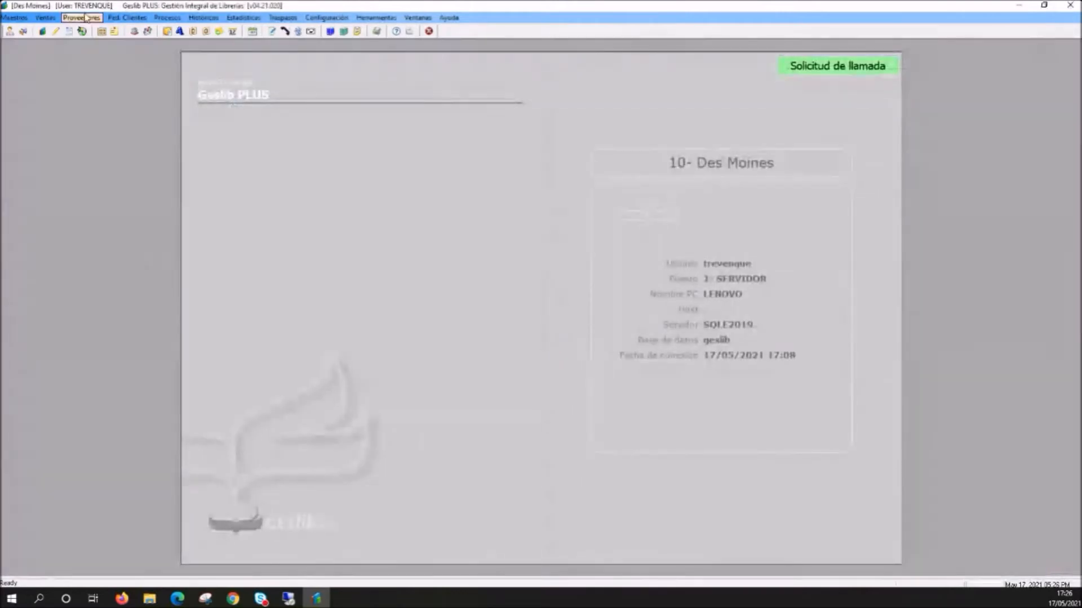
- Open the supplier order maintenance and review the book lines of the pending AZETA order
click(82, 18)
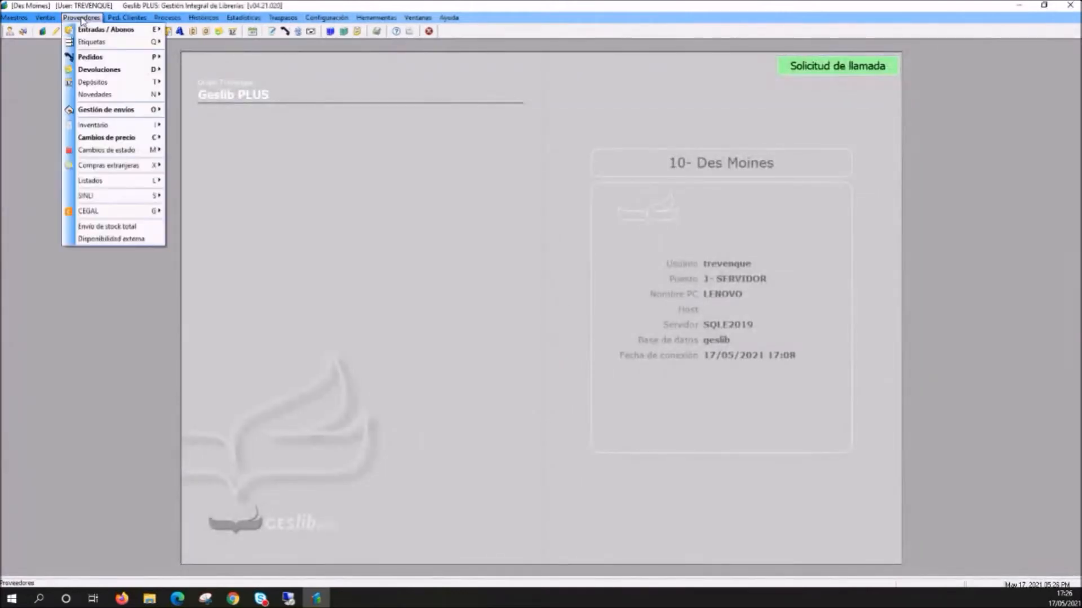
mouse_move(84, 58)
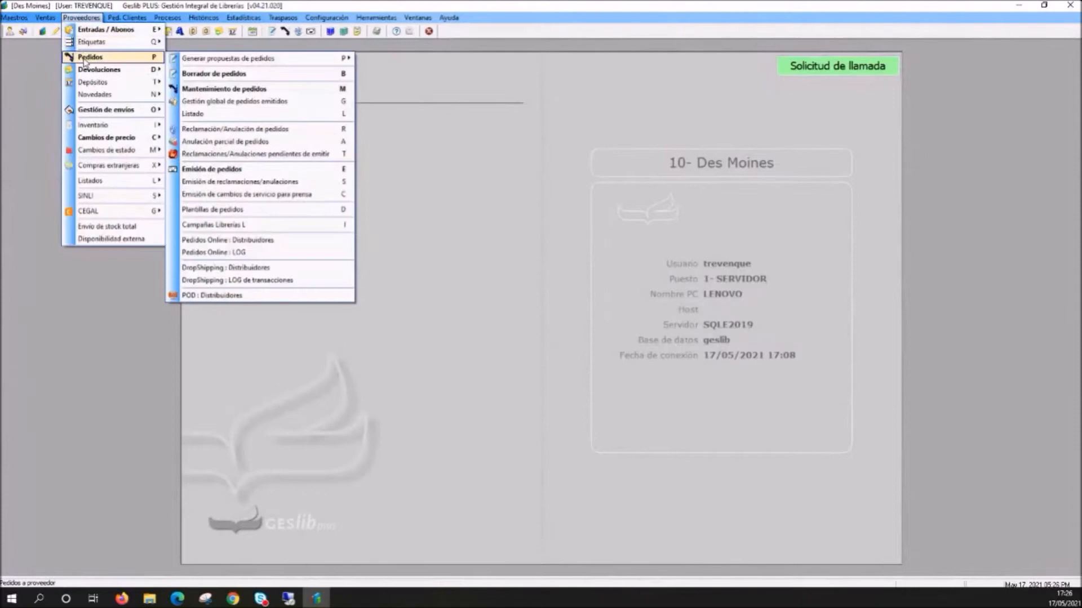
click(239, 92)
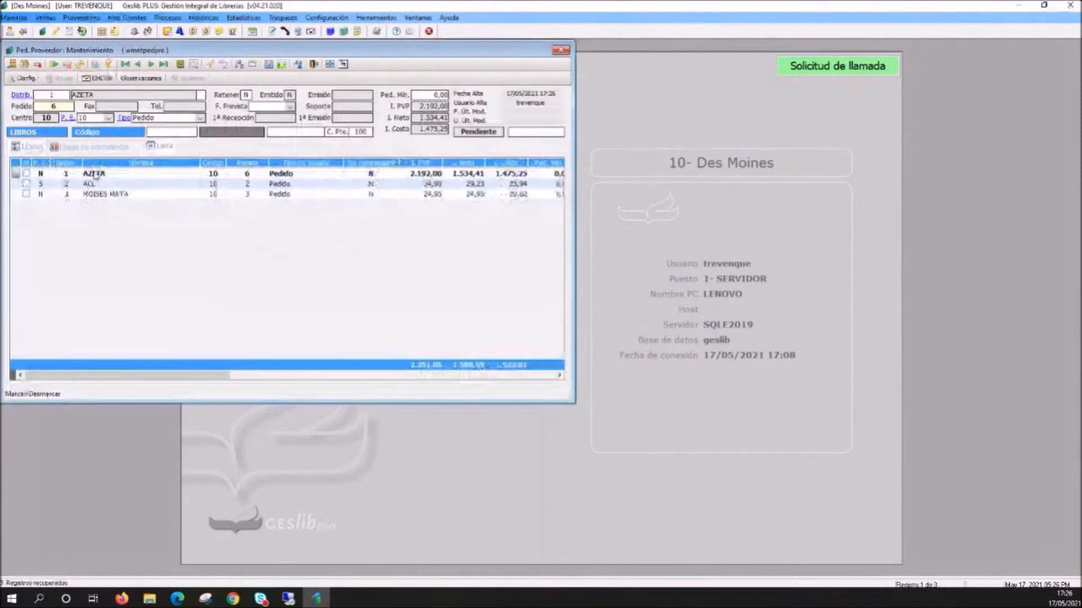
click(22, 147)
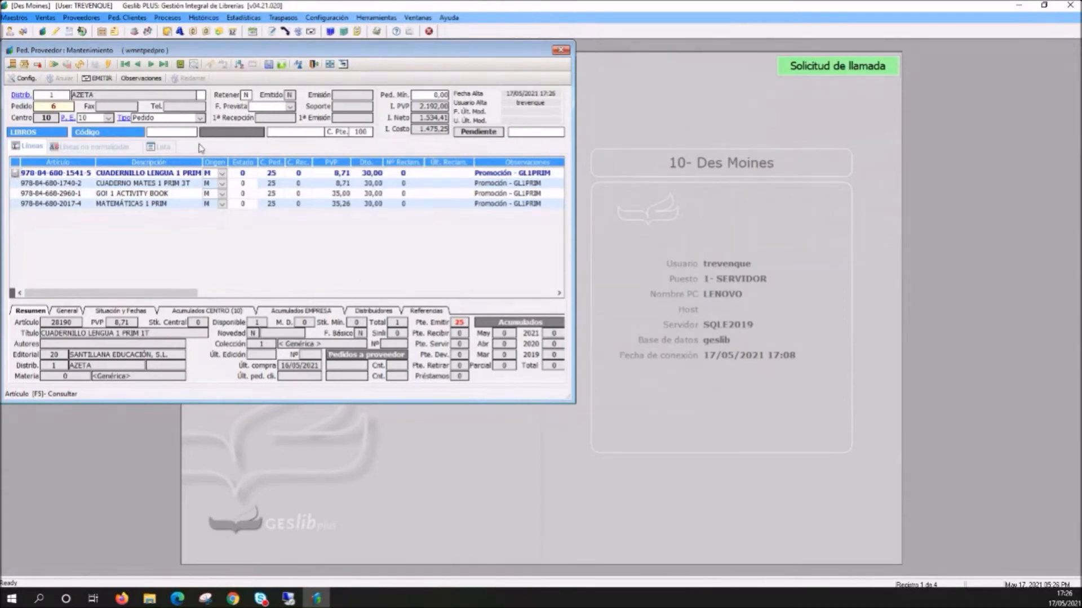
click(162, 147)
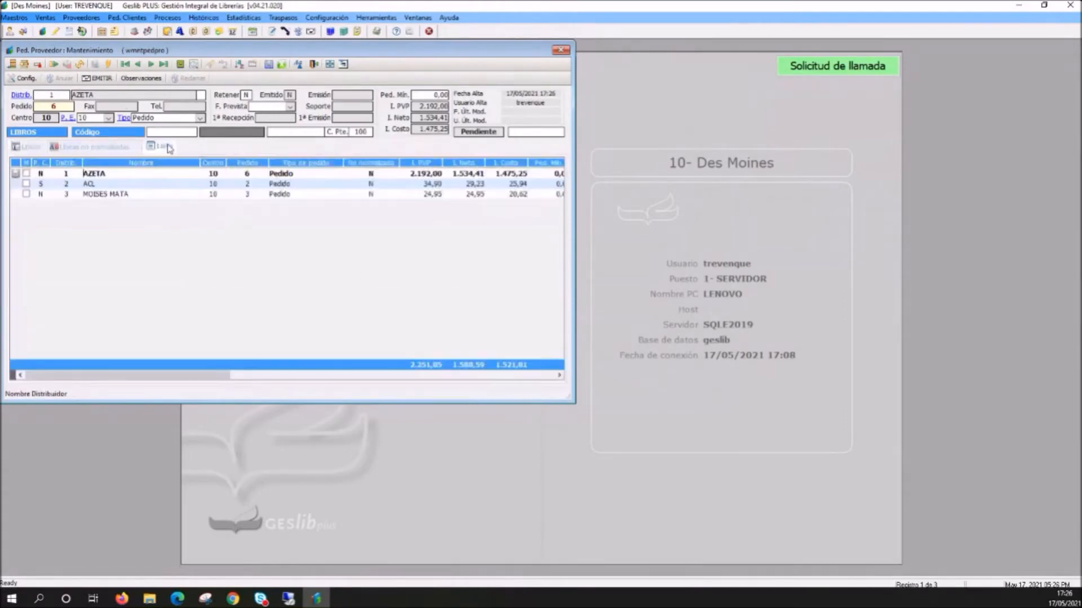
- Issue the selected AZETA supplier order and keep the order maintenance window open
right_click(104, 179)
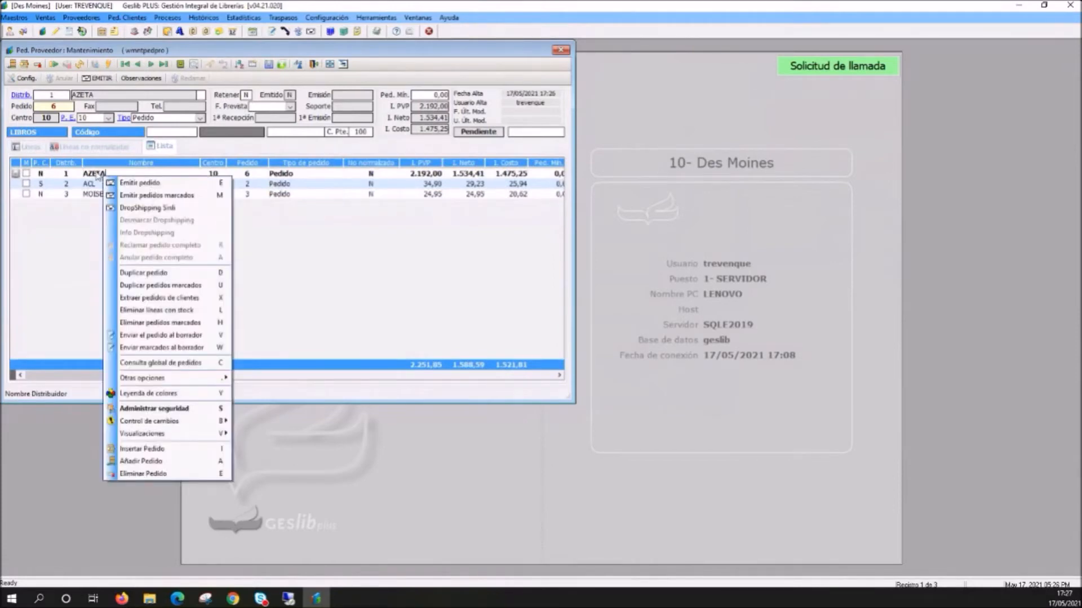
click(157, 184)
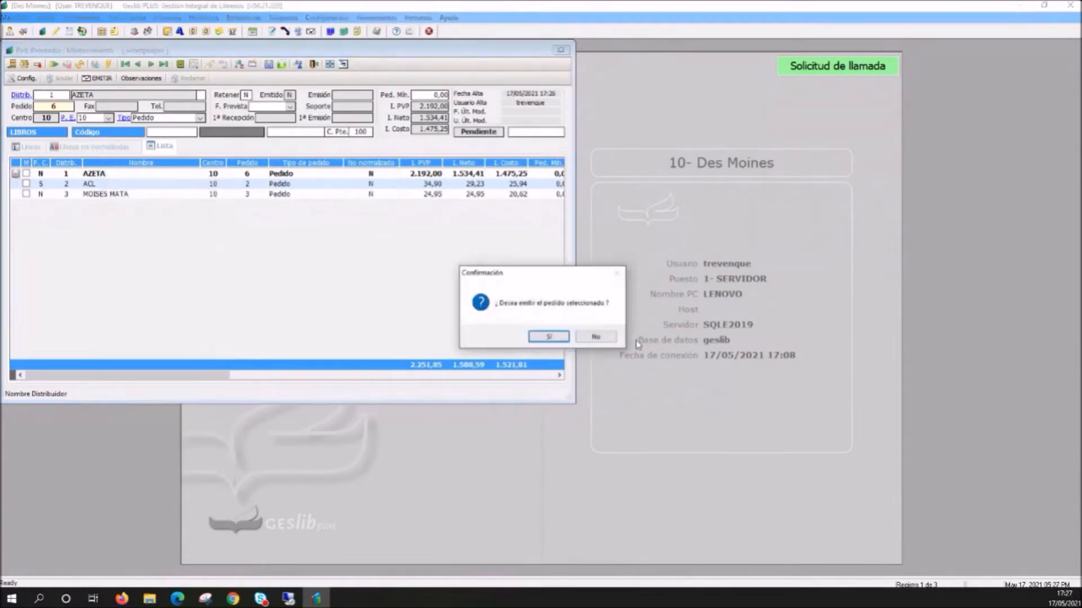
click(550, 337)
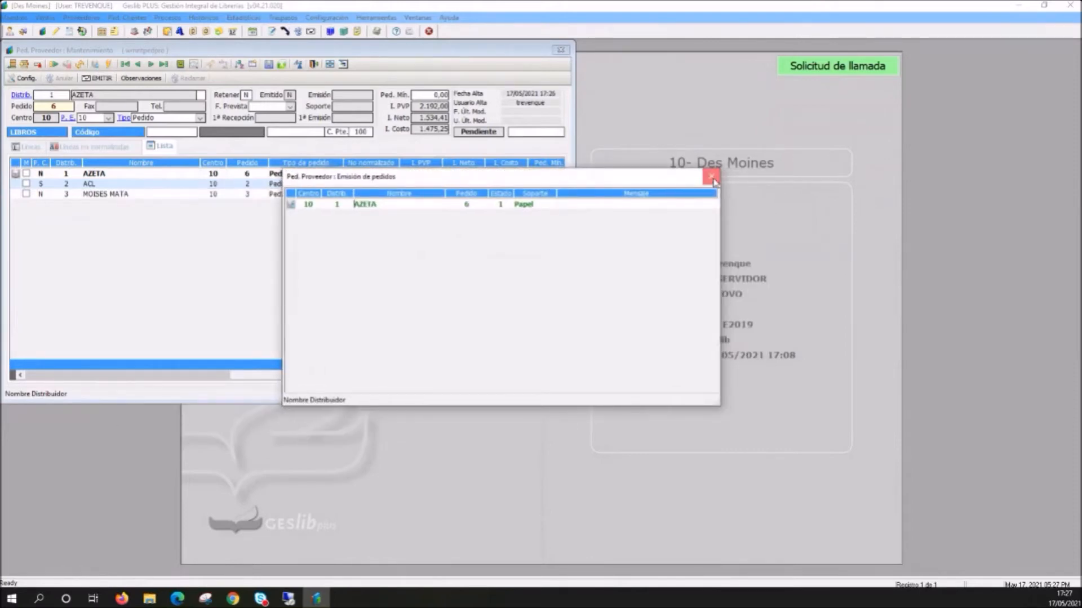
click(712, 178)
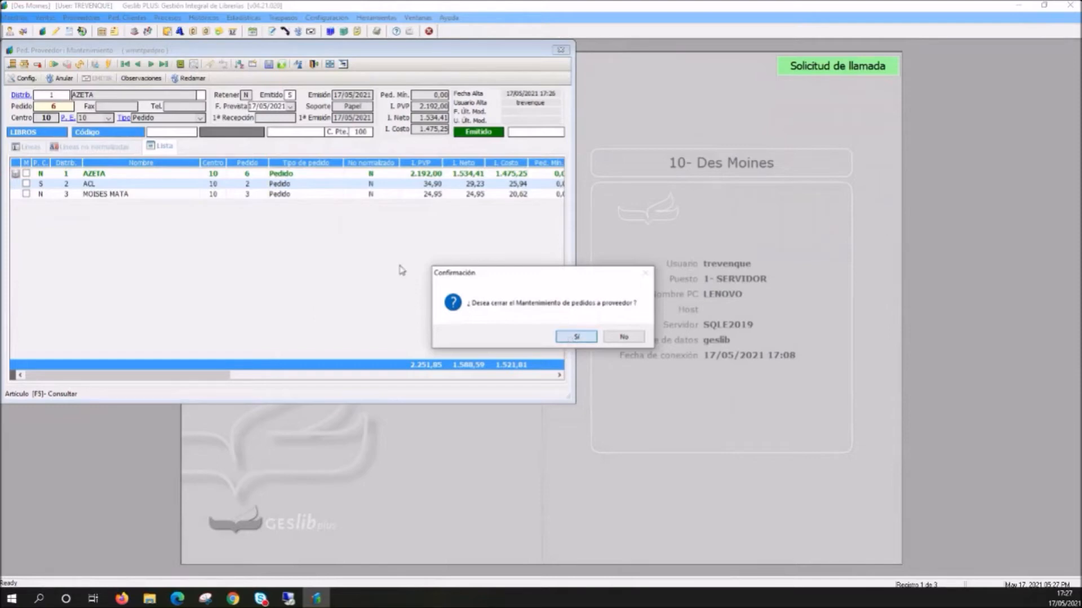
click(624, 336)
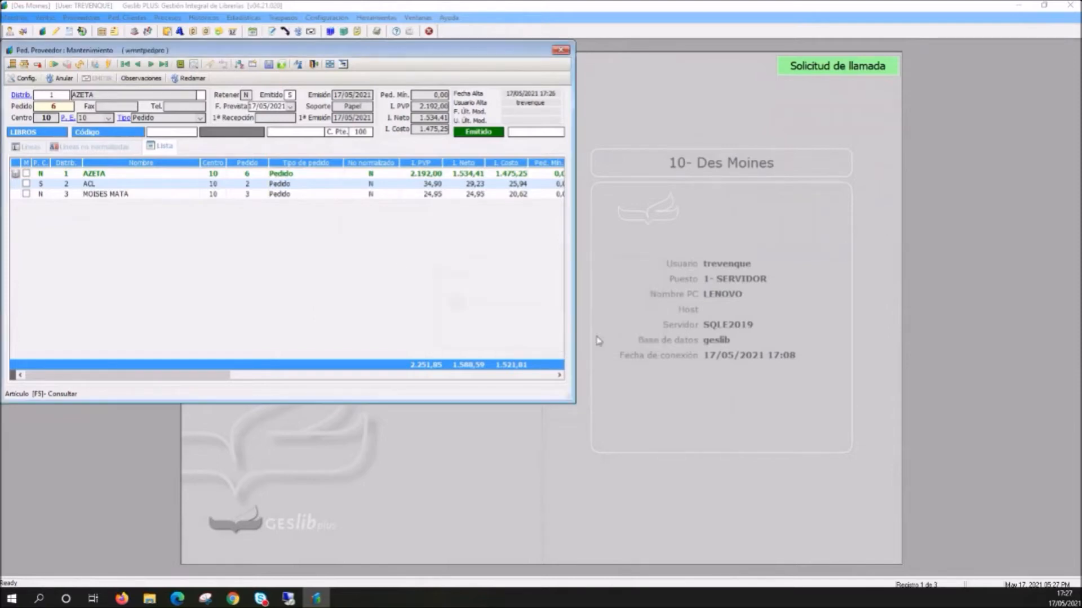
- Check the Texto and Precio libre fields in the article record of CUADERNO MATES 1 PRIM 3T, and close the order maintenance
click(32, 147)
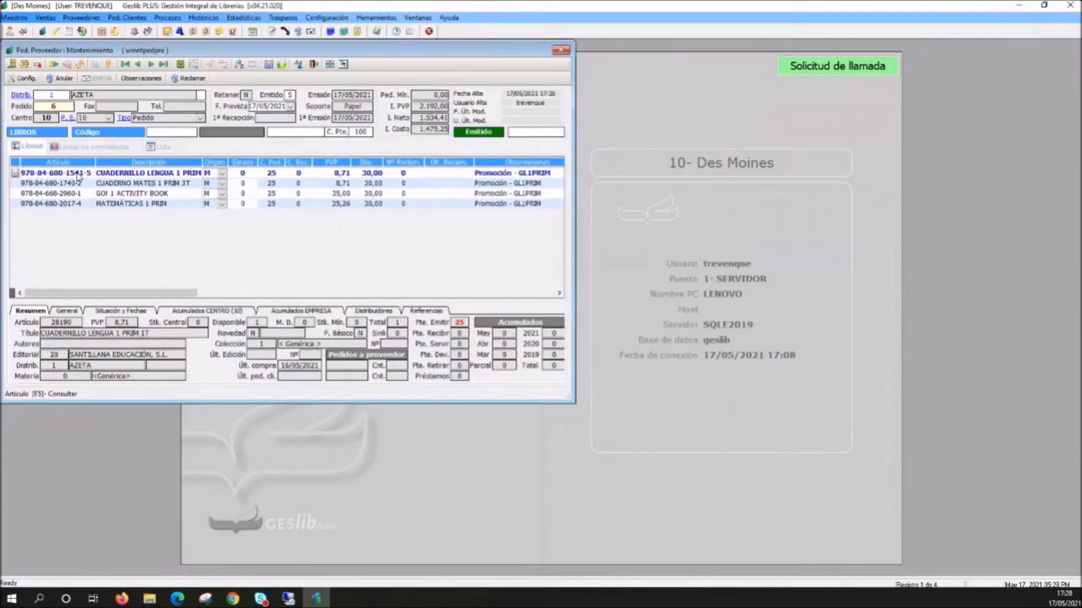
click(59, 184)
right_click(120, 359)
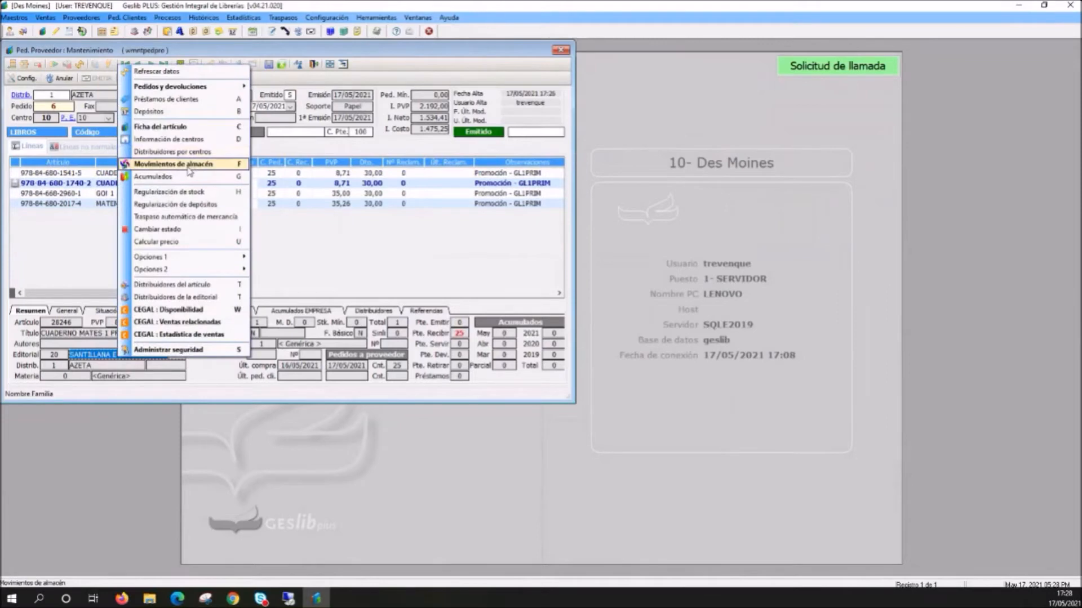
click(160, 130)
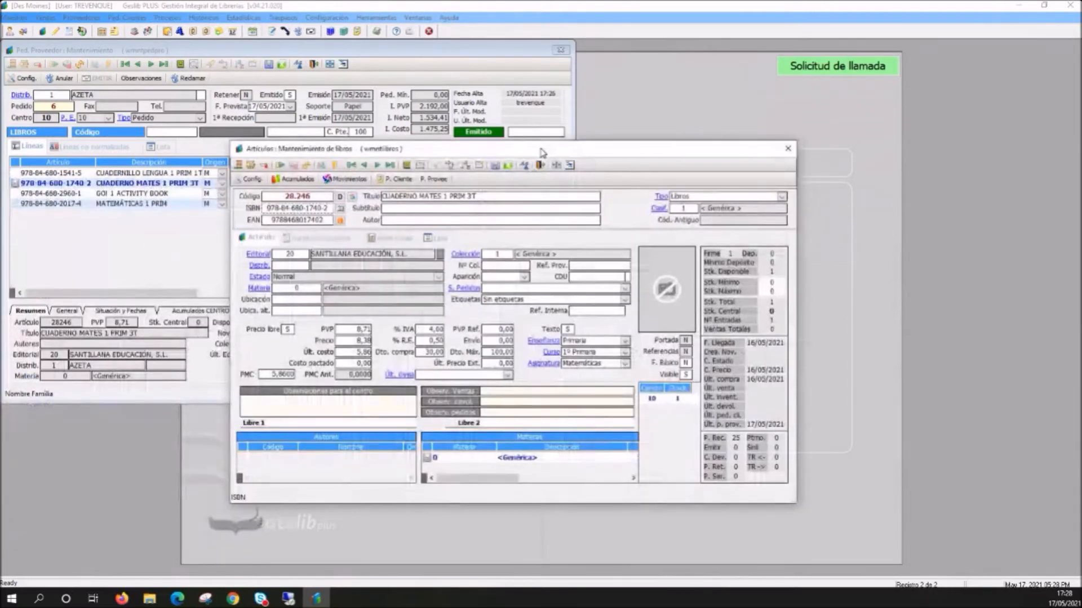
click(569, 329)
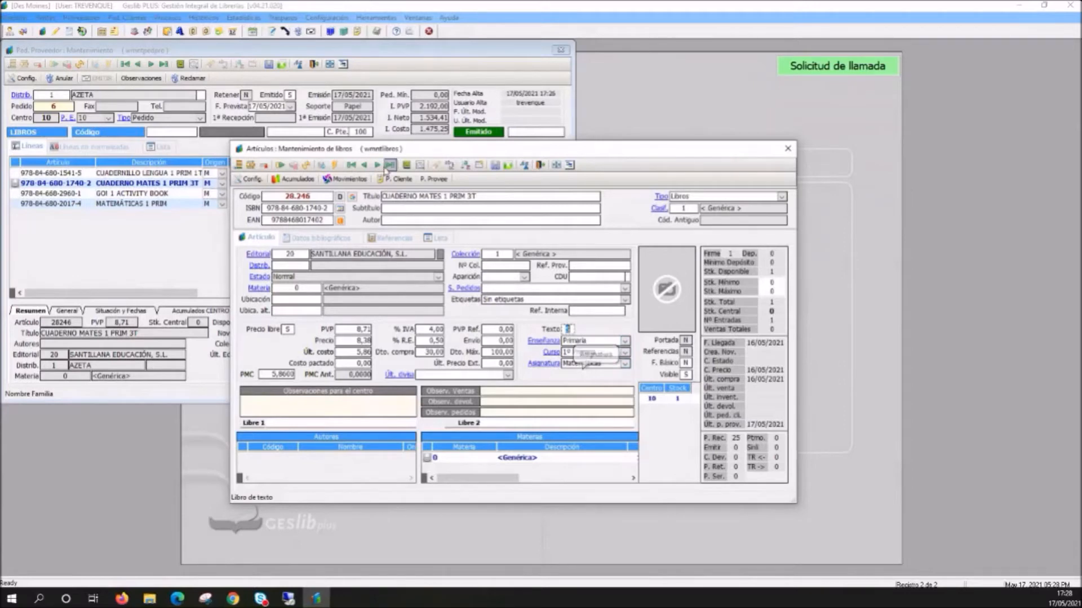
drag(323, 153, 329, 146)
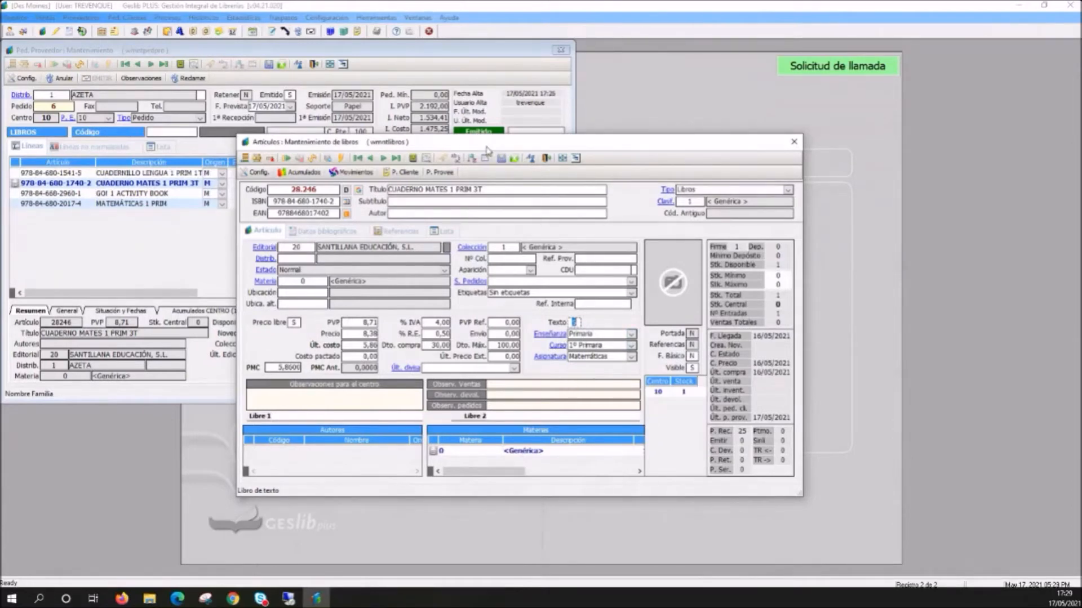
drag(486, 146, 475, 122)
click(281, 298)
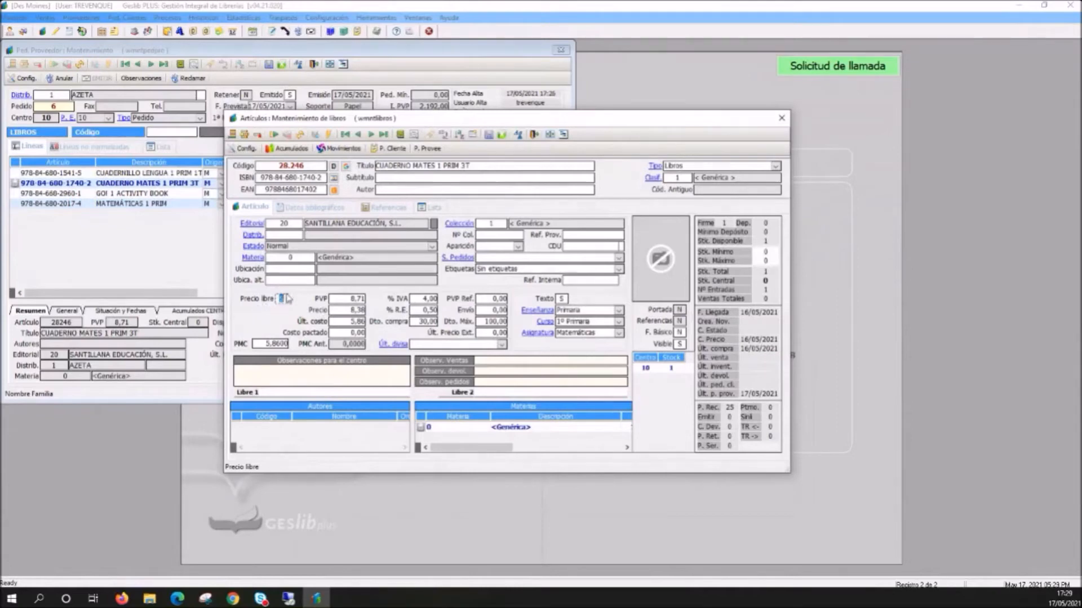
click(562, 300)
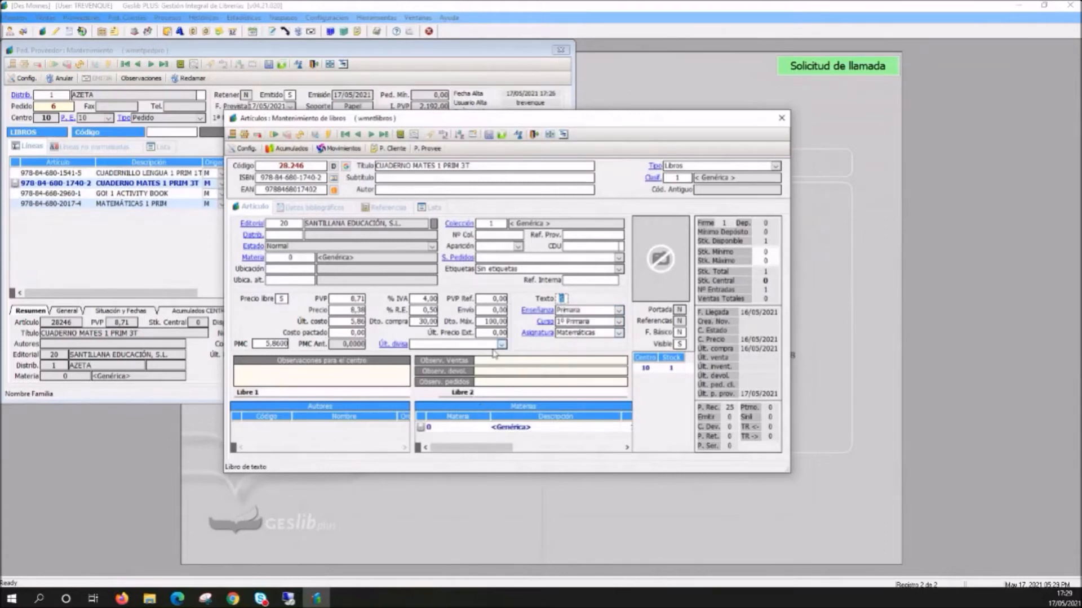
click(783, 120)
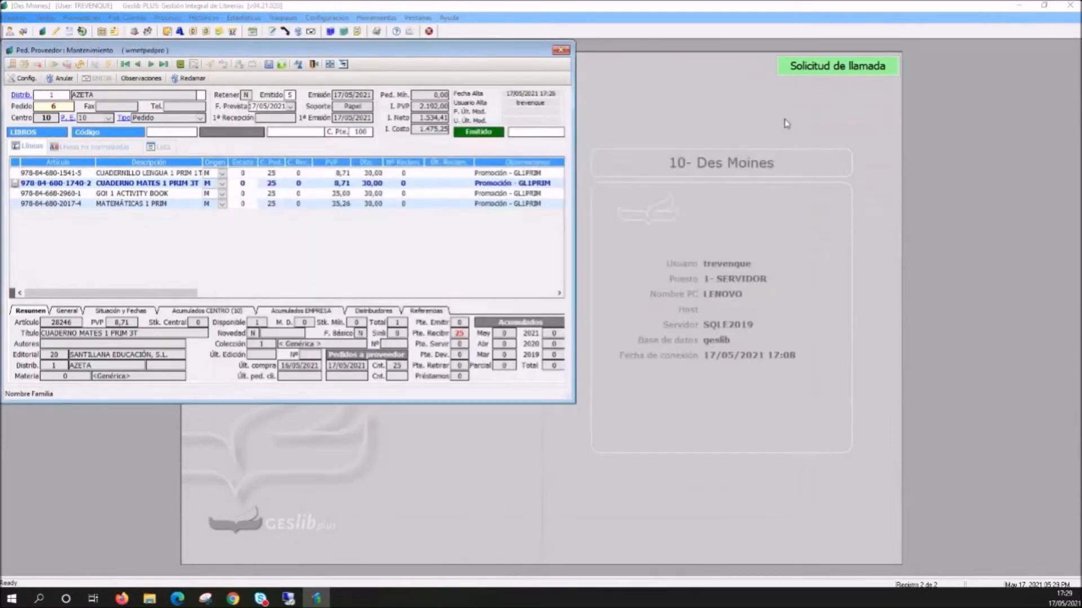
click(560, 50)
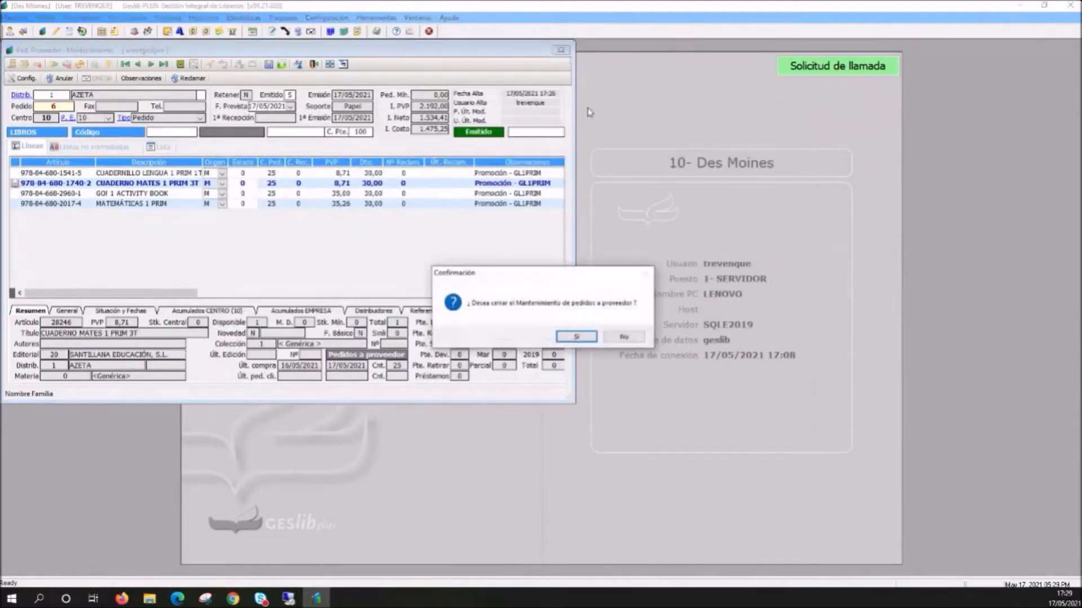
click(583, 339)
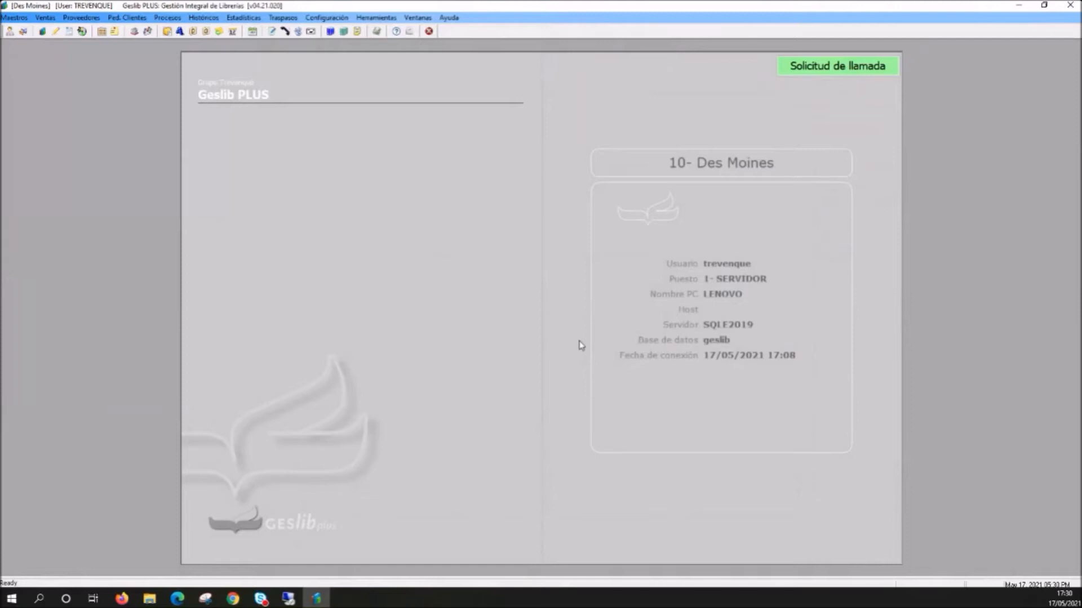
- Open the price-change query for free-price textbooks (Libros de texto de precio libre)
click(88, 20)
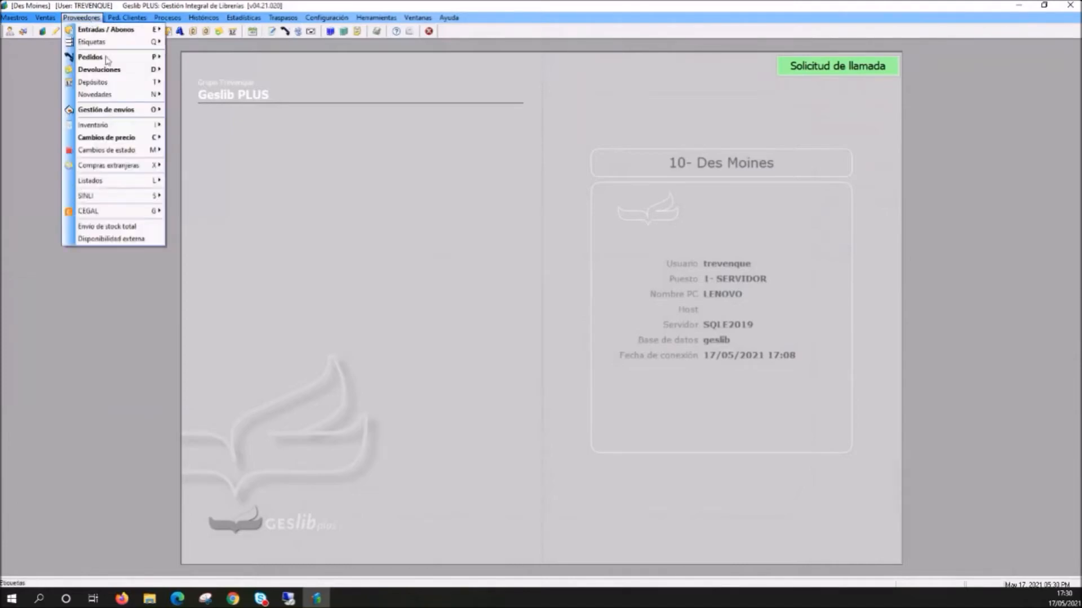
mouse_move(125, 140)
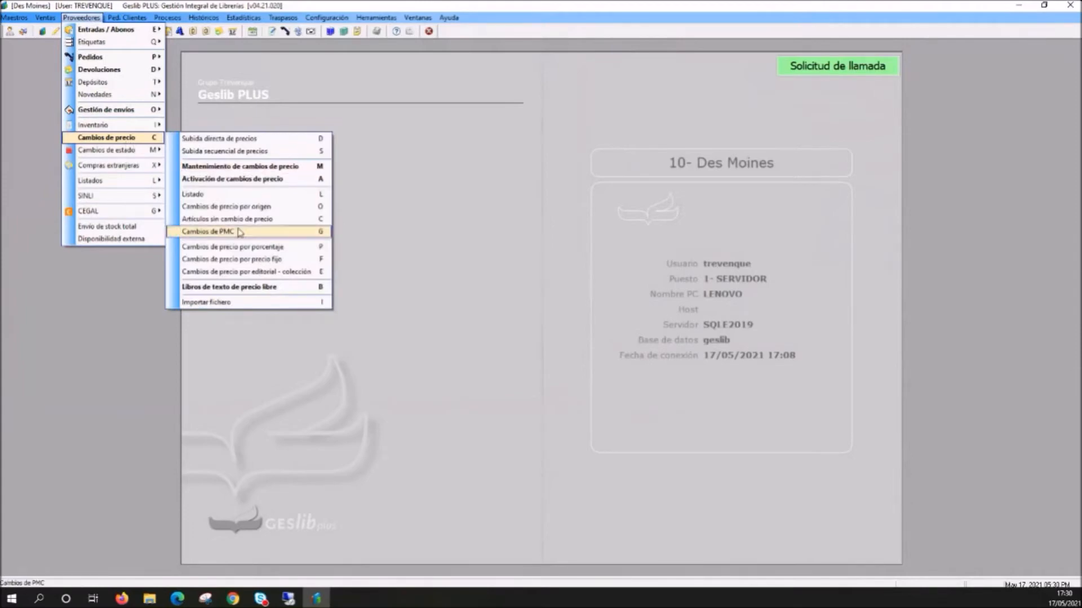
click(289, 291)
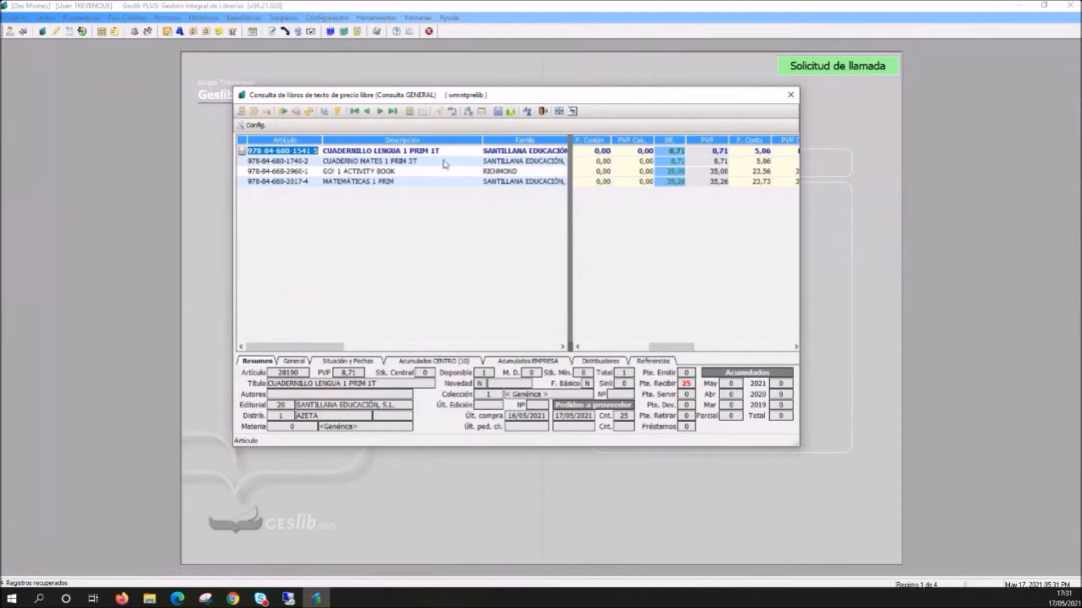
- Filter the free-price textbooks by family with a quick query for %santillana%
click(504, 172)
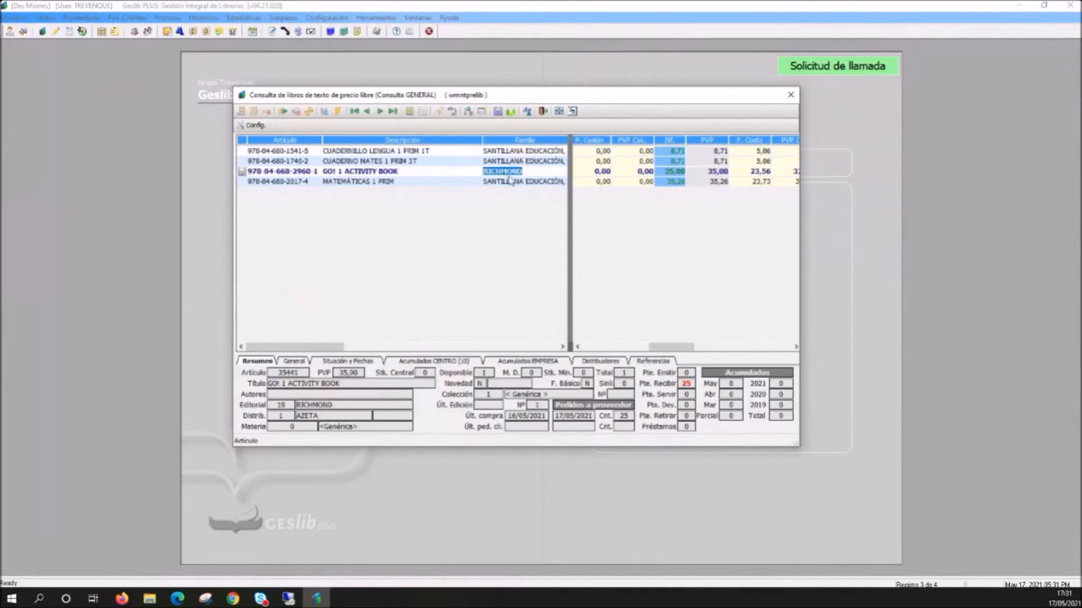
click(338, 112)
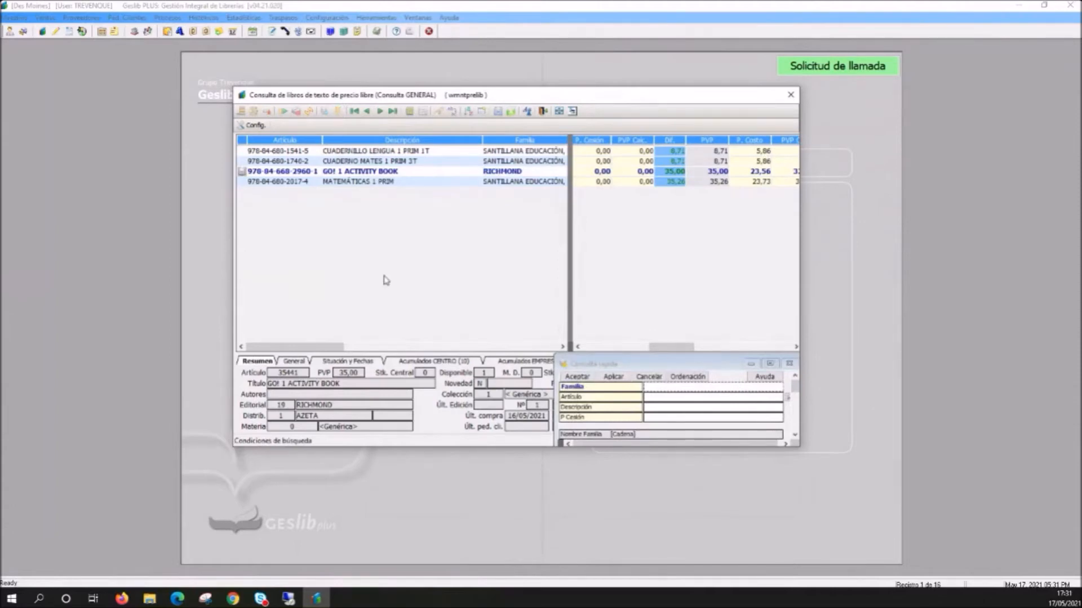
mouse_move(335, 348)
mouse_down()
mouse_move(352, 353)
mouse_move(336, 352)
mouse_up()
click(661, 388)
click(612, 376)
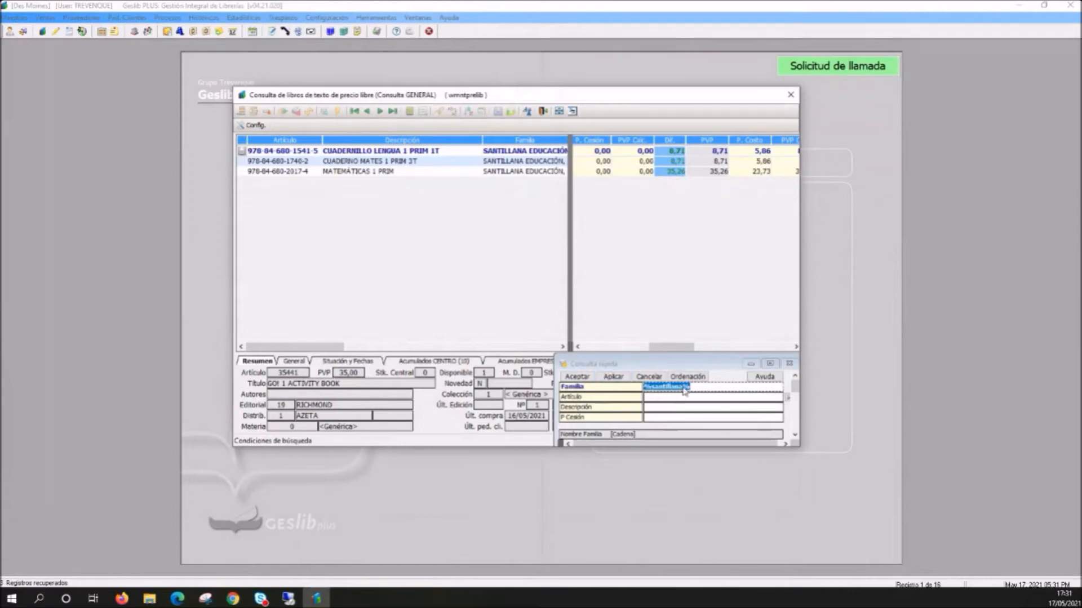
- Replace the family condition with "Richmon" between the wildcards and run the quick query
drag(689, 388, 682, 388)
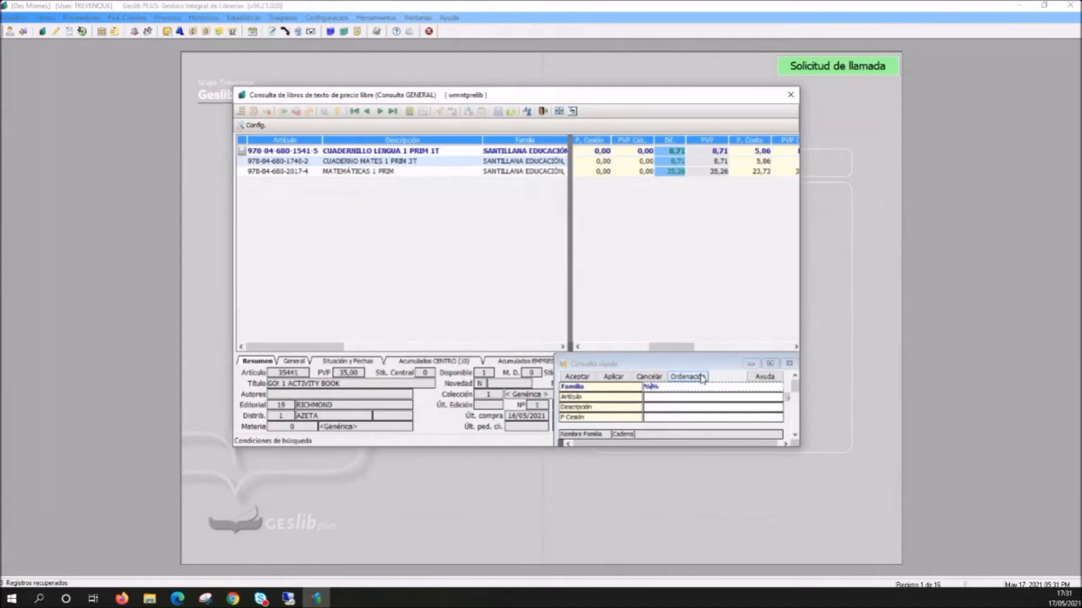
text(Richmond)
key(Return)
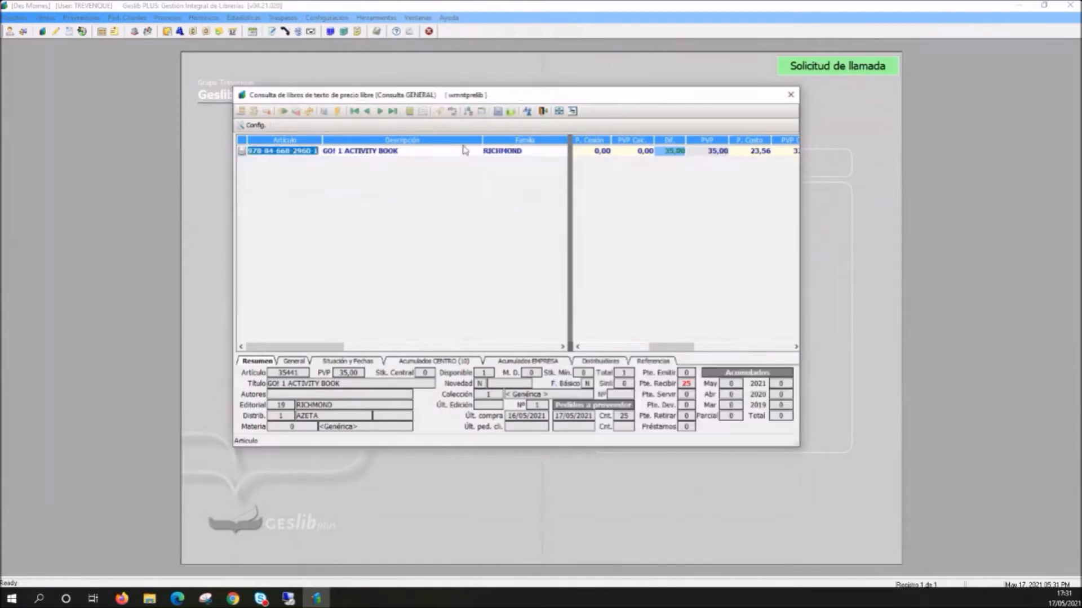
- Run the general query for all free-price textbooks and try different widths for the two panes of the split grid
click(325, 113)
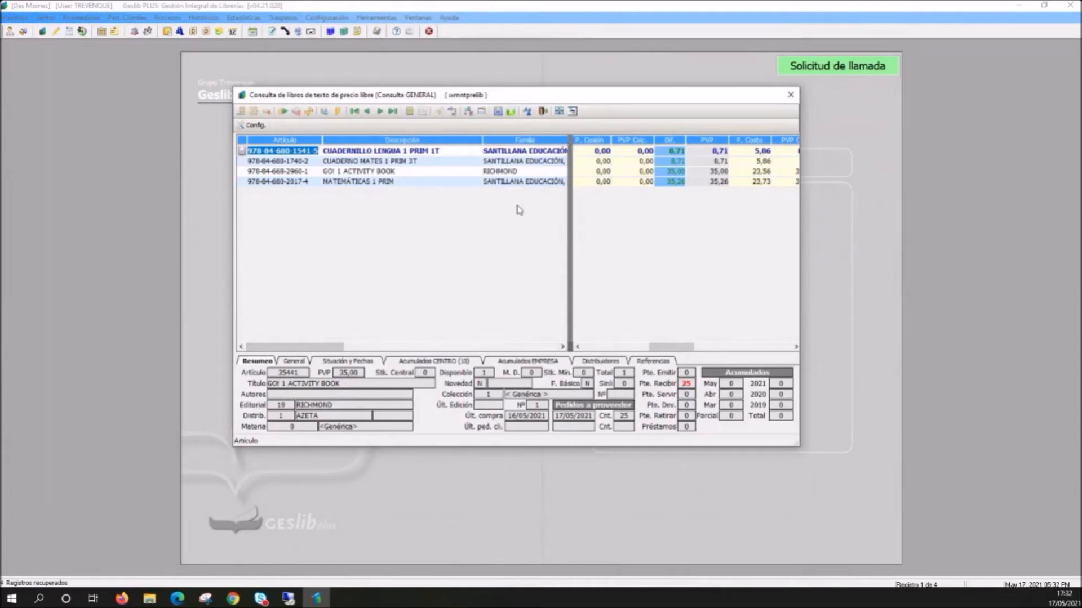
click(570, 348)
drag(570, 347, 388, 350)
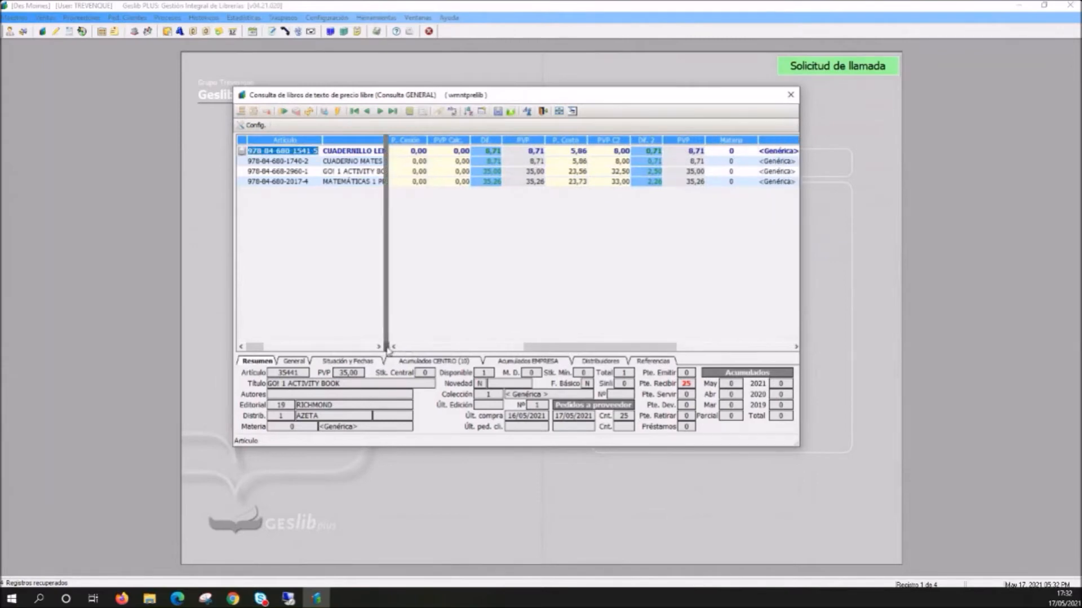
drag(387, 349, 563, 355)
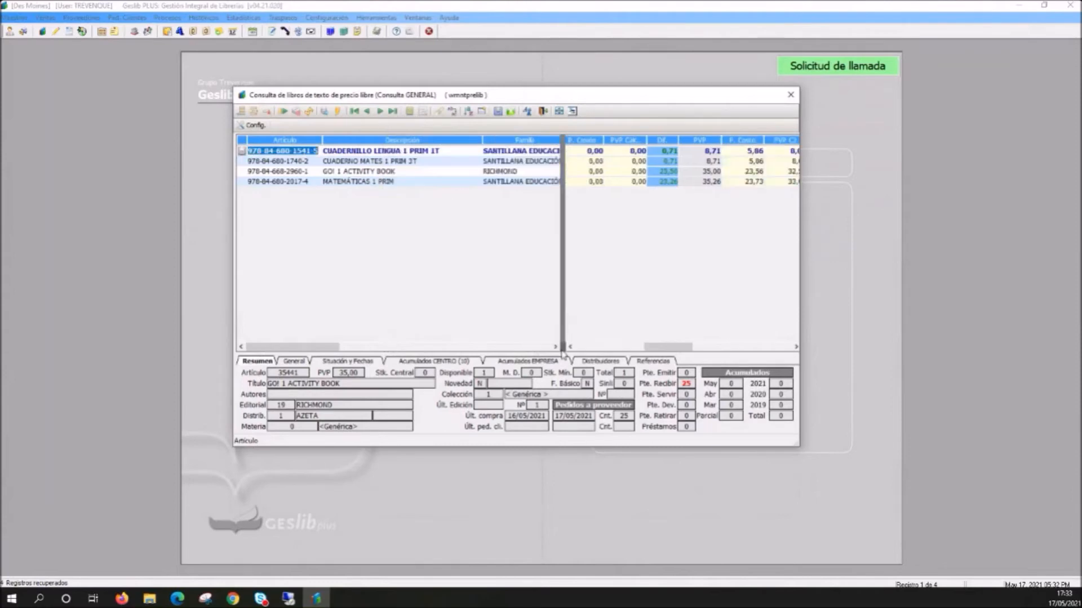
mouse_move(563, 348)
mouse_down()
mouse_move(596, 348)
mouse_move(570, 349)
mouse_up()
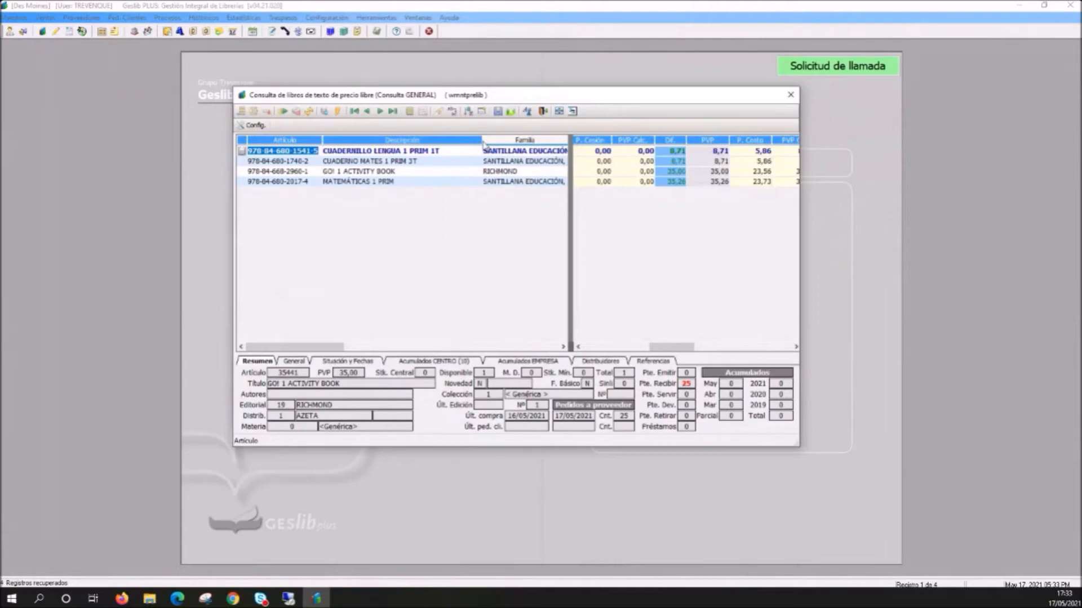
- Examine the article, description and family columns in both panes of the split grid, using different divider positions
drag(677, 348, 679, 349)
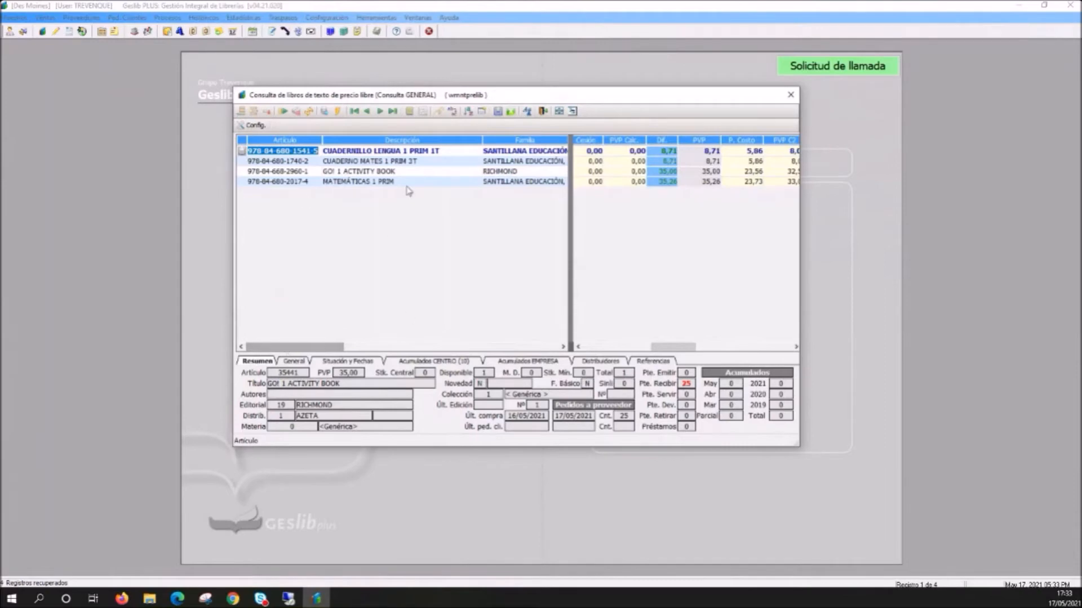
drag(281, 348, 259, 354)
drag(666, 350, 571, 355)
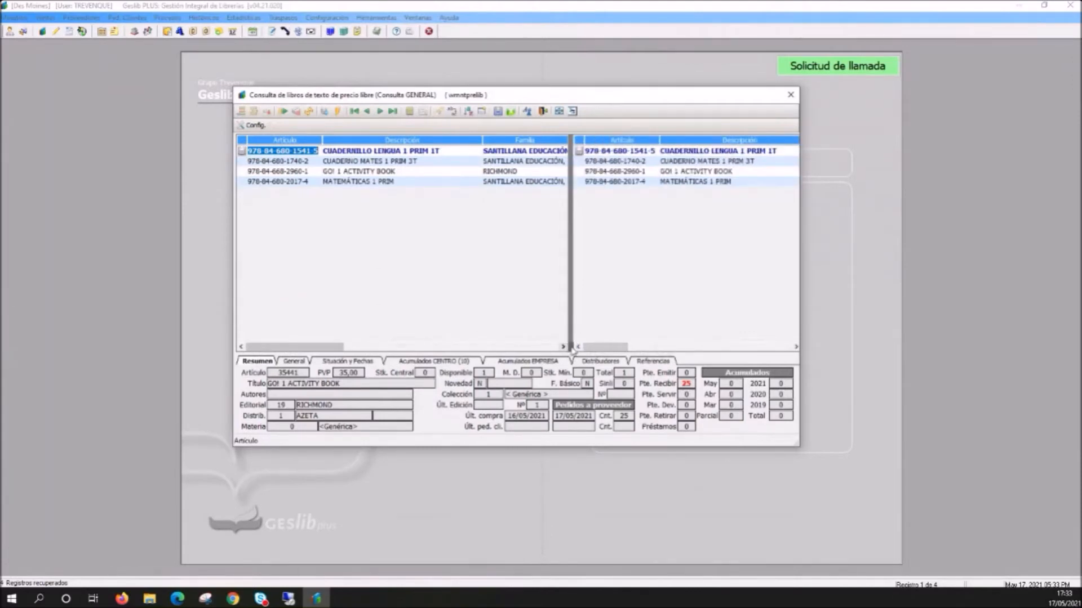
drag(570, 351, 531, 351)
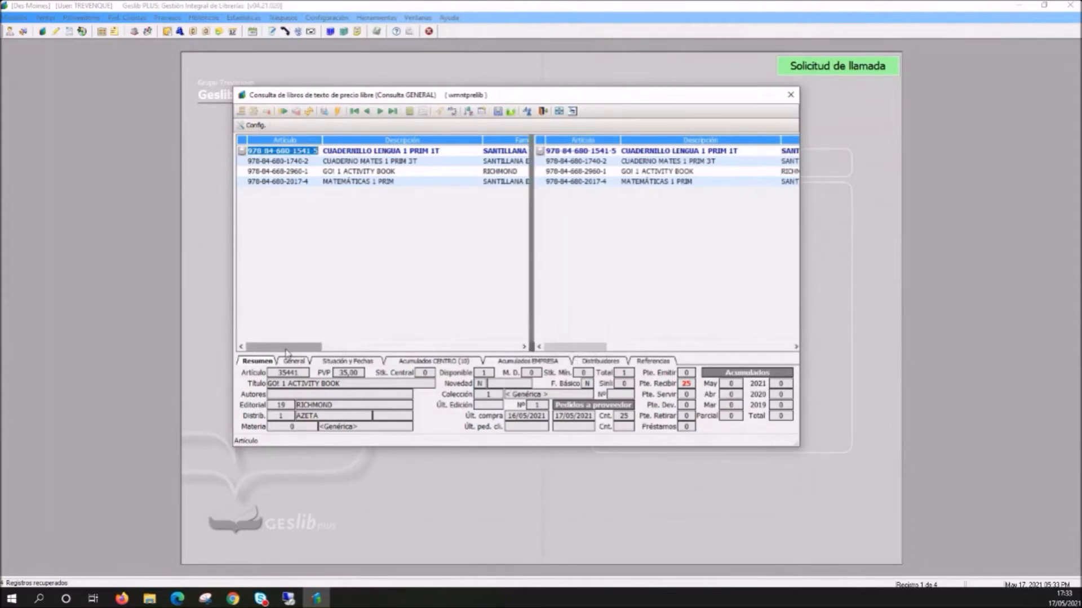
drag(571, 348, 570, 352)
mouse_move(304, 348)
mouse_down()
mouse_move(340, 351)
mouse_move(302, 350)
mouse_up()
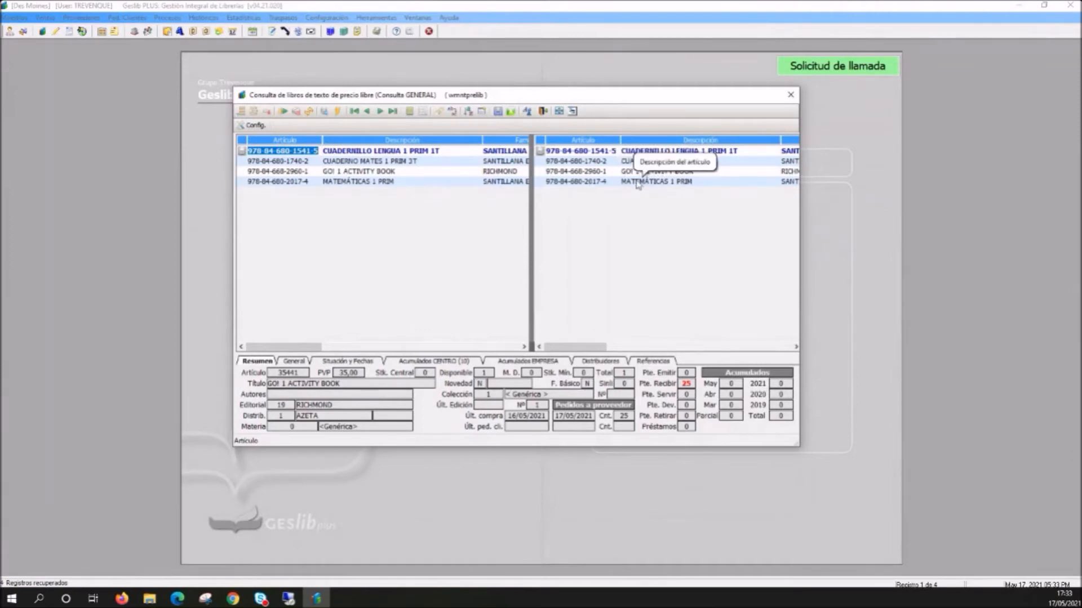
click(531, 349)
drag(531, 349, 528, 315)
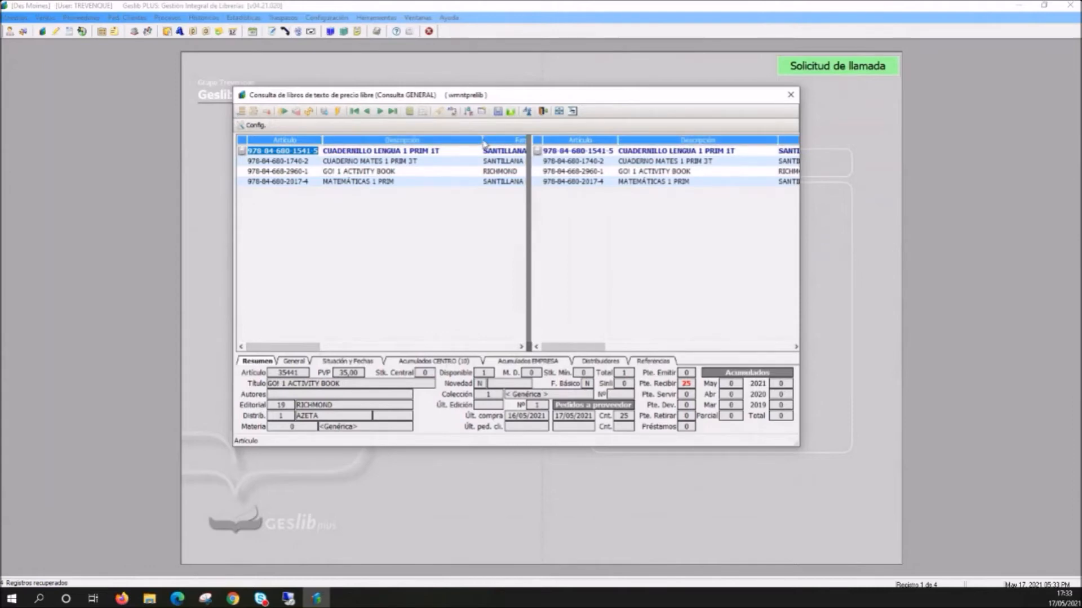
mouse_move(302, 355)
mouse_down()
mouse_move(497, 354)
mouse_move(313, 348)
mouse_up()
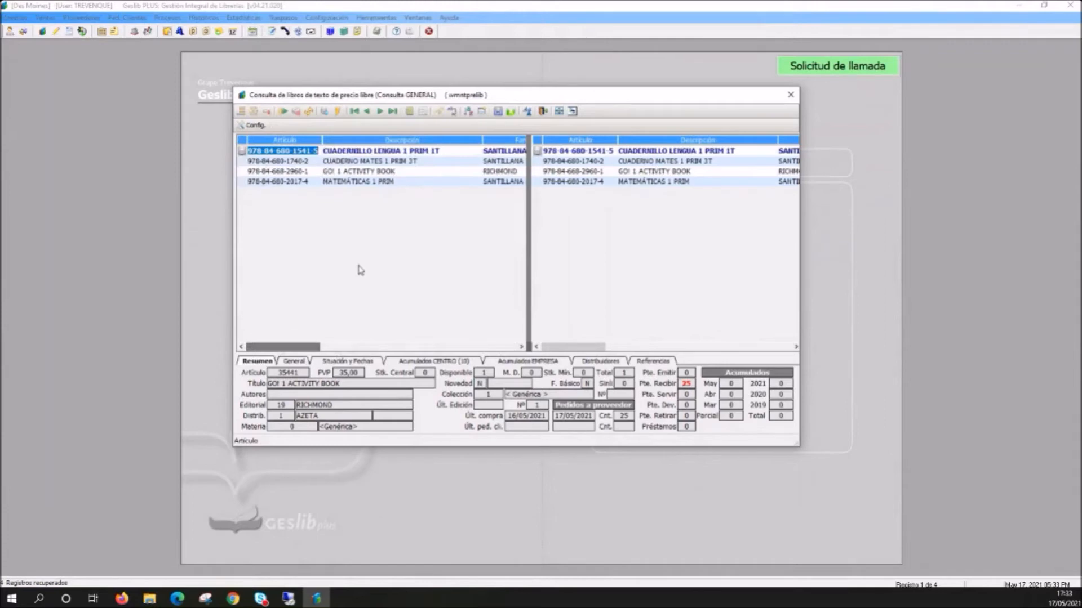
drag(529, 345, 498, 345)
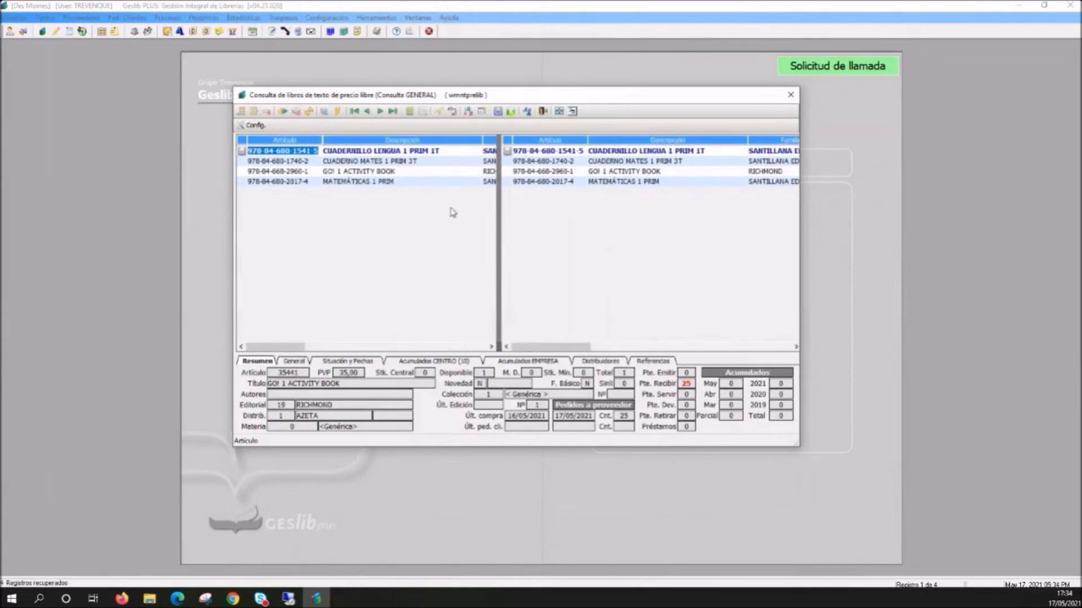
- Arrange the split grid so the price columns from P. Cesión onward sit directly beside the Descripción column
drag(570, 352, 645, 354)
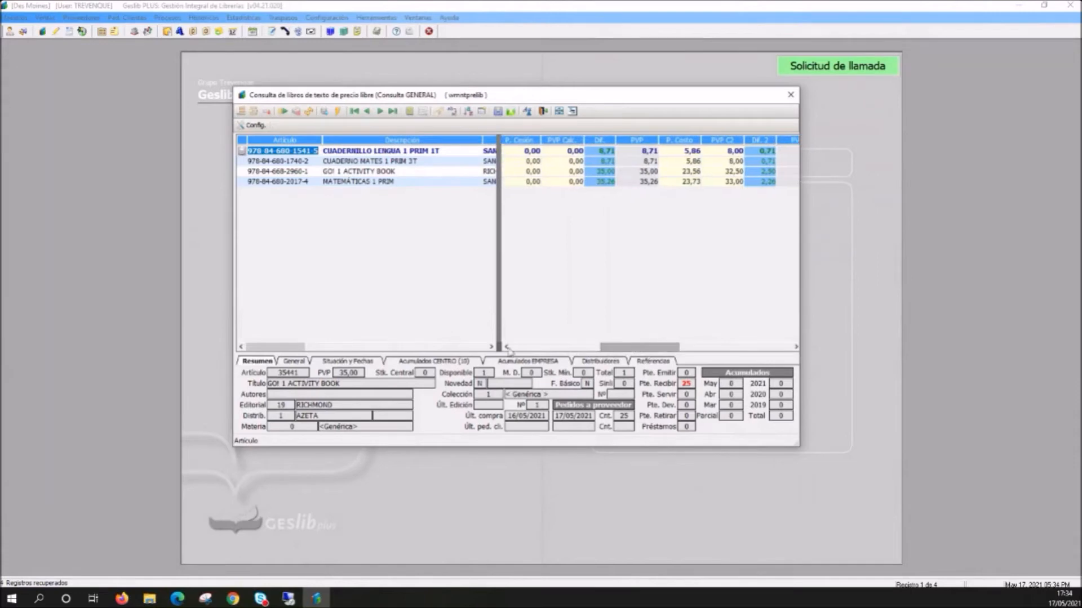
drag(500, 349, 445, 346)
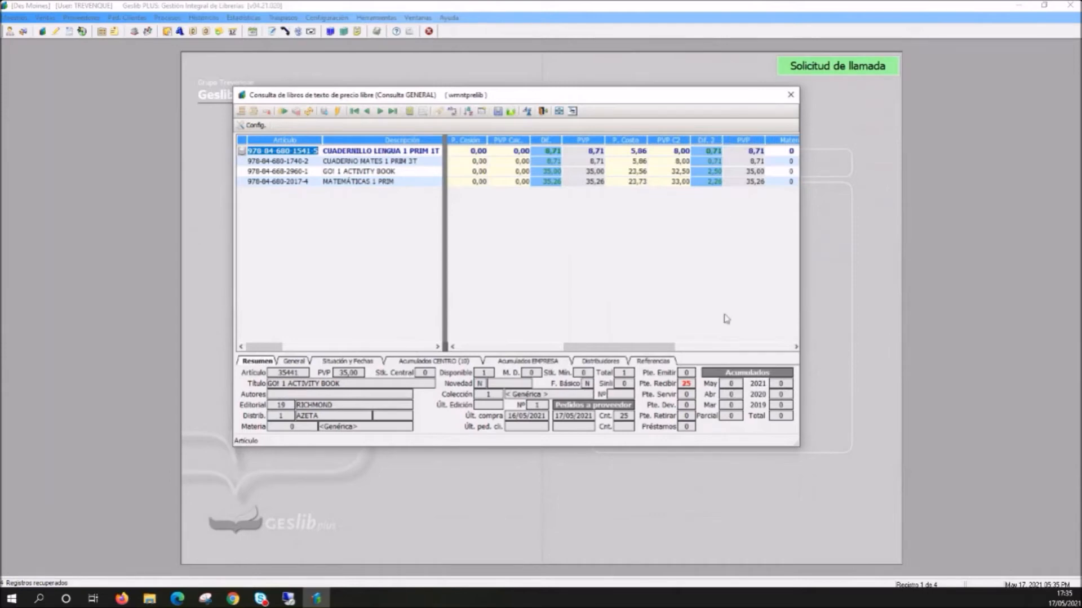
drag(654, 349, 651, 349)
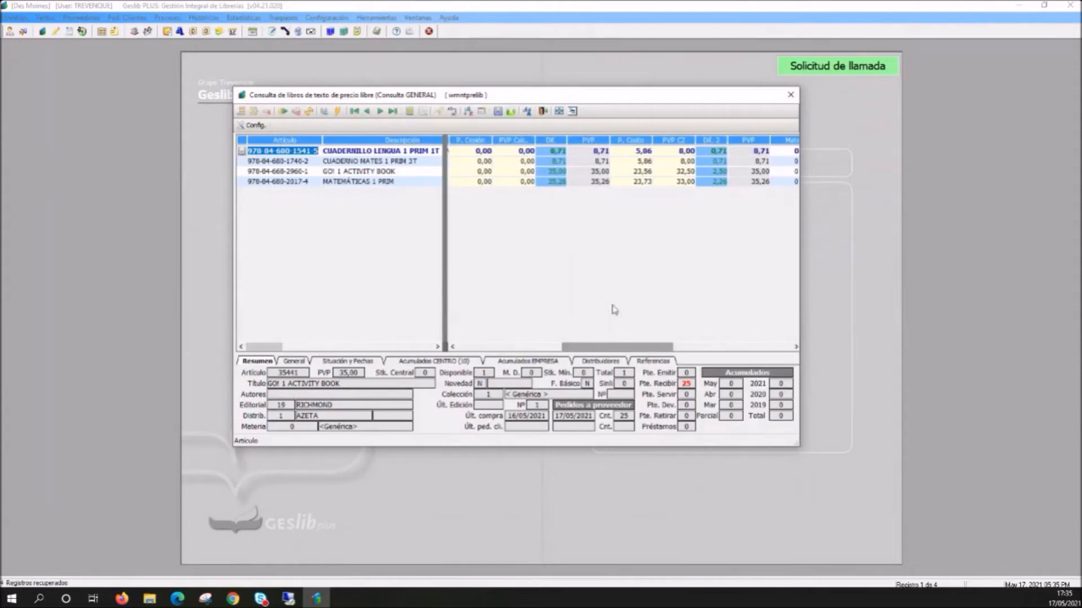
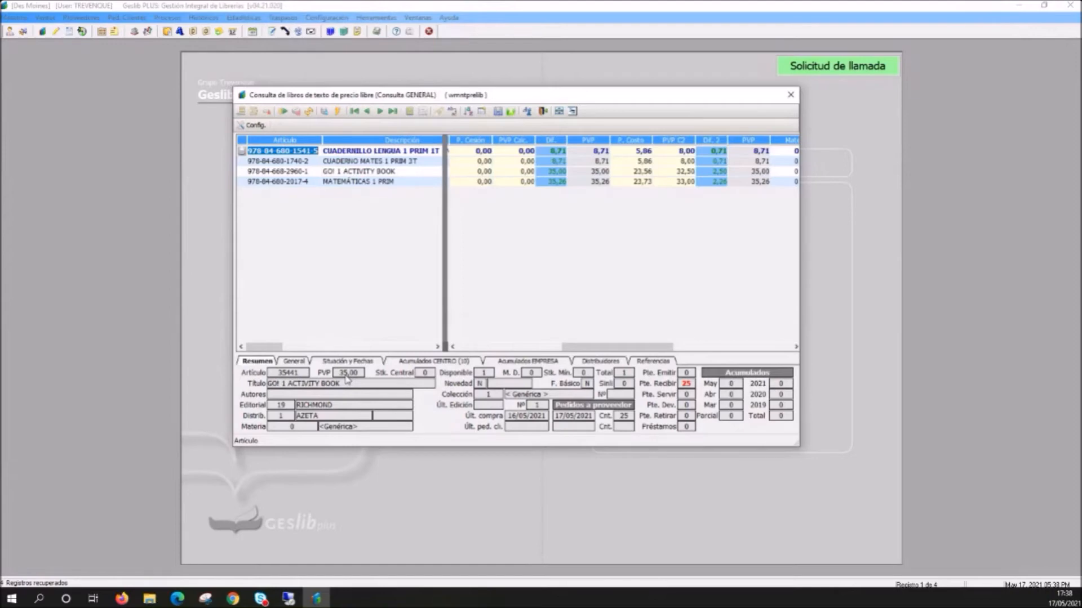
- Close the textbook query and try Precio de cesión as the price type in the price-change file import, cancelling the import
click(86, 21)
click(791, 95)
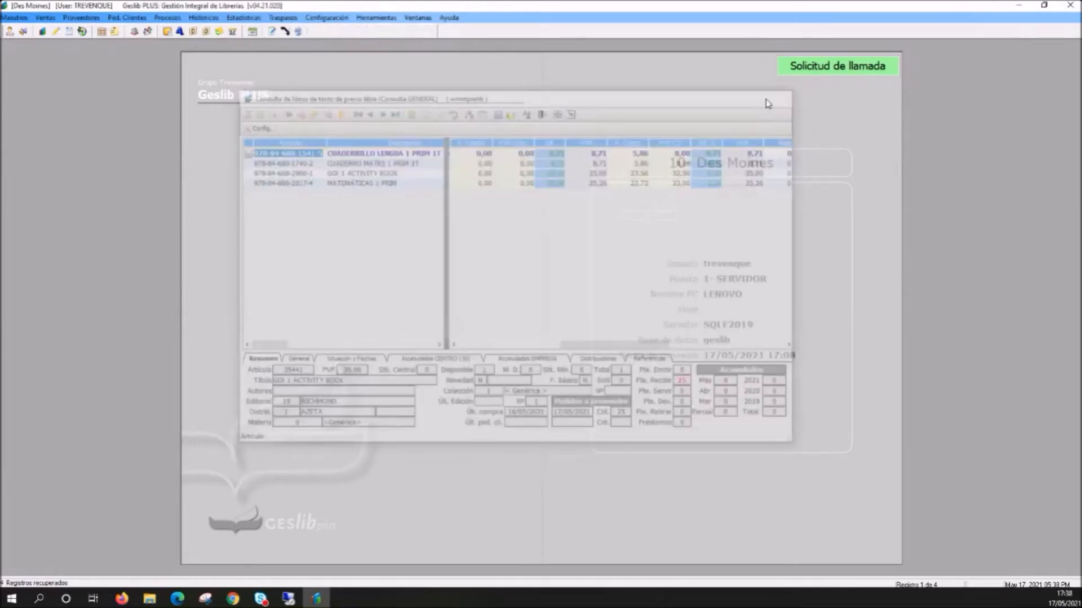
click(85, 18)
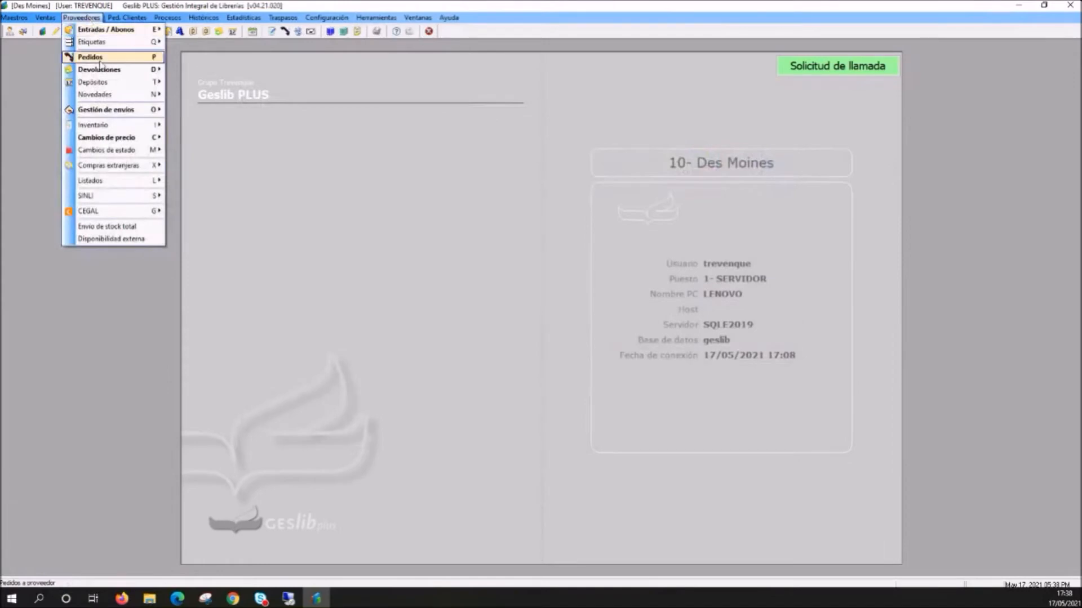
mouse_move(118, 140)
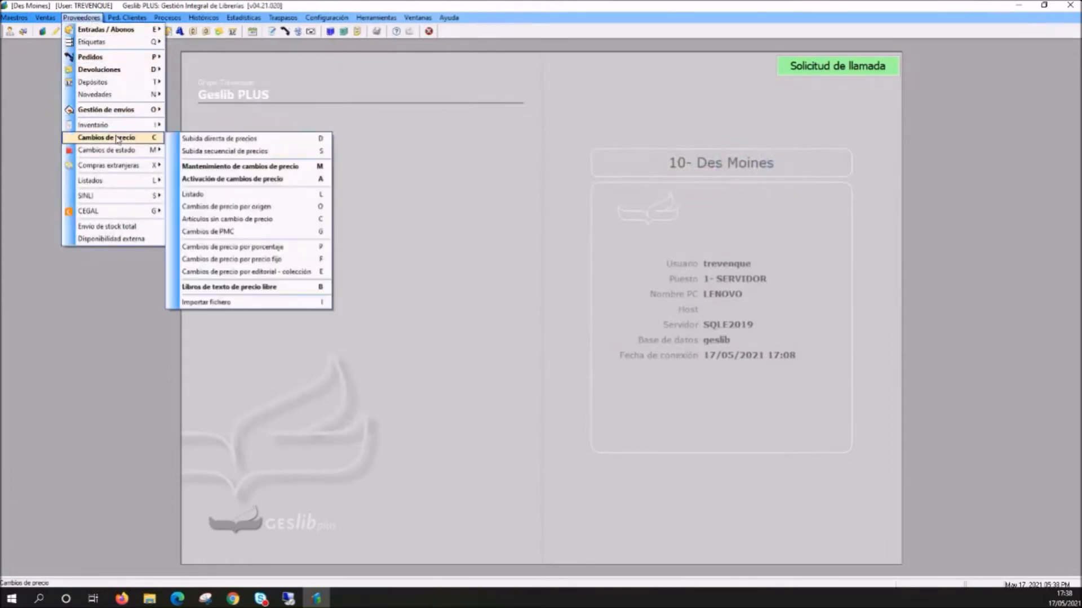
click(230, 303)
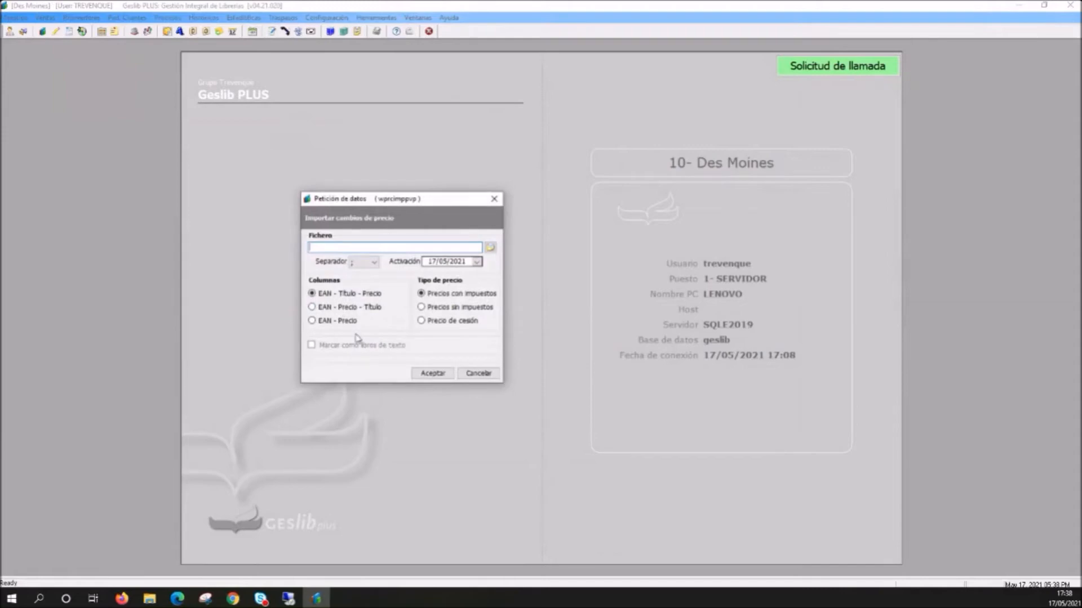
click(420, 323)
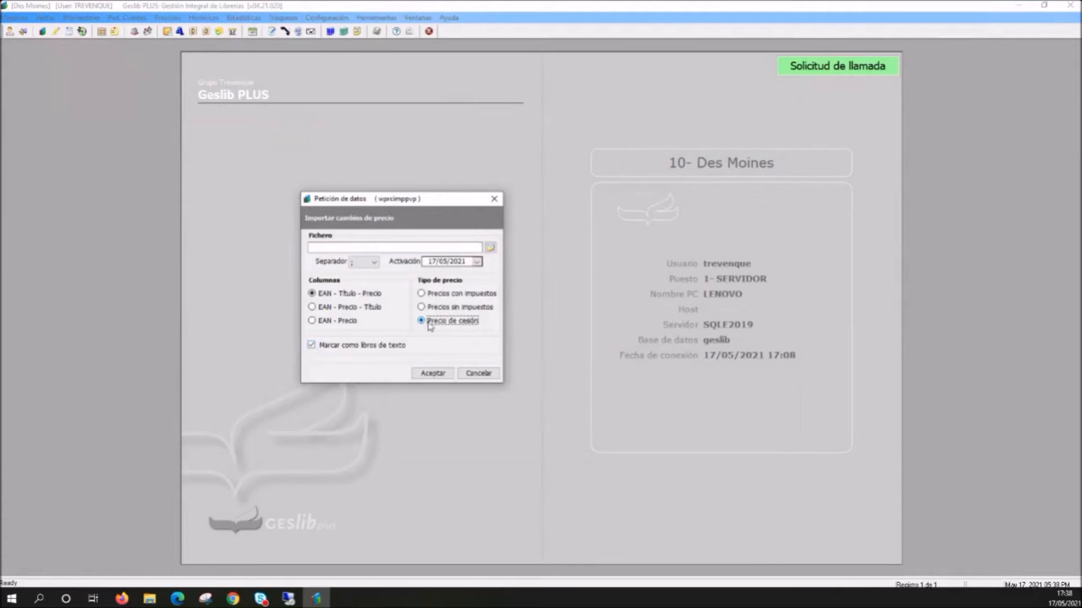
click(480, 377)
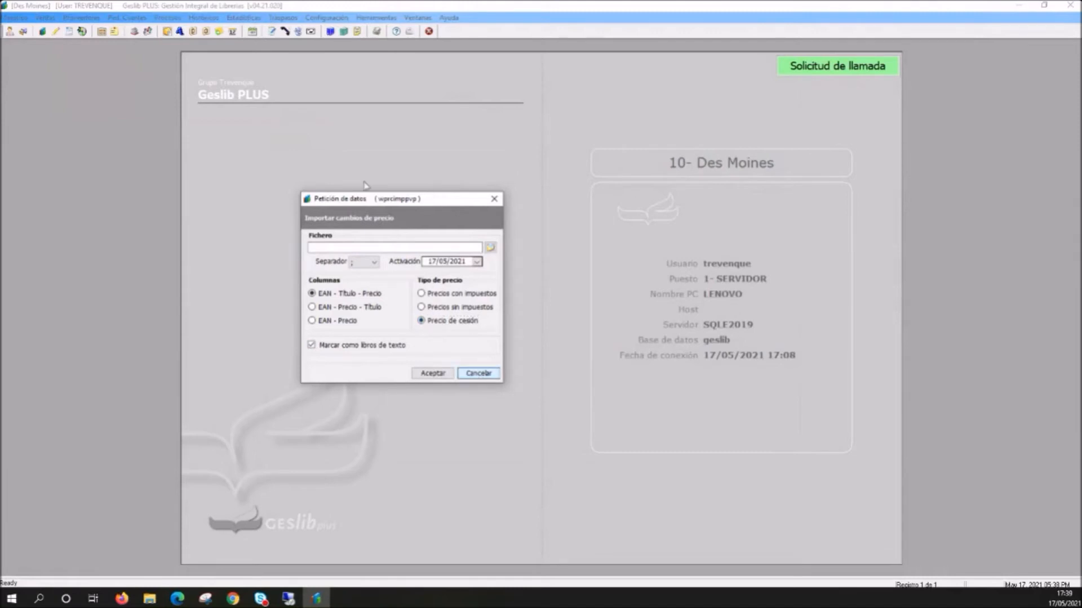
click(478, 374)
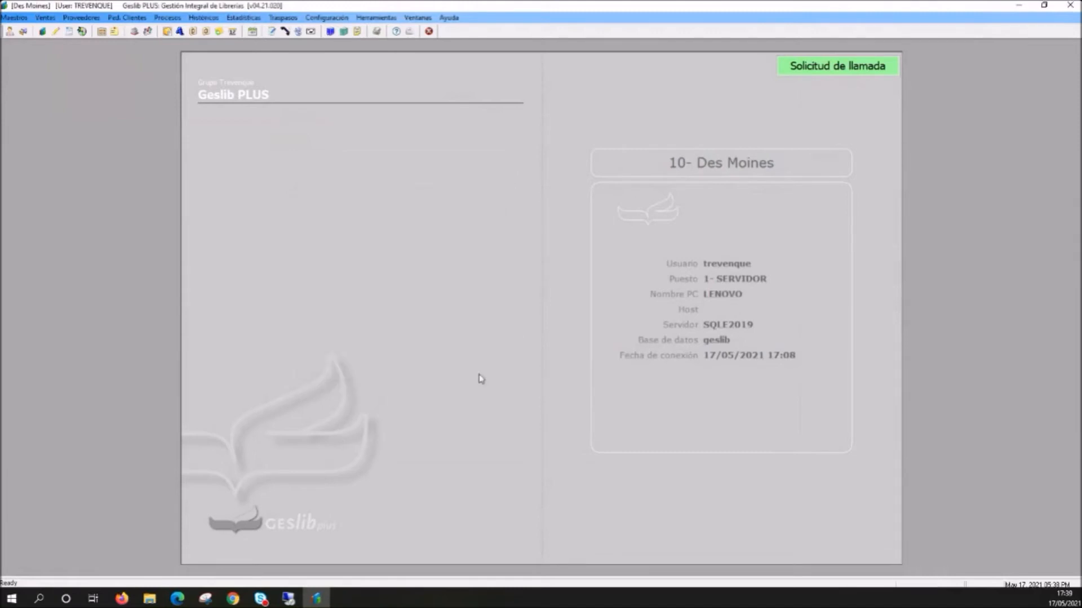
- Reopen the free-price textbooks query and narrow the split grid's first pane to bring the price columns beside Descripción
click(73, 20)
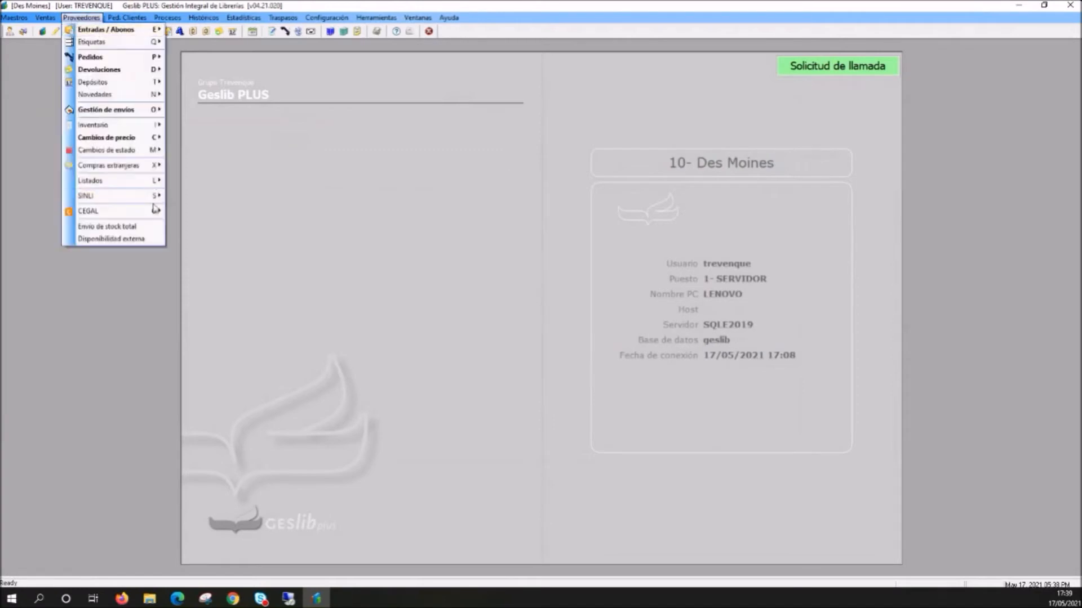
mouse_move(148, 201)
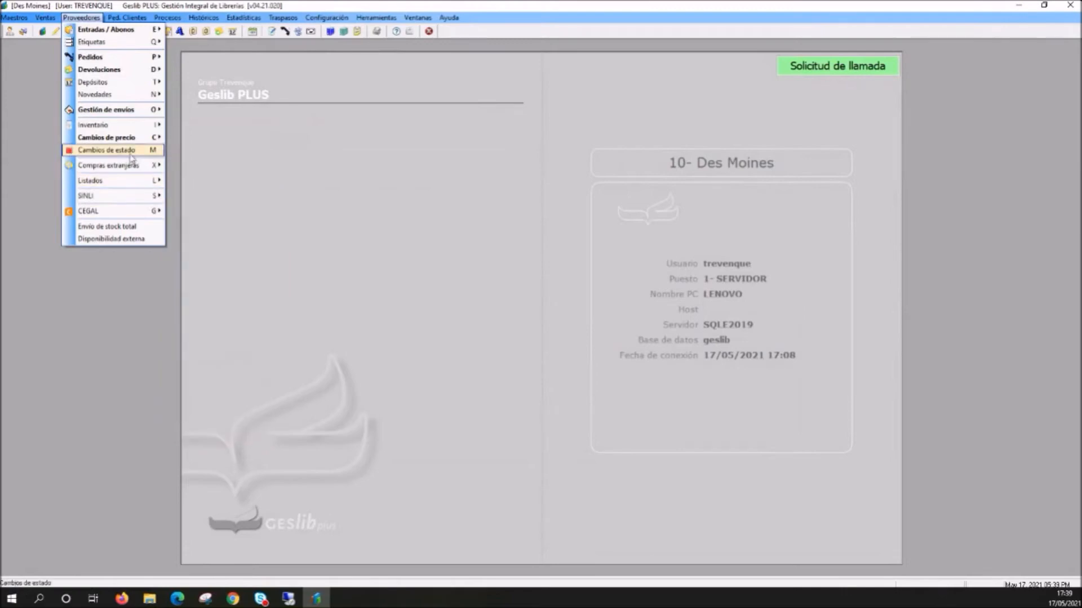
mouse_move(130, 142)
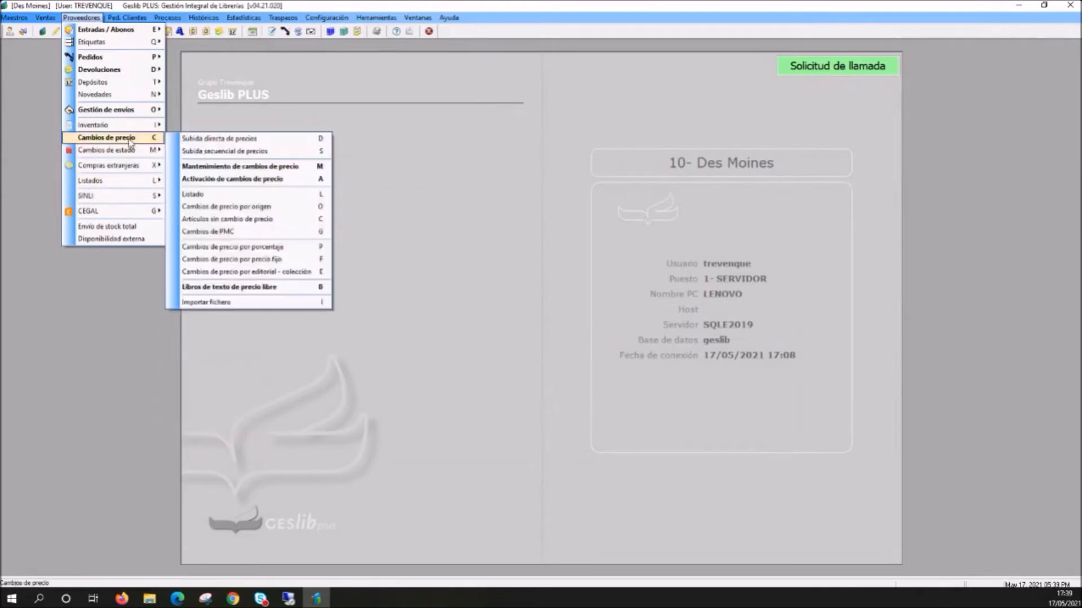
click(276, 288)
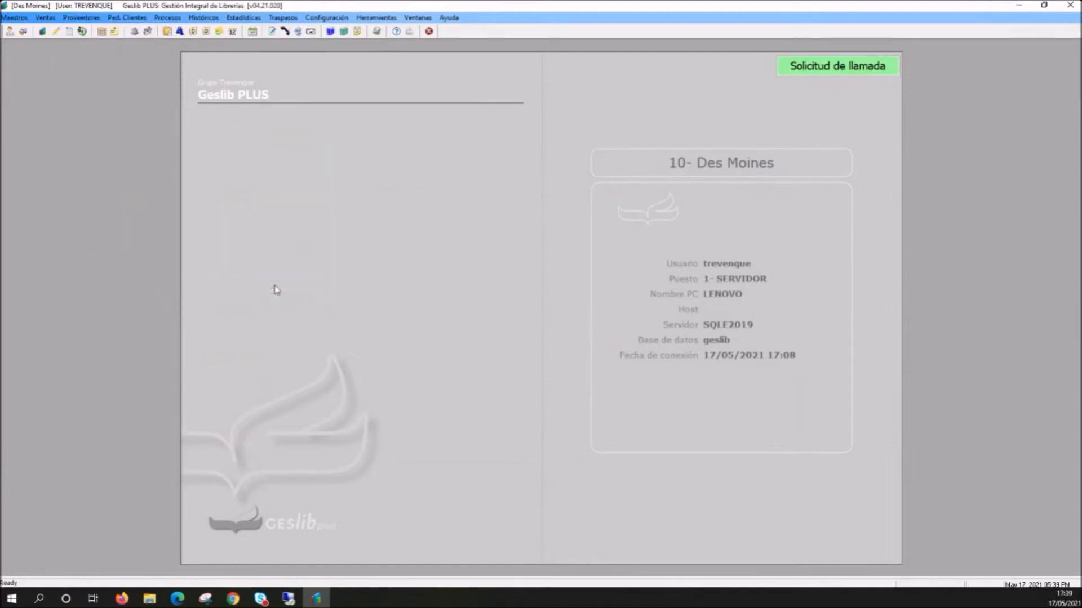
drag(0, 187, 629, 111)
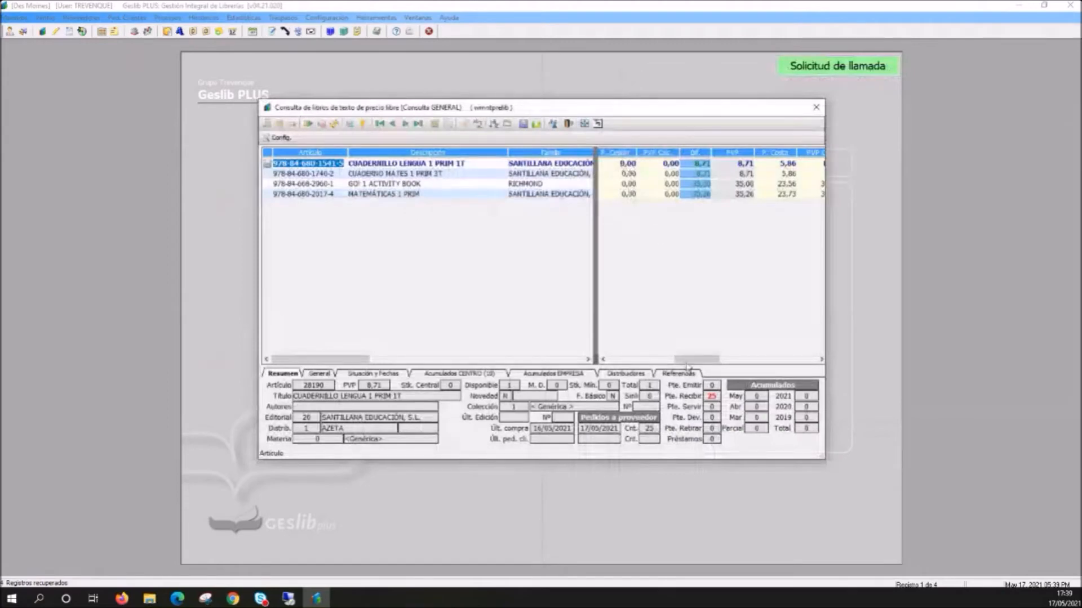
drag(660, 116, 569, 114)
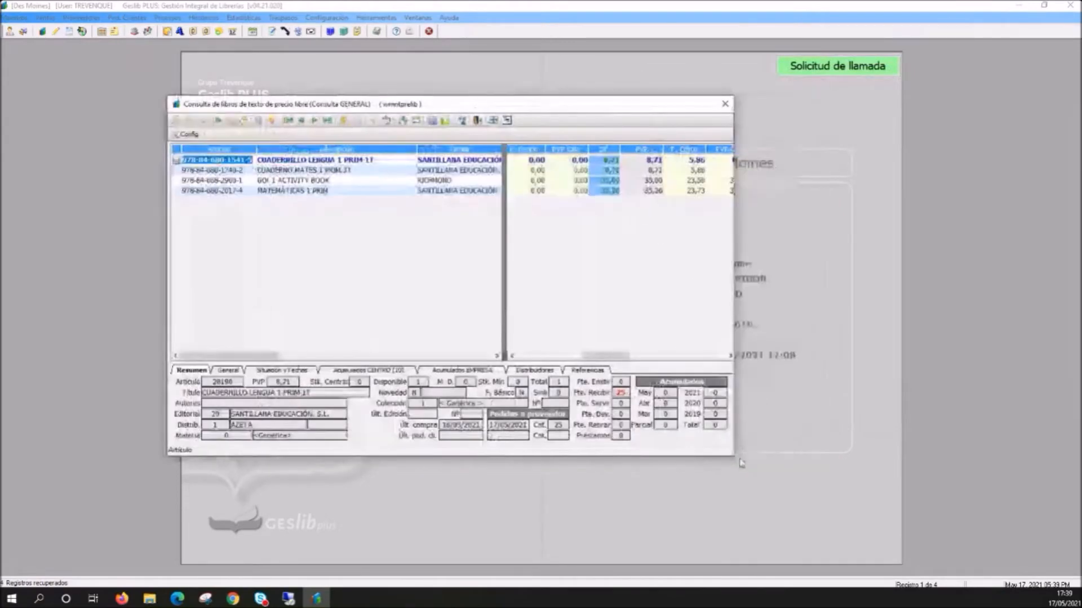
drag(504, 355, 382, 349)
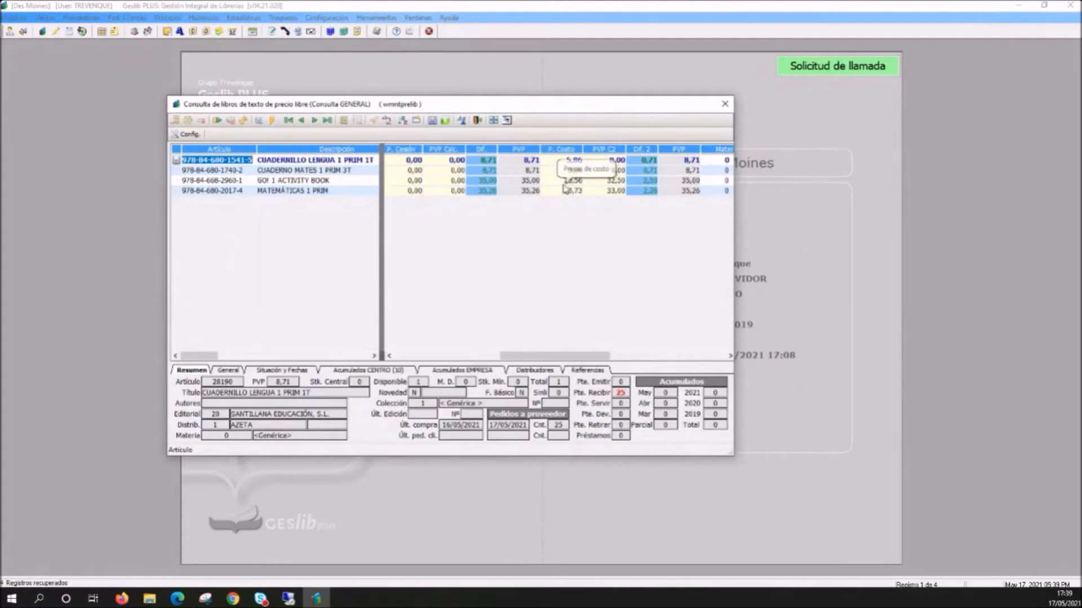
- Try the cost-based price change on CUADERNO MATES 1 PRIM 3T and go through the Dif. column for all listed books
right_click(540, 174)
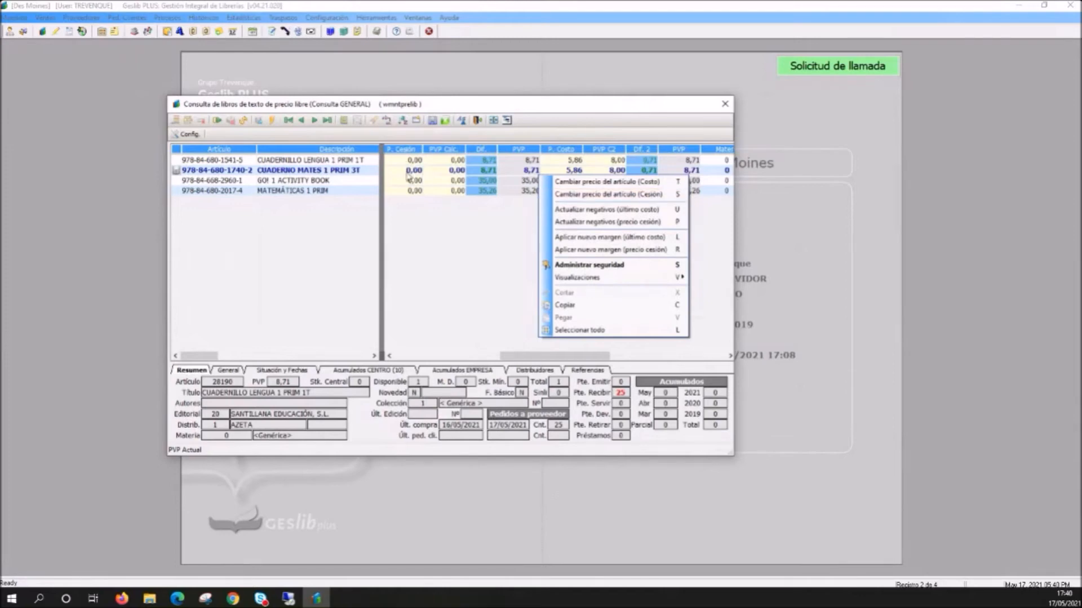
click(580, 186)
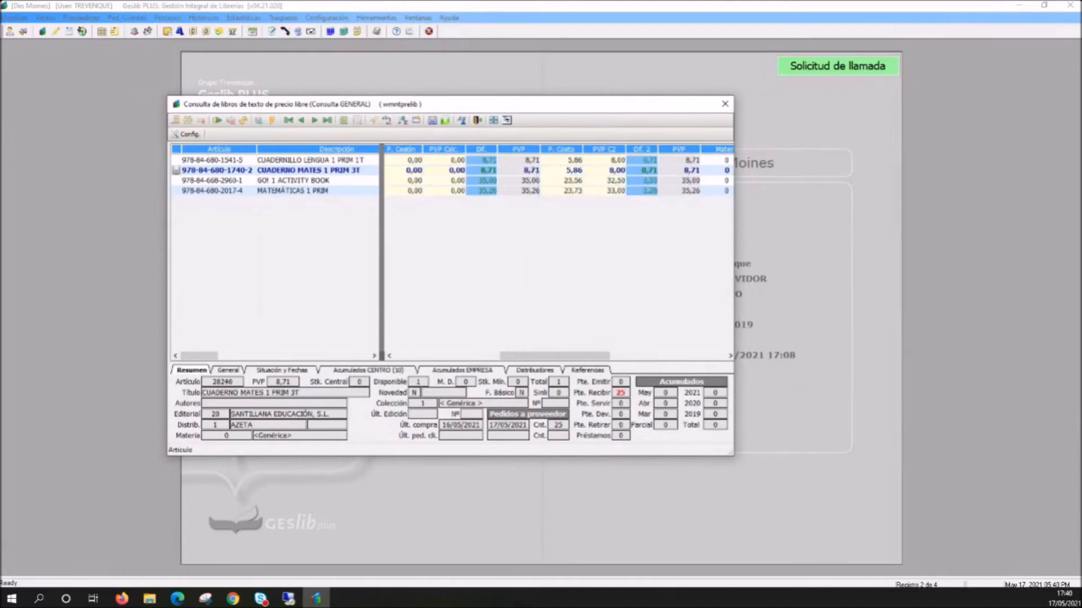
click(476, 160)
key(Down)
key(Down)
key(Down)
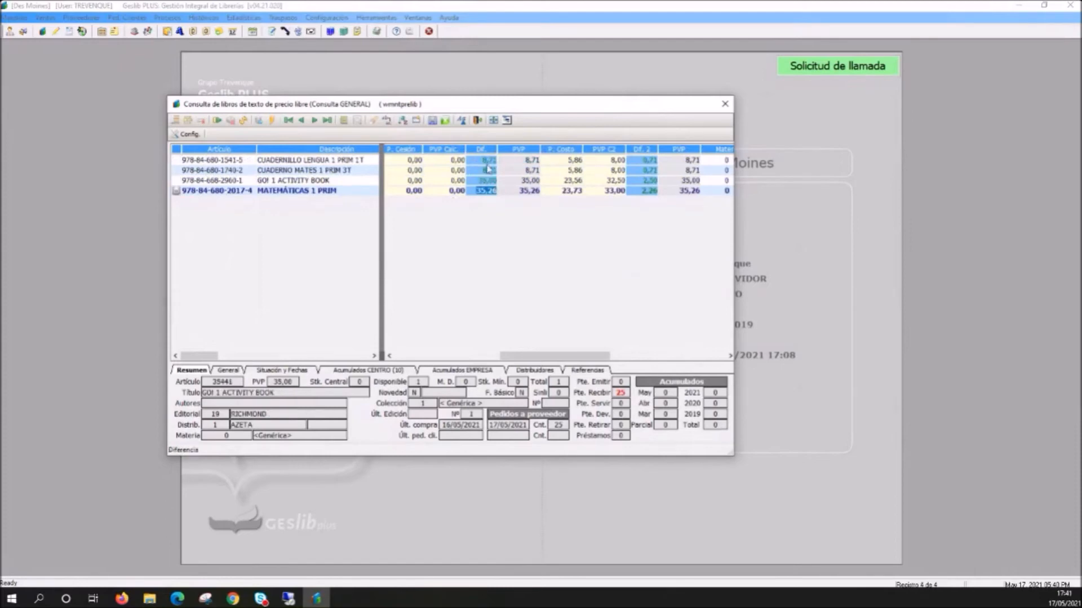
key(ctrl+Home)
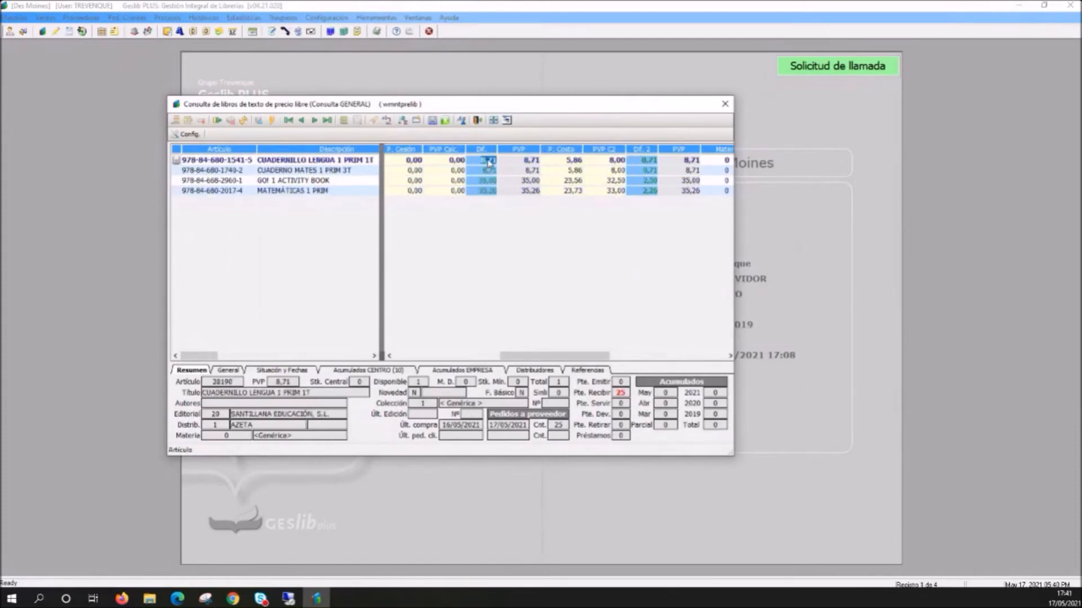
- Examine the cost-based price change for CUADERNILLO LENGUA 1 PRIM 1T, including its margin and calculated PVP, and cancel it
right_click(488, 163)
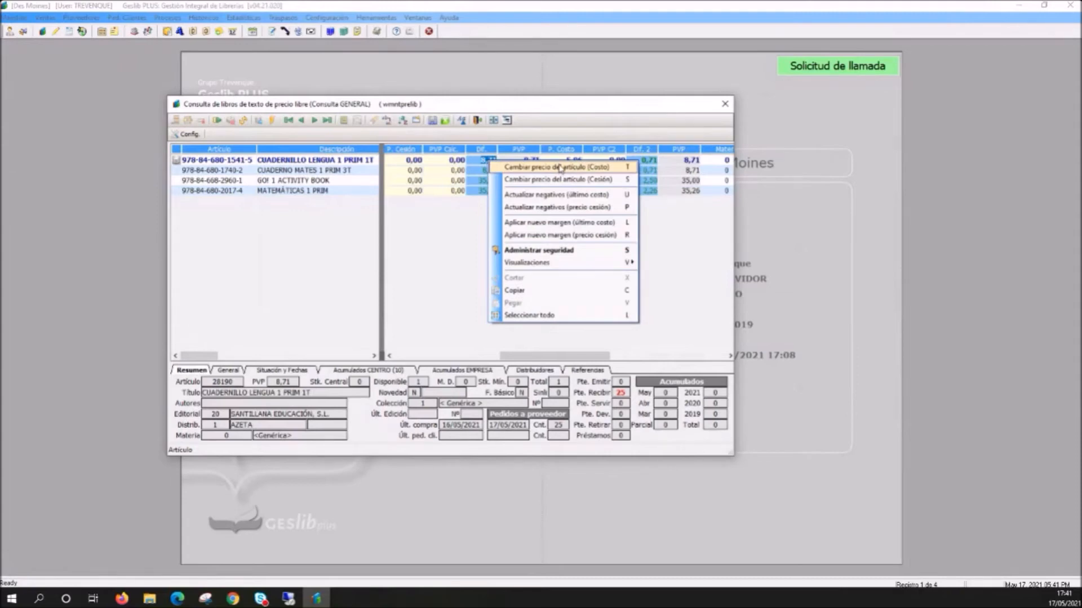
click(602, 171)
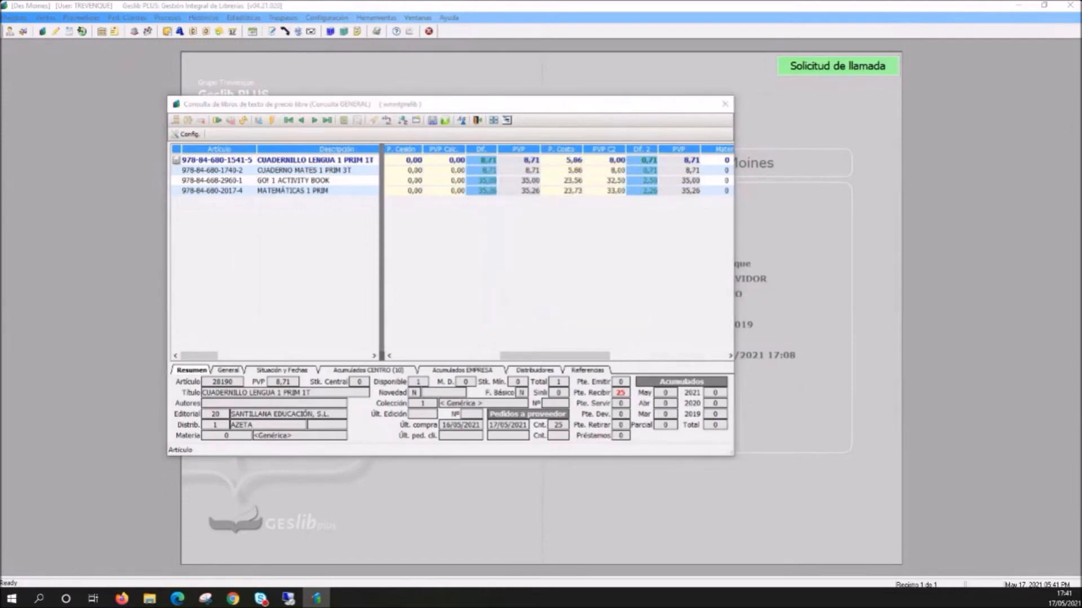
drag(125, 234, 542, 225)
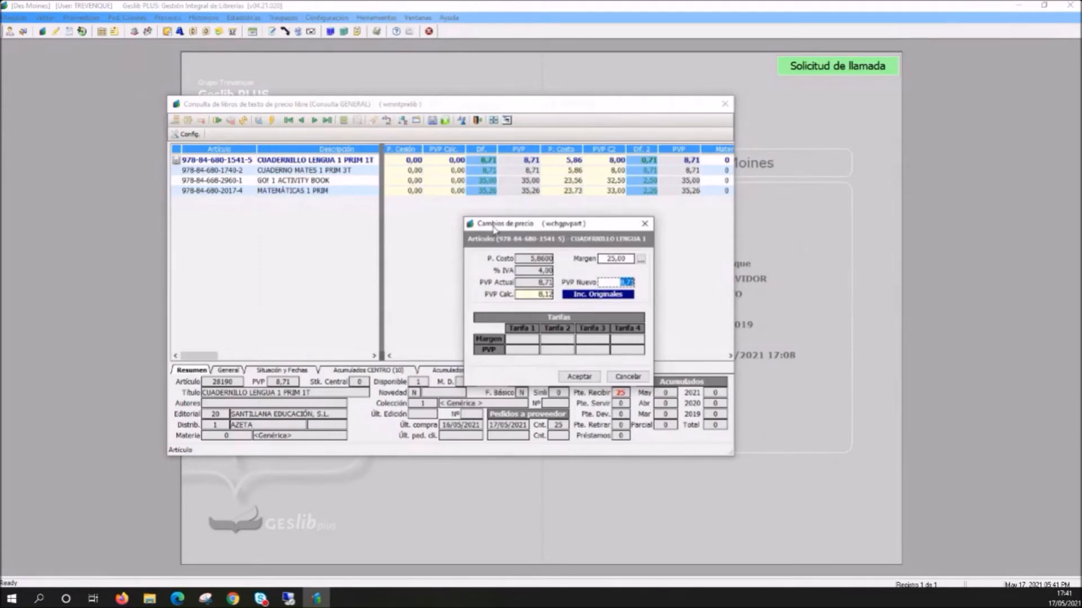
drag(531, 225, 514, 224)
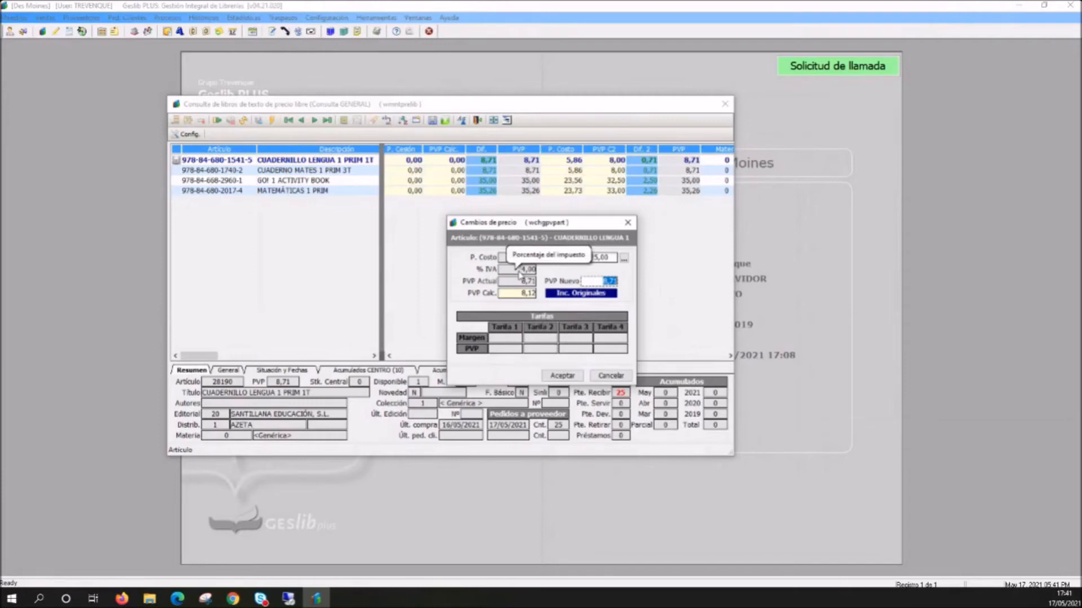
click(603, 258)
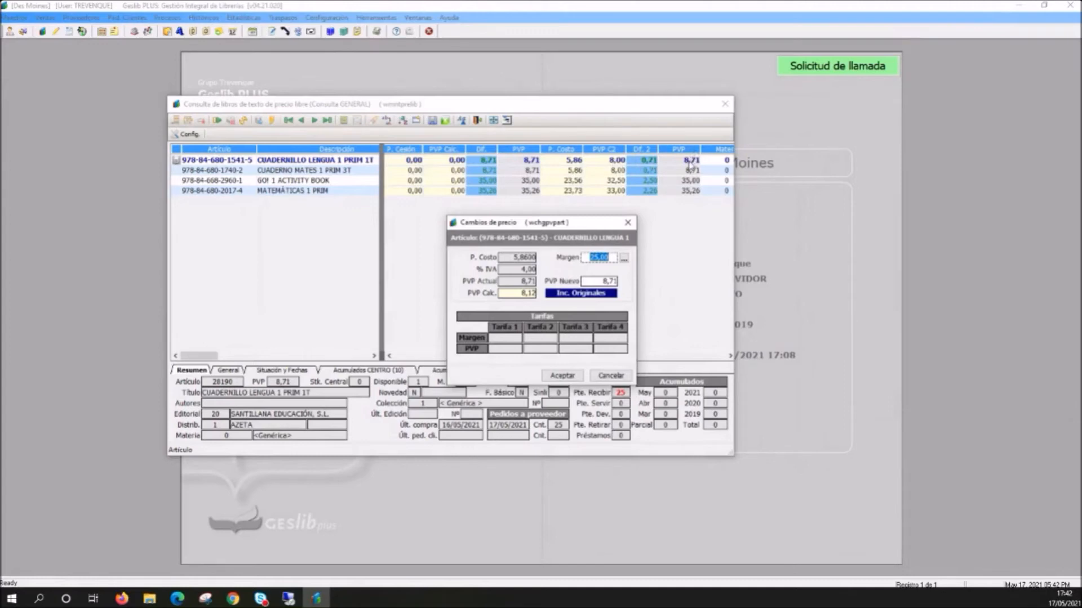
click(609, 377)
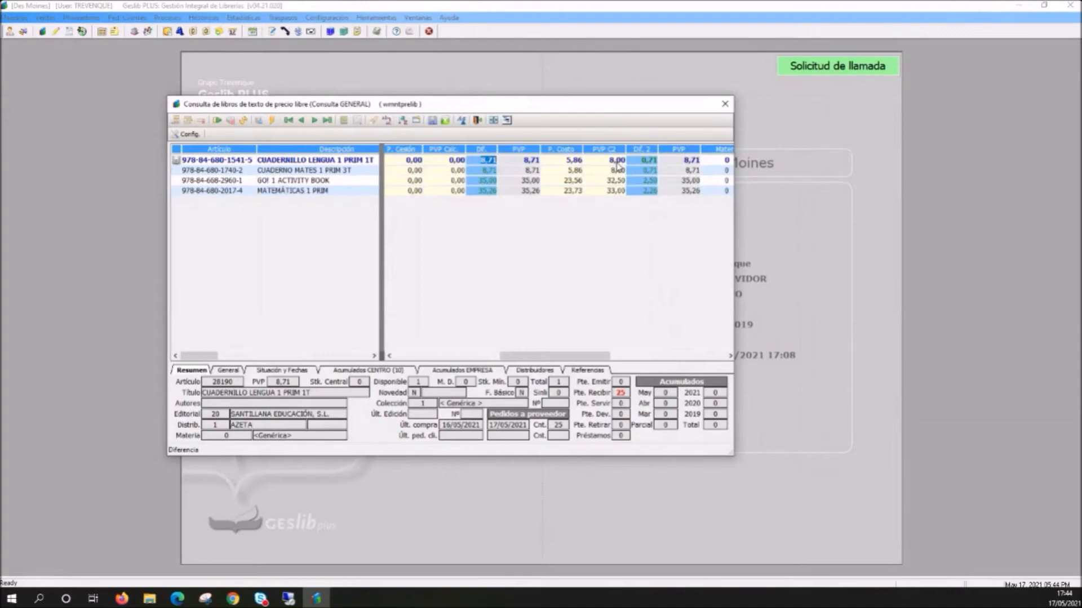
- Close the textbook query and open the application configuration with the Libros parameters under Artículos expanded
drag(602, 109, 615, 114)
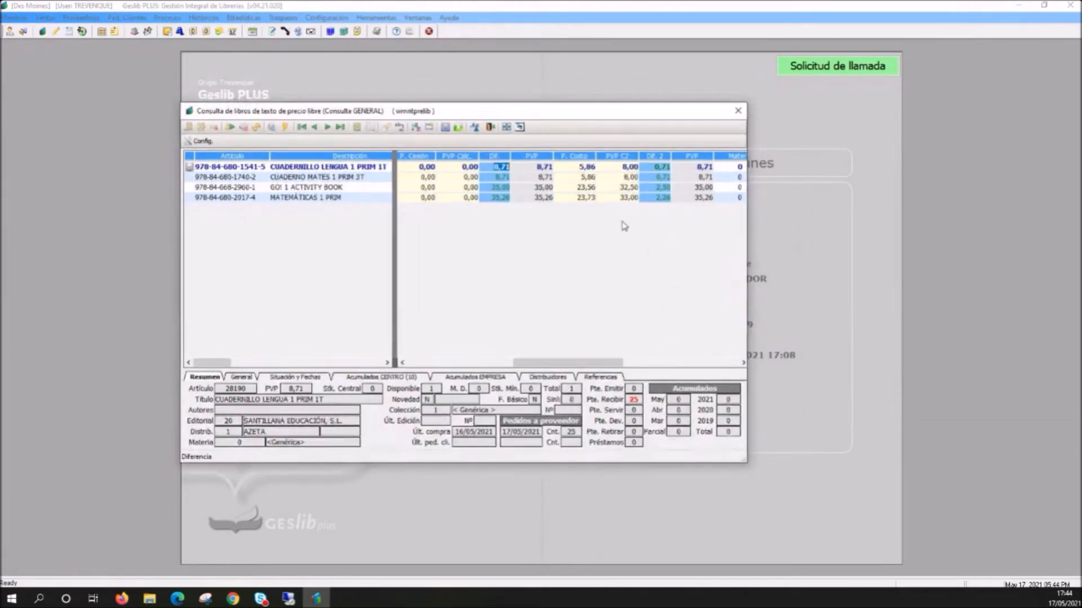
drag(585, 364, 582, 367)
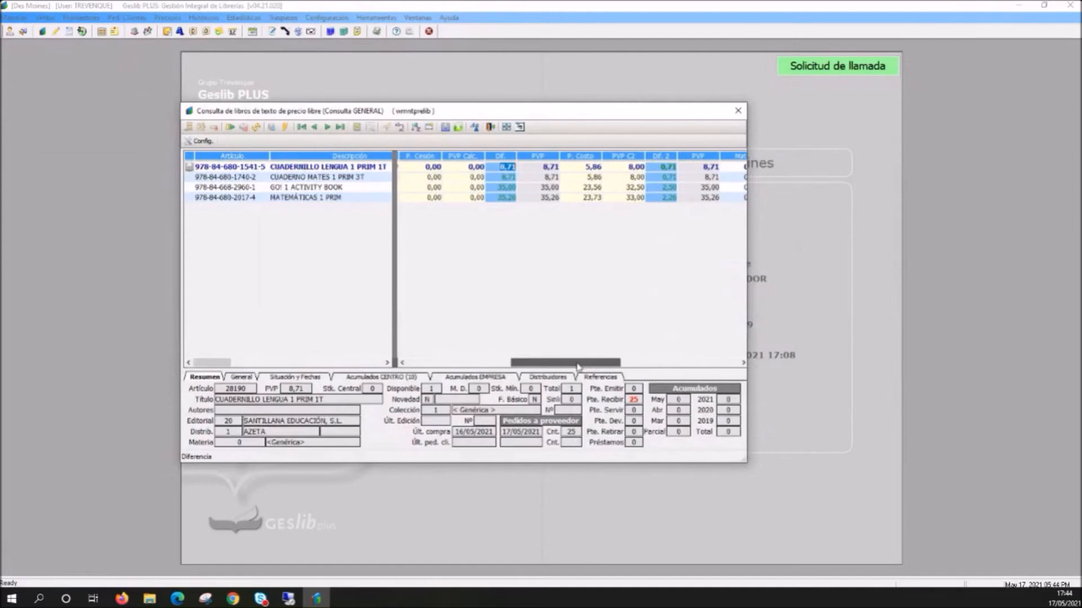
click(738, 111)
click(337, 19)
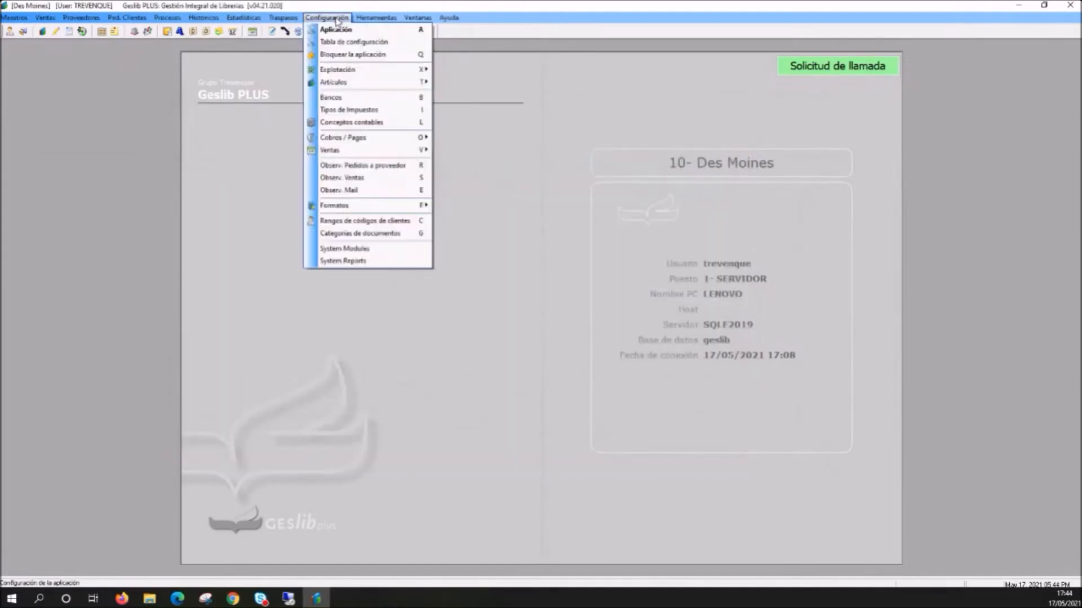
click(340, 32)
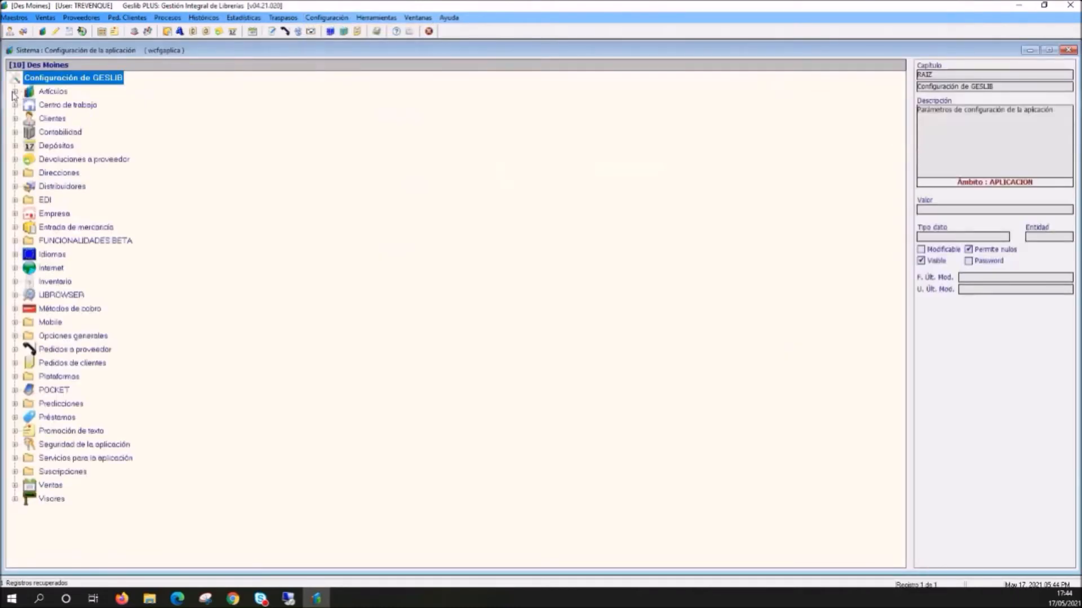
click(15, 92)
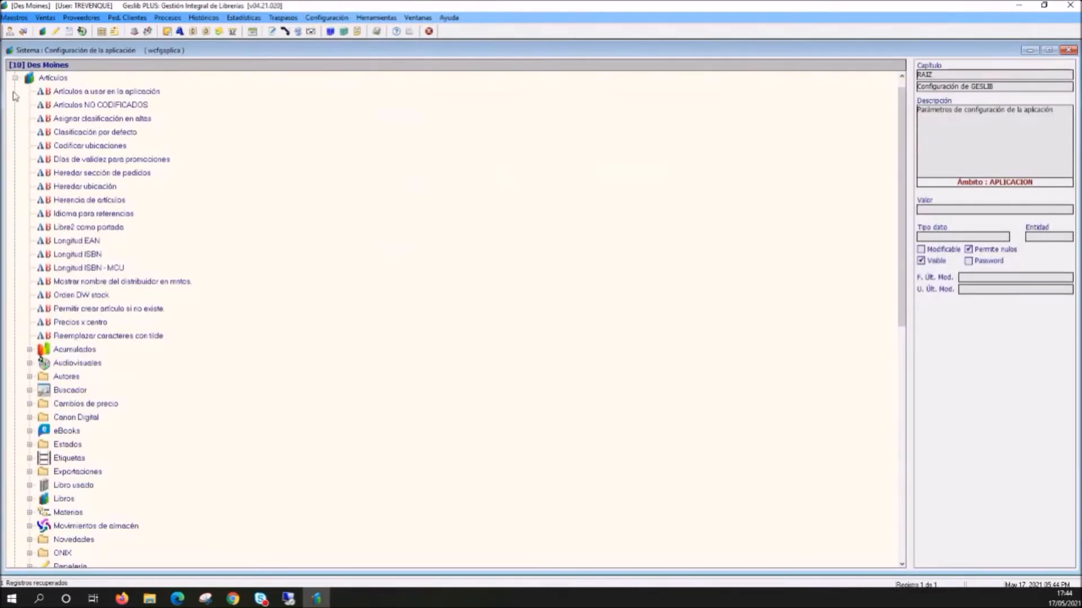
click(29, 498)
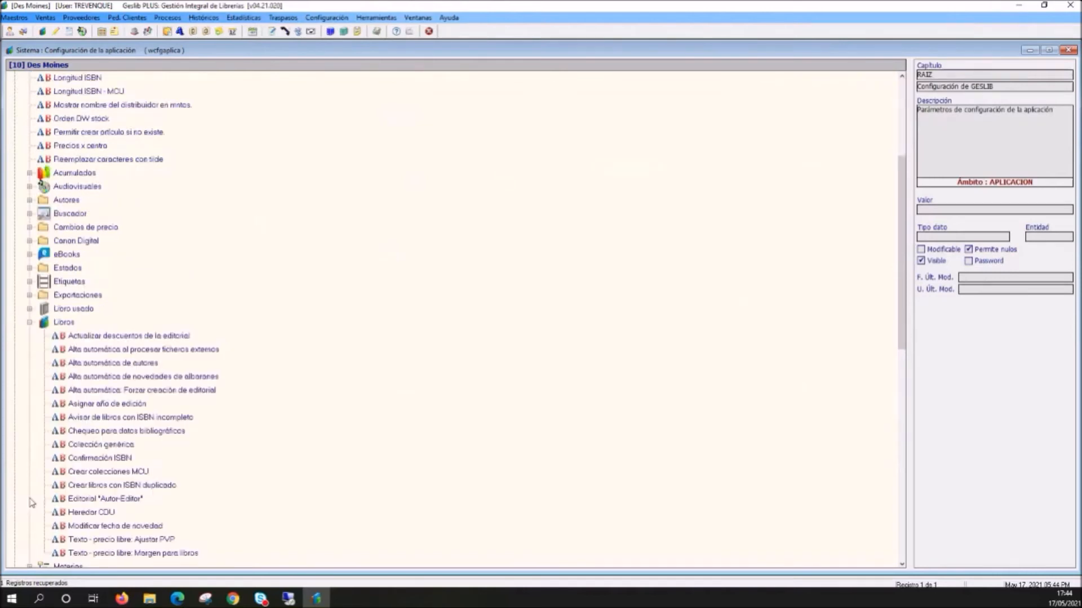
scroll(292, 415, down, 1)
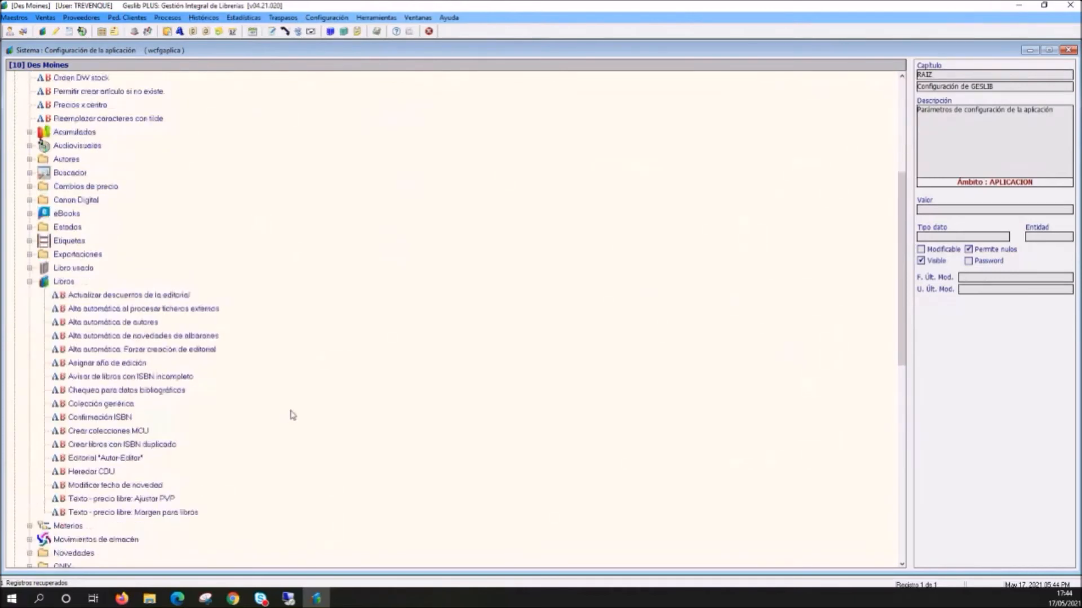
- Review the free-price text parameters Ajustar PVP and Margen para libros without changing them, and close the application configuration
click(144, 500)
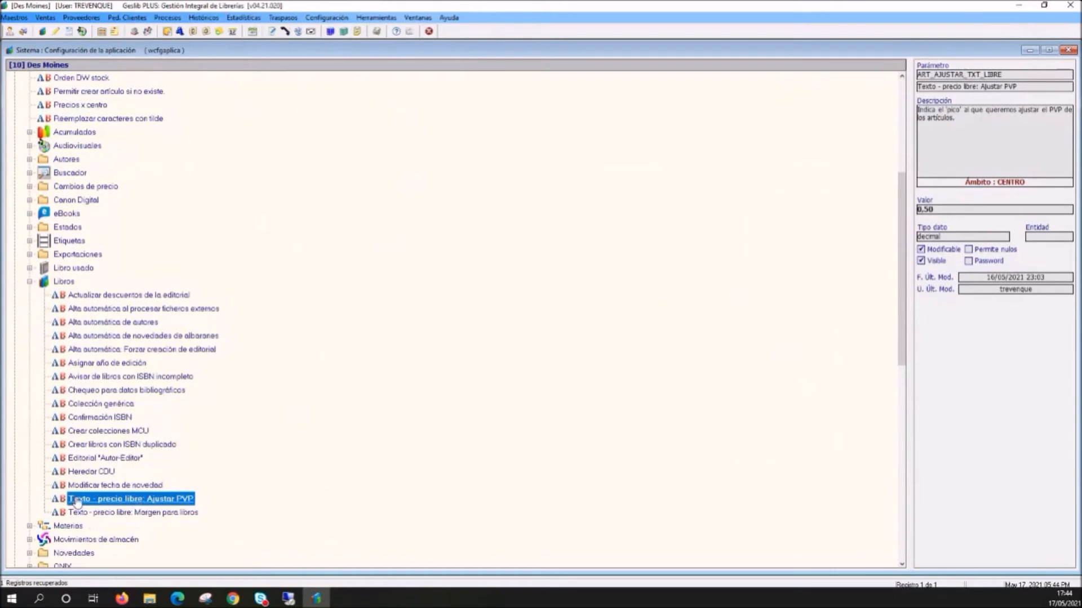
double_click(157, 502)
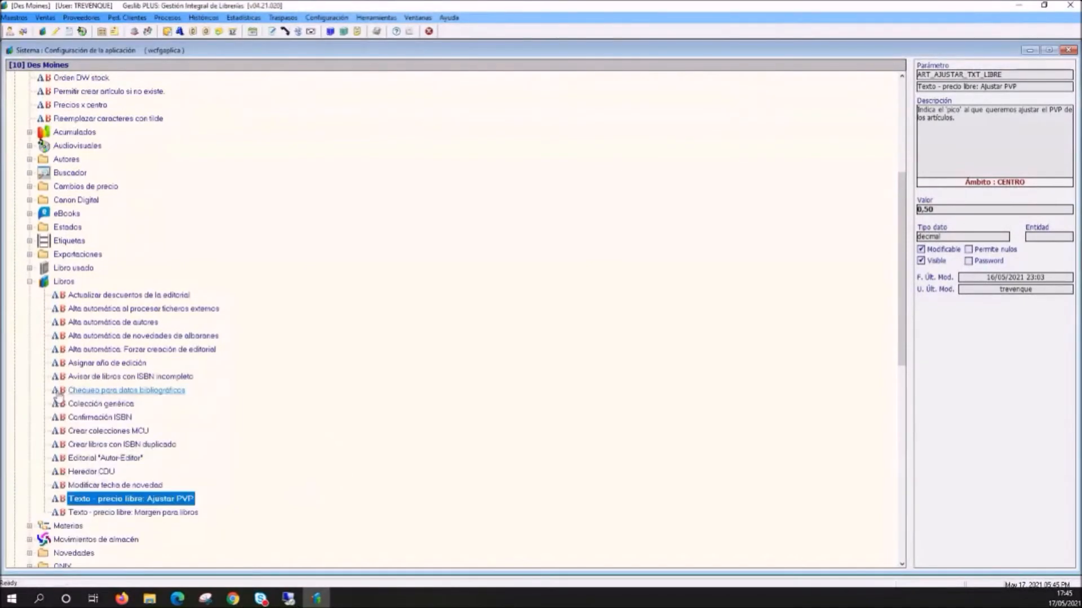
click(120, 514)
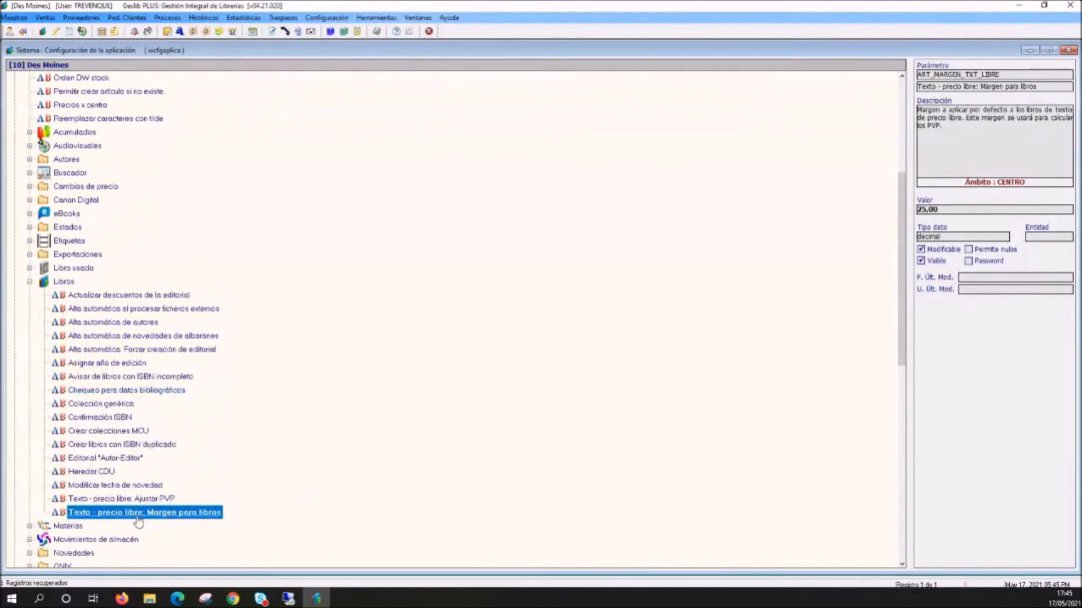
double_click(169, 512)
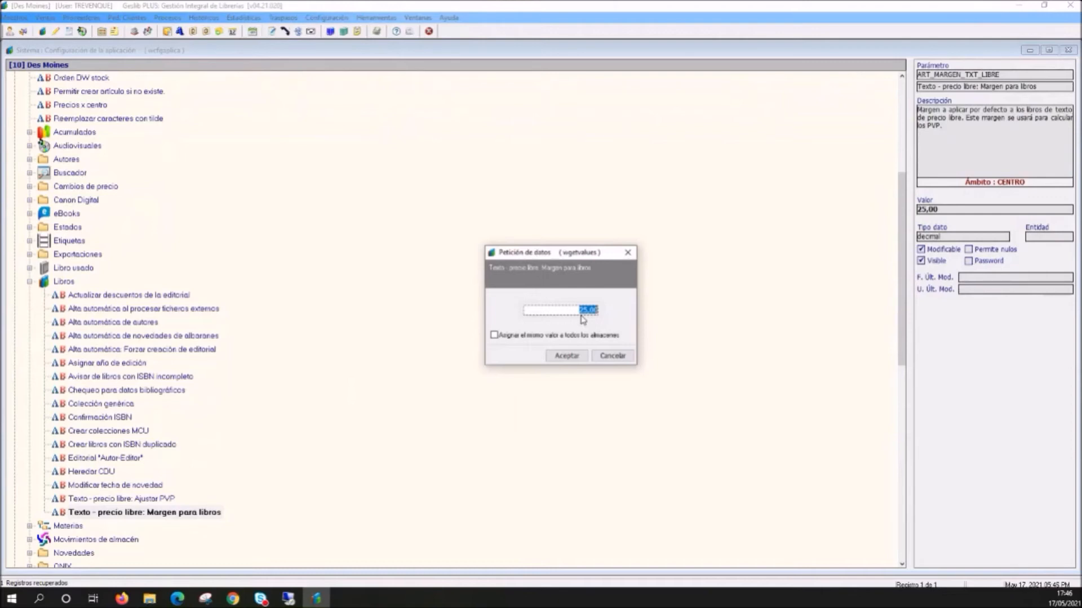
click(626, 359)
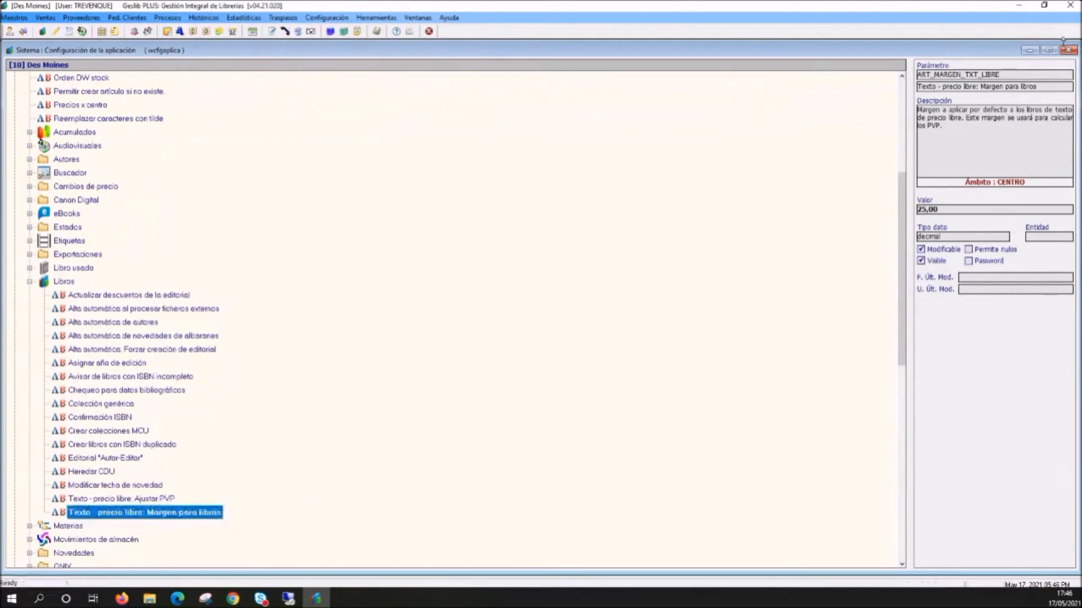
click(1069, 51)
- Return to the free-price textbooks query and shrink the first grid pane so the cession and cost price columns sit beside Descripción
click(81, 17)
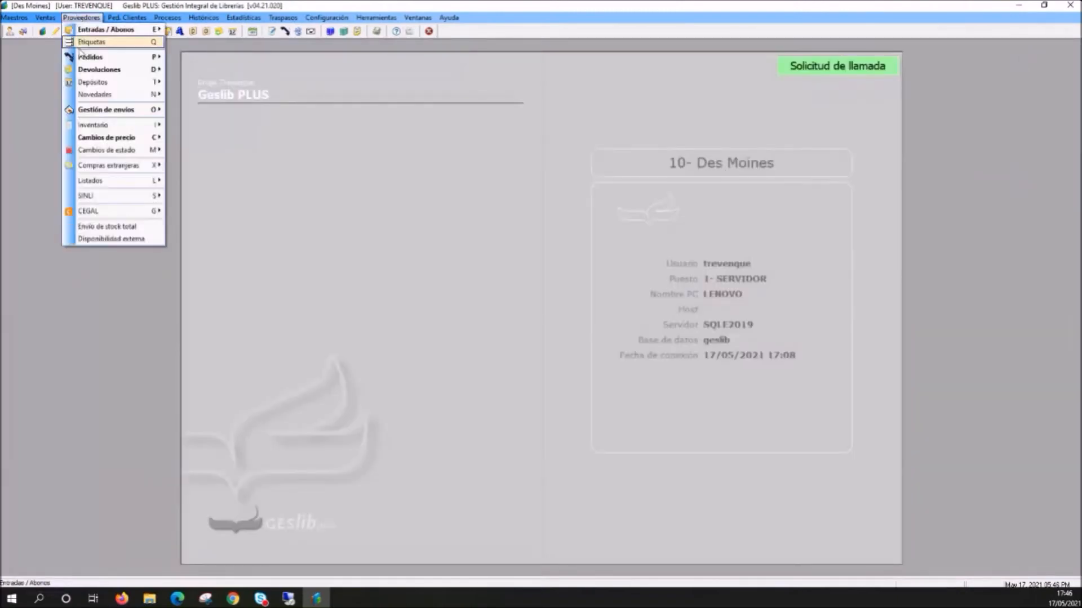
mouse_move(108, 197)
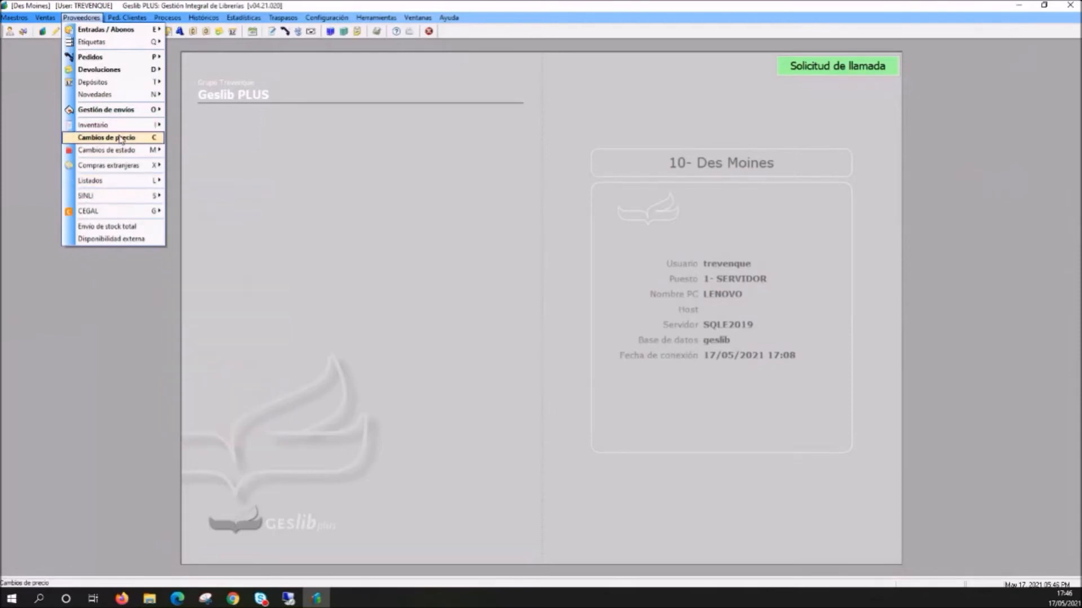
mouse_move(122, 139)
click(268, 287)
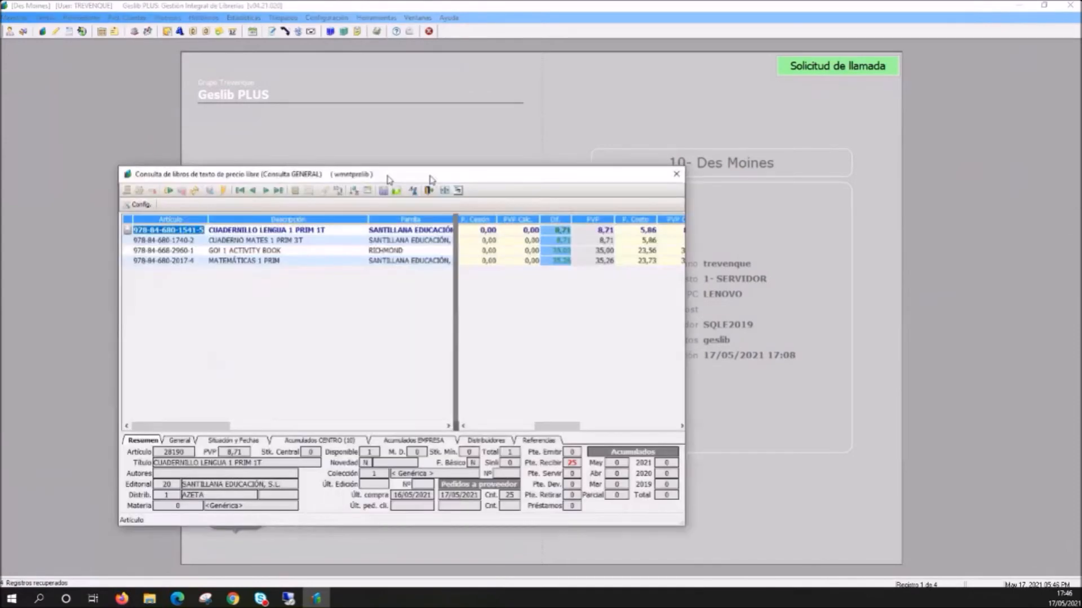
drag(387, 179, 427, 100)
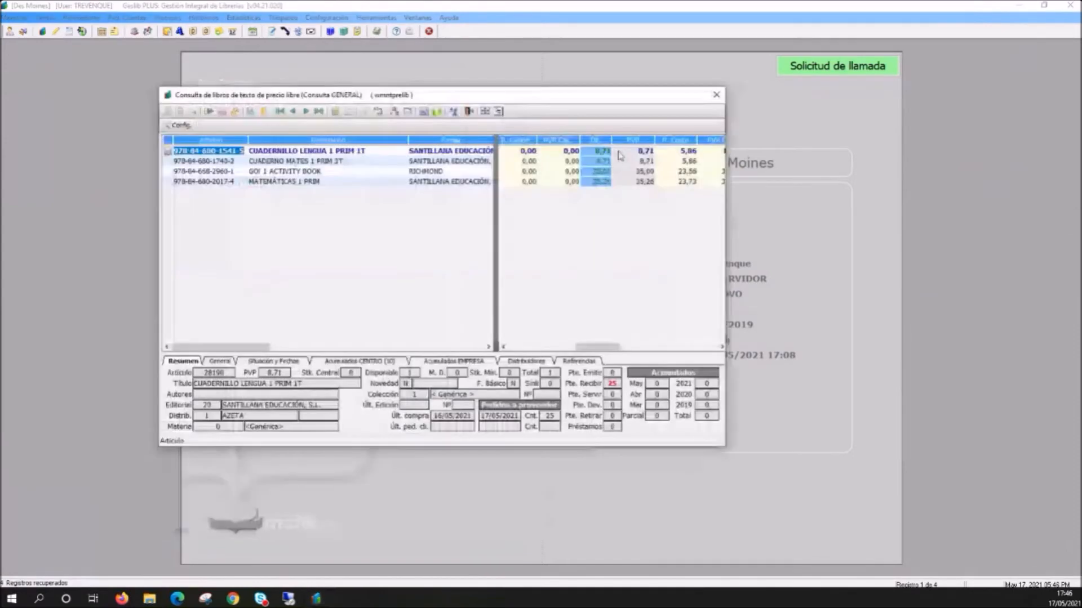
right_click(581, 126)
click(642, 131)
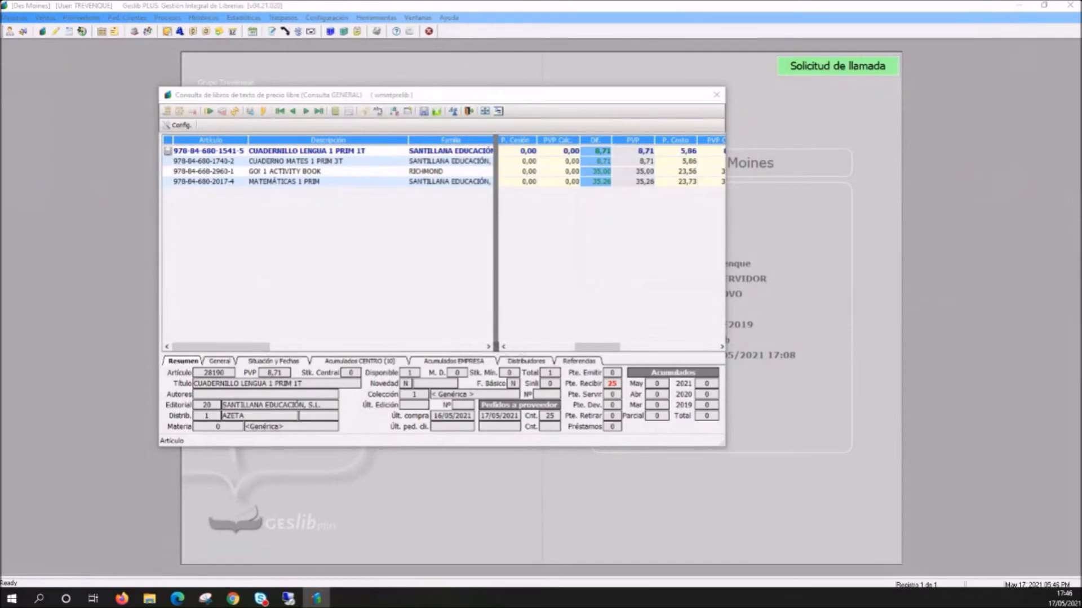
drag(495, 347, 388, 352)
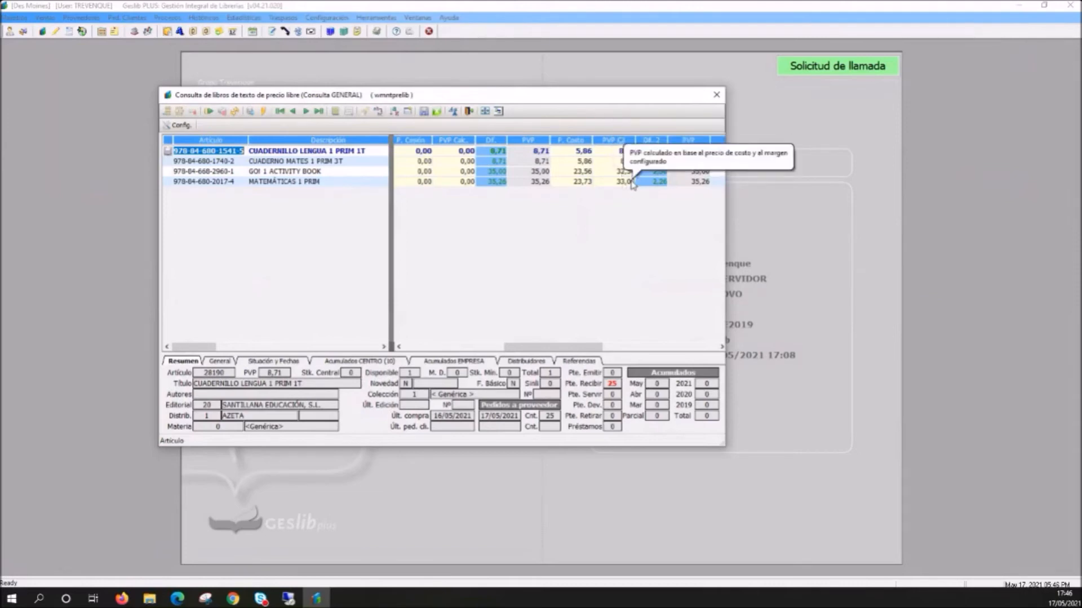
- Open the cost-based price change for CUADERNILLO LENGUA 1 PRIM 1T
click(499, 152)
right_click(500, 156)
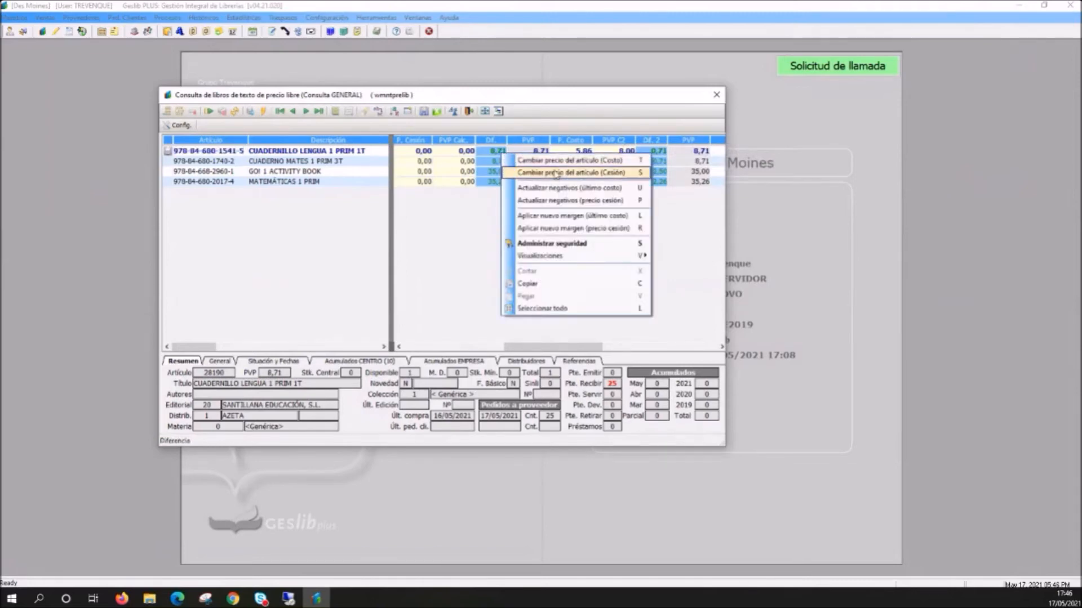
click(556, 163)
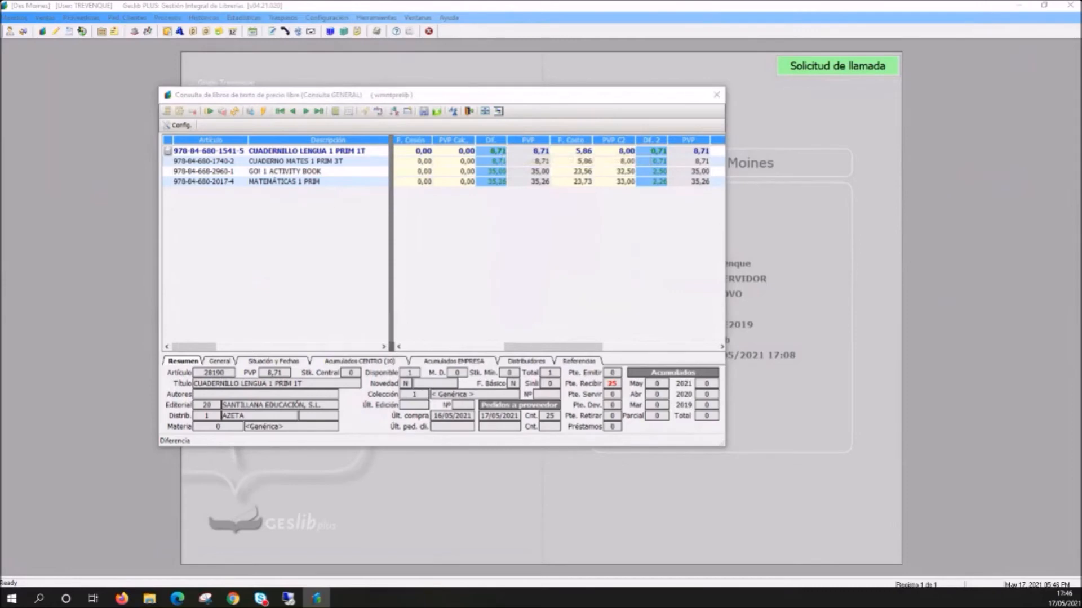
drag(17, 271, 508, 249)
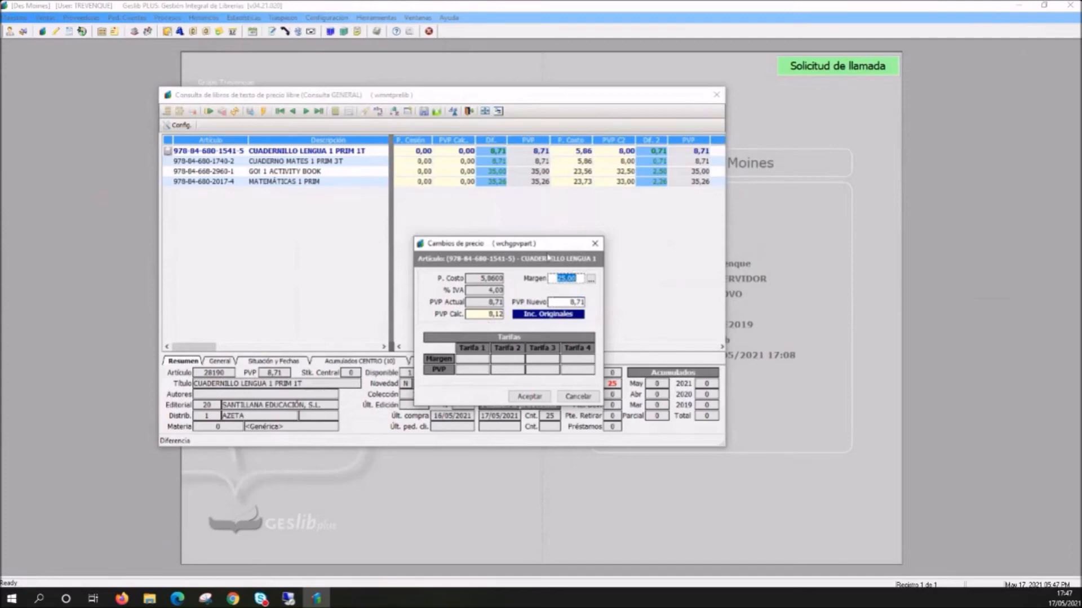
- Try a margin of 30 in the price change to recalculate the PVP
click(557, 280)
drag(557, 280, 582, 286)
text(30)
key(Tab)
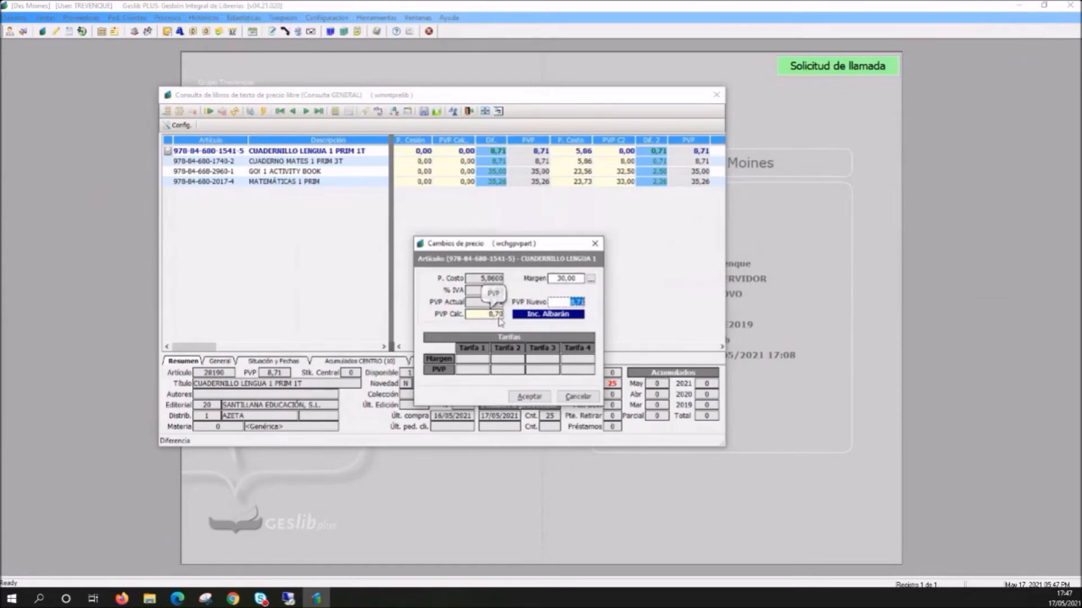
- Set the margin to 20 and PVP Nuevo to 7,50 for CUADERNILLO LENGUA 1 PRIM 1T, and accept the price change
click(561, 279)
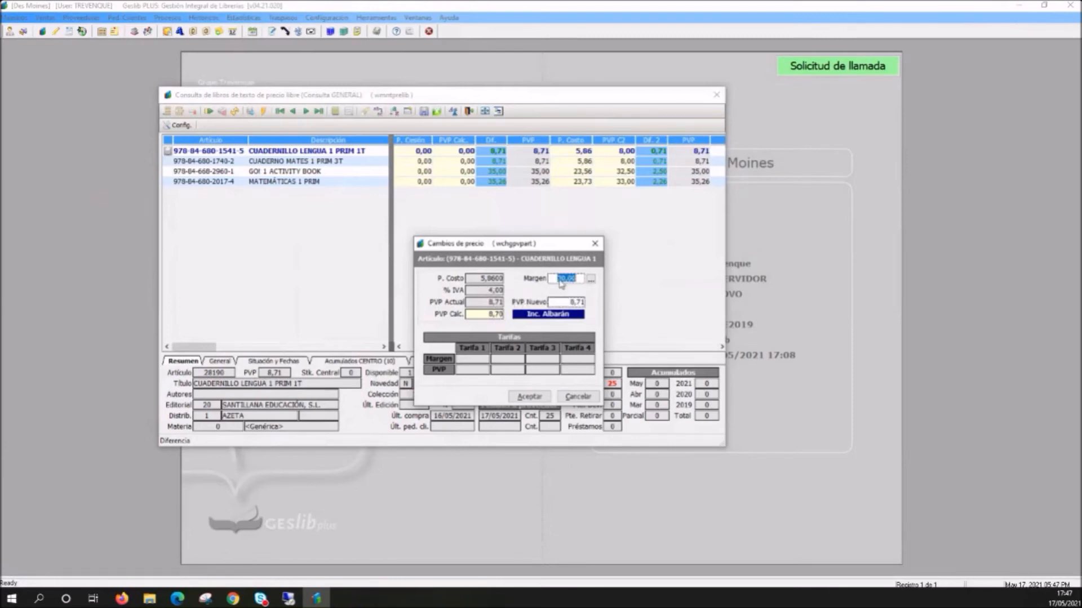
text(20)
key(BackSpace)
text(0)
key(Tab)
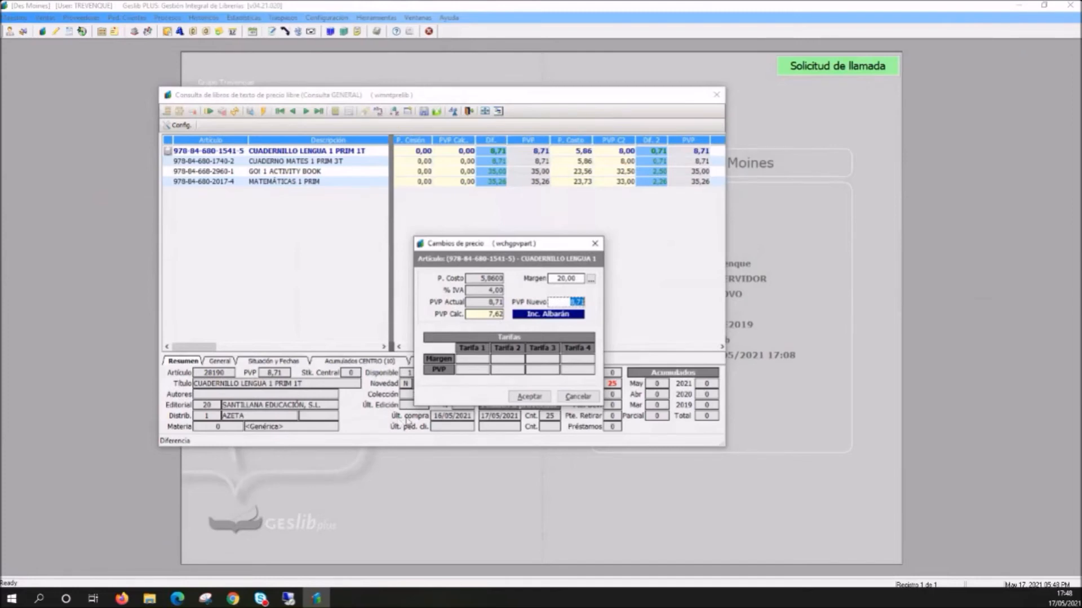
click(562, 304)
drag(561, 305, 596, 315)
text(7,50)
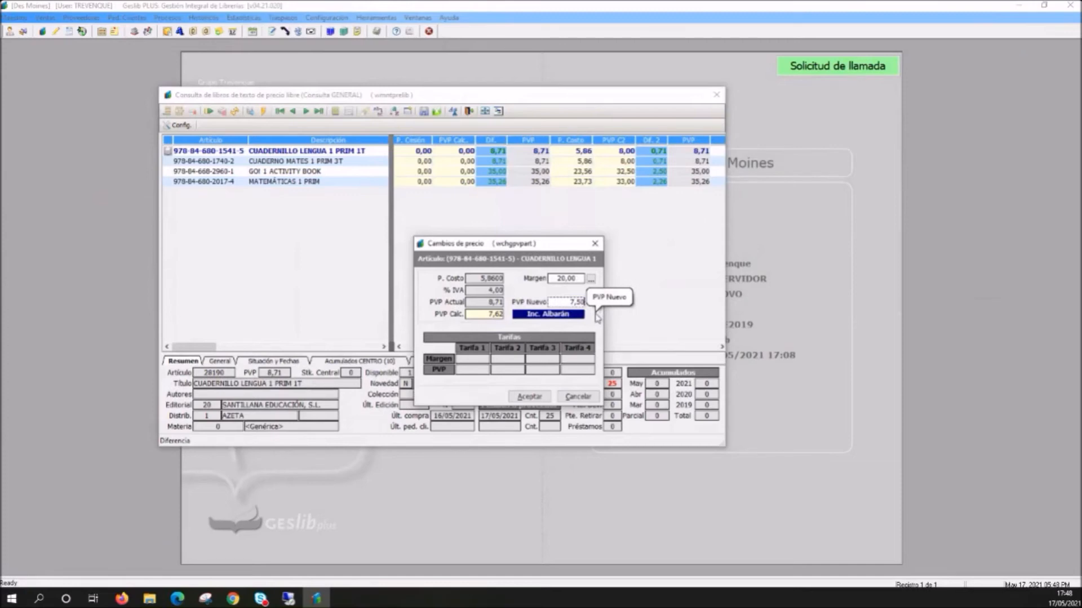
click(540, 395)
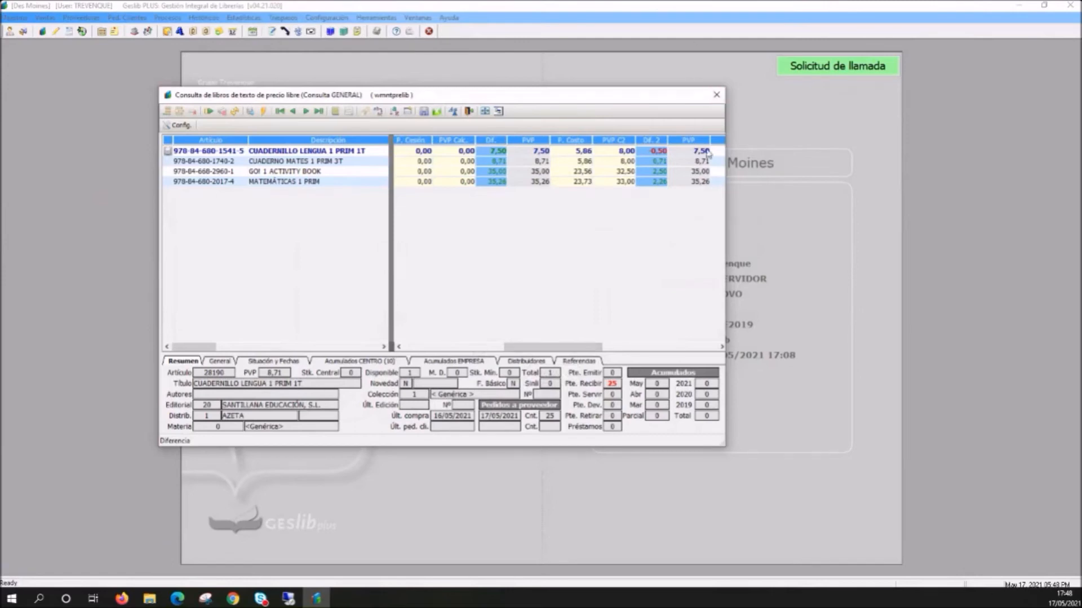
- Examine the cost-based difference, current PVP and calculated PVP of CUADERNILLO LENGUA 1 PRIM 1T, along with the options for updating negatives
click(653, 151)
click(698, 152)
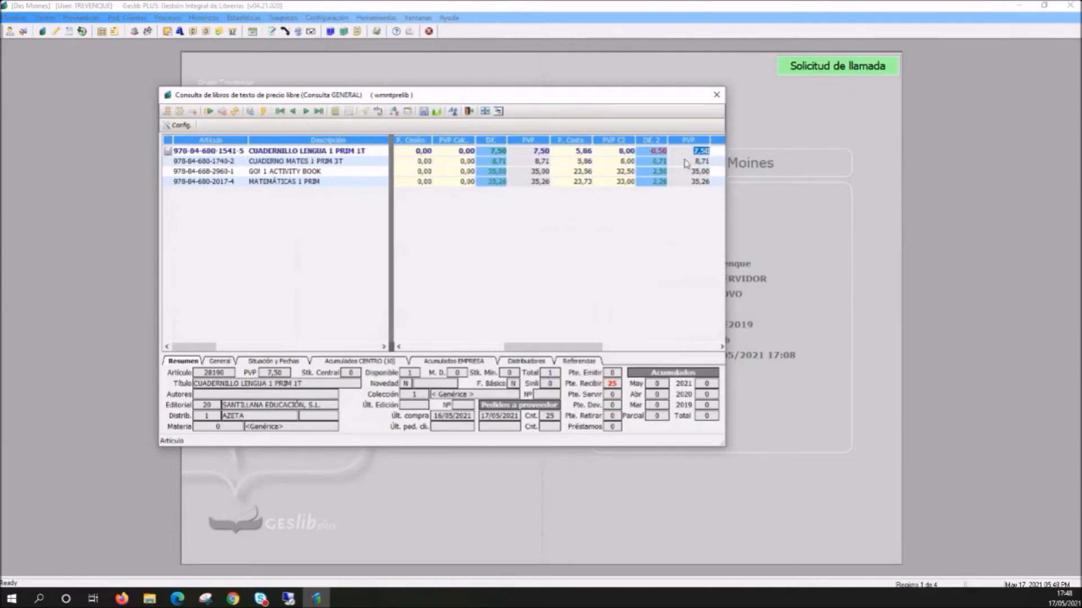
click(608, 151)
right_click(604, 152)
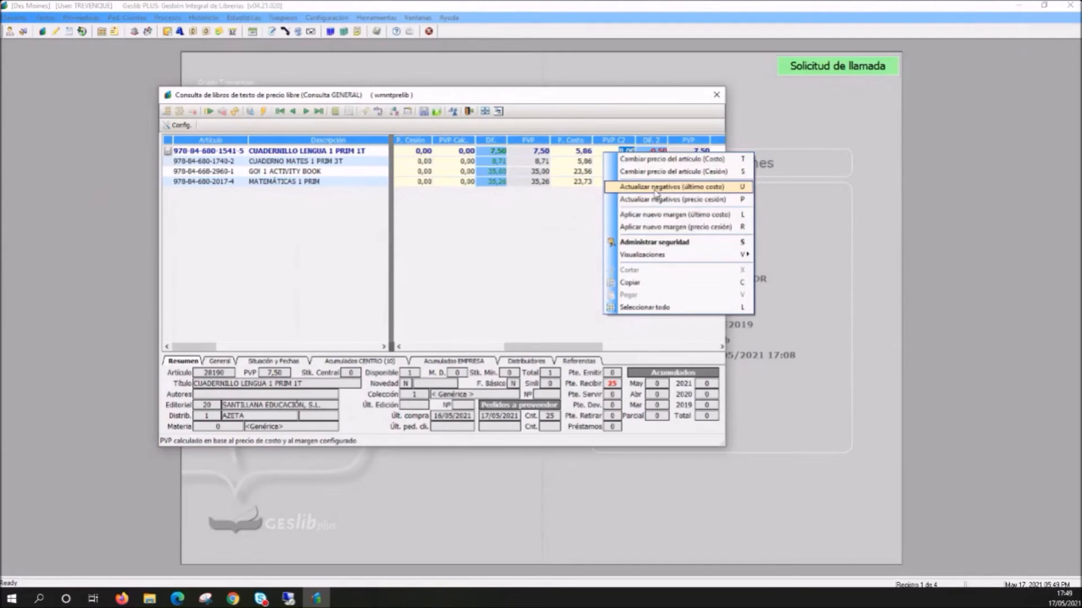
click(529, 228)
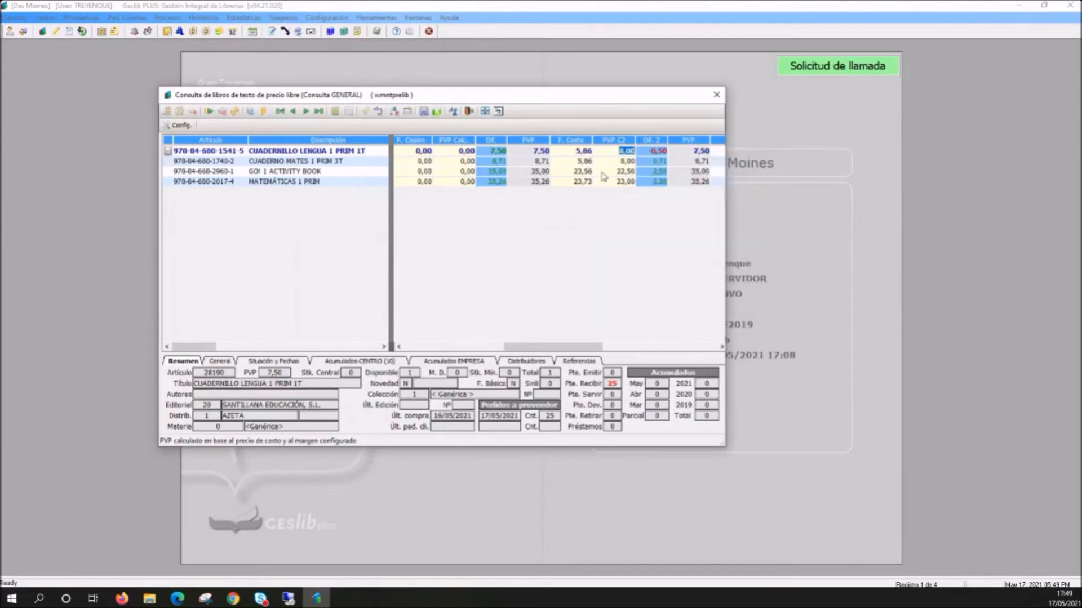
right_click(513, 209)
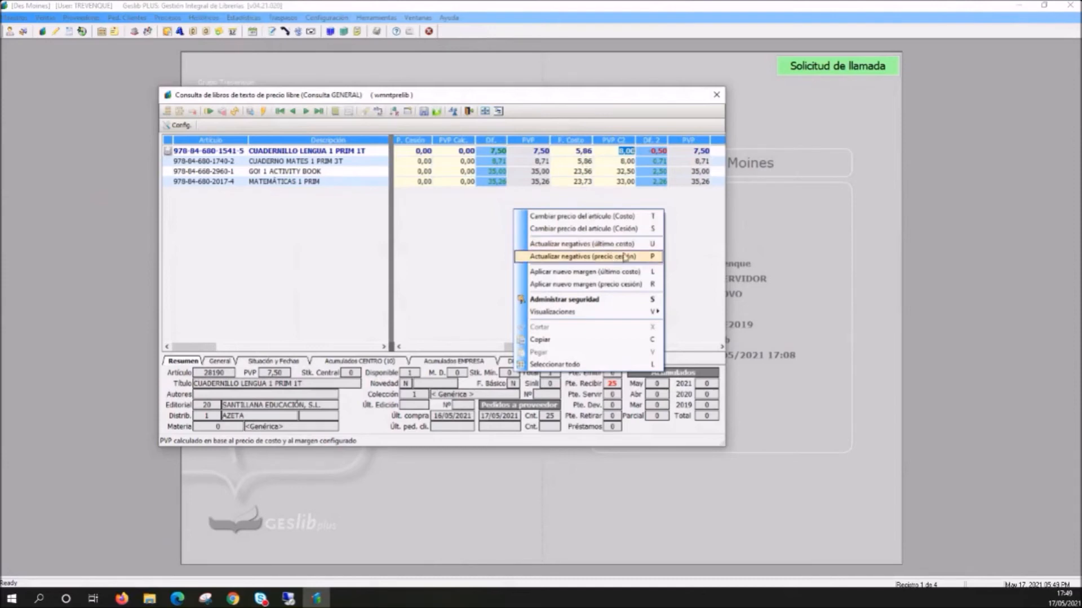
click(673, 201)
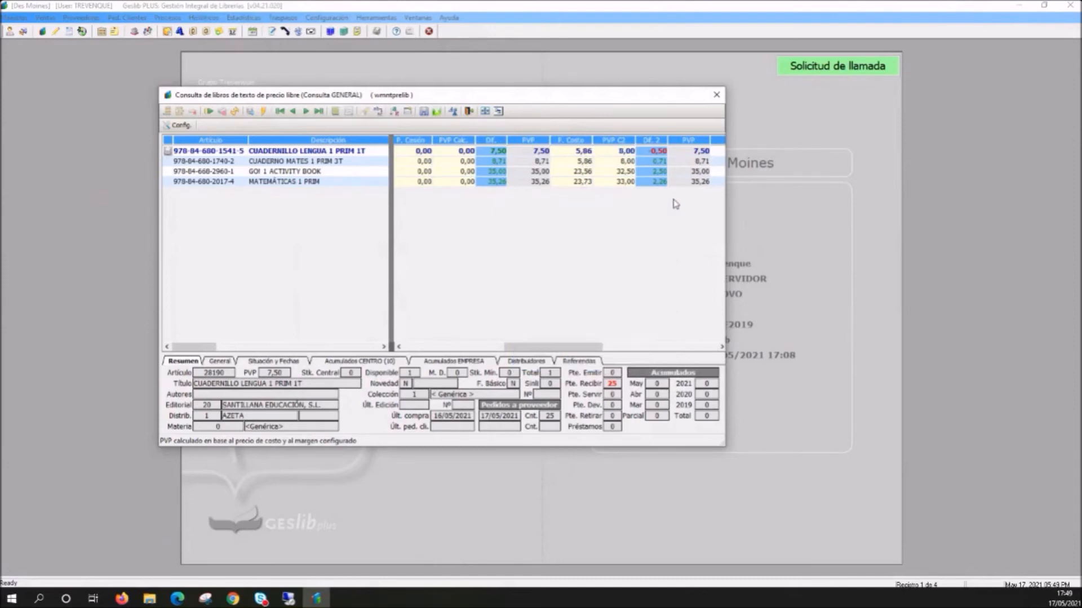
click(658, 151)
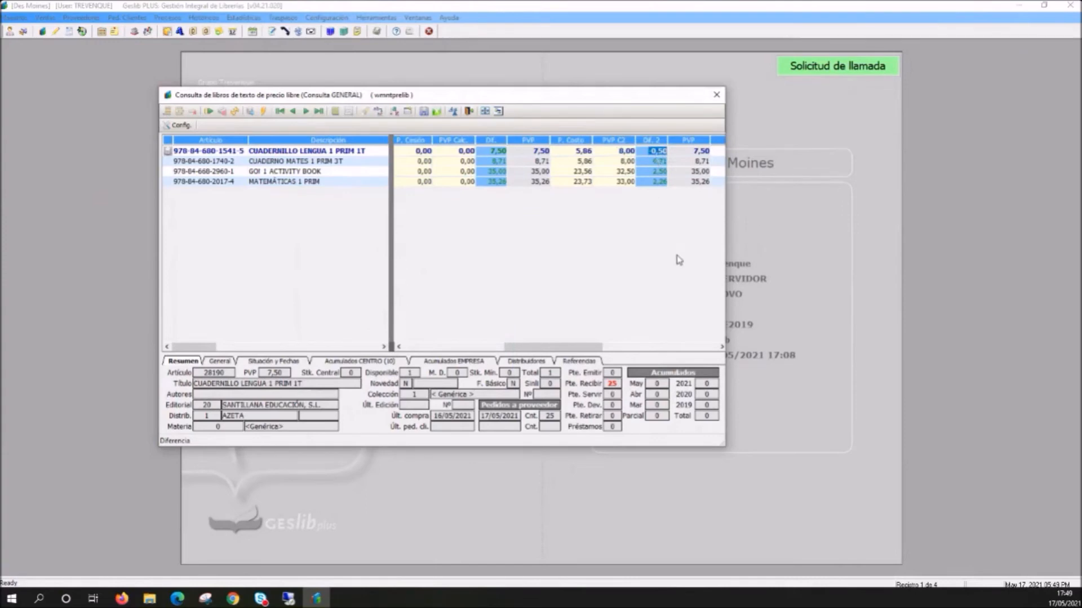
click(700, 153)
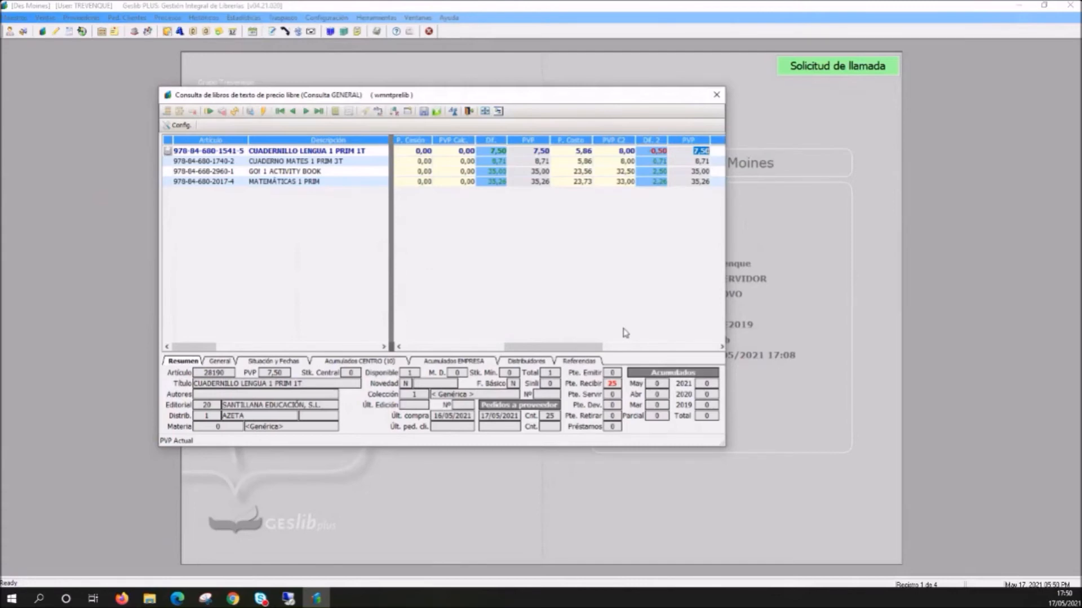
- Update the PVP of books with a negative difference based on último costo, and close the price change activation report
right_click(577, 150)
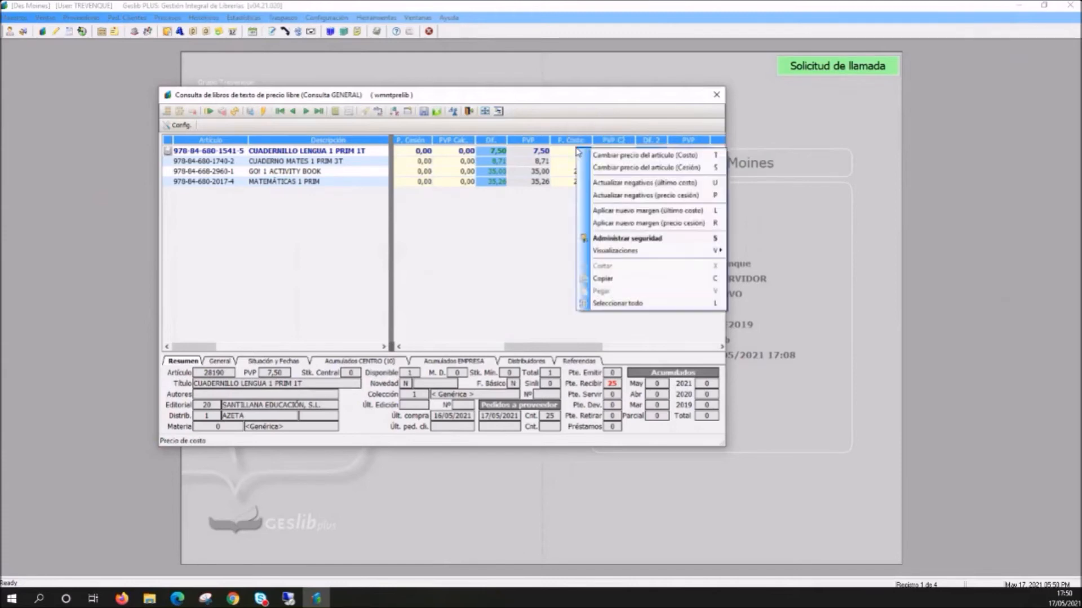
click(612, 187)
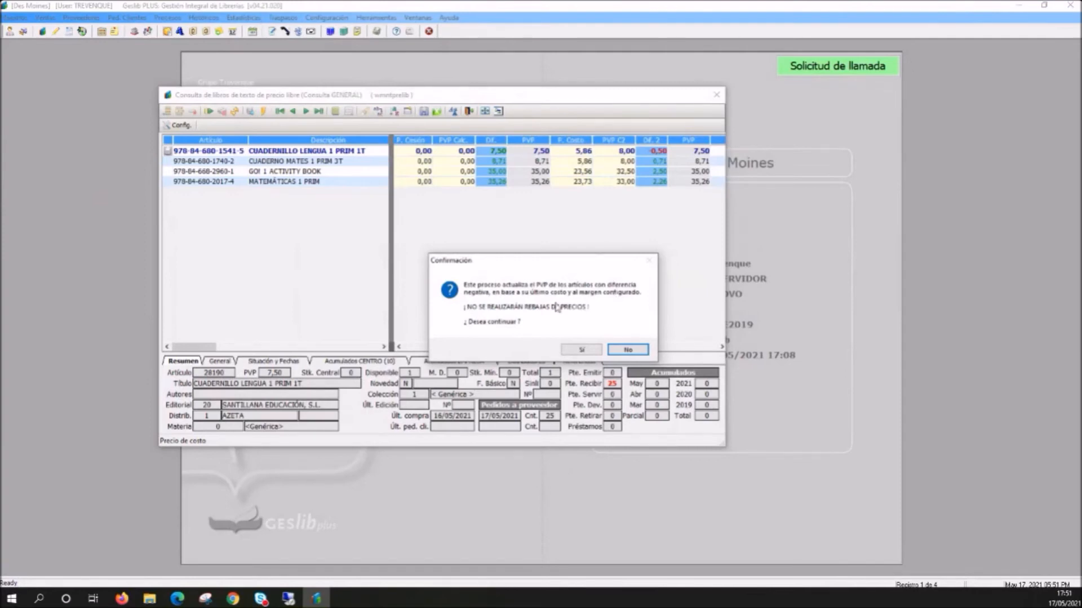
click(586, 352)
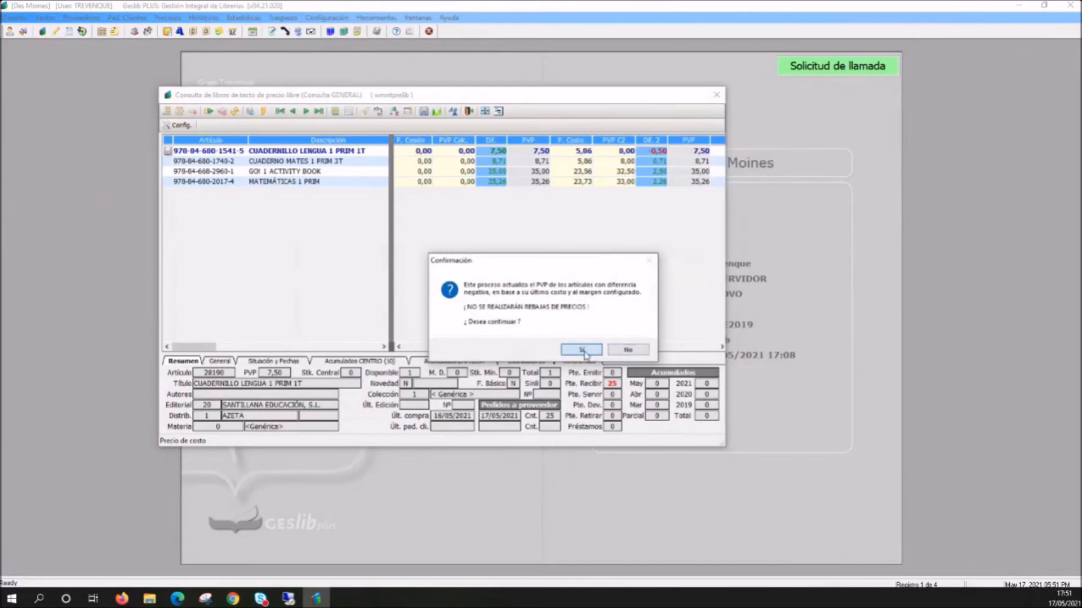
click(584, 351)
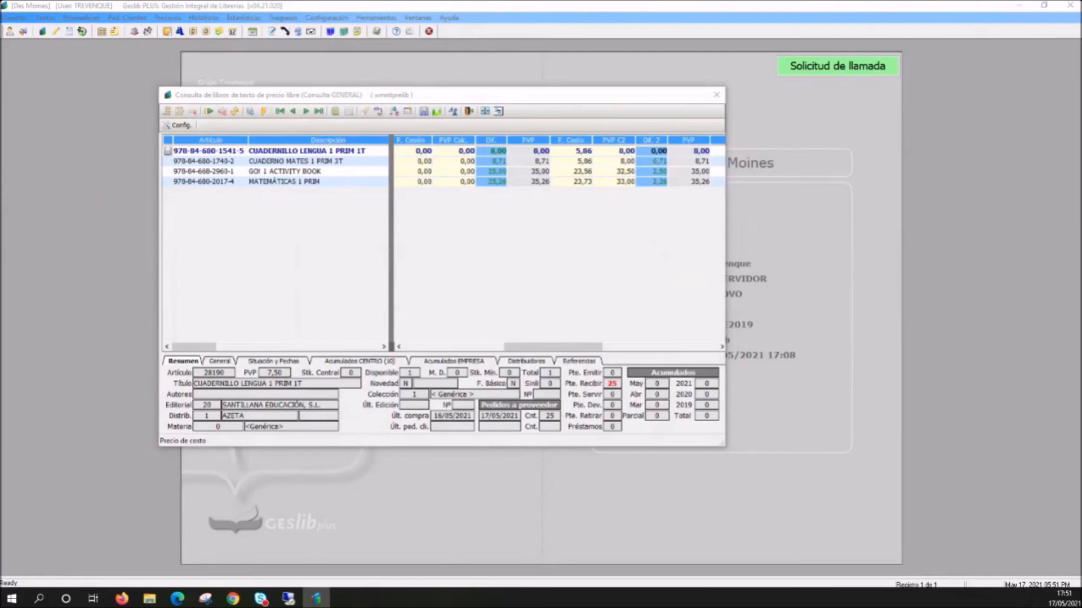
drag(0, 105, 435, 56)
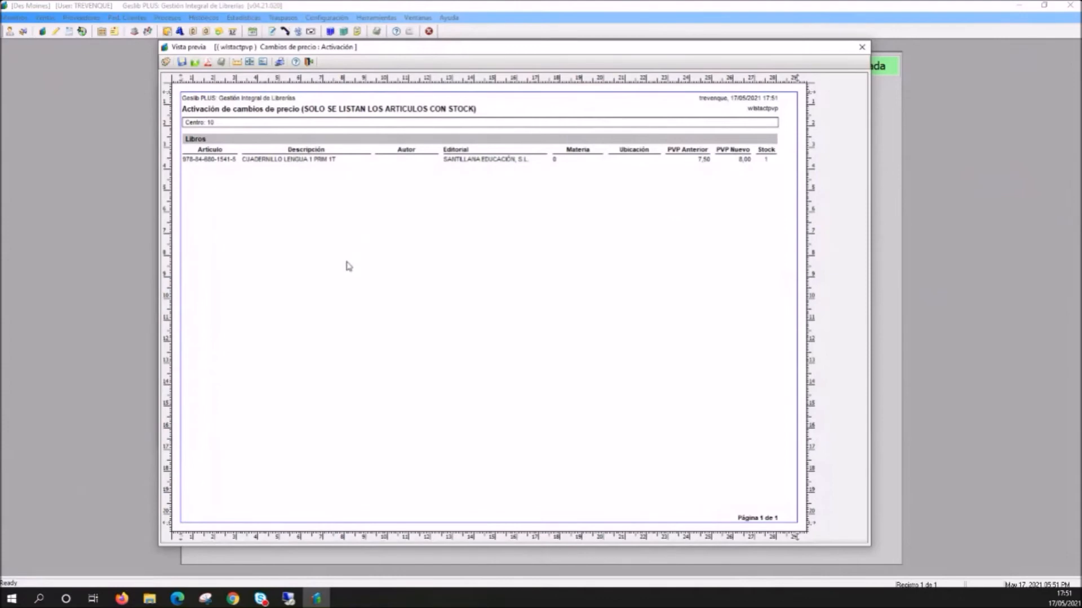
click(862, 49)
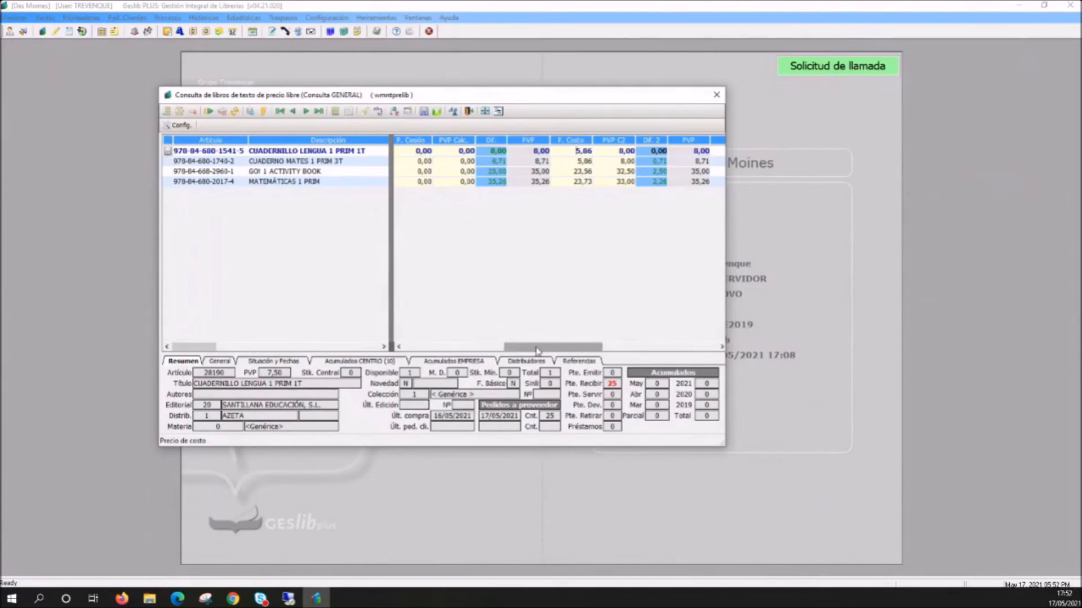
right_click(529, 192)
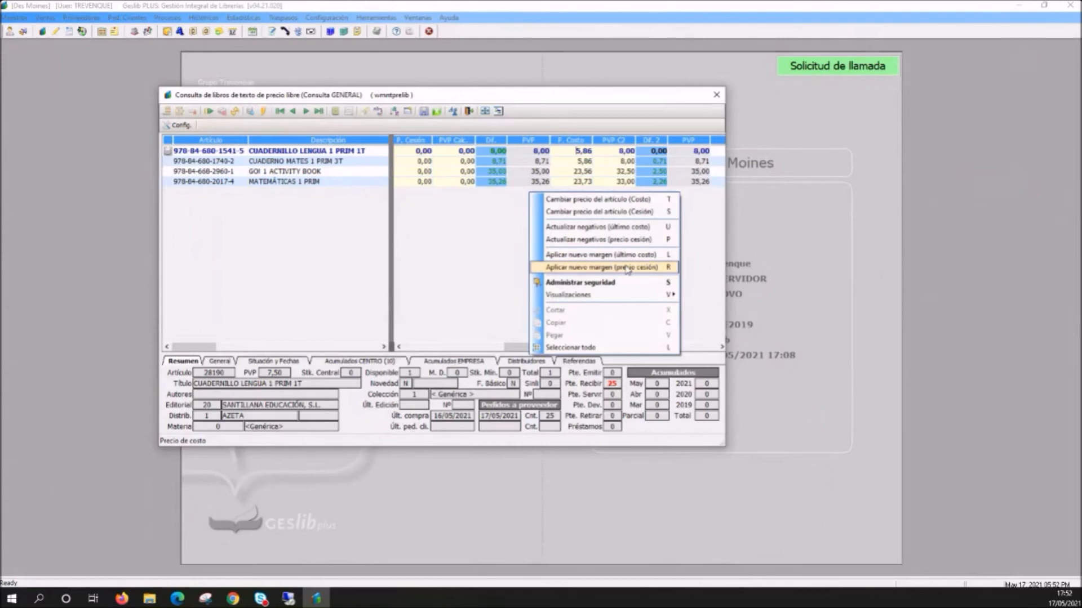
click(499, 254)
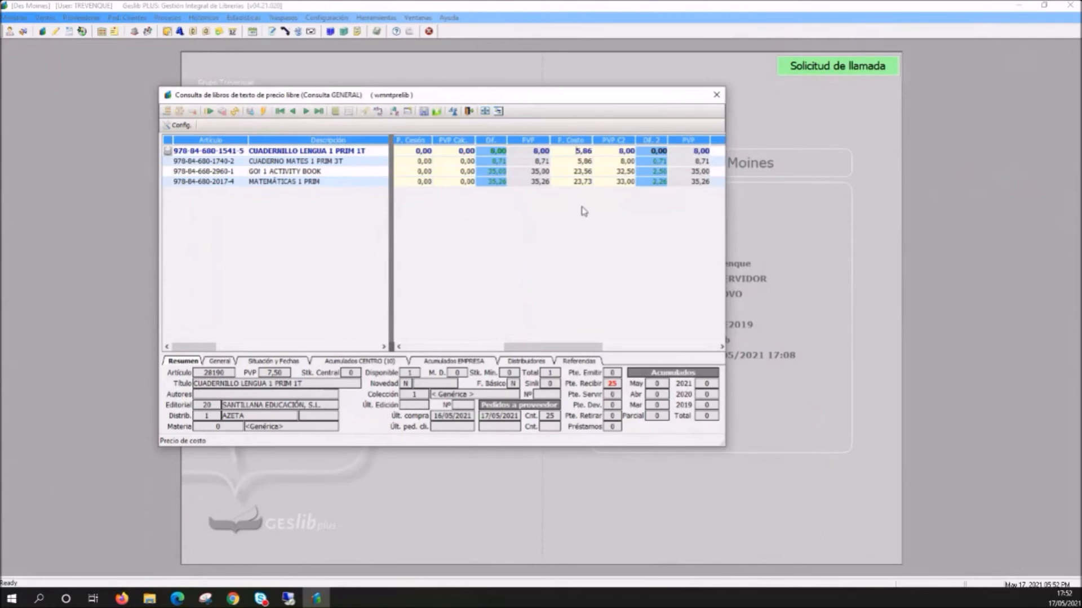
- Apply a new margin of 35 based on último costo to all listed free-price textbooks, and close the price change activation report
drag(559, 348, 561, 347)
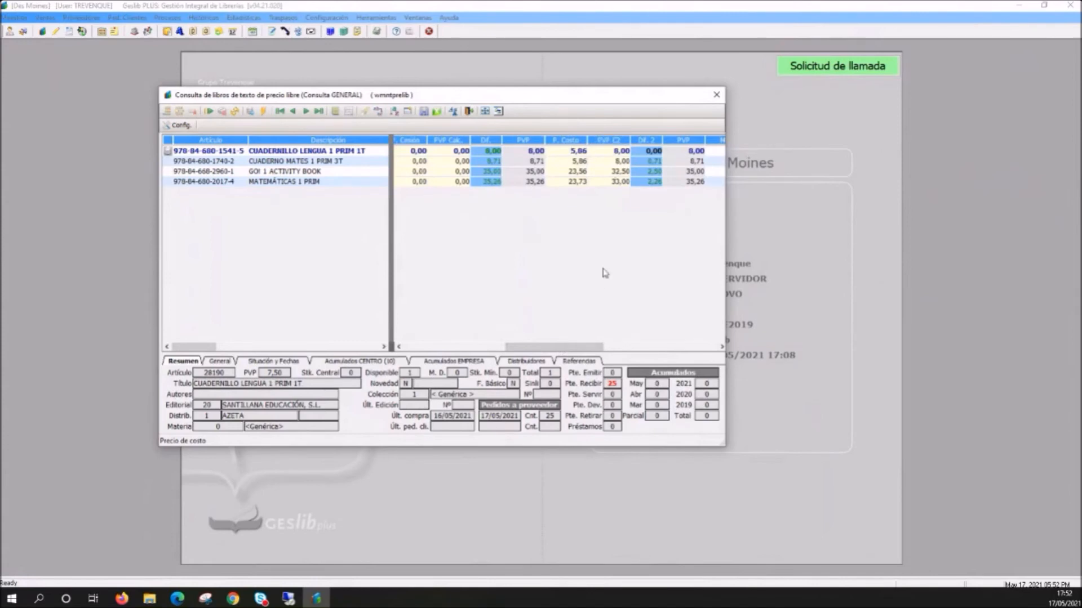
drag(567, 349, 562, 352)
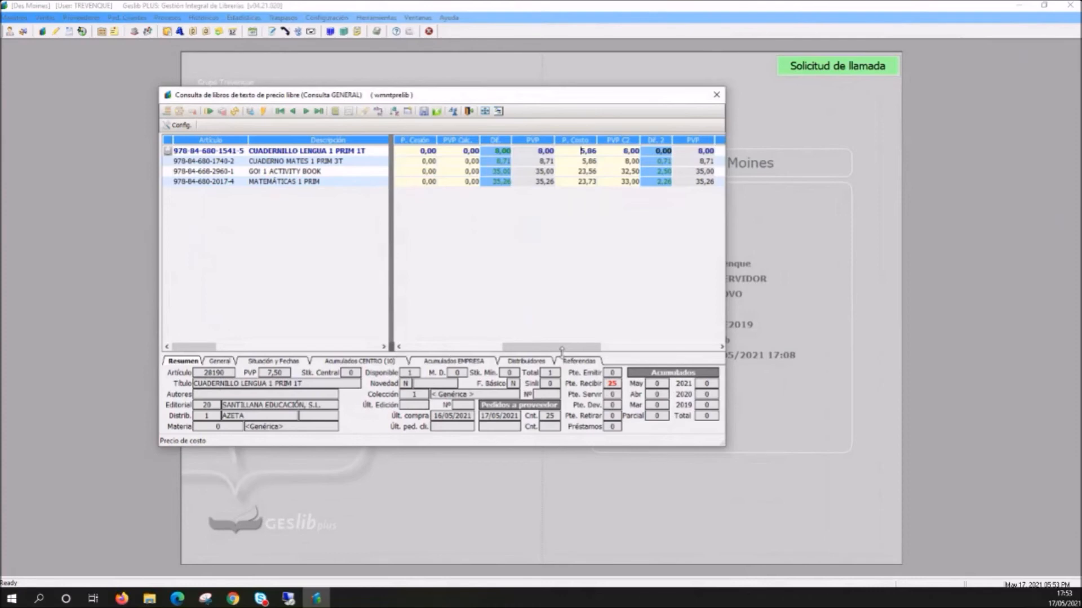
right_click(550, 219)
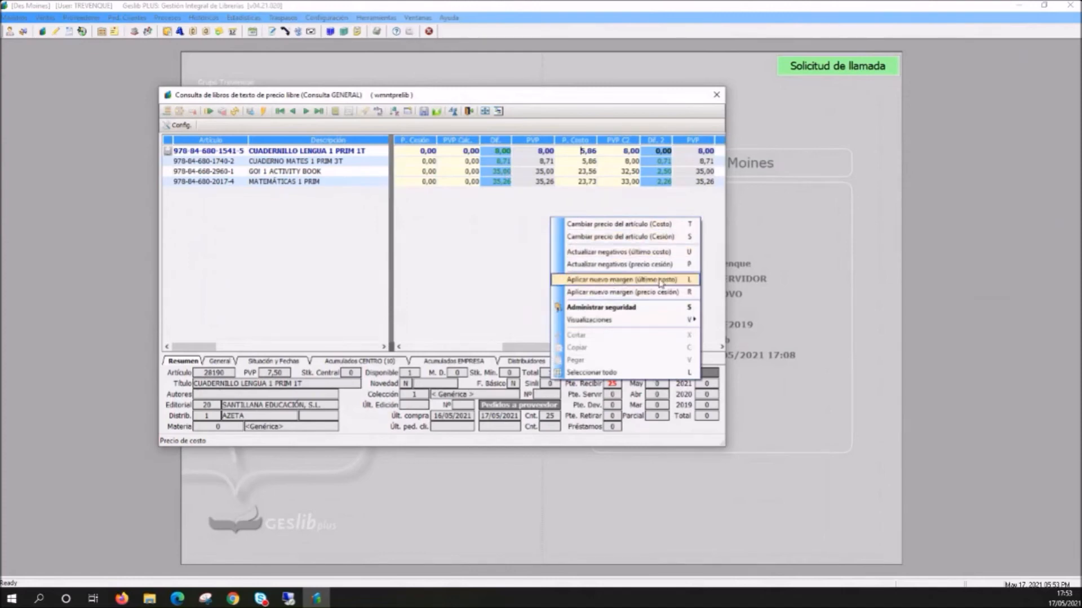
click(632, 280)
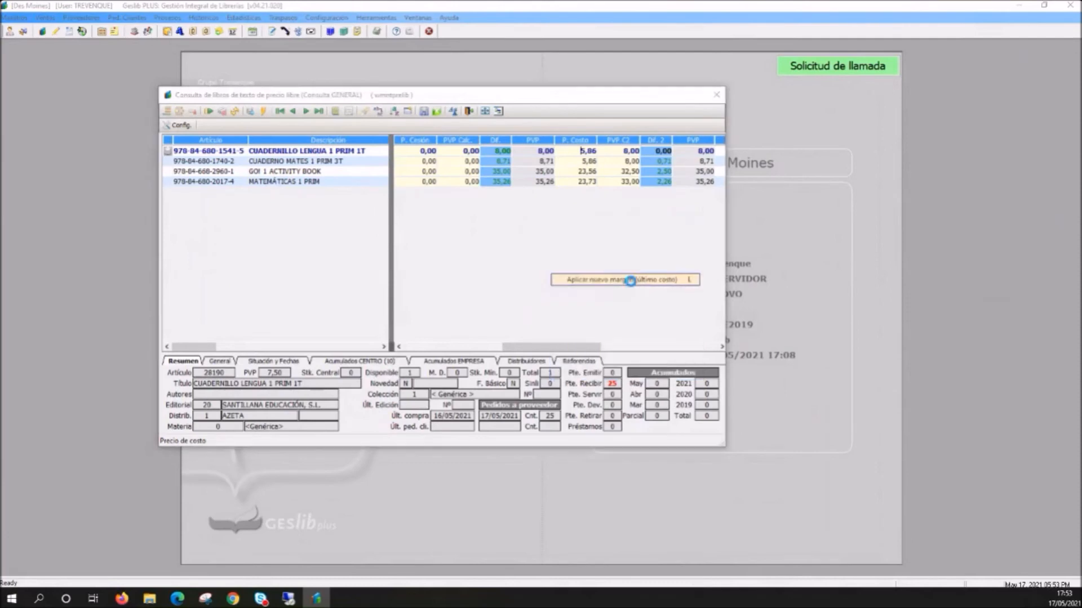
drag(507, 264, 523, 244)
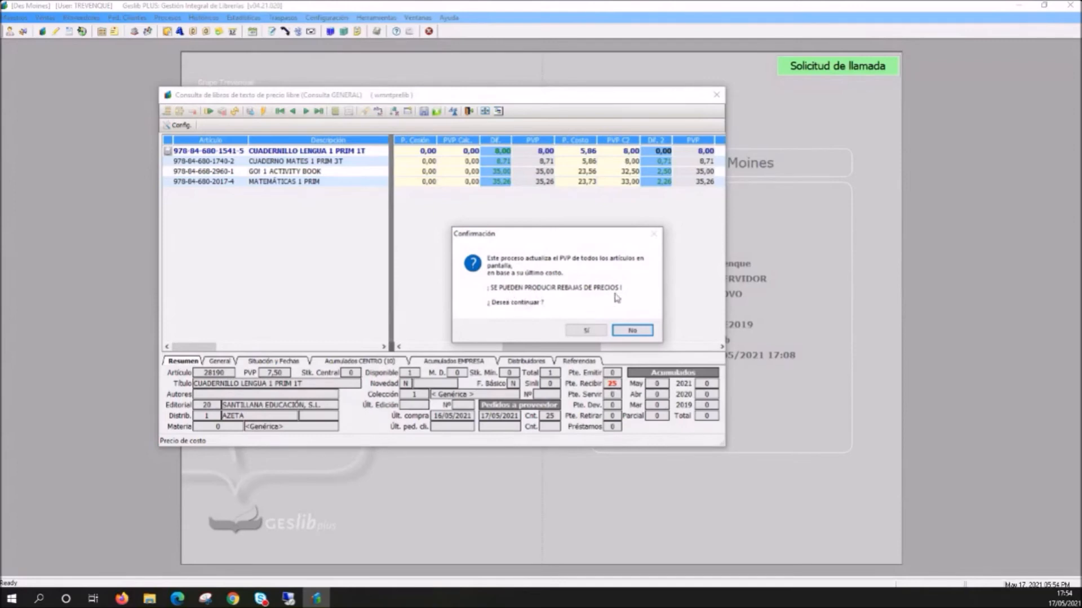
click(581, 333)
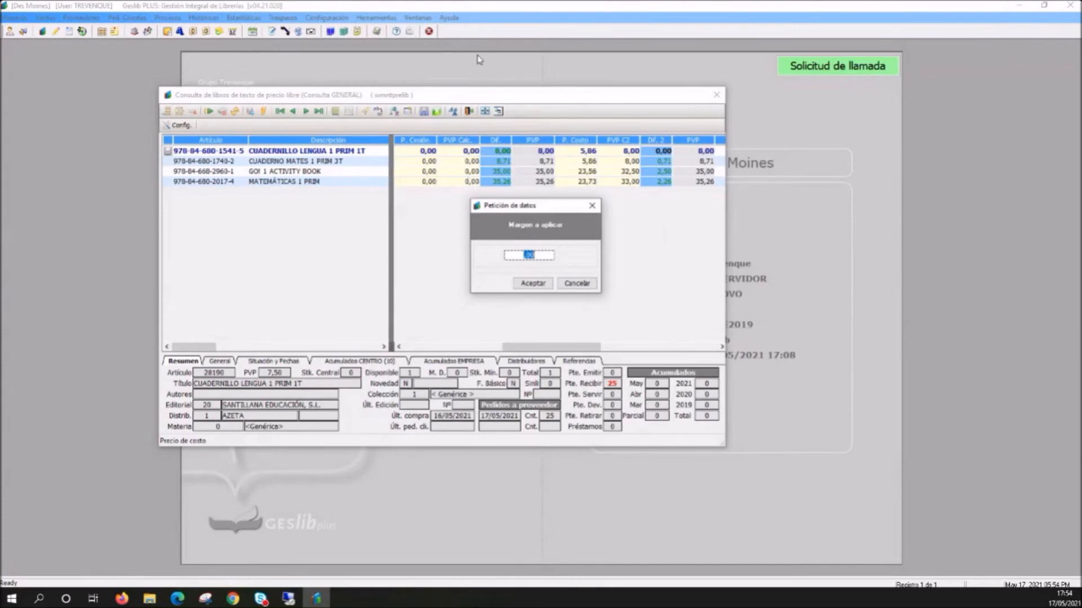
text(35)
click(535, 283)
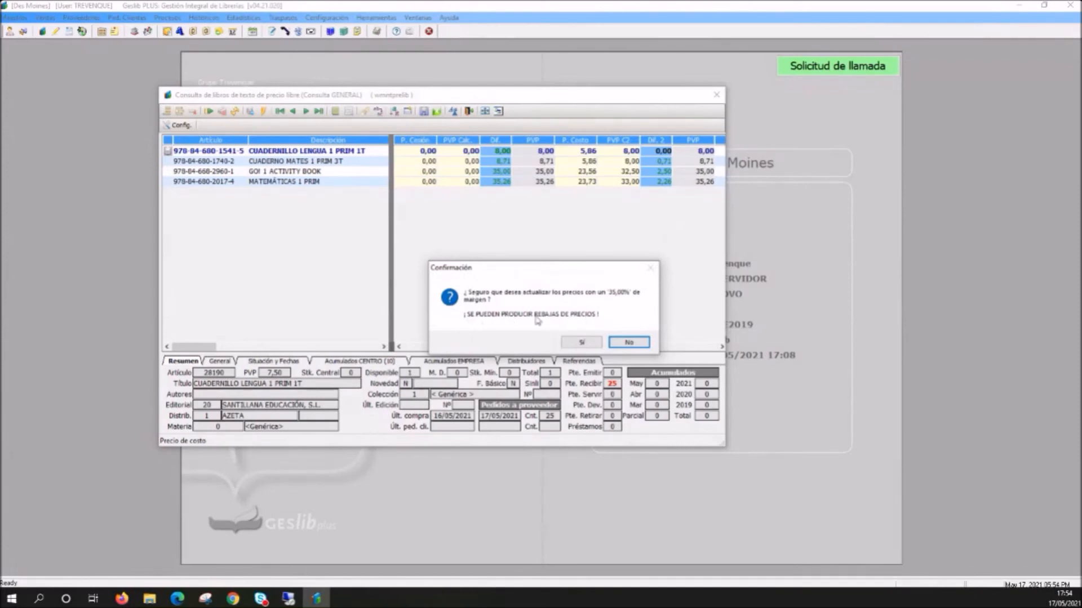
click(594, 345)
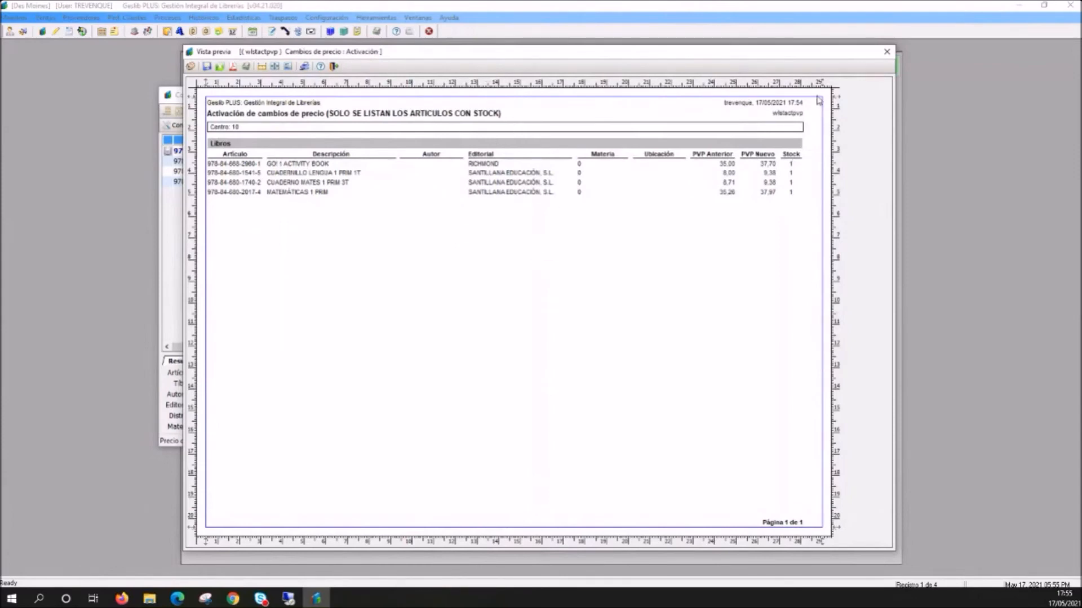
click(889, 52)
click(889, 52)
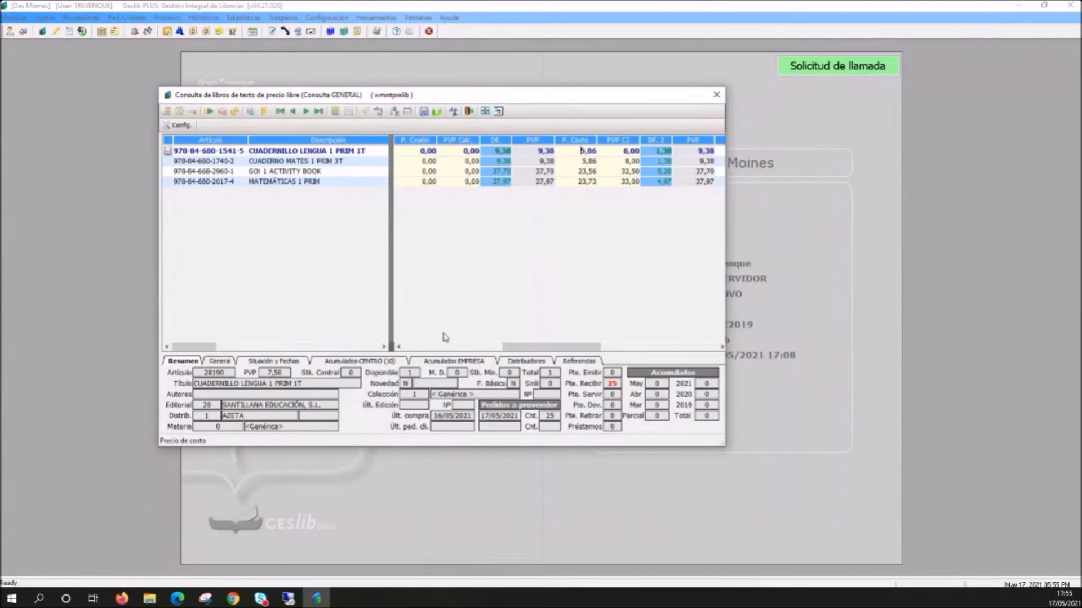
- Examine the updated prices and differences of the free-price textbooks, sorting the list by P. Cesión and P. Costo
mouse_move(538, 346)
mouse_down()
mouse_move(505, 345)
mouse_move(532, 345)
mouse_up()
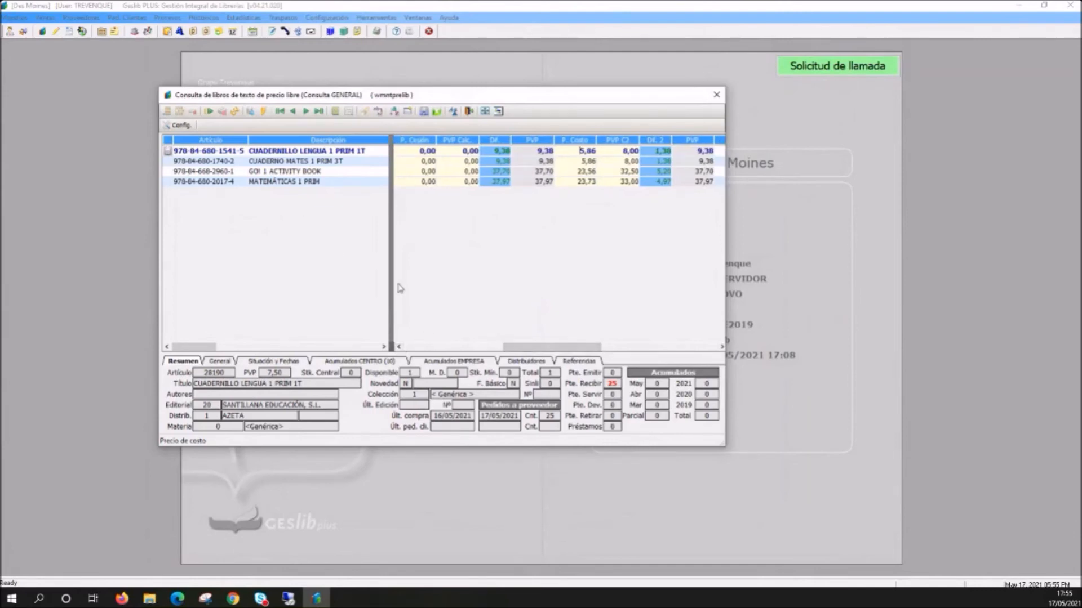
mouse_move(202, 348)
mouse_down()
mouse_move(361, 348)
mouse_move(182, 354)
mouse_move(420, 369)
mouse_move(195, 339)
mouse_up()
right_click(573, 174)
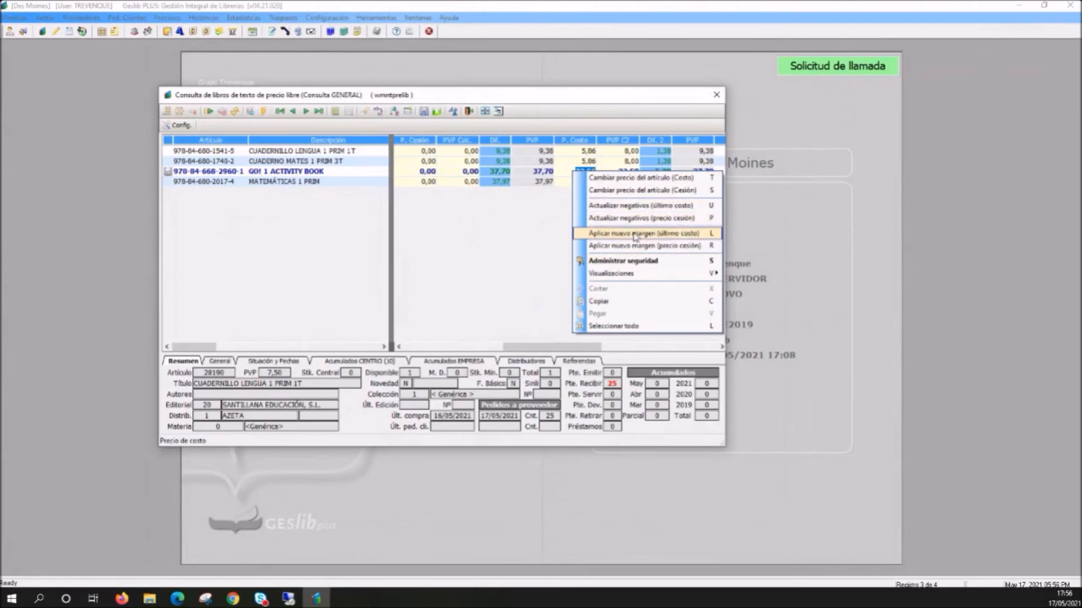
click(521, 219)
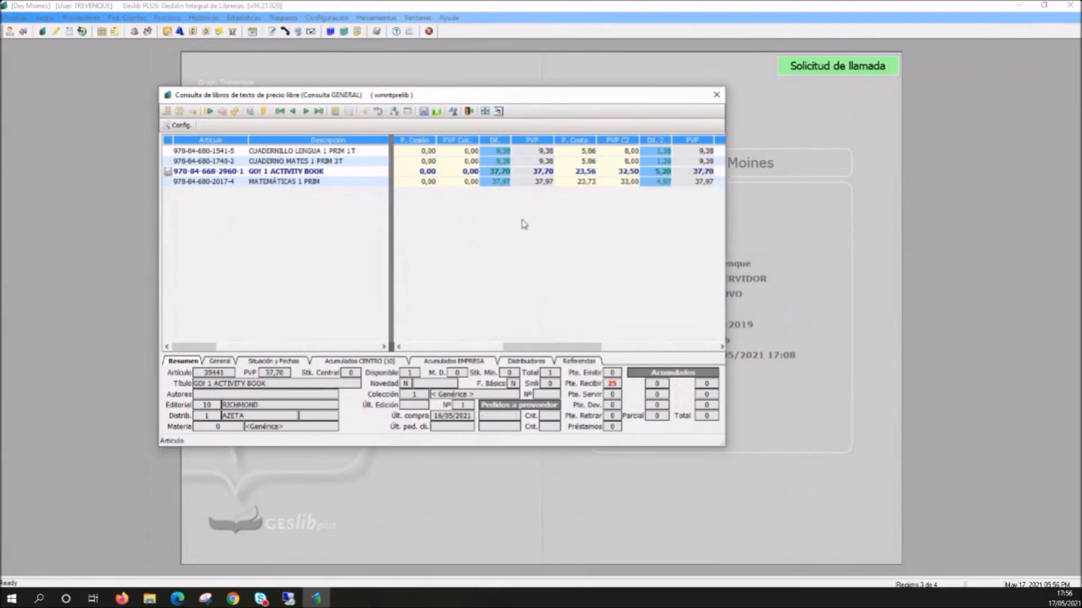
click(422, 144)
click(422, 144)
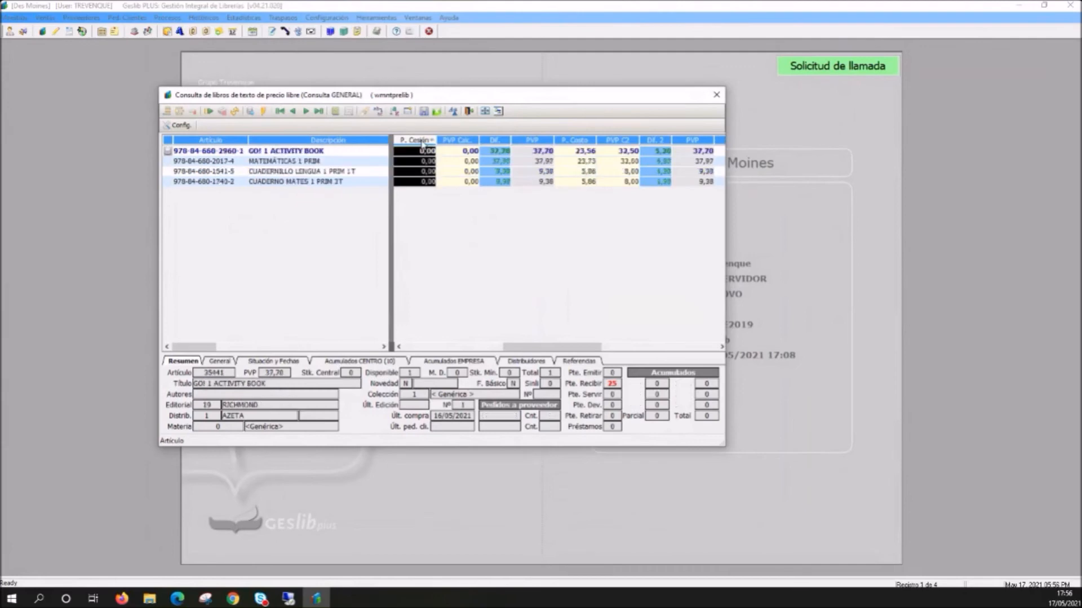
click(574, 142)
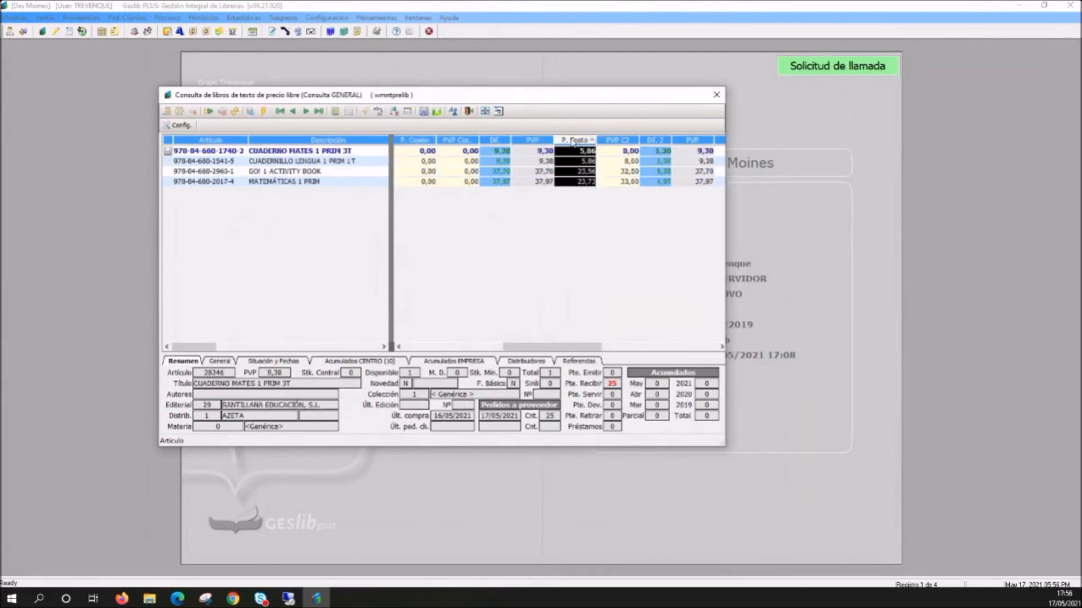
- Review the options for updating negatives and applying margins, check the publisher column, and close the free-price textbook query
right_click(575, 166)
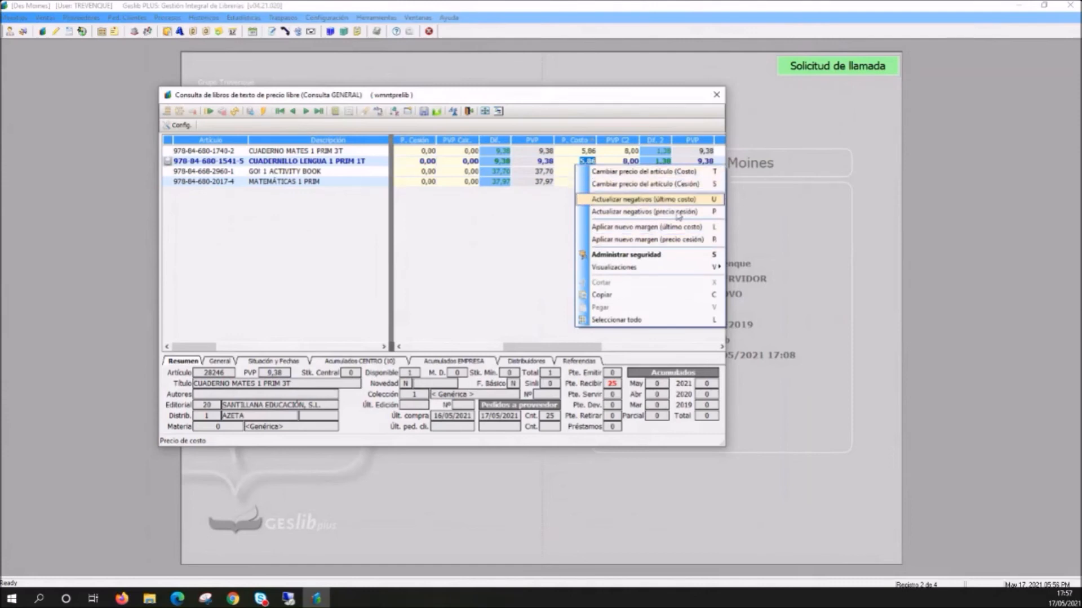
click(488, 269)
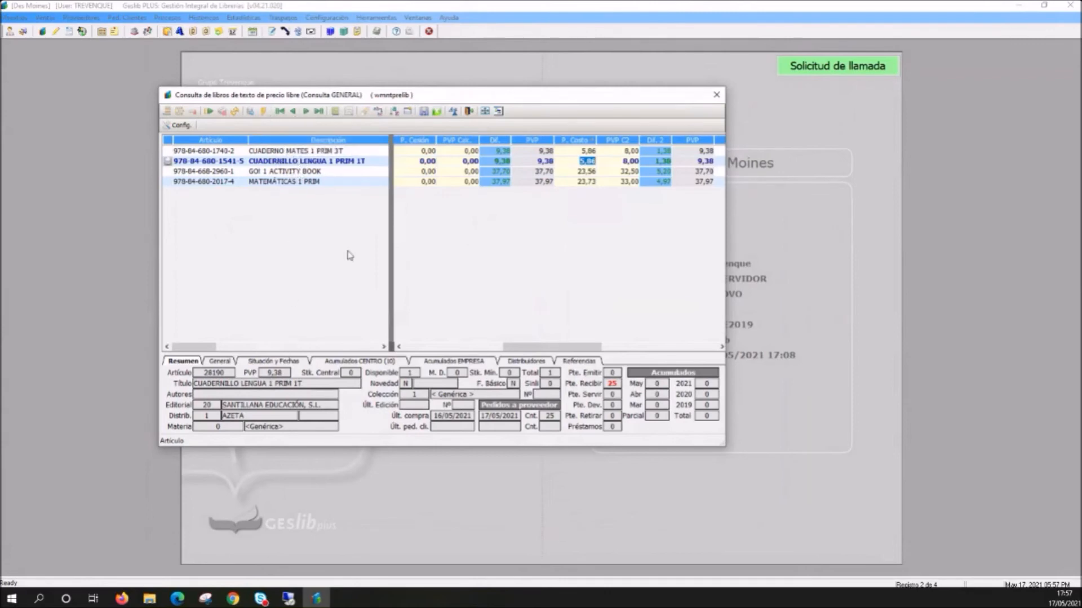
drag(390, 346, 486, 357)
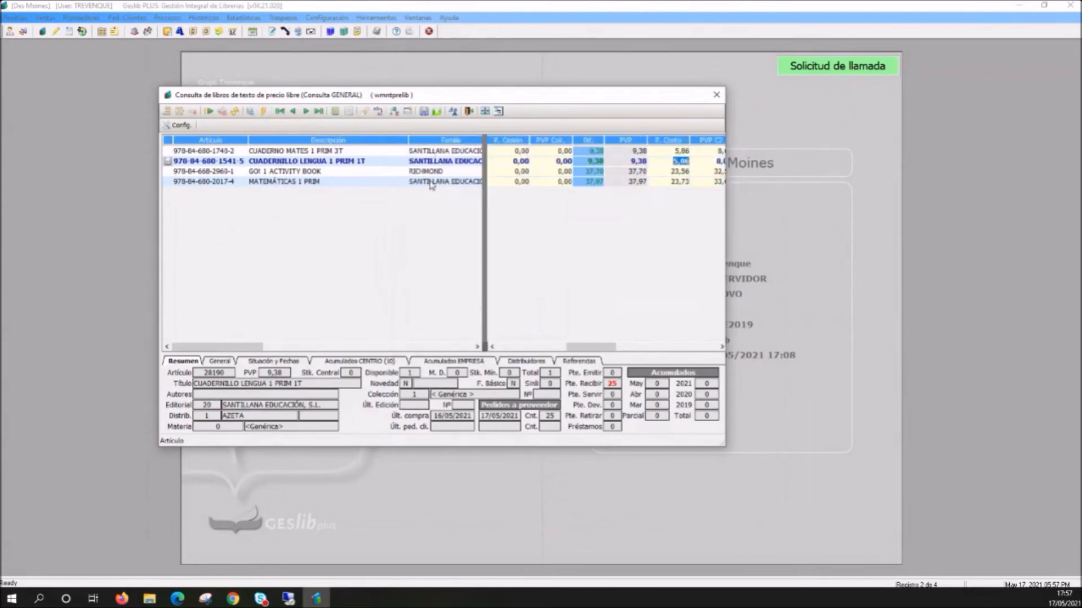
click(716, 96)
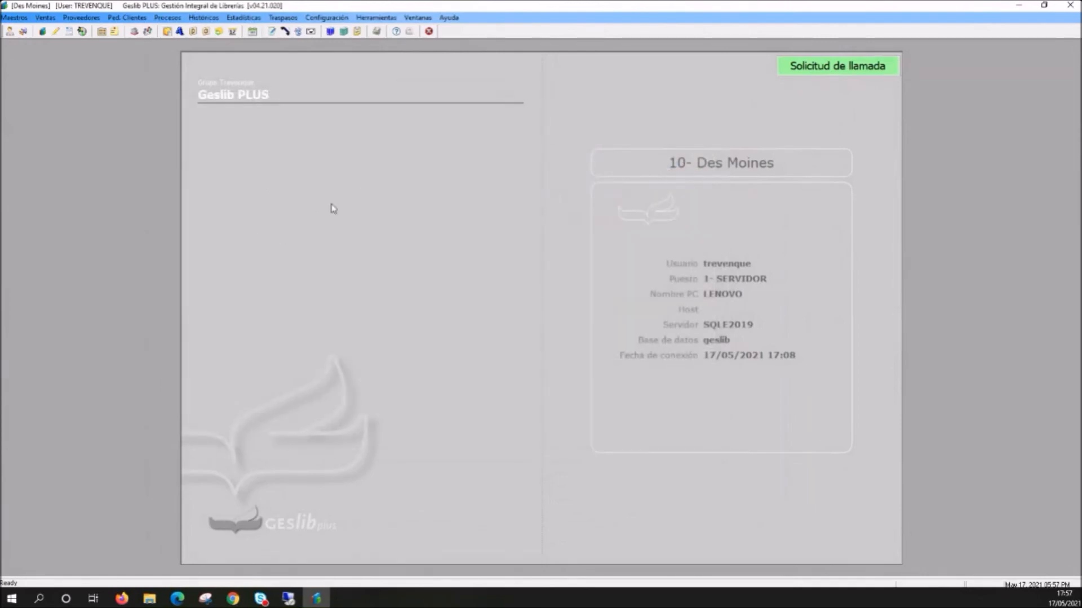
- Start a goods receipt for distributor 1 (AZETA) with document number 12345 and the default header options
click(168, 32)
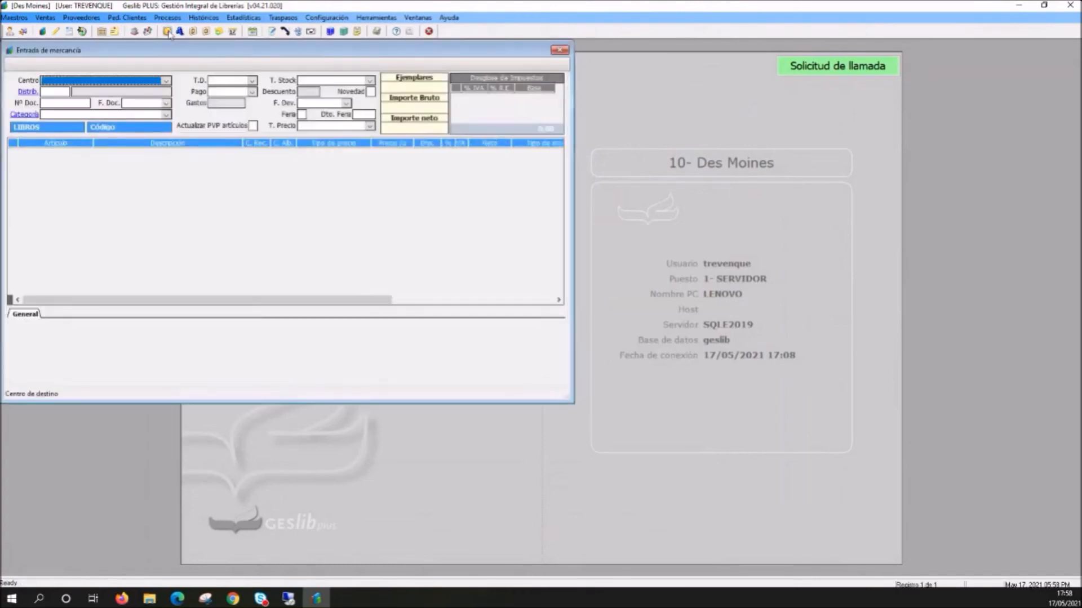
text(1)
key(Return)
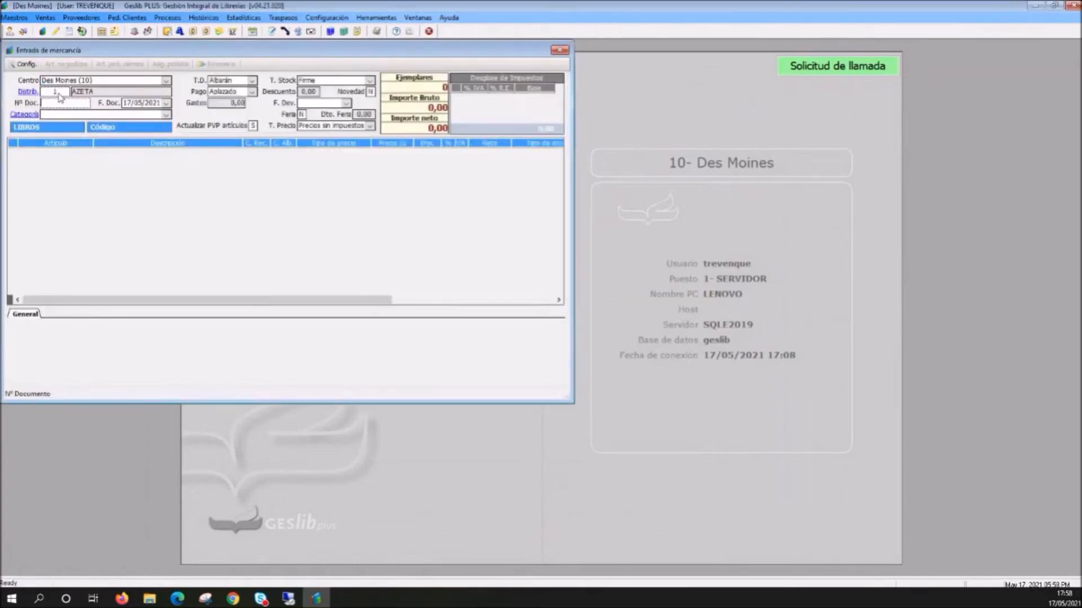
text(12345)
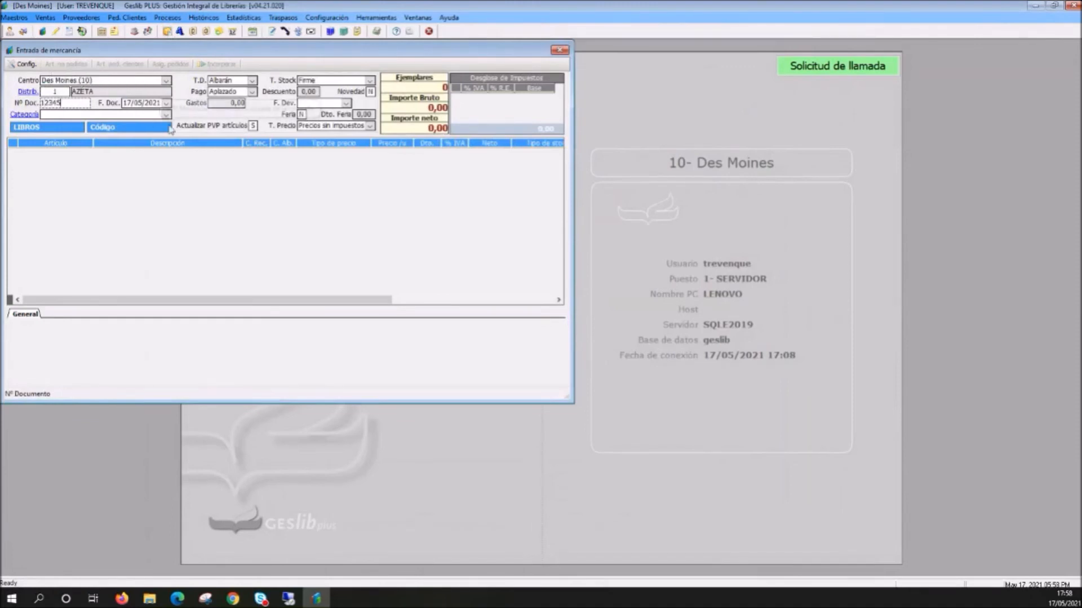
key(Return)
key(Return)
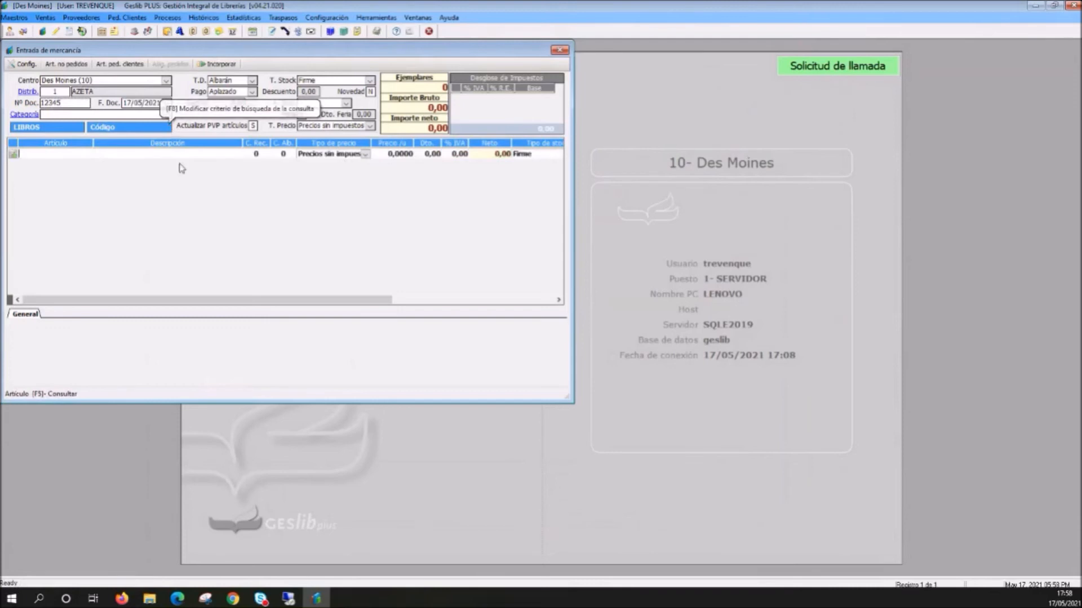
- Retrieve the pending AZETA supplier order into the goods receipt, accepting 25 received copies of each of its four textbooks
right_click(172, 162)
mouse_move(213, 254)
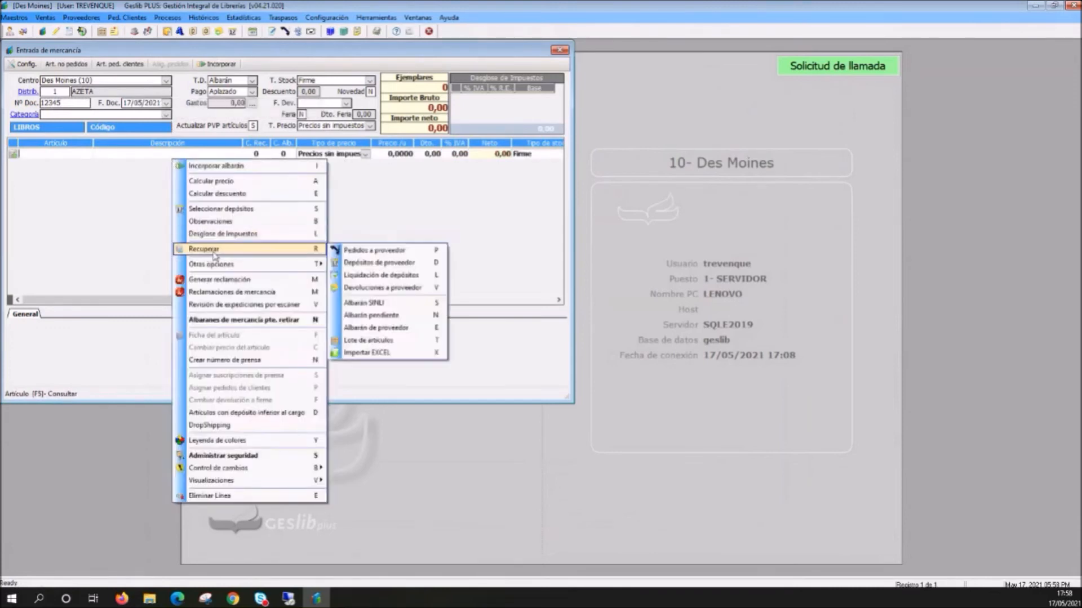
click(370, 261)
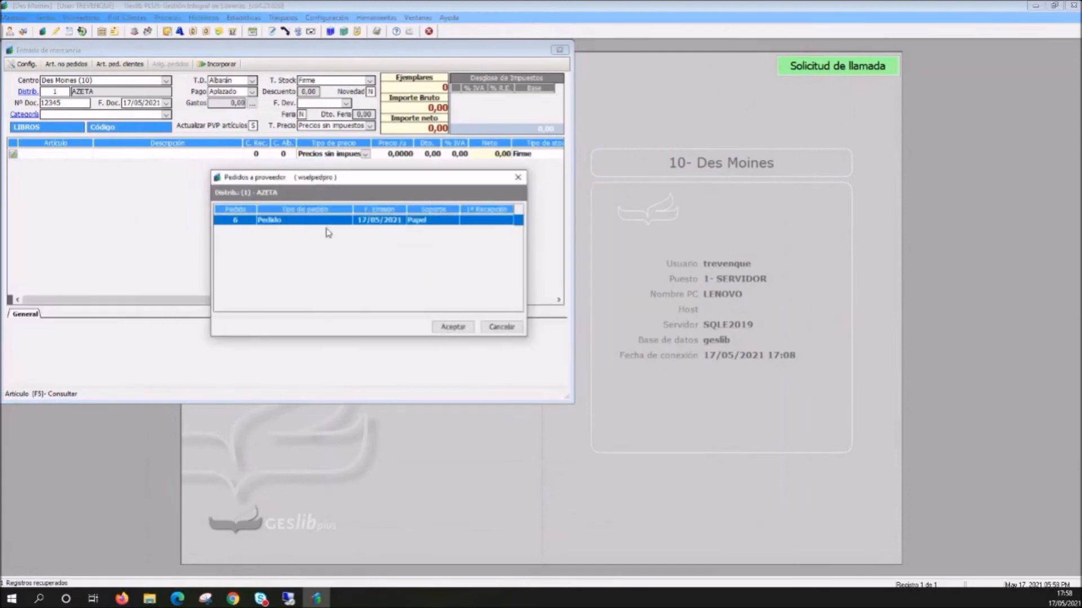
click(454, 328)
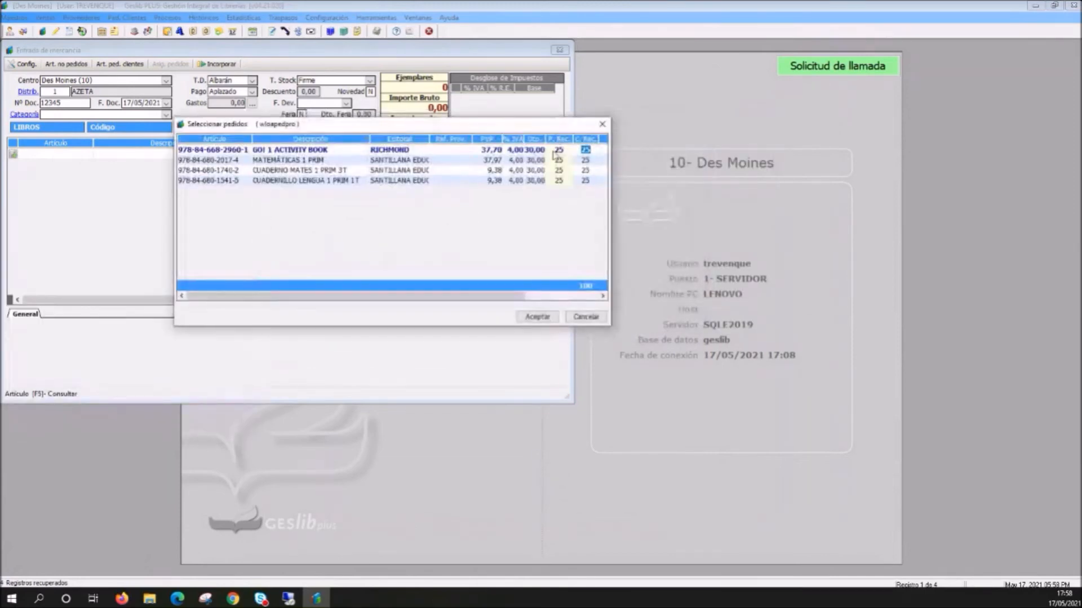
click(538, 317)
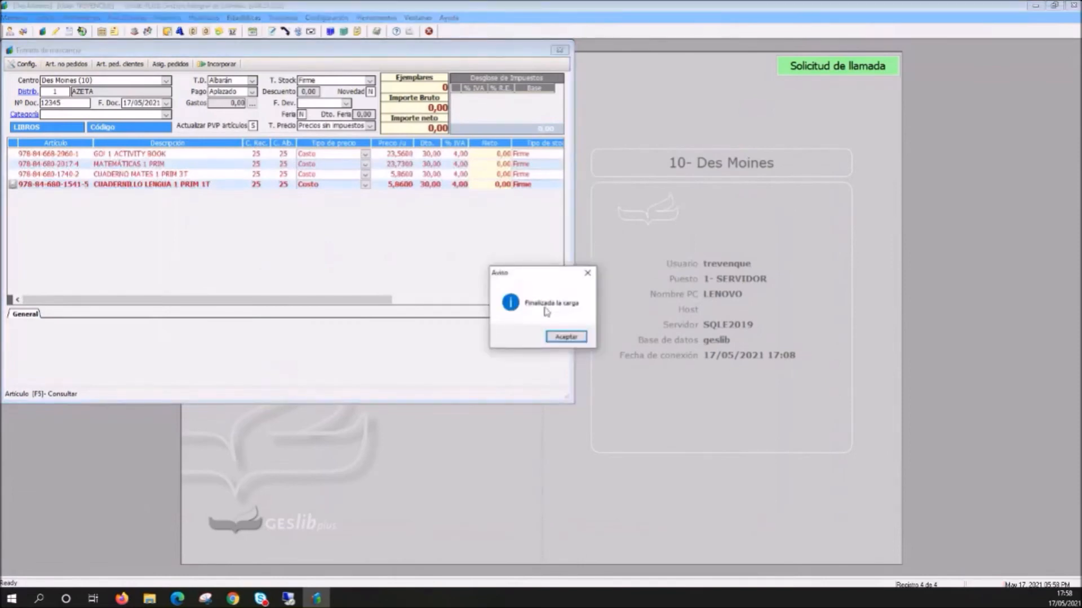
click(566, 337)
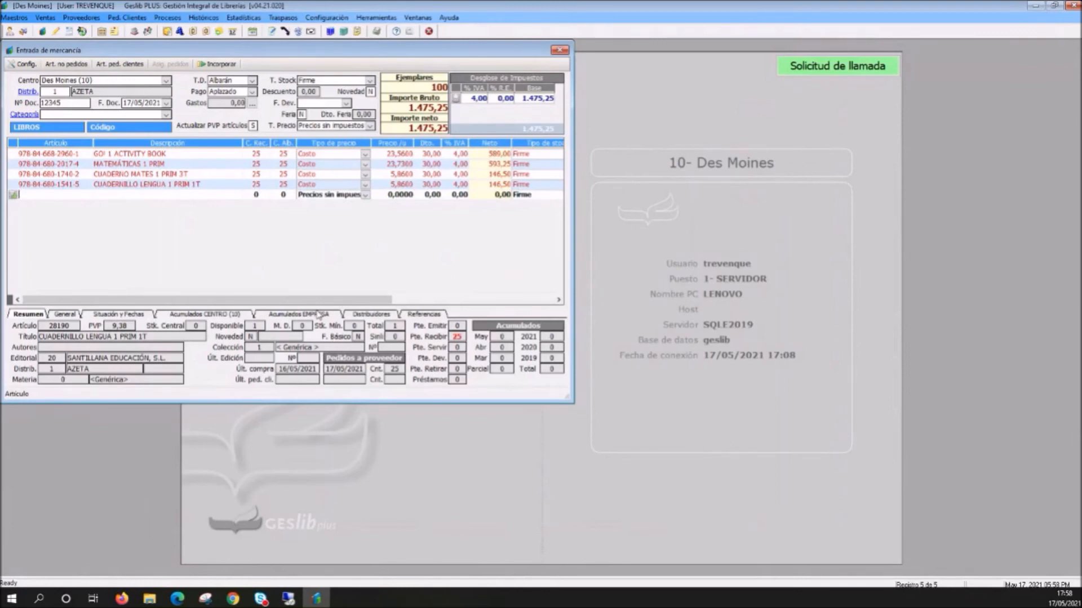
- Incorporate the AZETA delivery note with the retrieved textbooks, and close the goods receipt
right_click(231, 220)
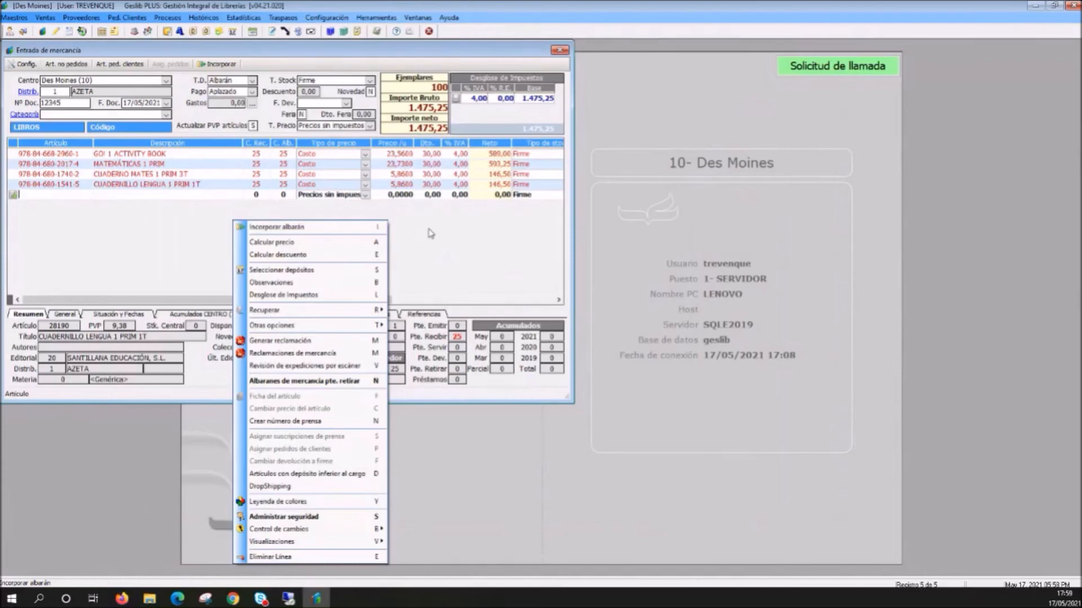
click(302, 229)
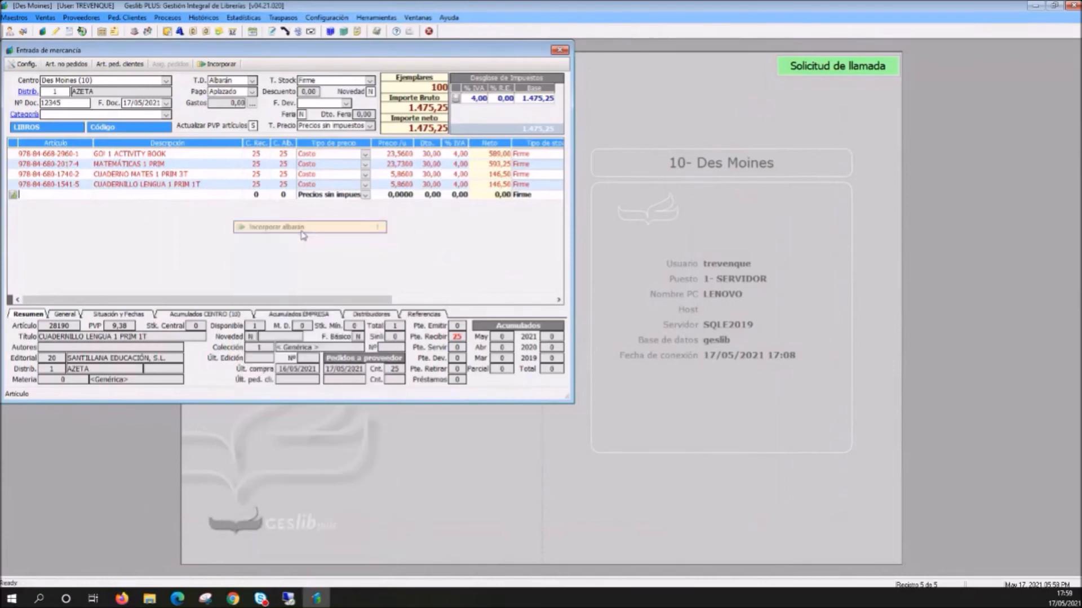
click(492, 340)
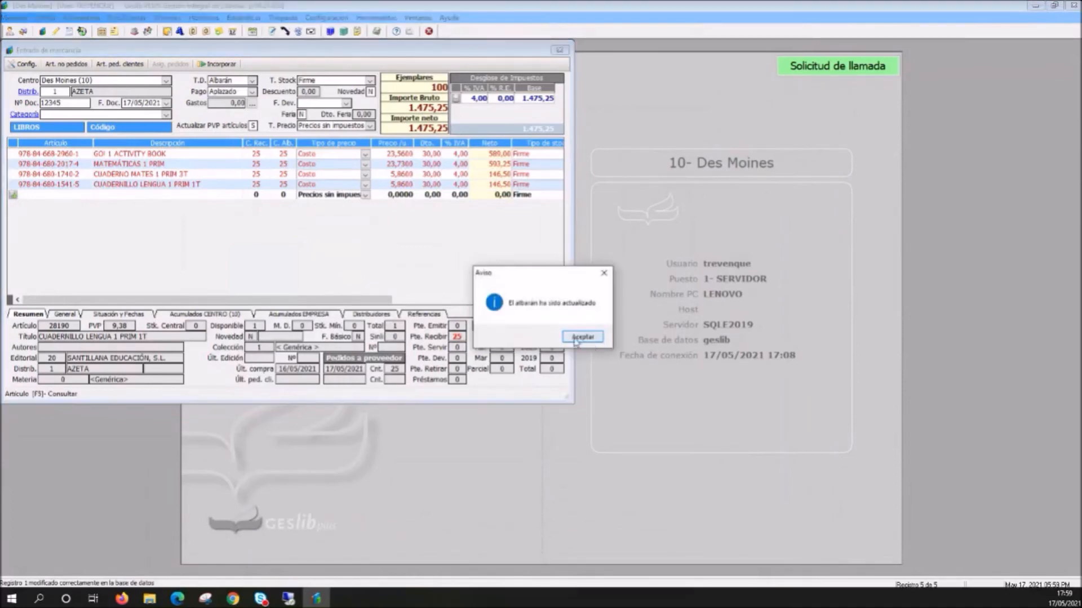
click(580, 339)
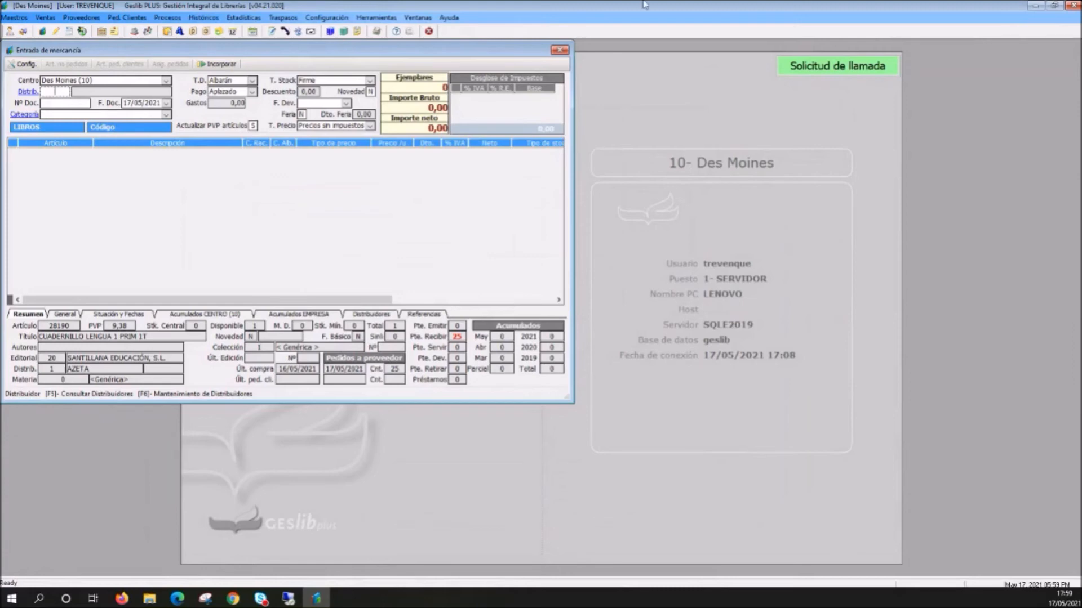
click(560, 50)
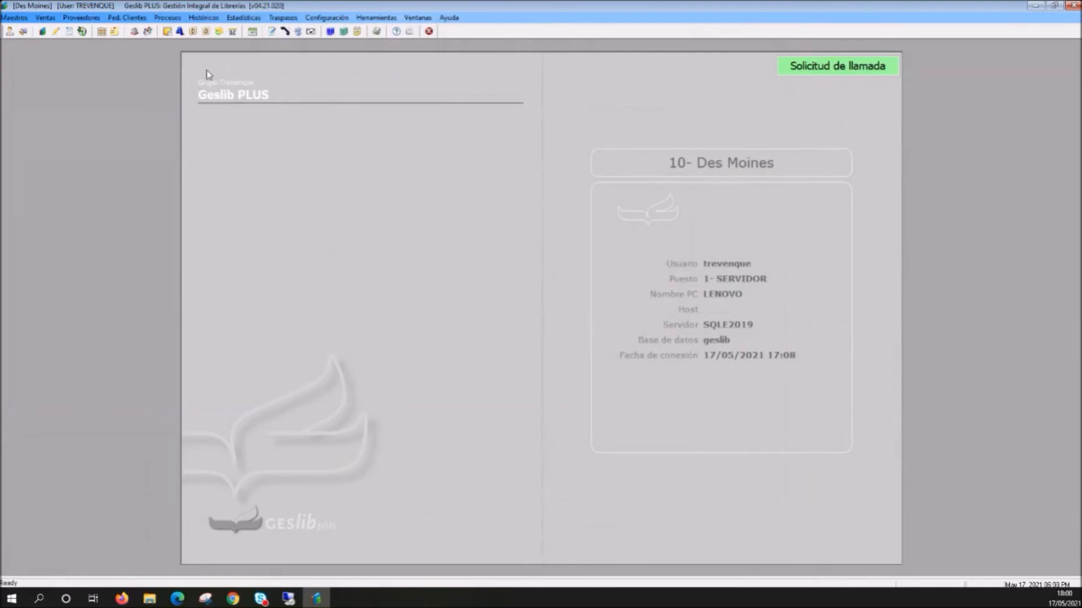
- Start a new customer order and enter the customer's number
click(130, 18)
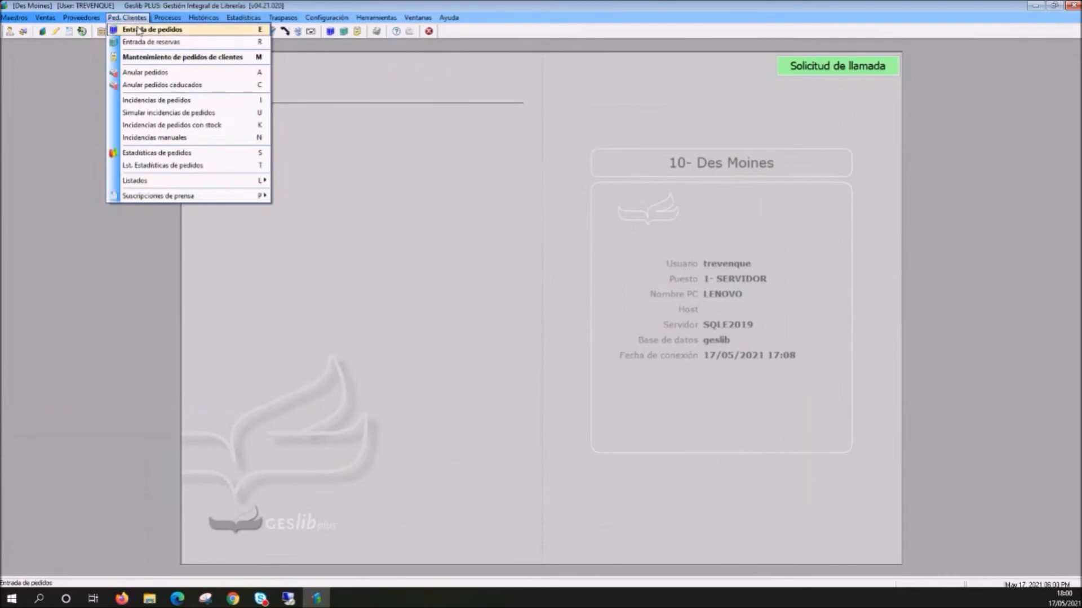
click(136, 32)
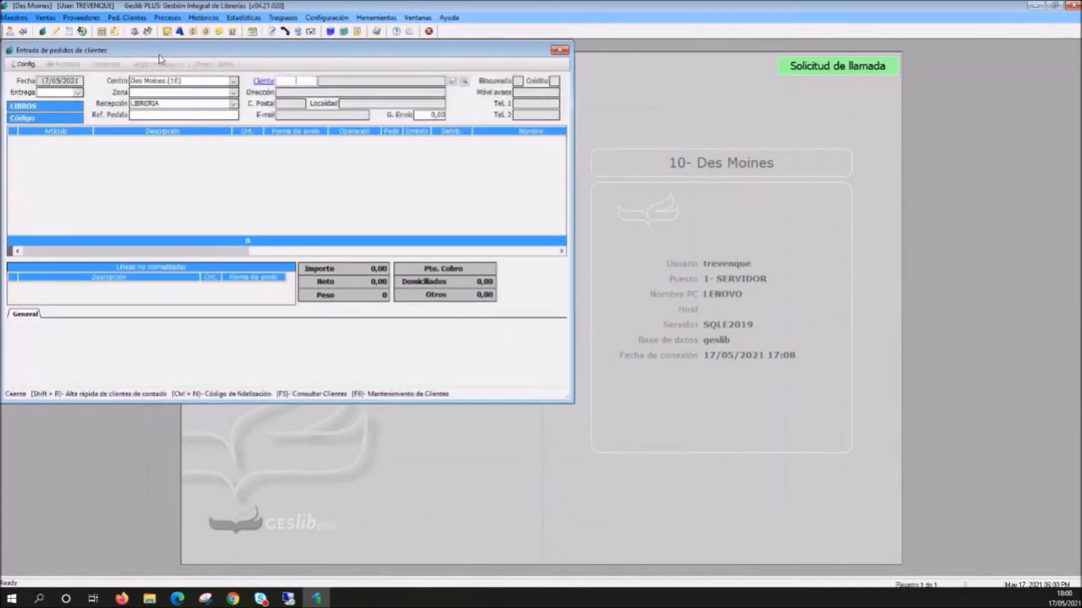
drag(170, 50, 387, 84)
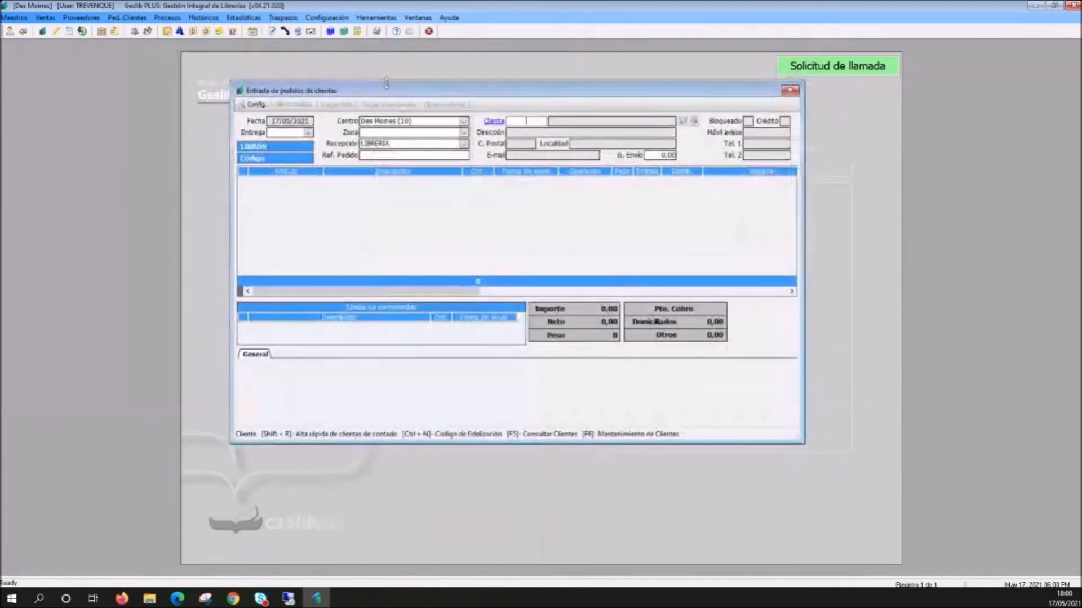
text(2)
key(Return)
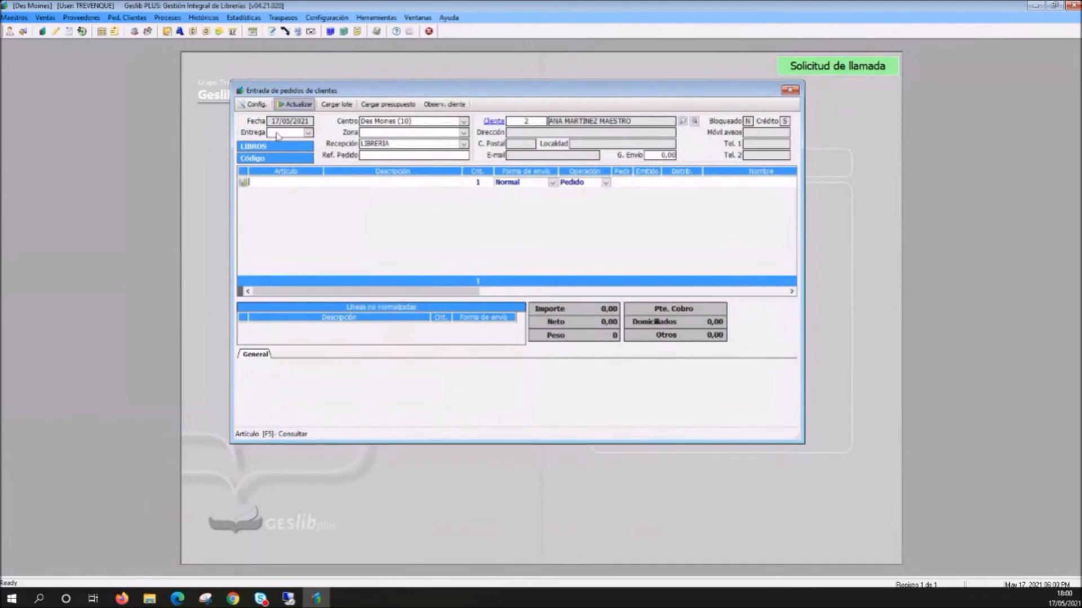
- Add the Cargar lote de implantación command to the customer order window's quick-access bar
right_click(300, 182)
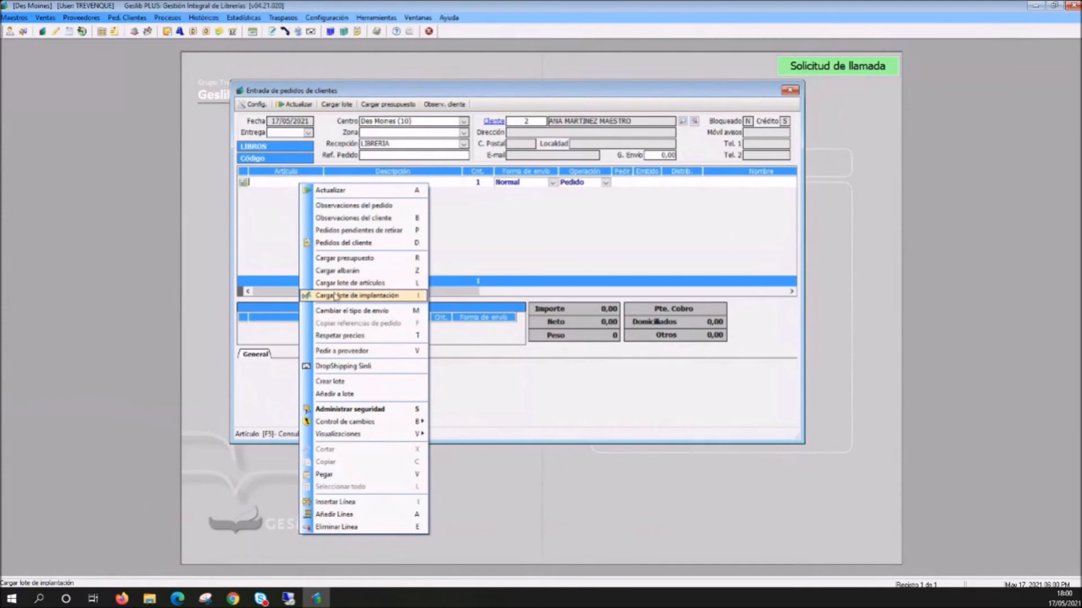
click(257, 106)
click(257, 106)
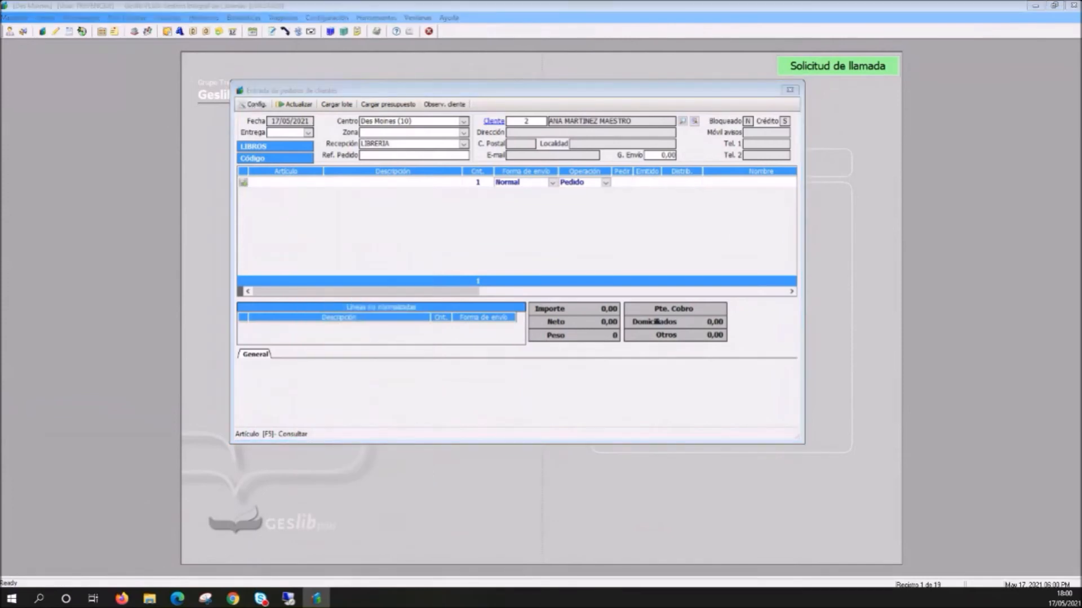
drag(133, 175, 535, 189)
click(353, 275)
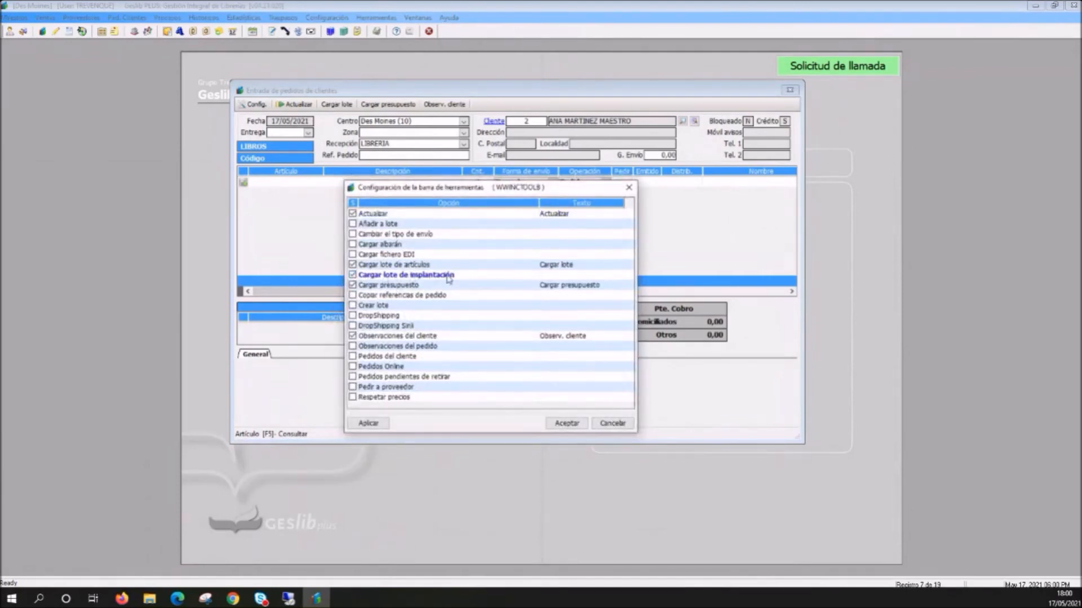
click(566, 423)
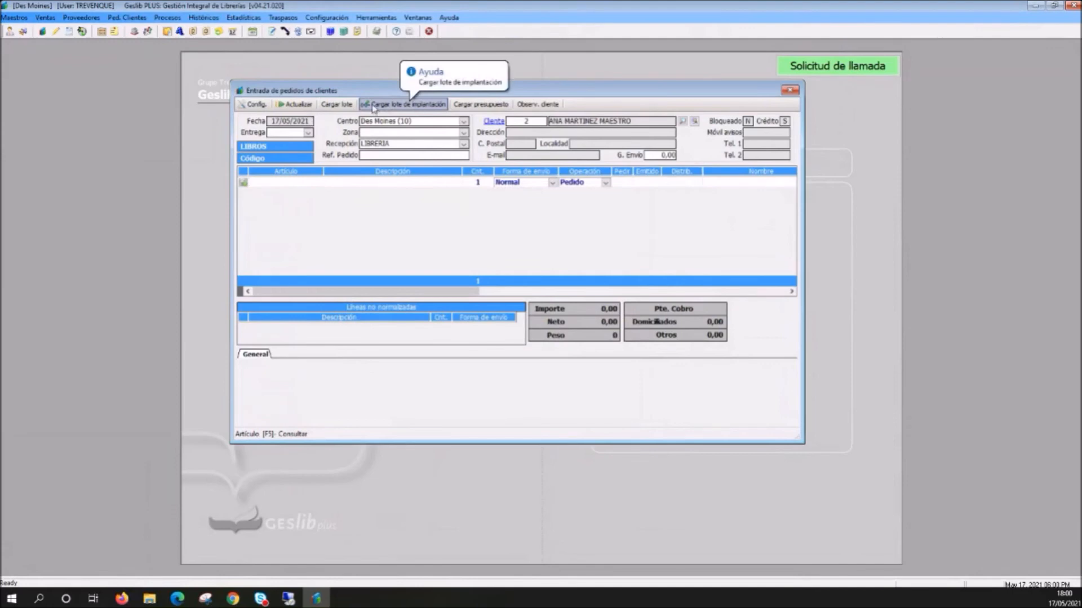
- Request the textbook adoption batch of school CEIP FEDERICO GARCIA LORCA for course 1º Primaria
click(392, 107)
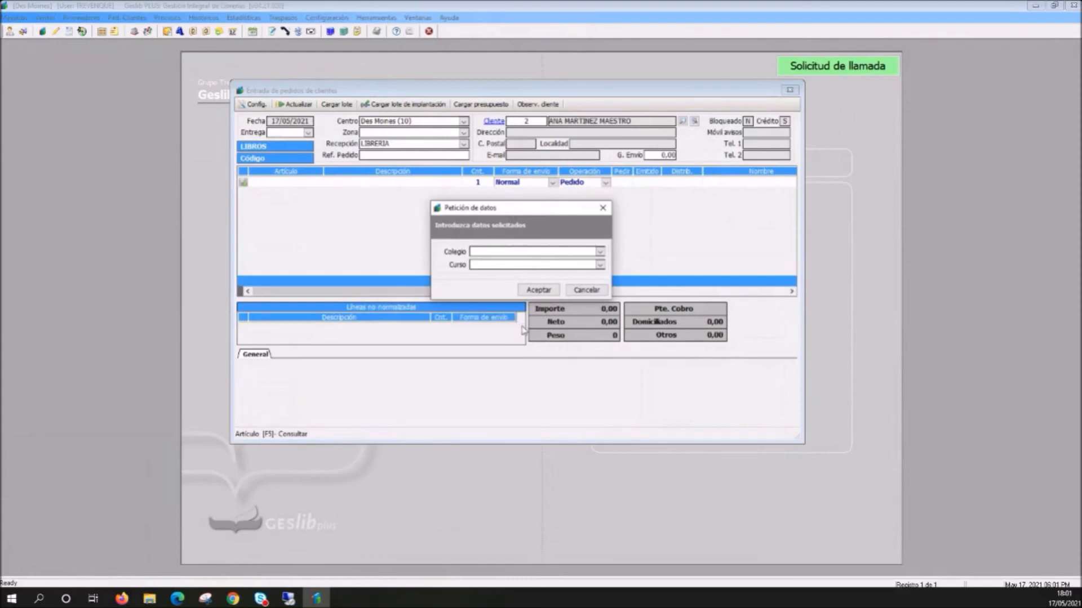
click(600, 252)
scroll(514, 292, down, 2)
scroll(513, 291, up, 2)
scroll(514, 292, down, 2)
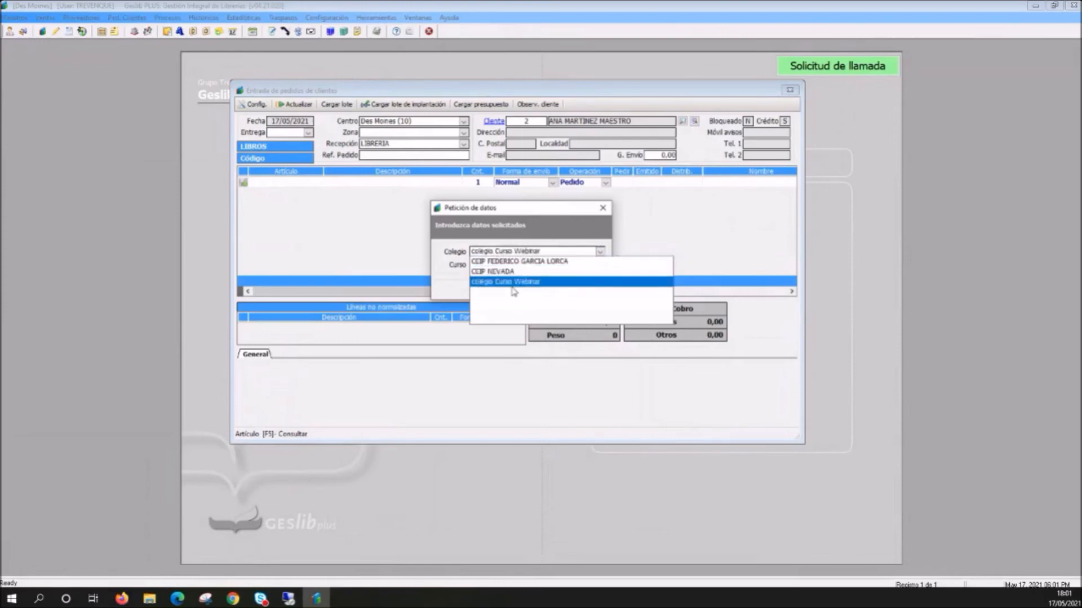
scroll(513, 291, up, 2)
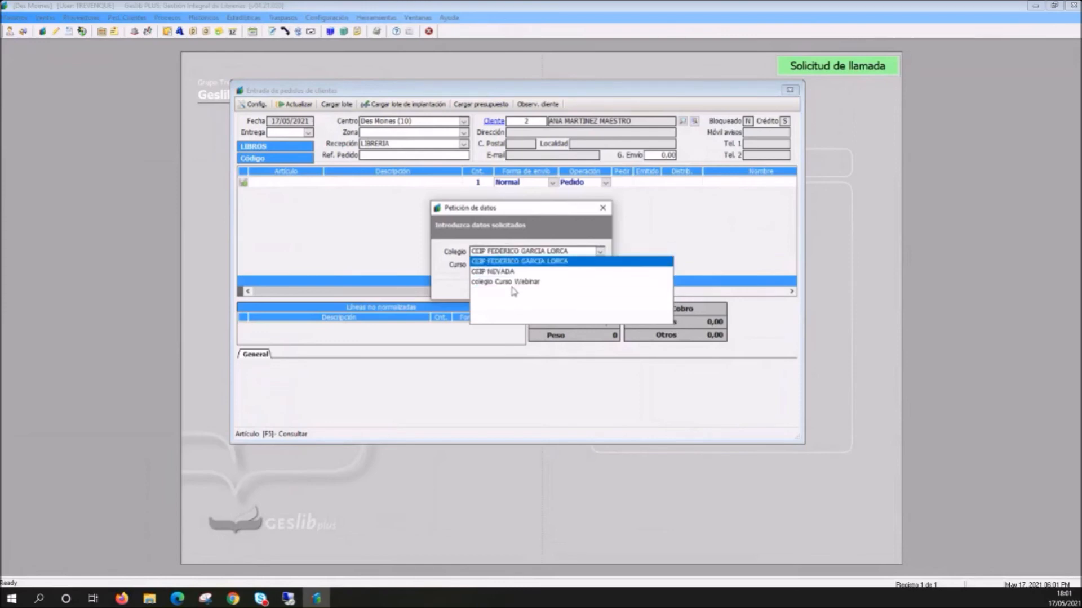
click(527, 264)
click(601, 265)
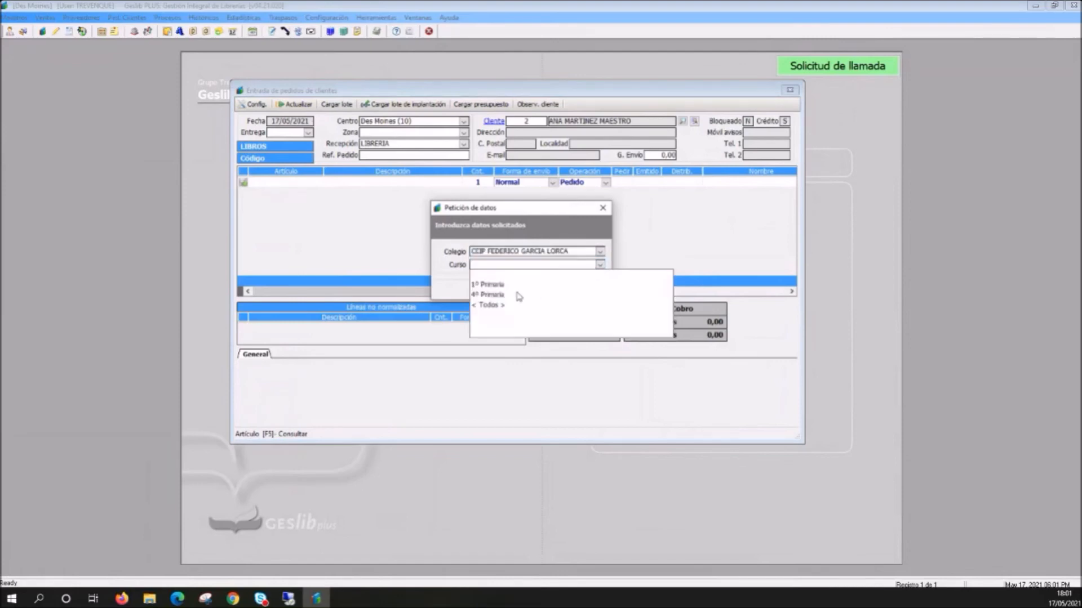
scroll(518, 297, down, 2)
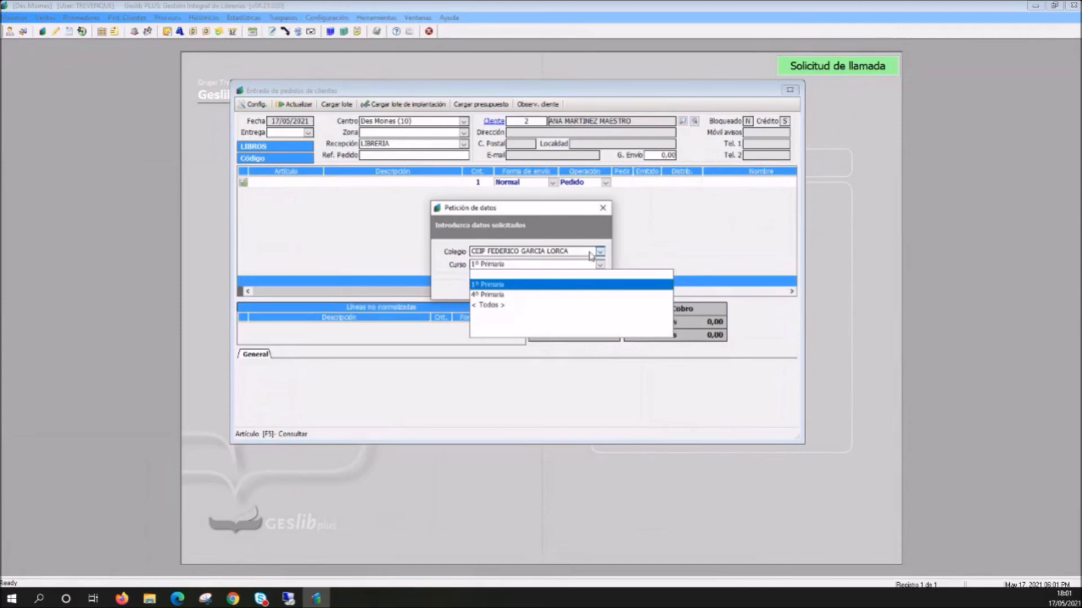
click(499, 286)
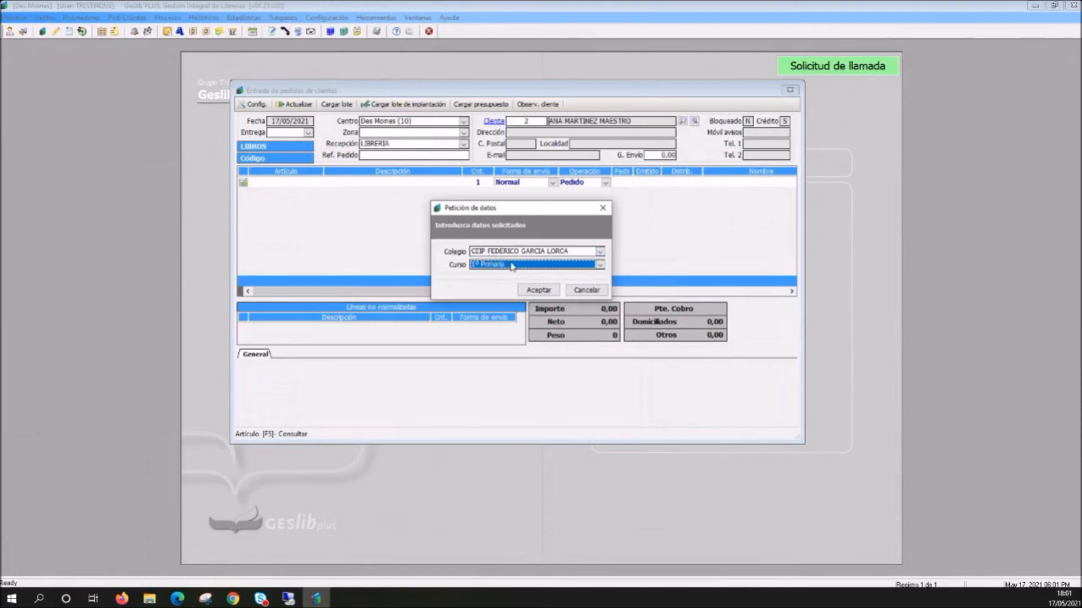
click(539, 291)
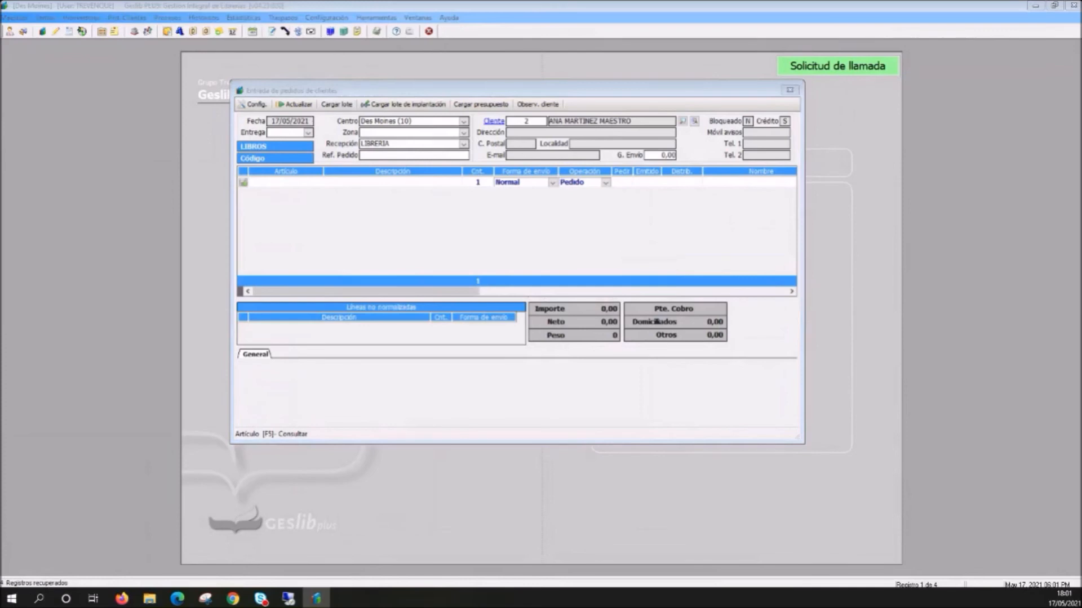
- Sort the adoption batch's textbooks by description
drag(418, 275, 510, 183)
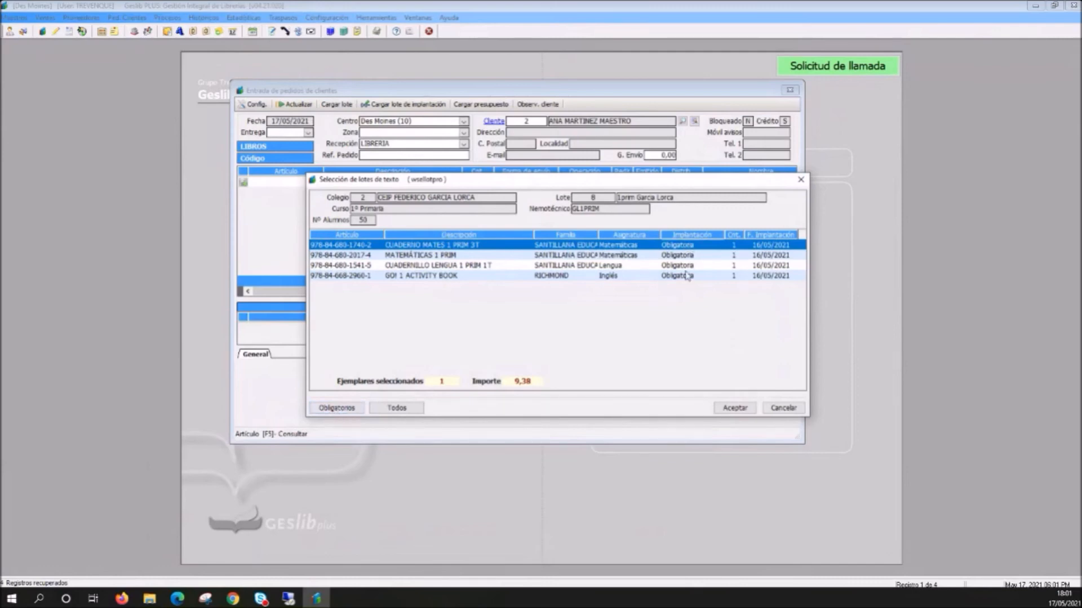
click(404, 410)
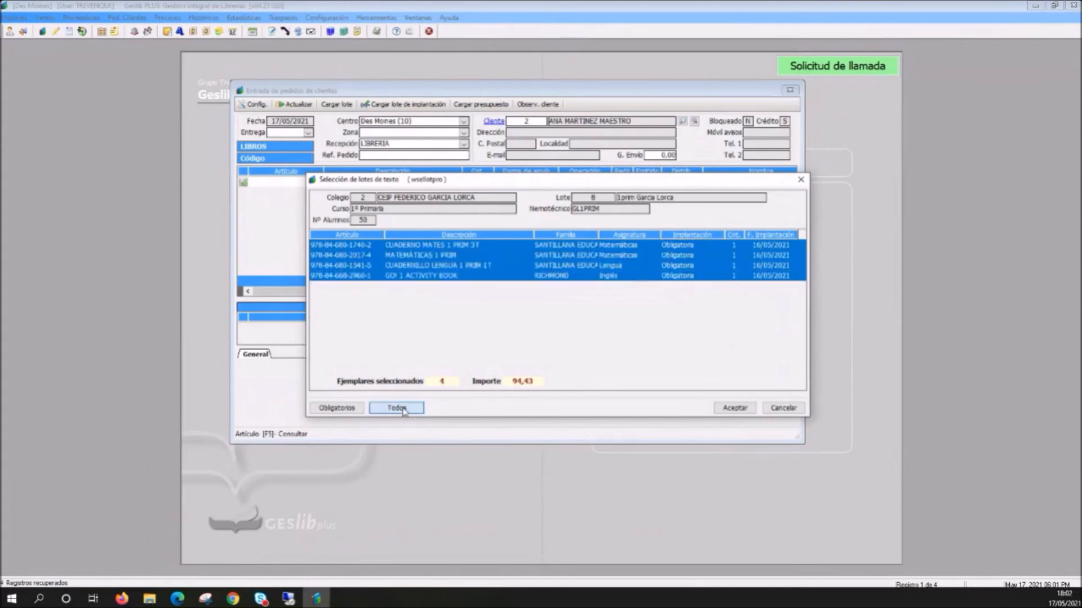
click(413, 276)
click(417, 236)
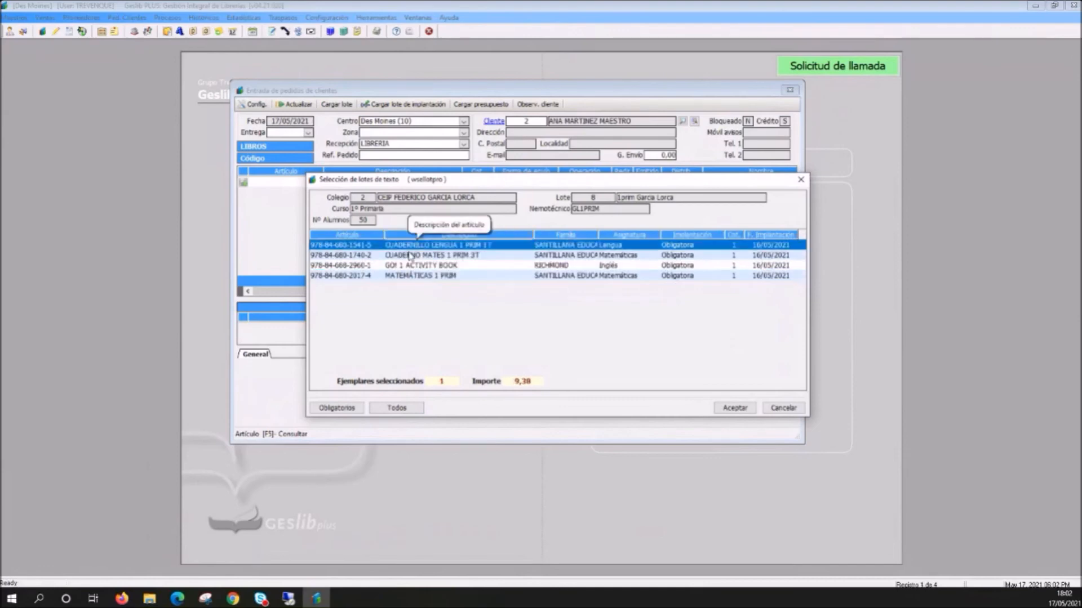
click(412, 256)
click(425, 246)
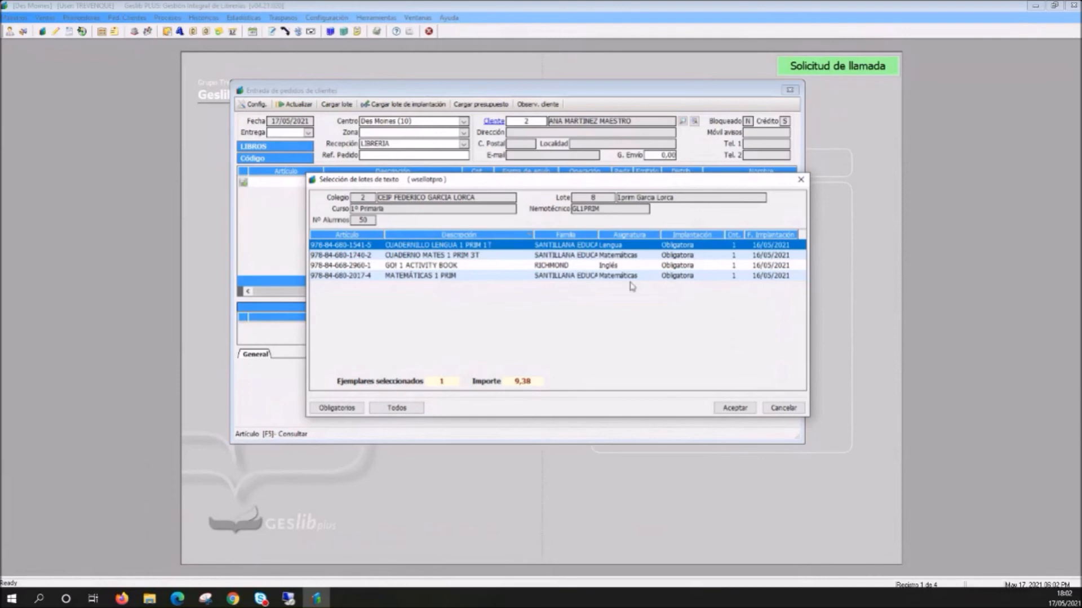
- Load all four textbooks of the batch into the customer order, reserving the articles with available stock
drag(564, 182, 543, 173)
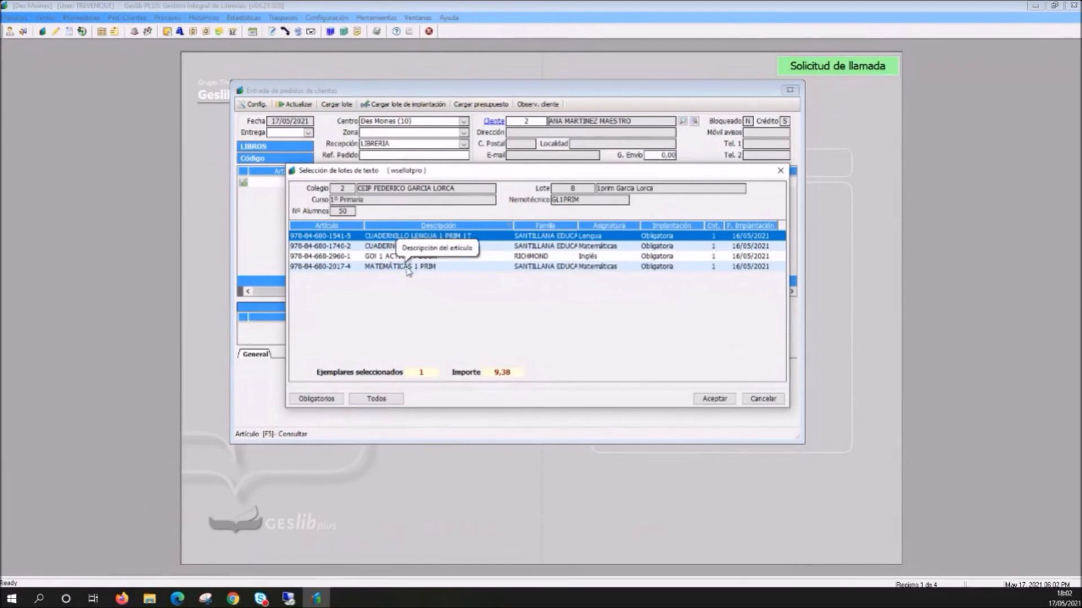
click(394, 399)
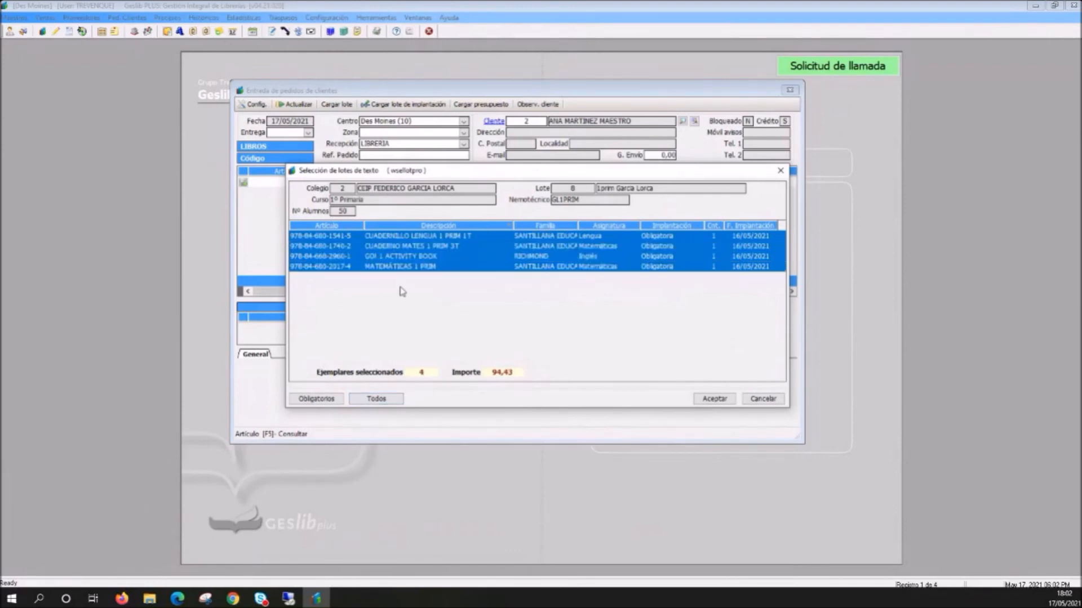
click(346, 257)
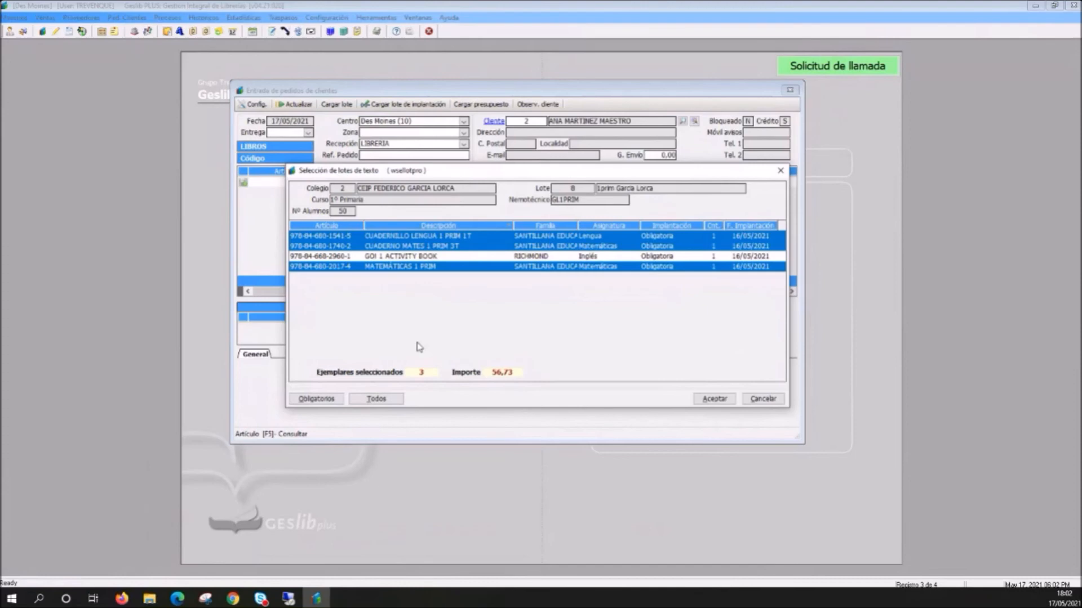
click(408, 256)
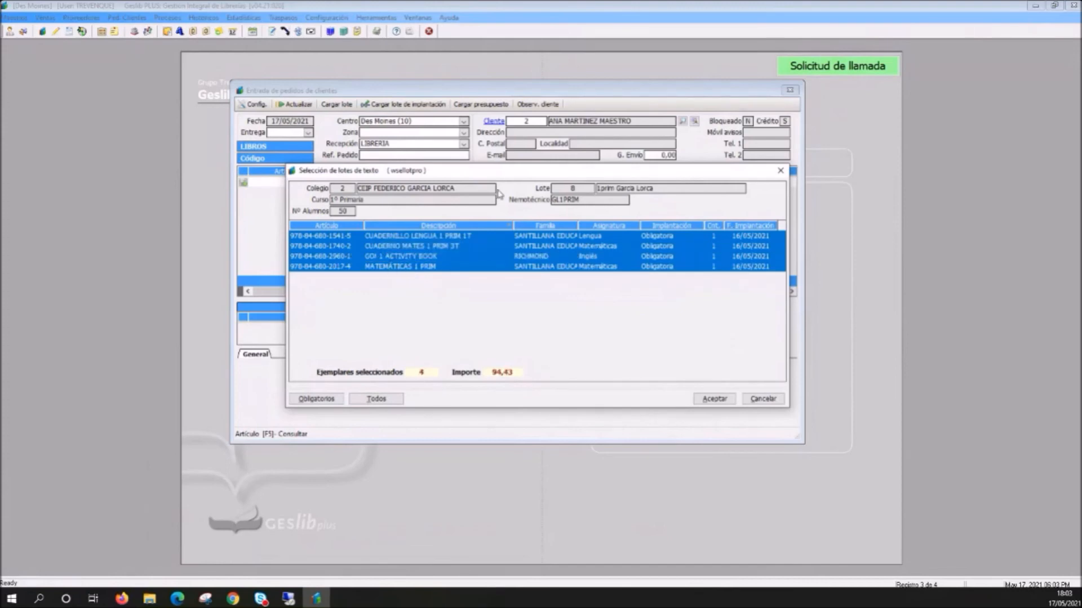
click(714, 398)
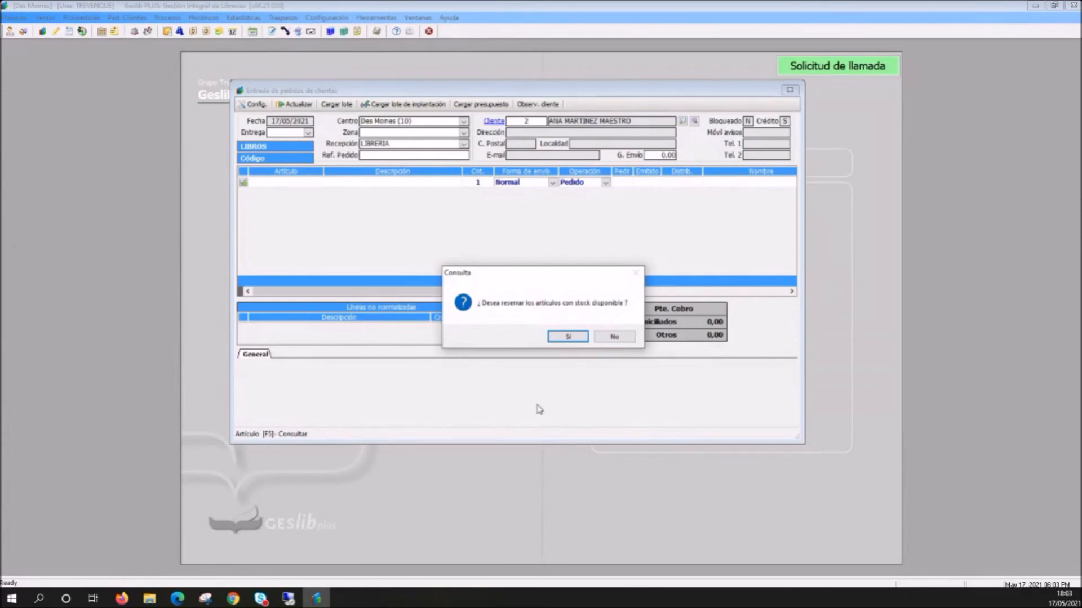
drag(530, 268, 536, 213)
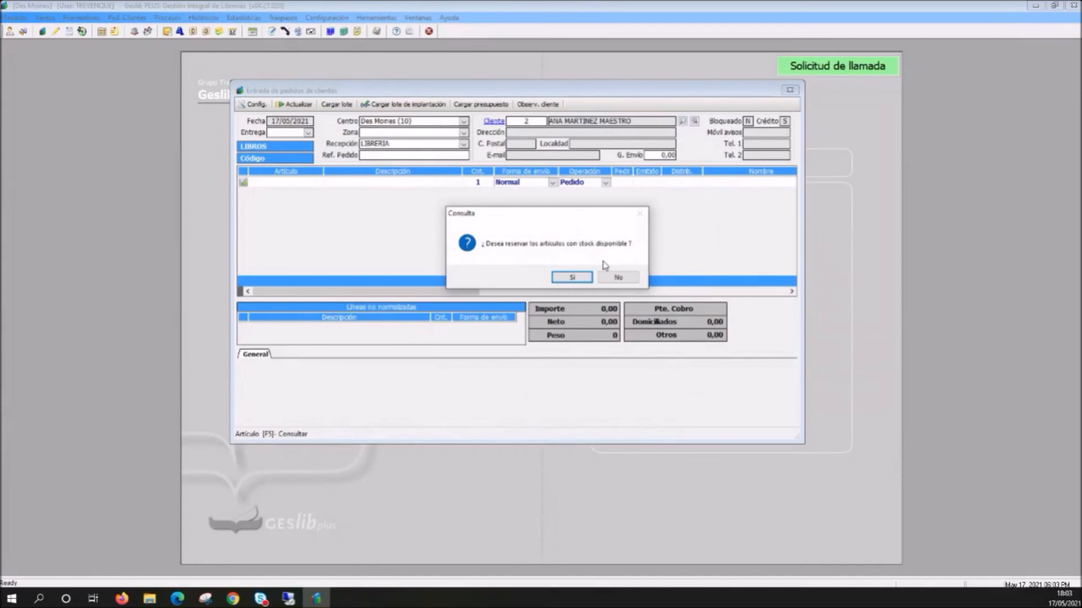
click(574, 278)
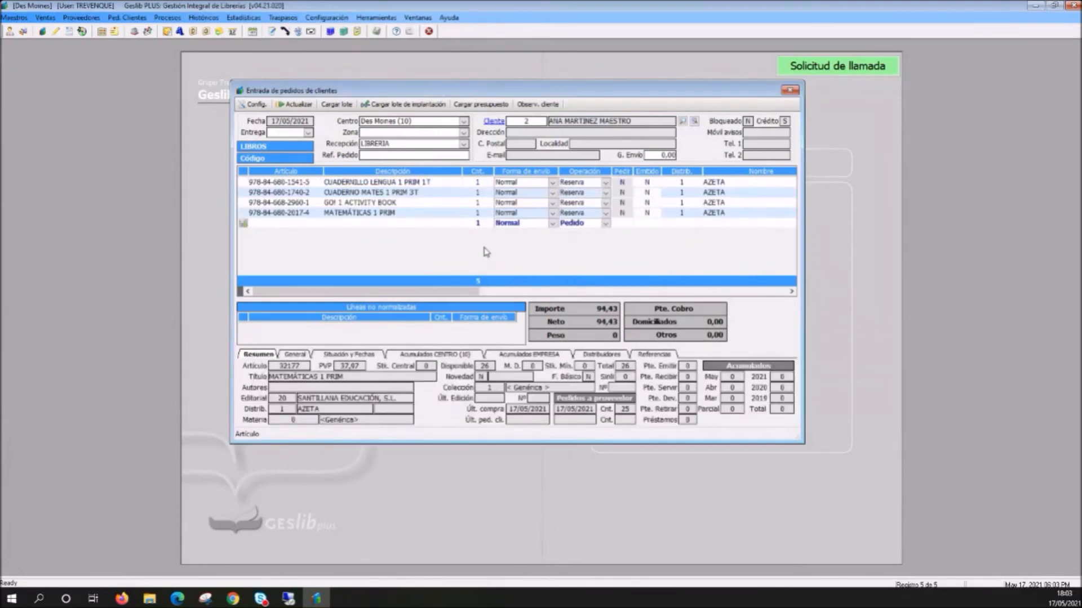
- Examine the available stock and operation type of each of the four textbook lines in the order
click(378, 182)
double_click(371, 194)
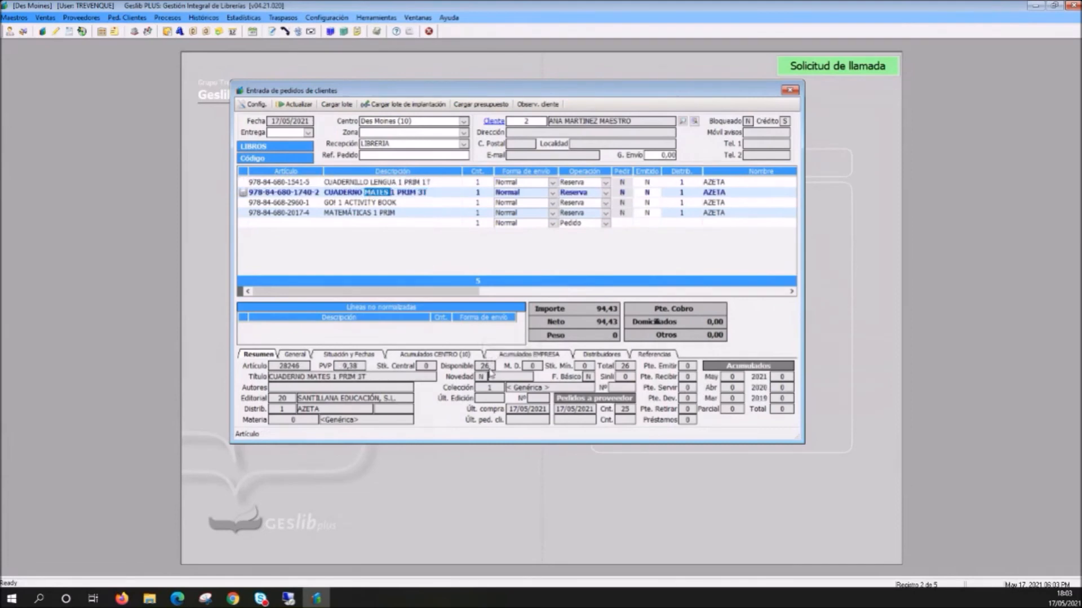
click(398, 183)
click(391, 193)
click(385, 203)
click(383, 213)
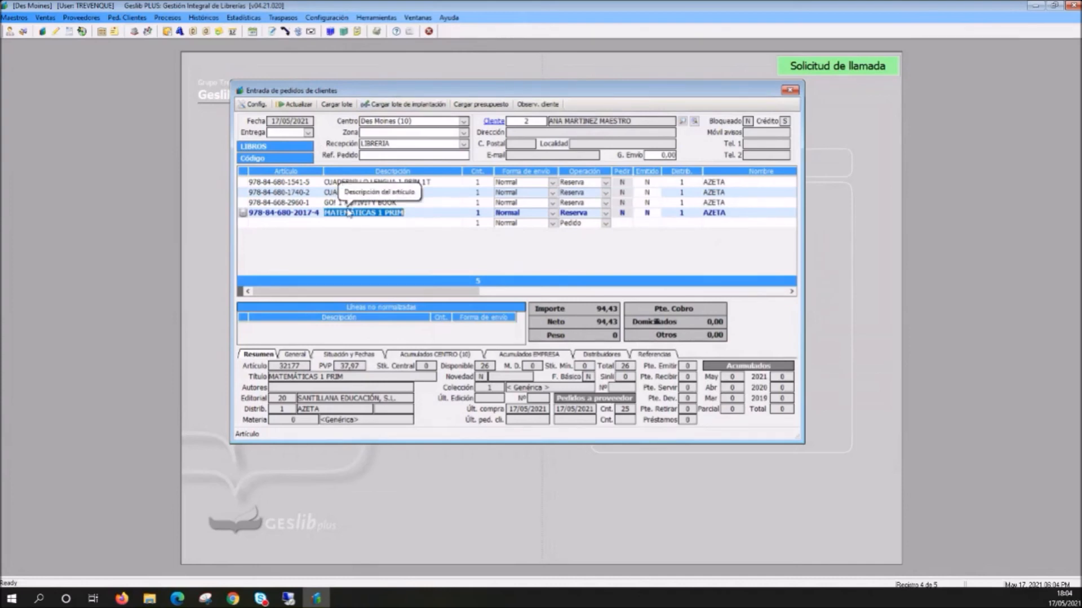
click(277, 227)
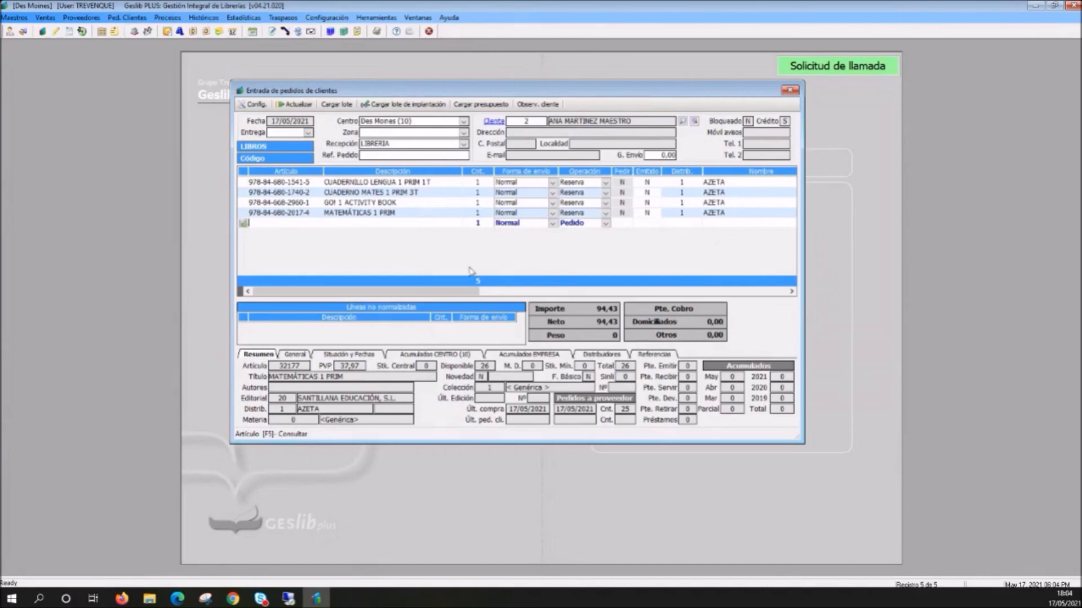
- Update the customer order and acknowledge the credit customer notice
right_click(422, 212)
click(450, 219)
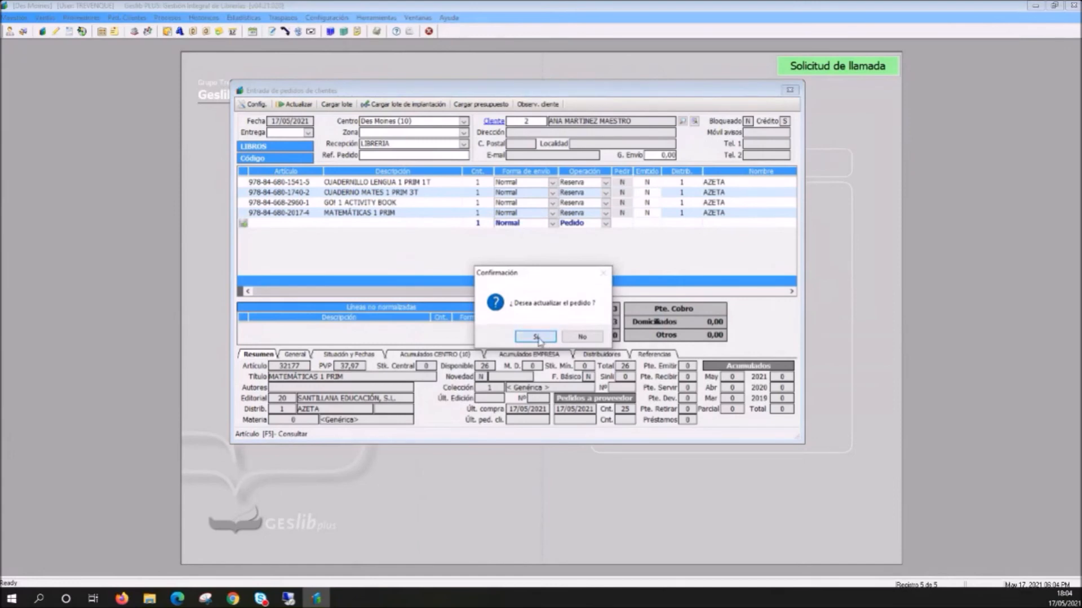
click(533, 337)
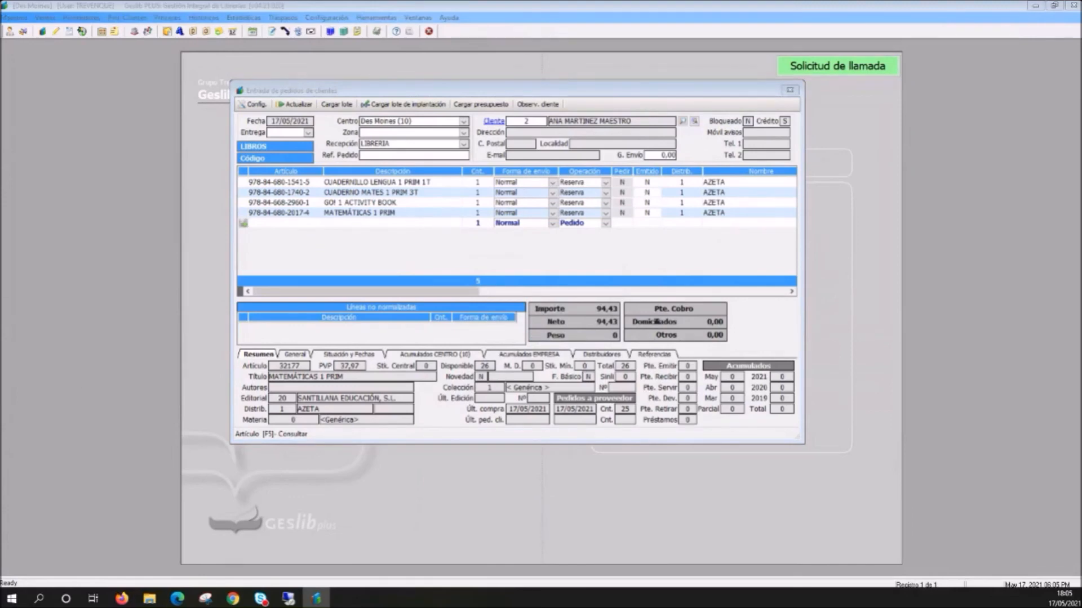
drag(600, 263, 552, 321)
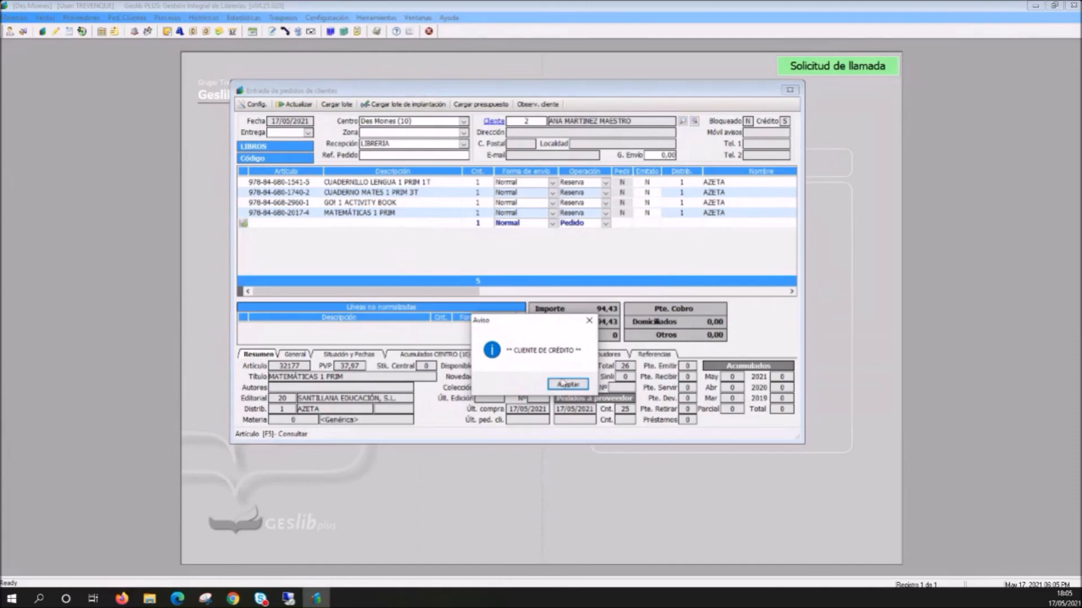
click(569, 385)
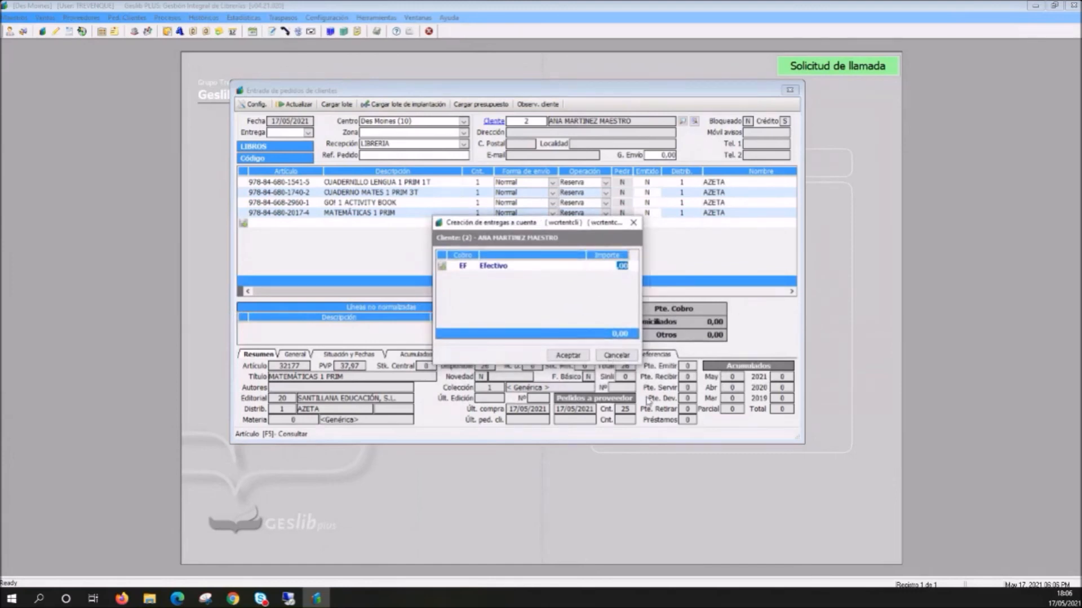
- Accept the on-account payment dialog with a cash amount of 0.00 and decline printing the order
click(569, 356)
click(613, 270)
mouse_move(568, 224)
mouse_down()
mouse_move(534, 207)
mouse_move(553, 219)
mouse_up()
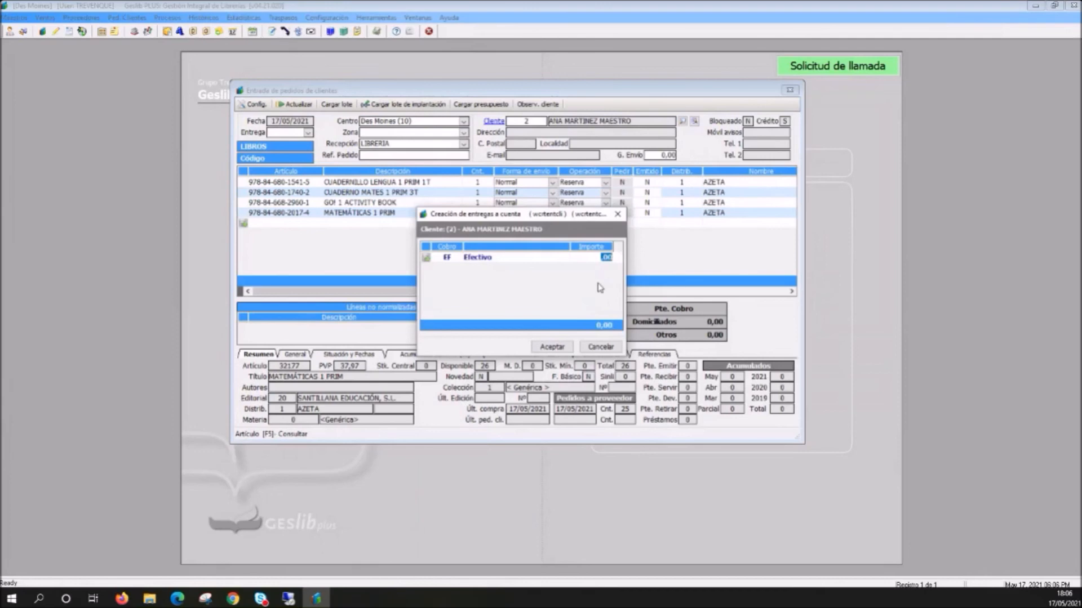
click(553, 347)
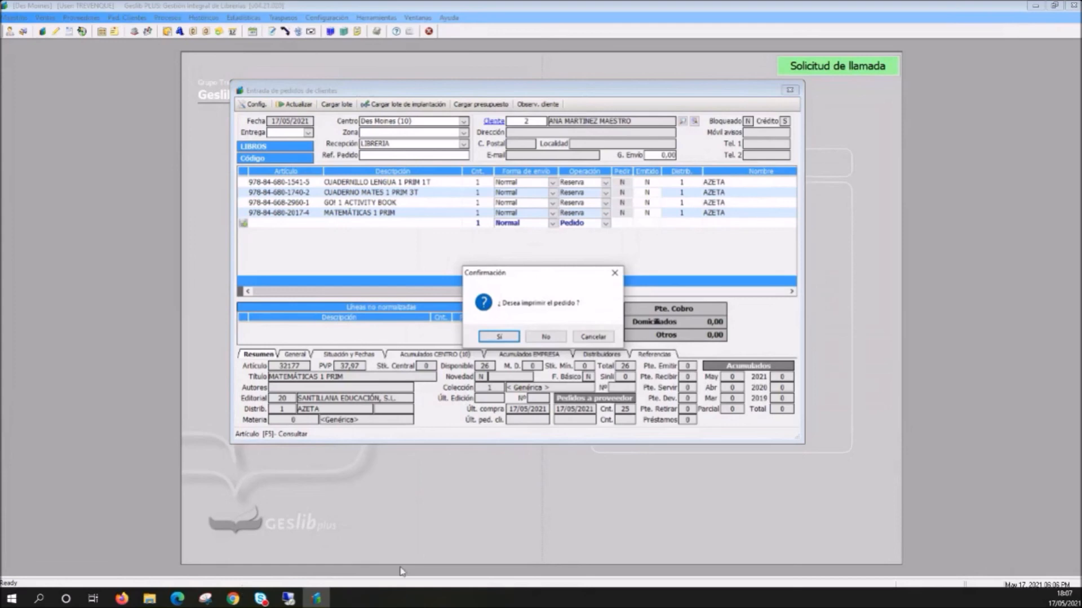
click(545, 338)
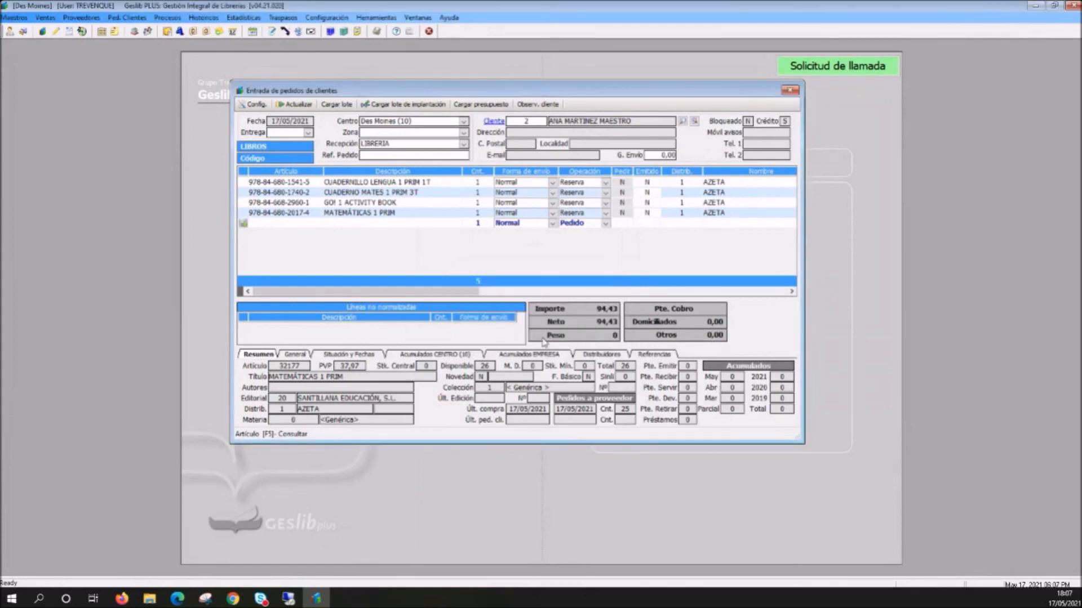
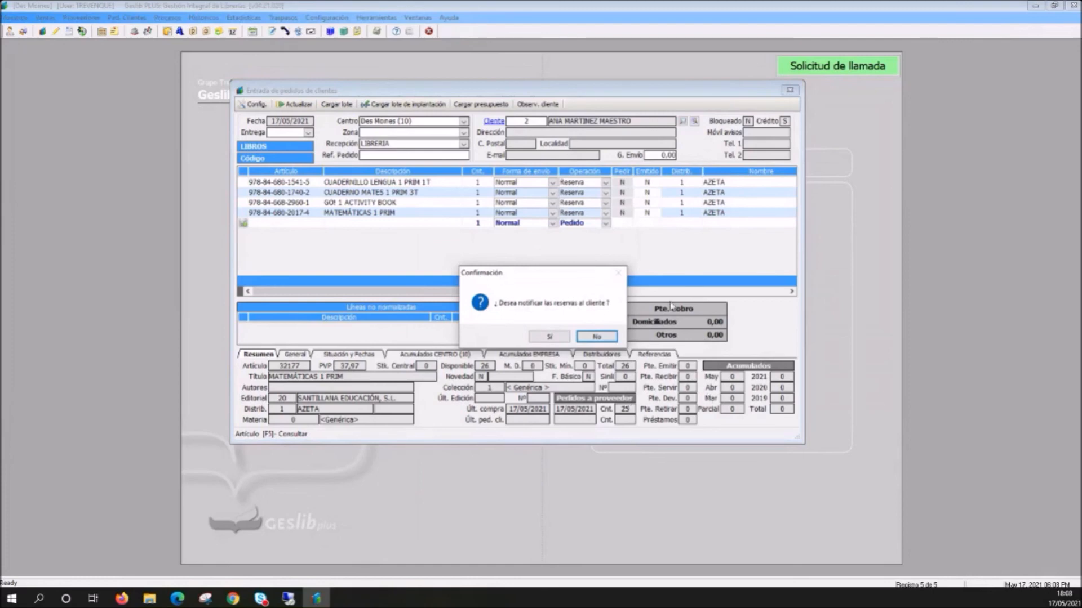
- Decline notifying the customer about the reservations and close the customer order entry window
click(596, 338)
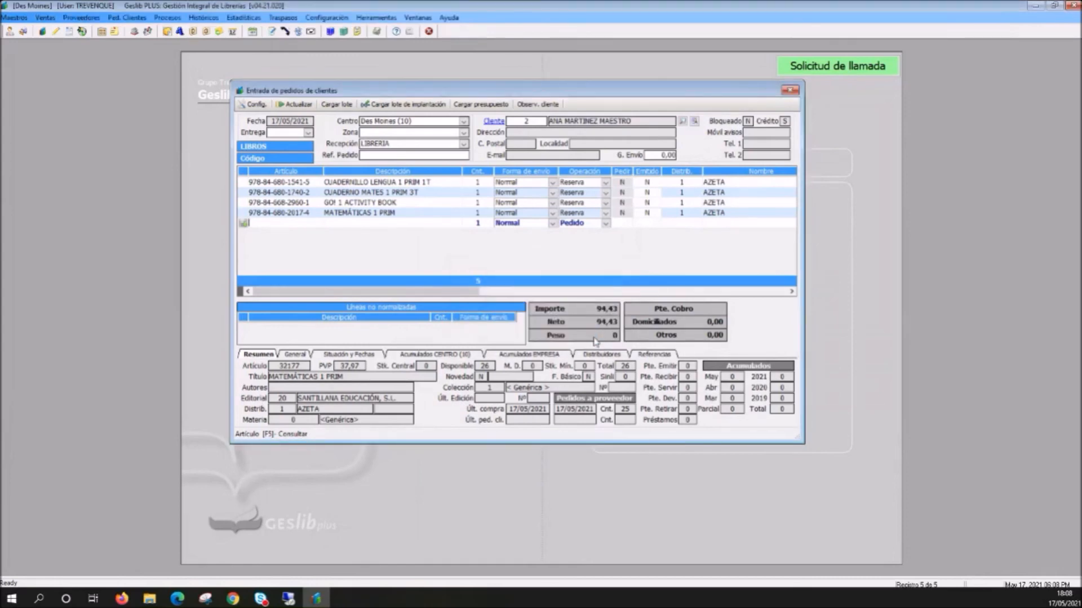
click(790, 90)
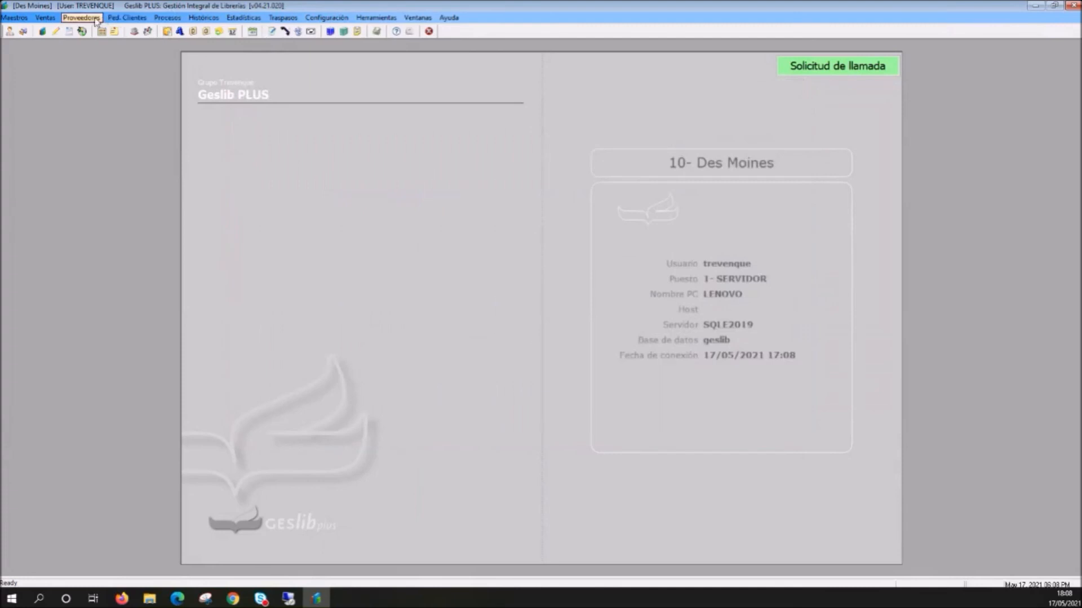
- Open the customer order maintenance window to review the recorded orders
click(131, 19)
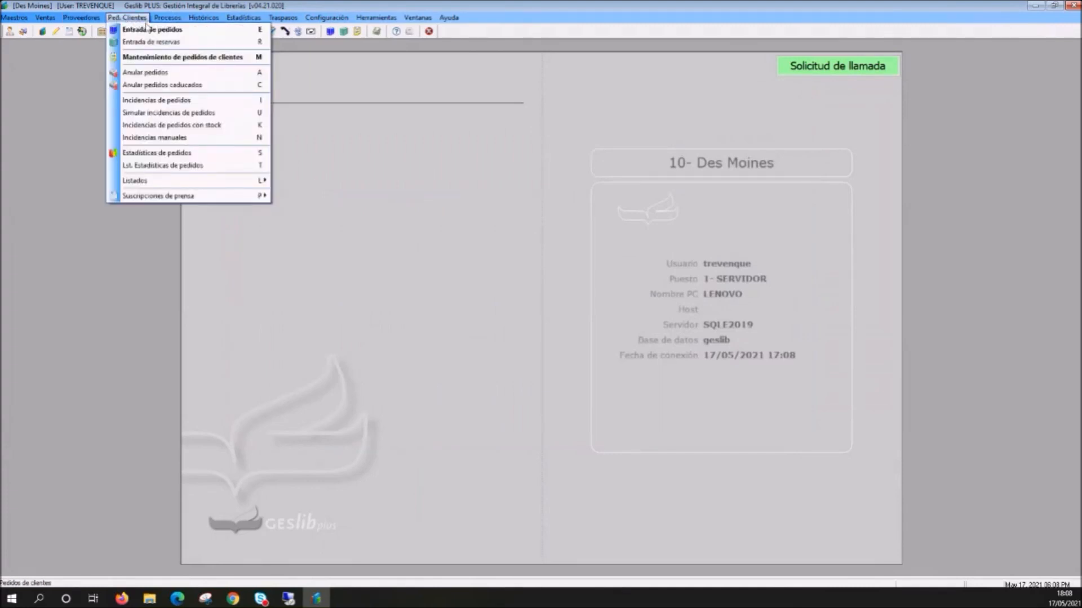
click(150, 61)
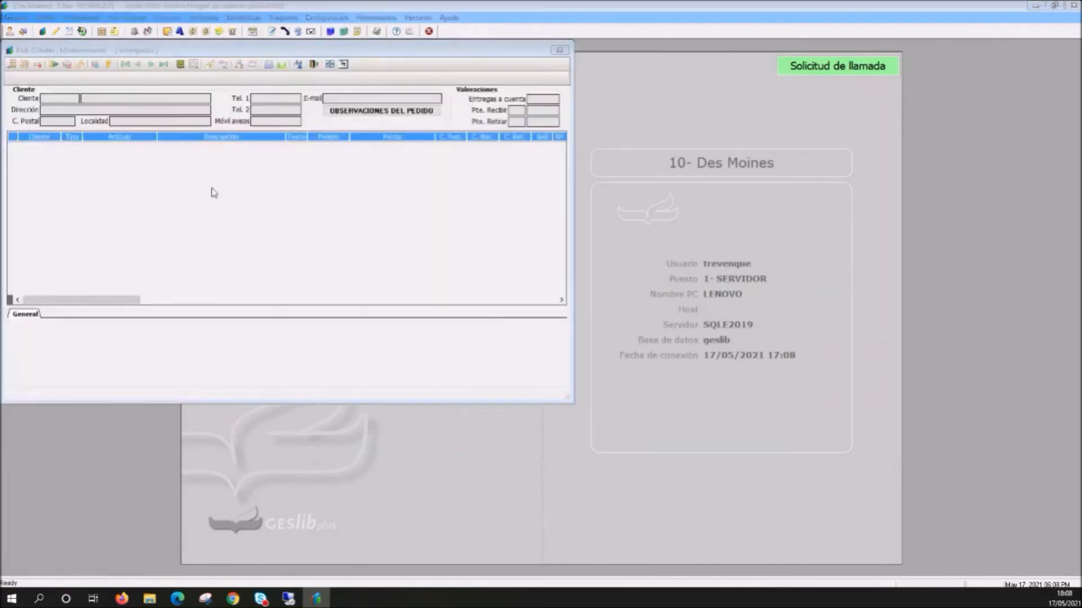
click(60, 100)
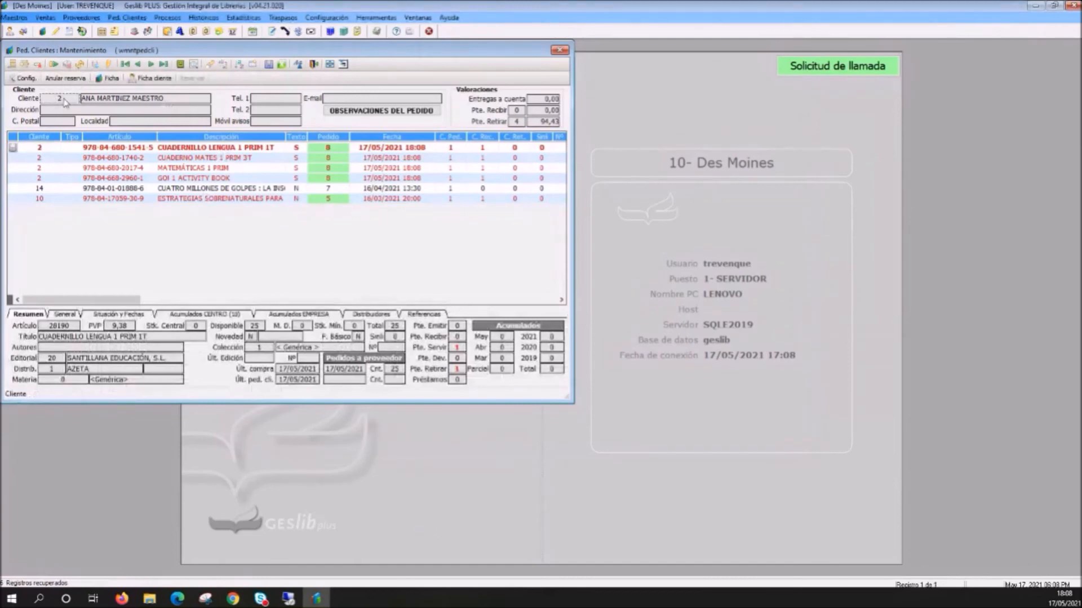
drag(125, 52, 287, 86)
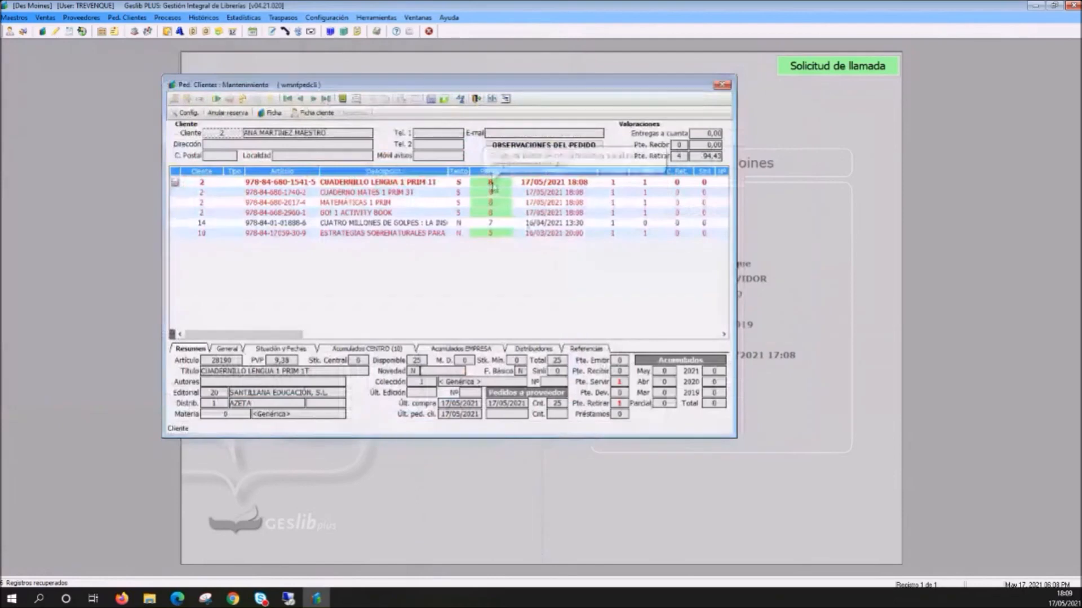
- Examine the customer's four reserved textbook lines and their order details, and close the order maintenance window
click(488, 213)
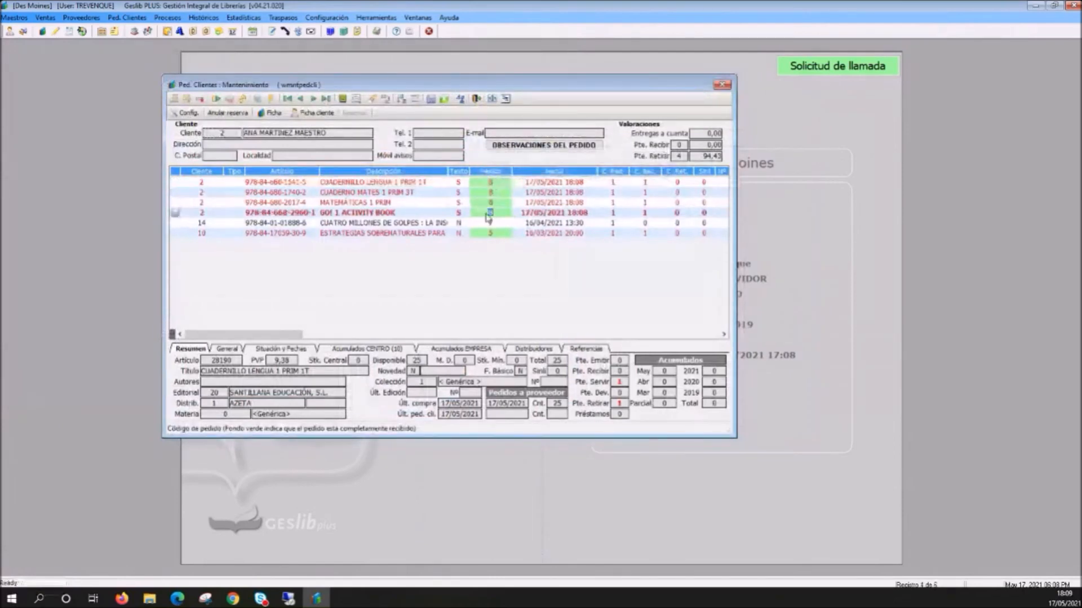
click(487, 205)
click(399, 215)
click(394, 201)
click(393, 193)
click(393, 186)
double_click(381, 205)
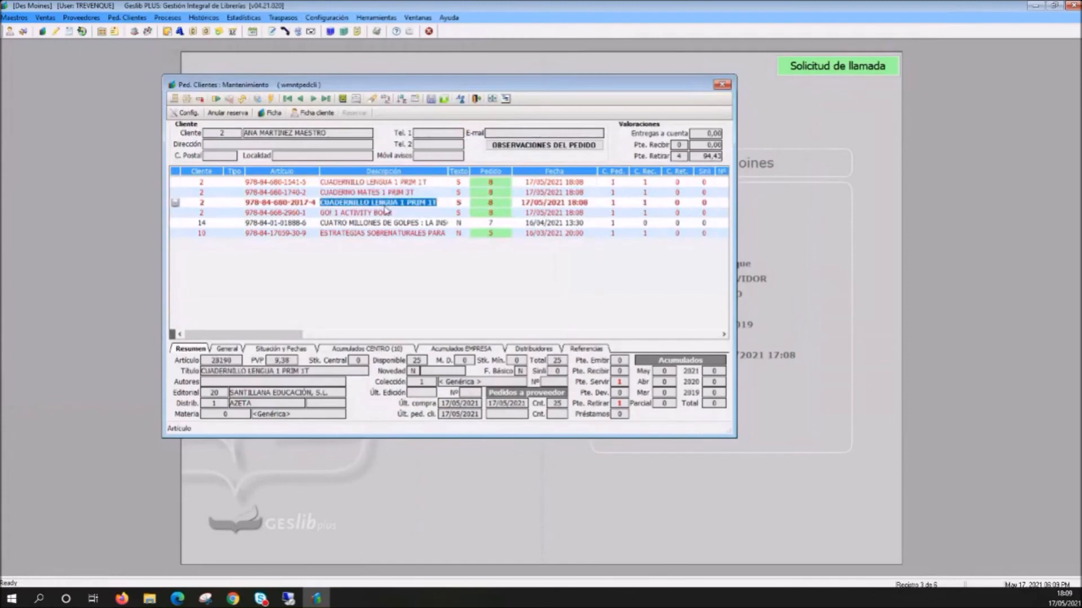
click(383, 213)
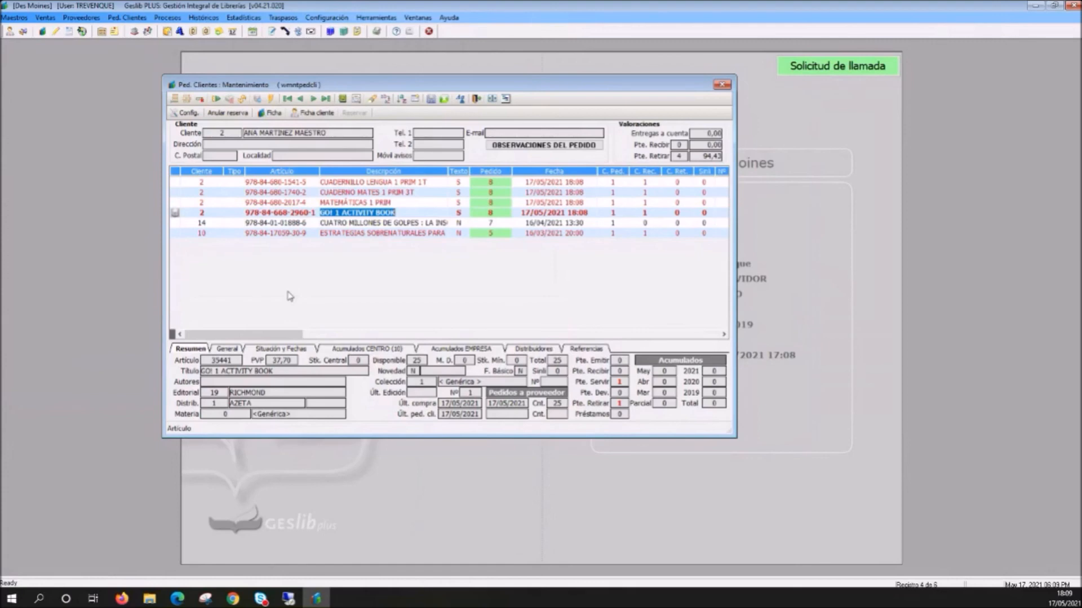
click(722, 86)
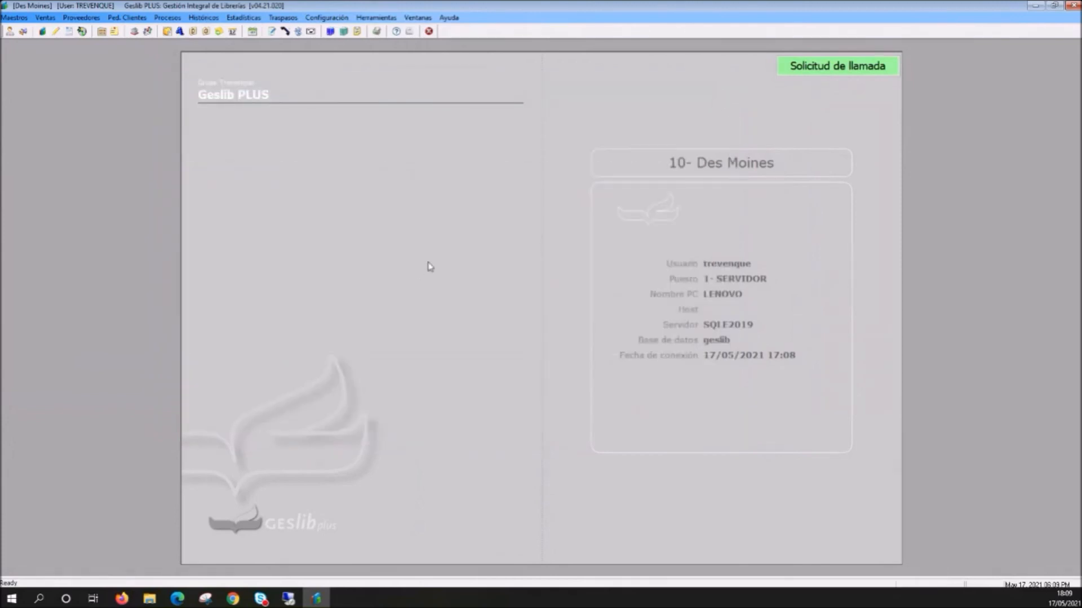
- Open daily sales and enter the credit customer's code for a new sale
click(252, 32)
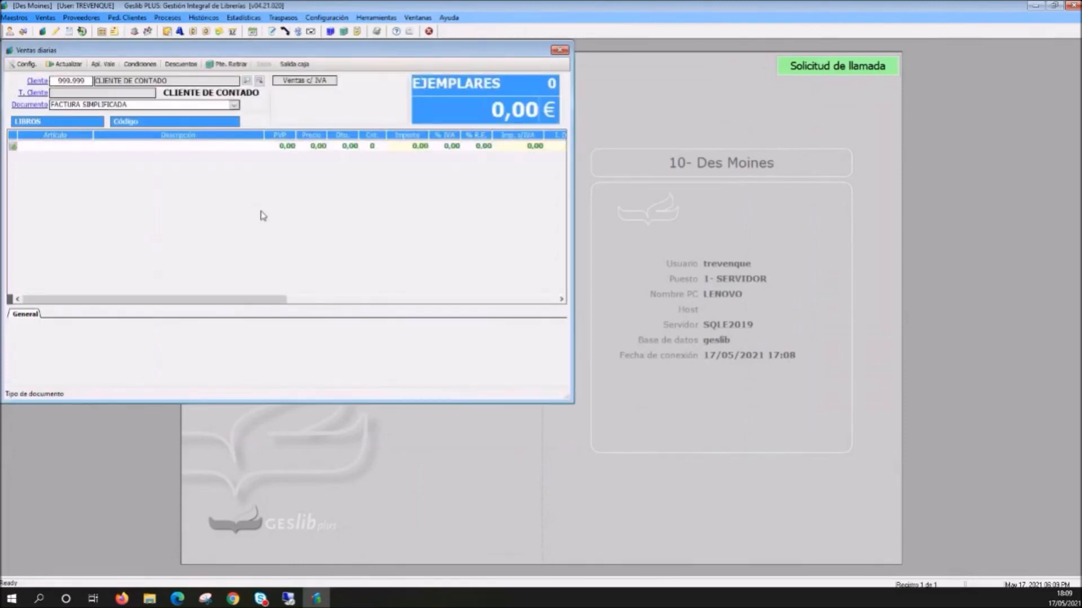
click(86, 80)
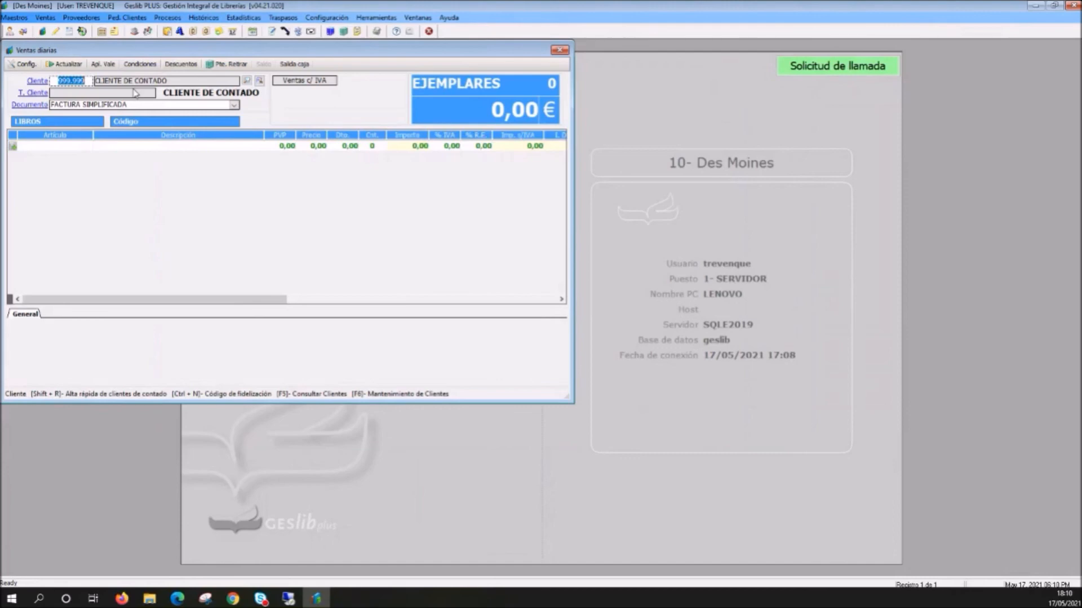
text(2)
key(Return)
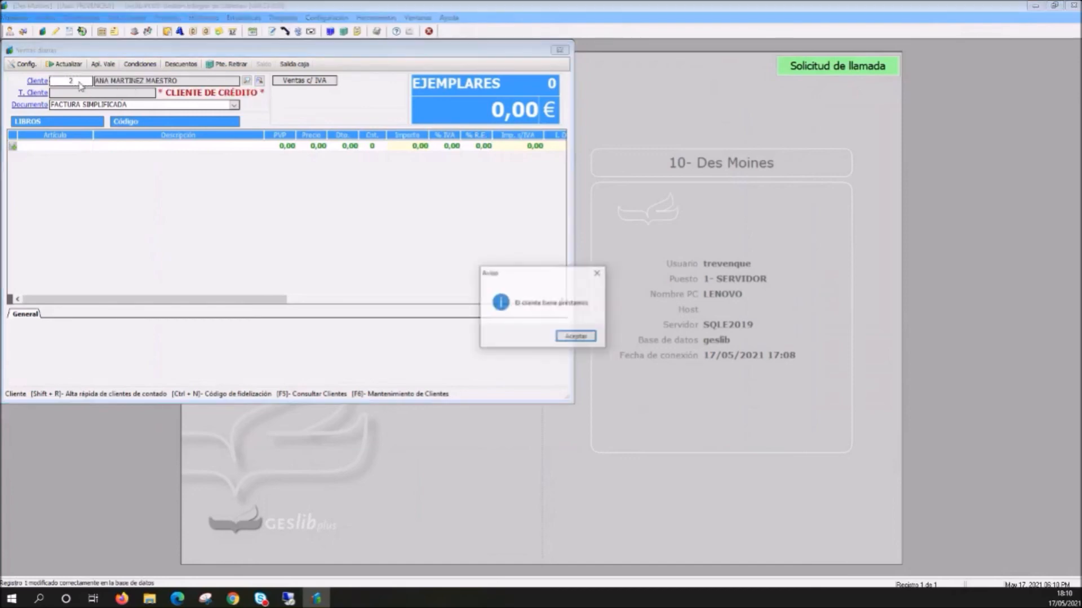
- Acknowledge the customer loans notice and cancel the list of orders pending collection without retrieving any
click(571, 337)
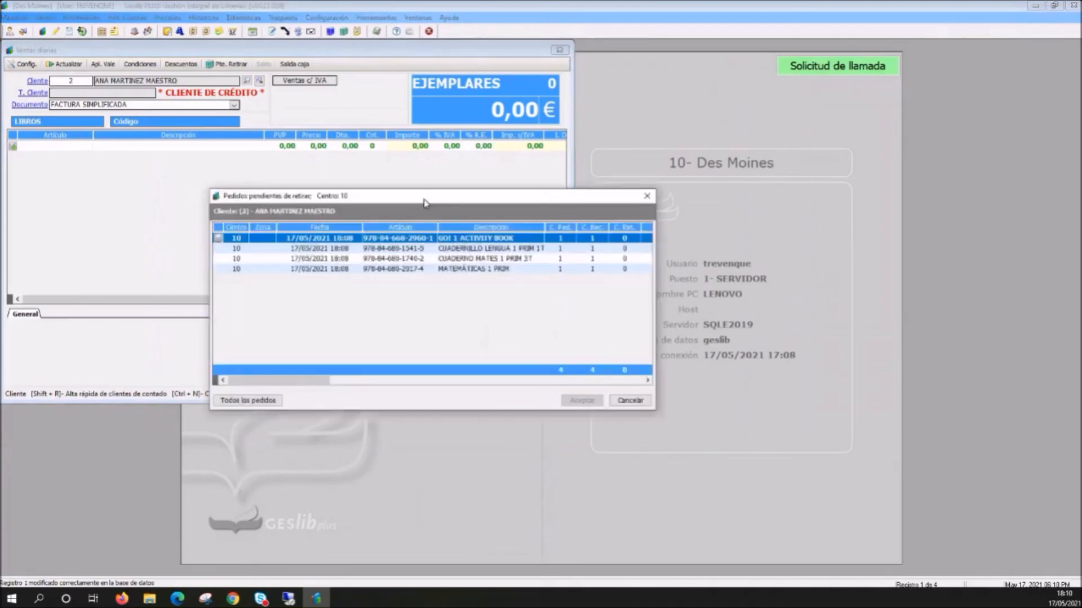
drag(424, 199, 399, 166)
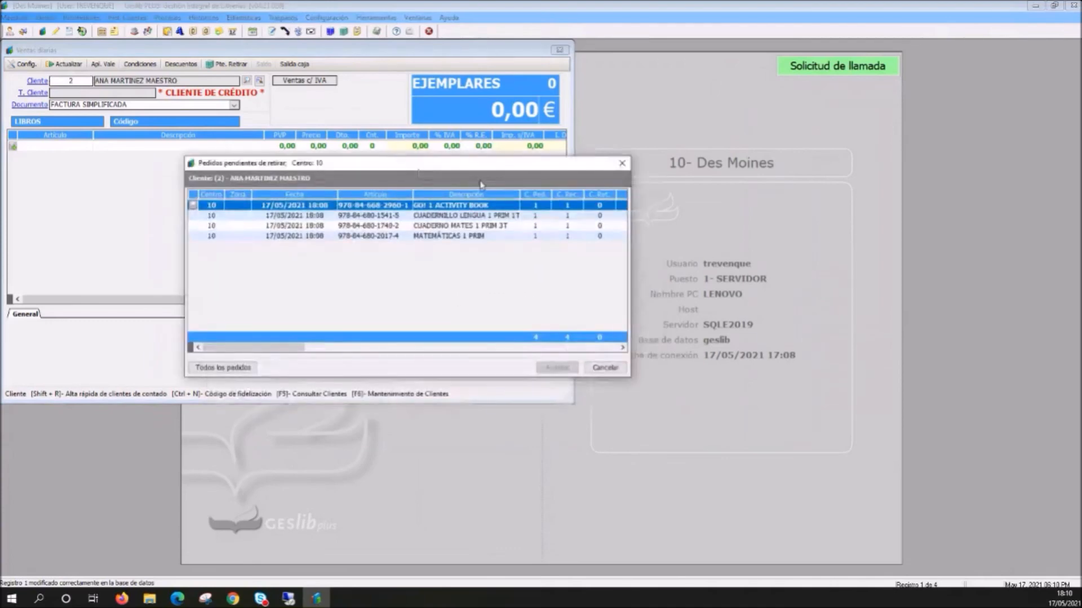
click(605, 368)
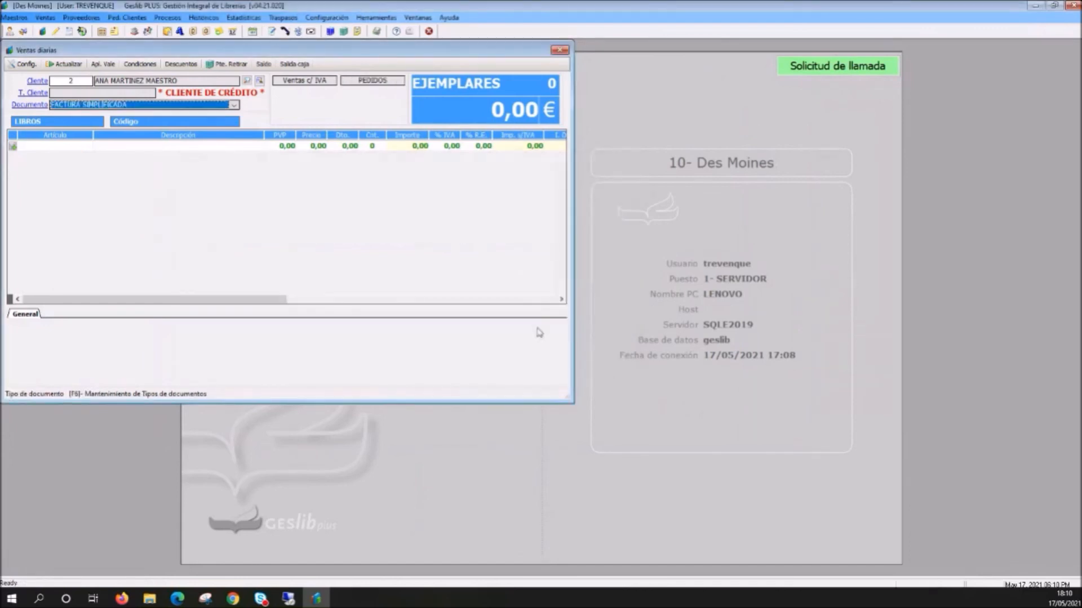
- Recover an adoption batch (Lote de implantación) into the sale for the school CEIP FEDERICO GARCIA LORCA, course 1º Primaria
right_click(225, 150)
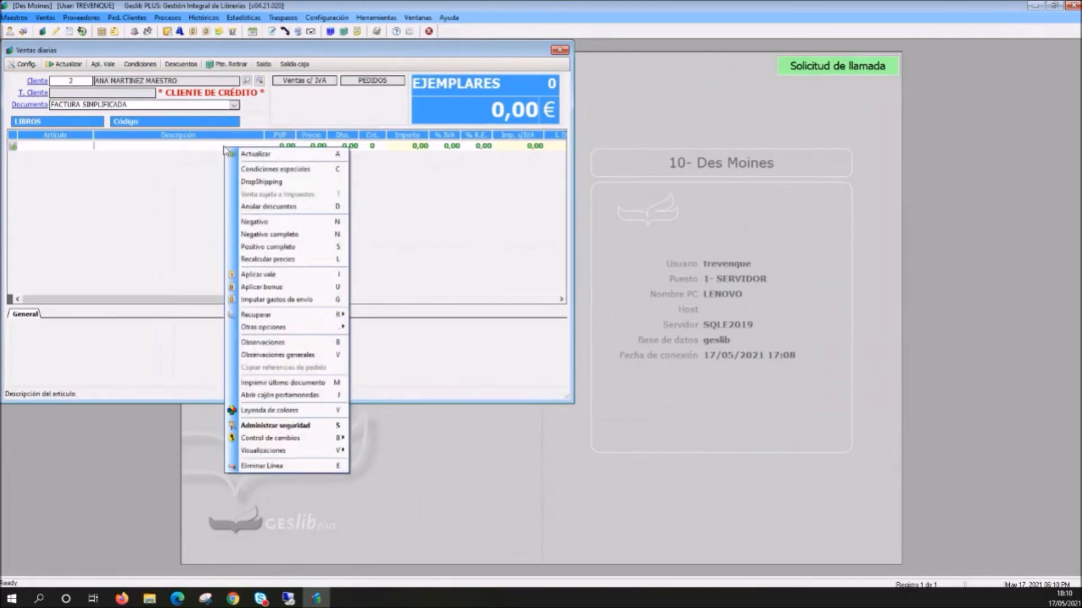
mouse_move(260, 319)
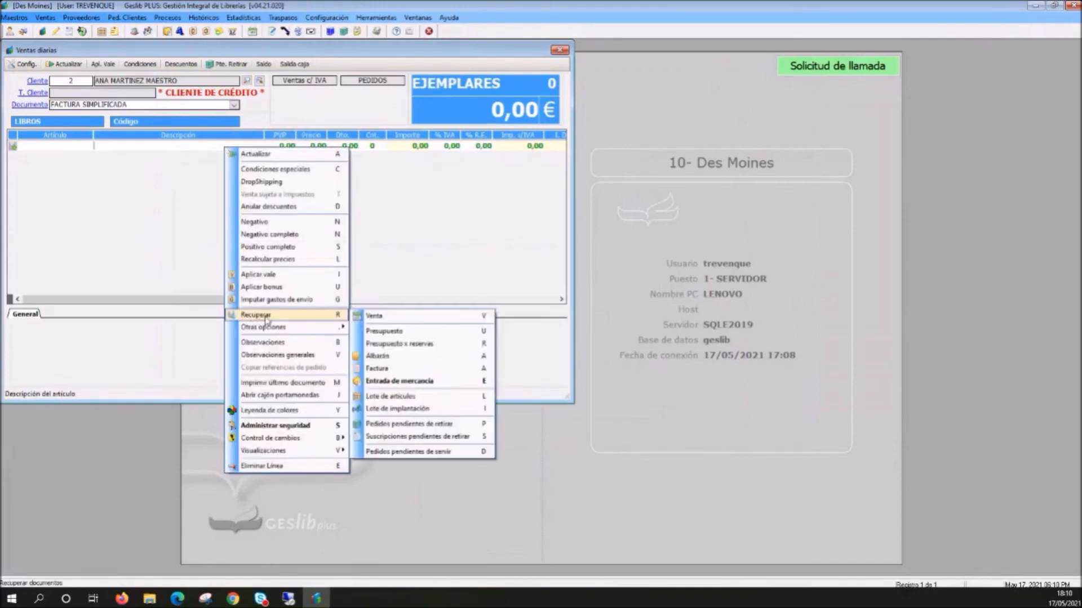
click(417, 410)
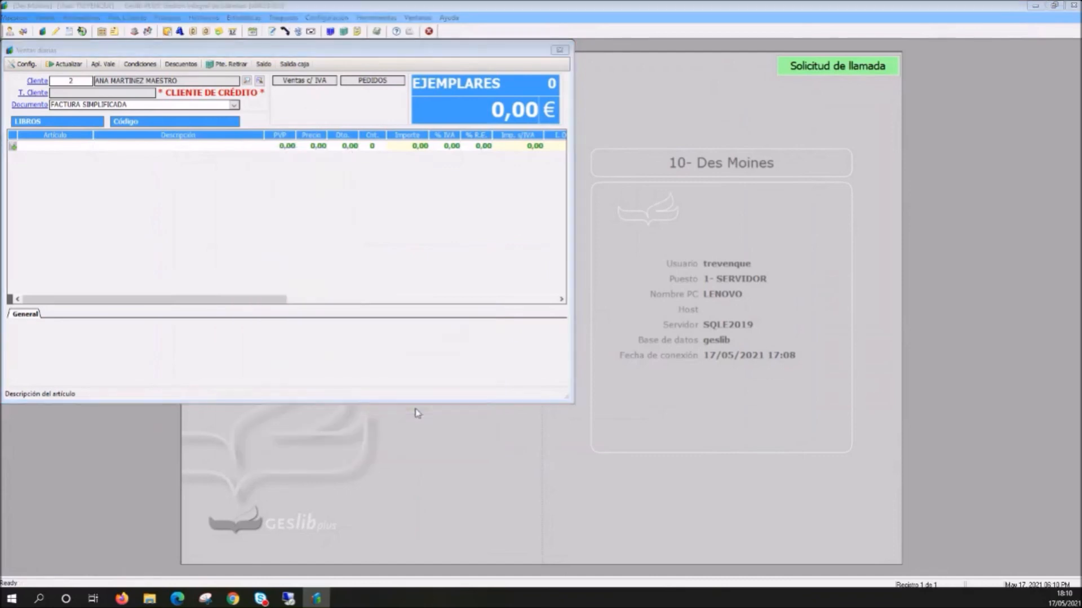
drag(374, 324, 415, 223)
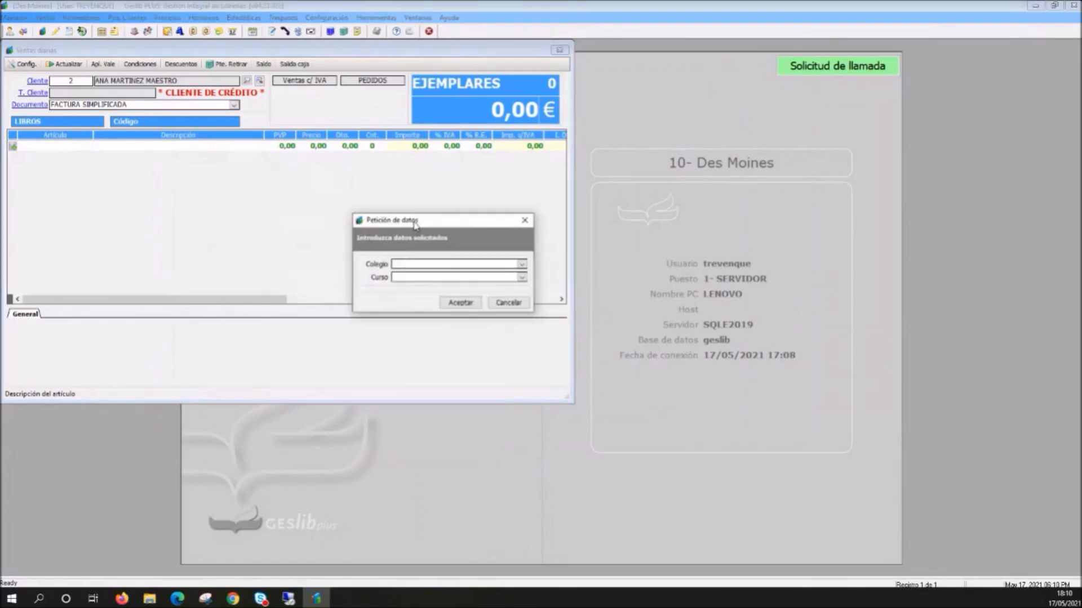
click(522, 263)
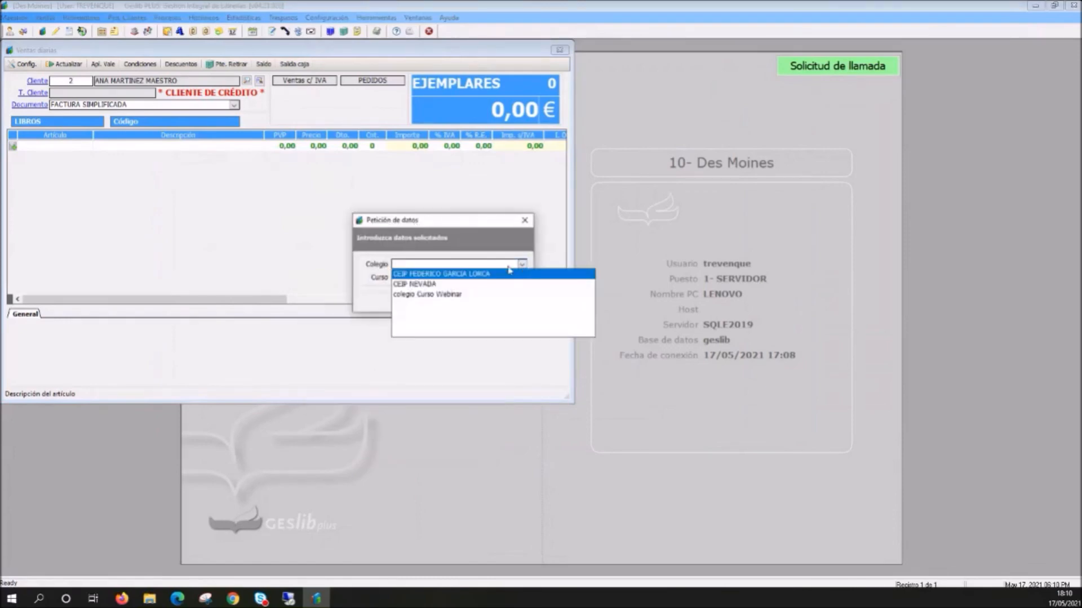
click(433, 284)
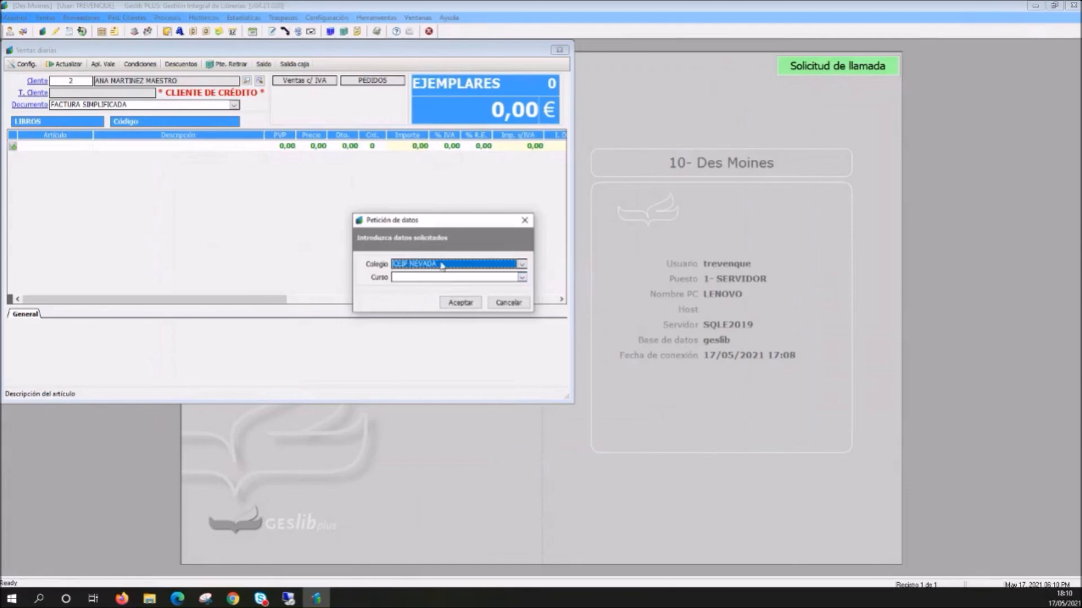
click(442, 265)
click(442, 278)
click(442, 277)
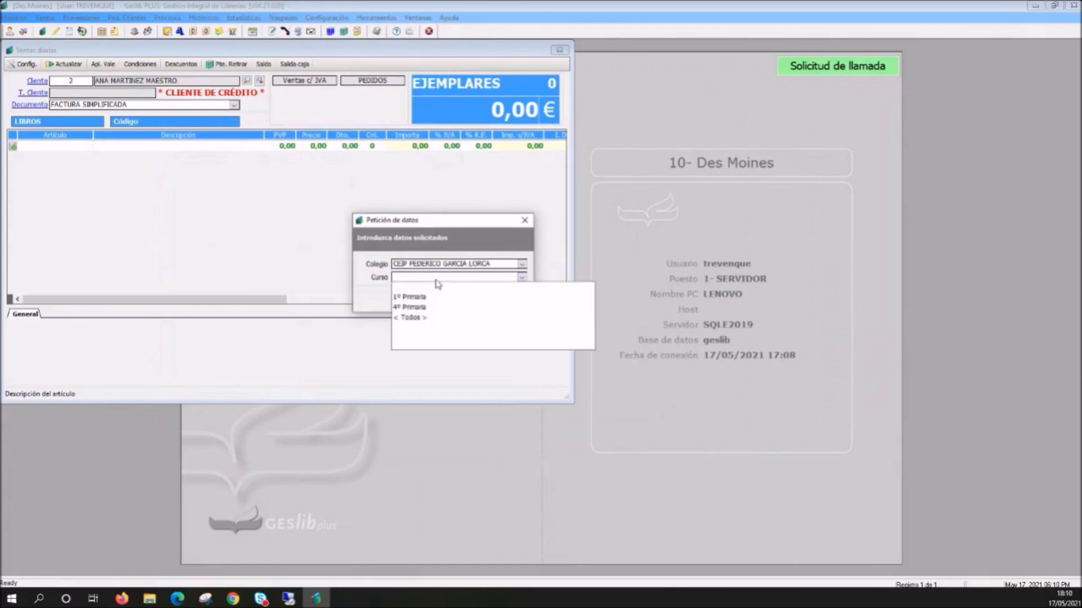
click(409, 299)
click(458, 303)
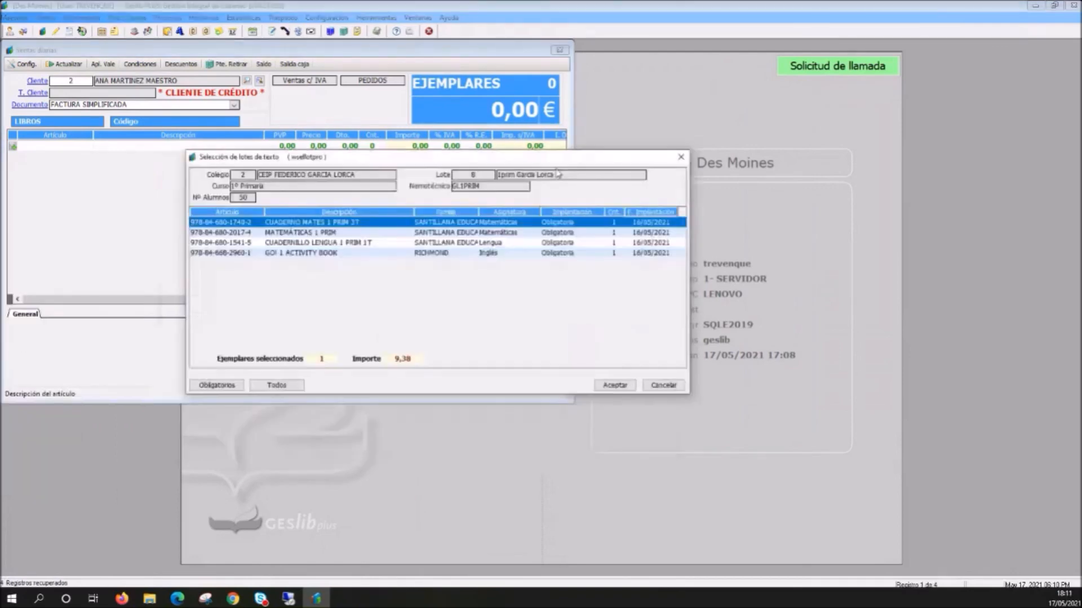
- Select all articles of the school batch and load them into the sale
click(299, 387)
click(598, 388)
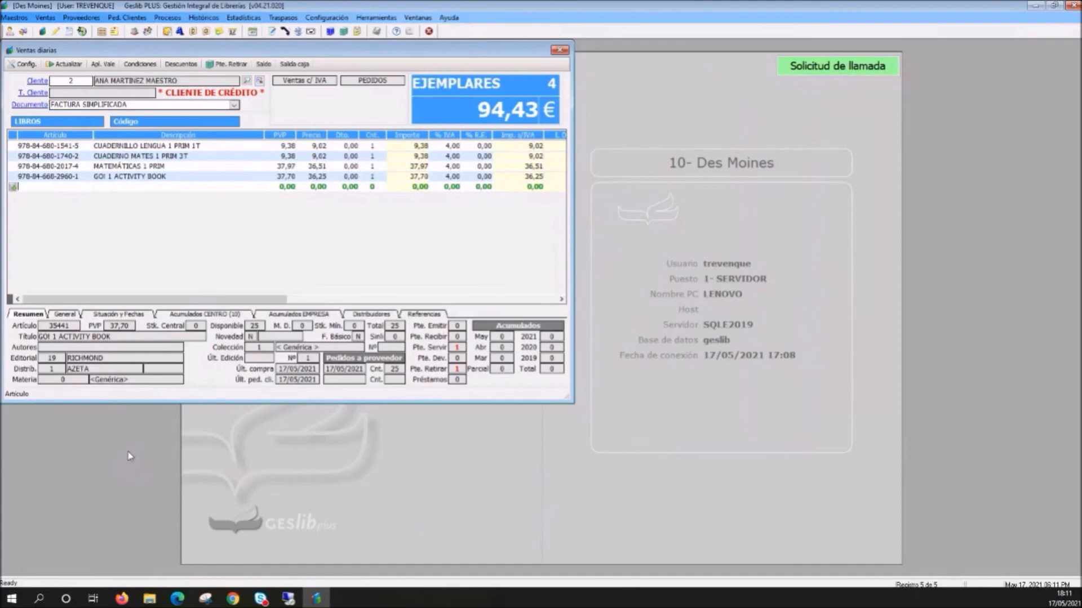
- Try to close the daily sale and decline cancelling the data entry
click(559, 51)
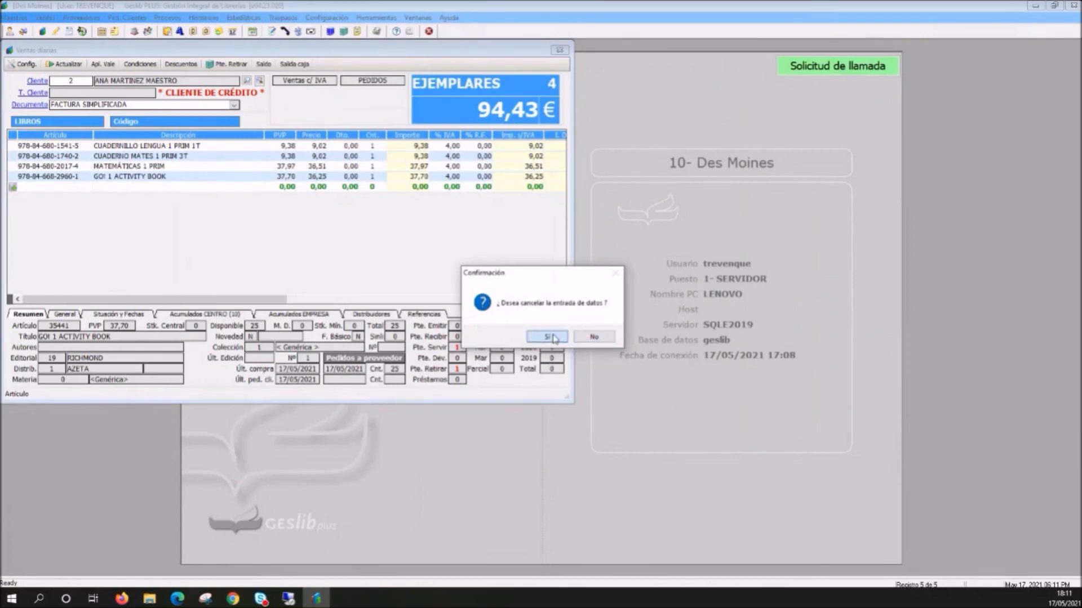
drag(572, 272, 551, 266)
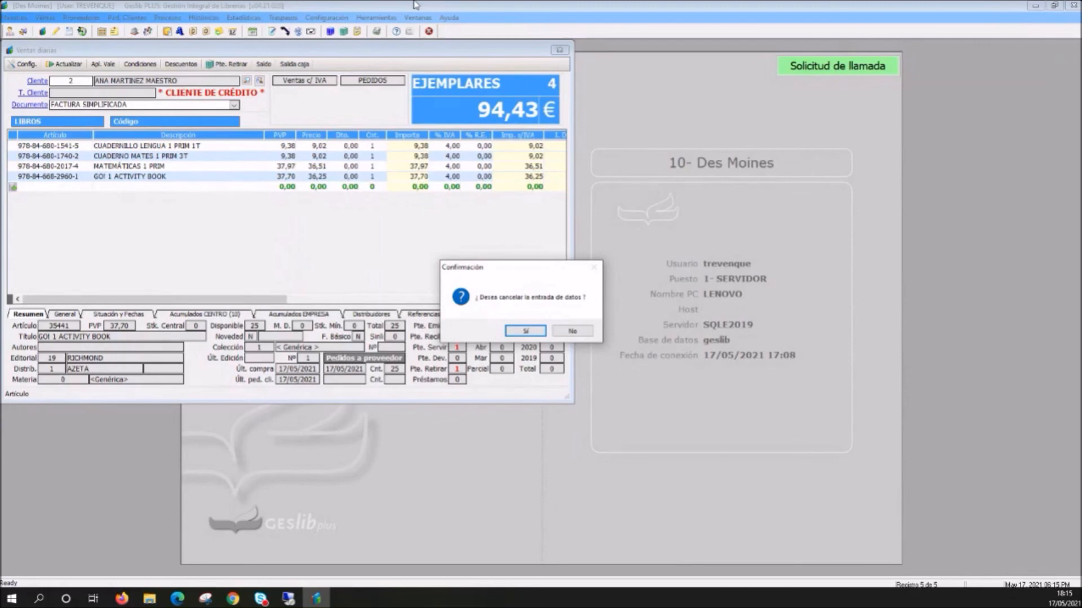
click(582, 337)
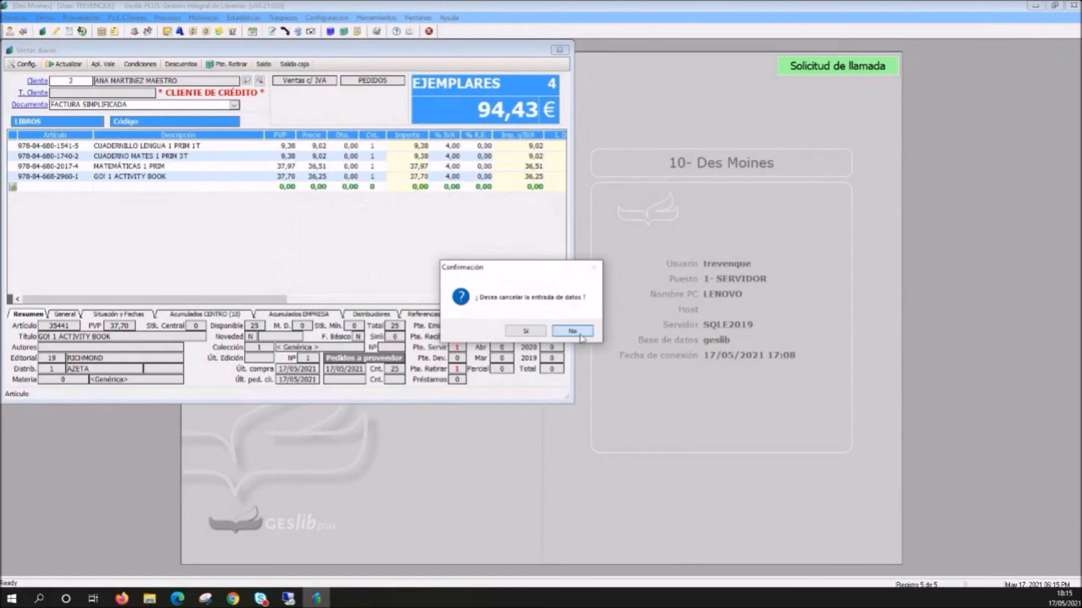